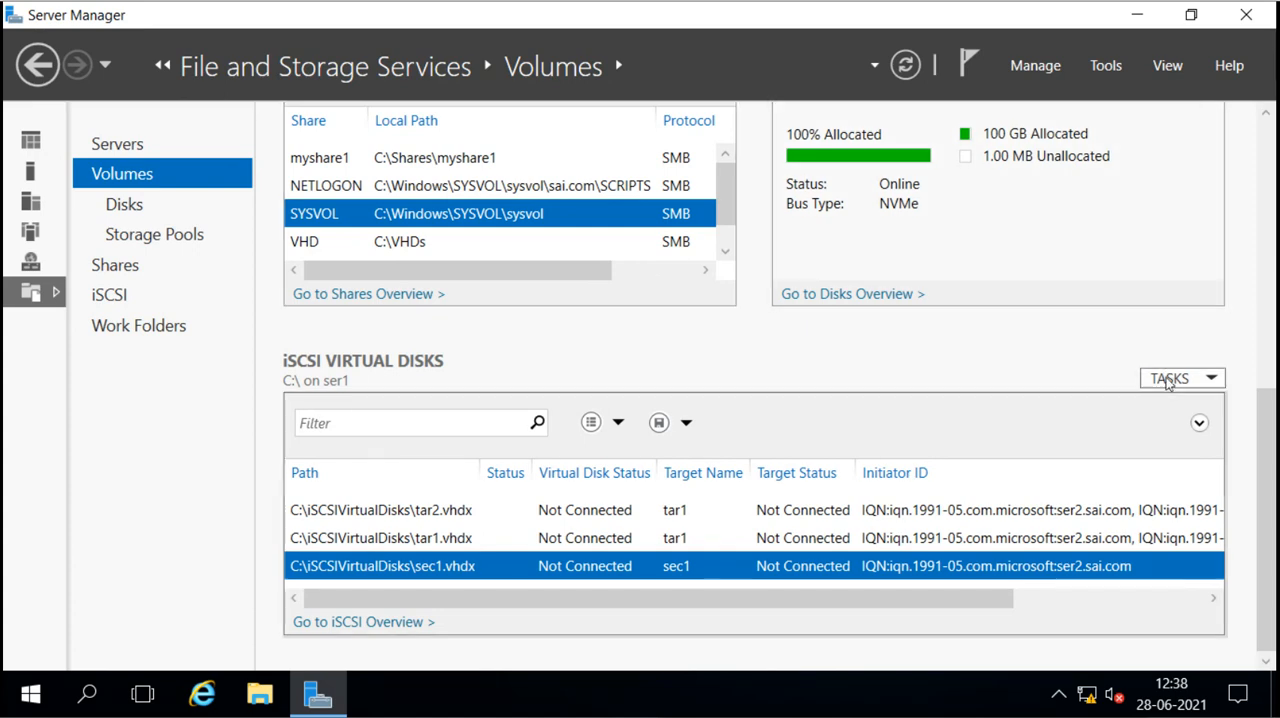
Step: Compare the Recovery volume listed in Server Manager with the drives shown under This PC in File Explorer
drag(1265, 383, 1249, 134)
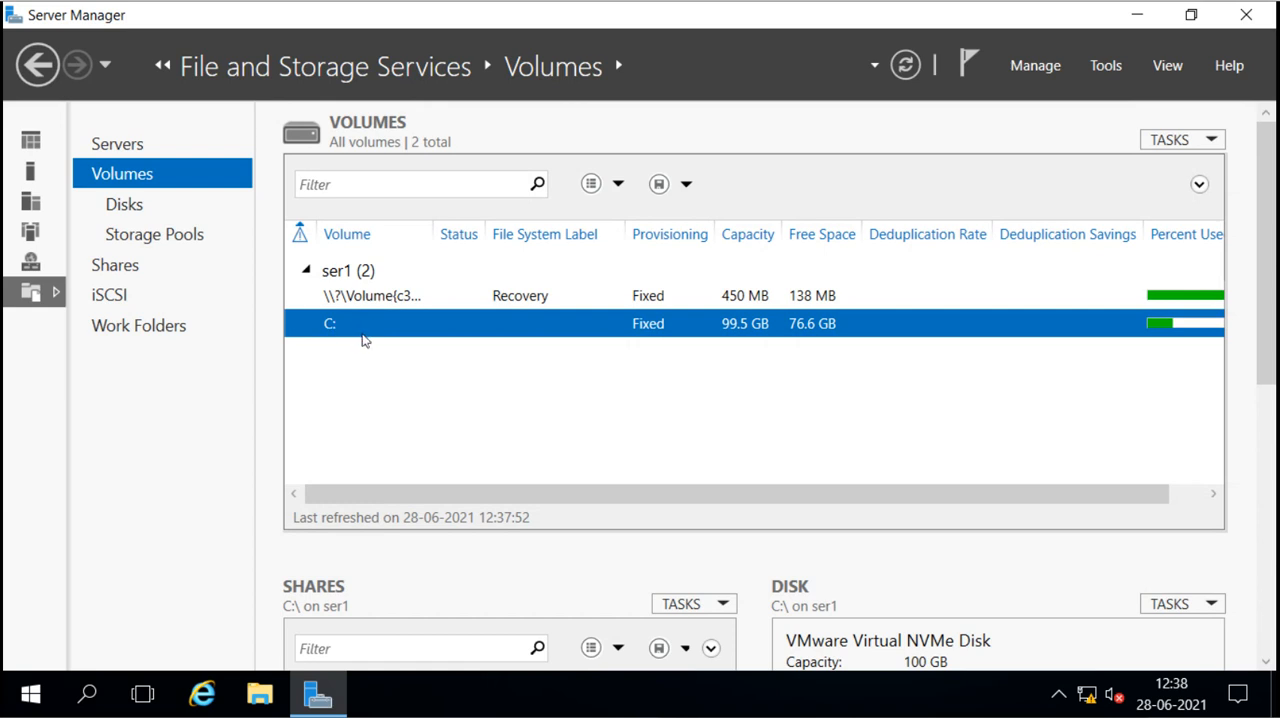
click(378, 299)
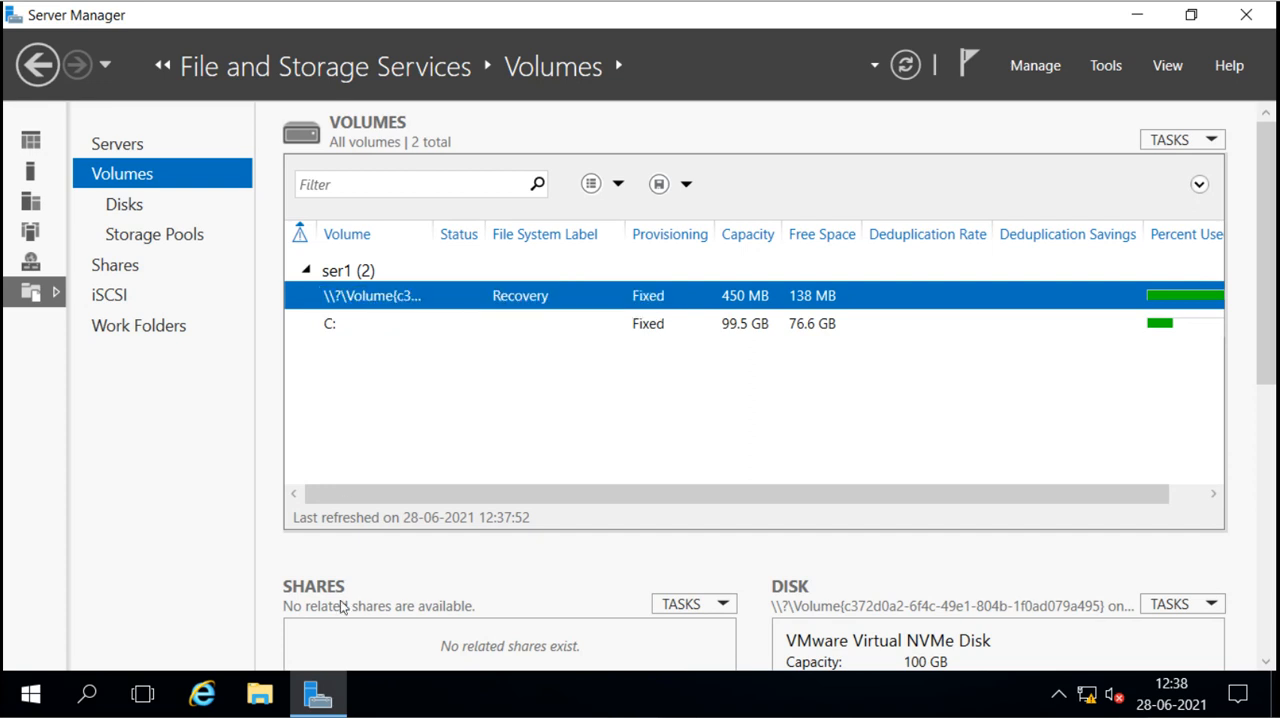
click(270, 695)
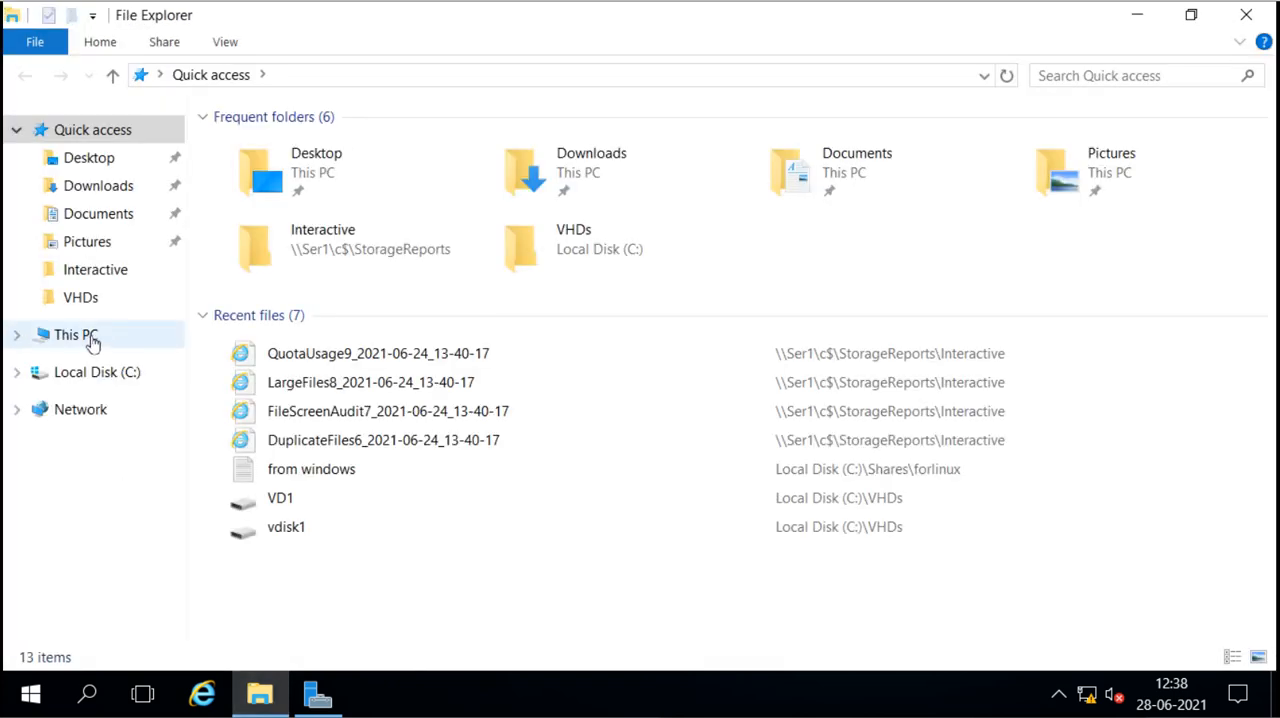
click(91, 341)
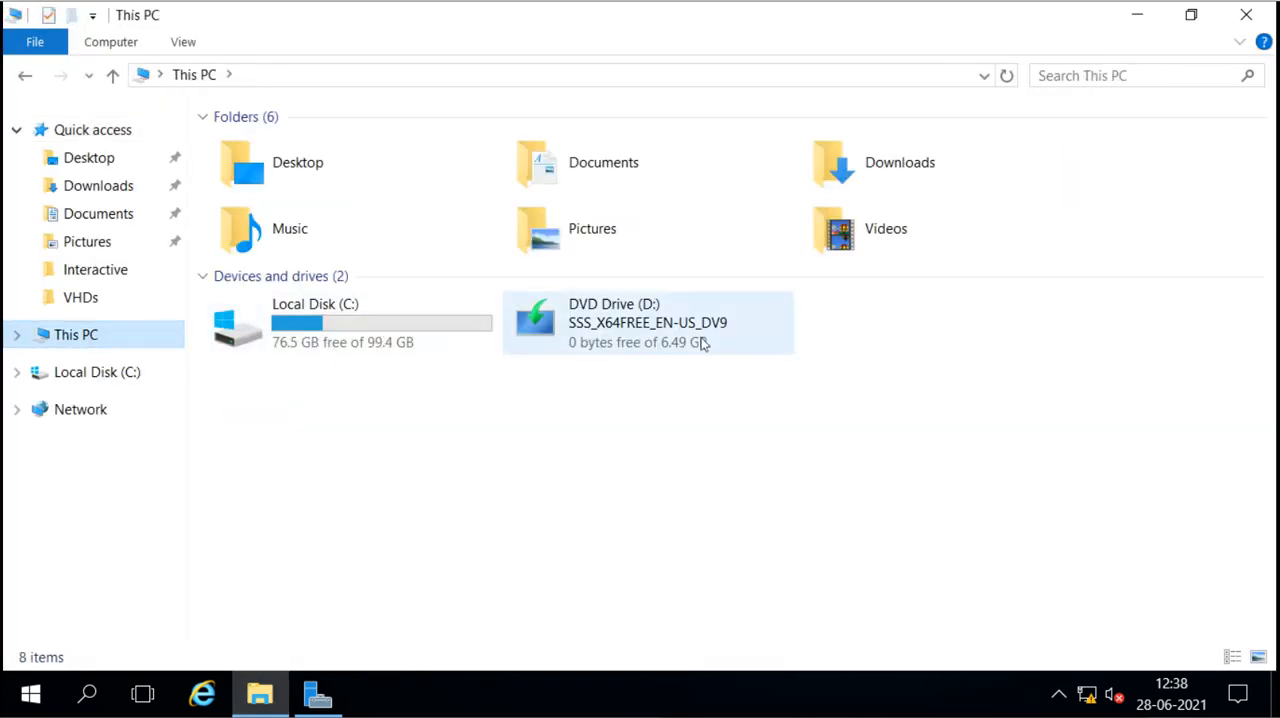
click(320, 694)
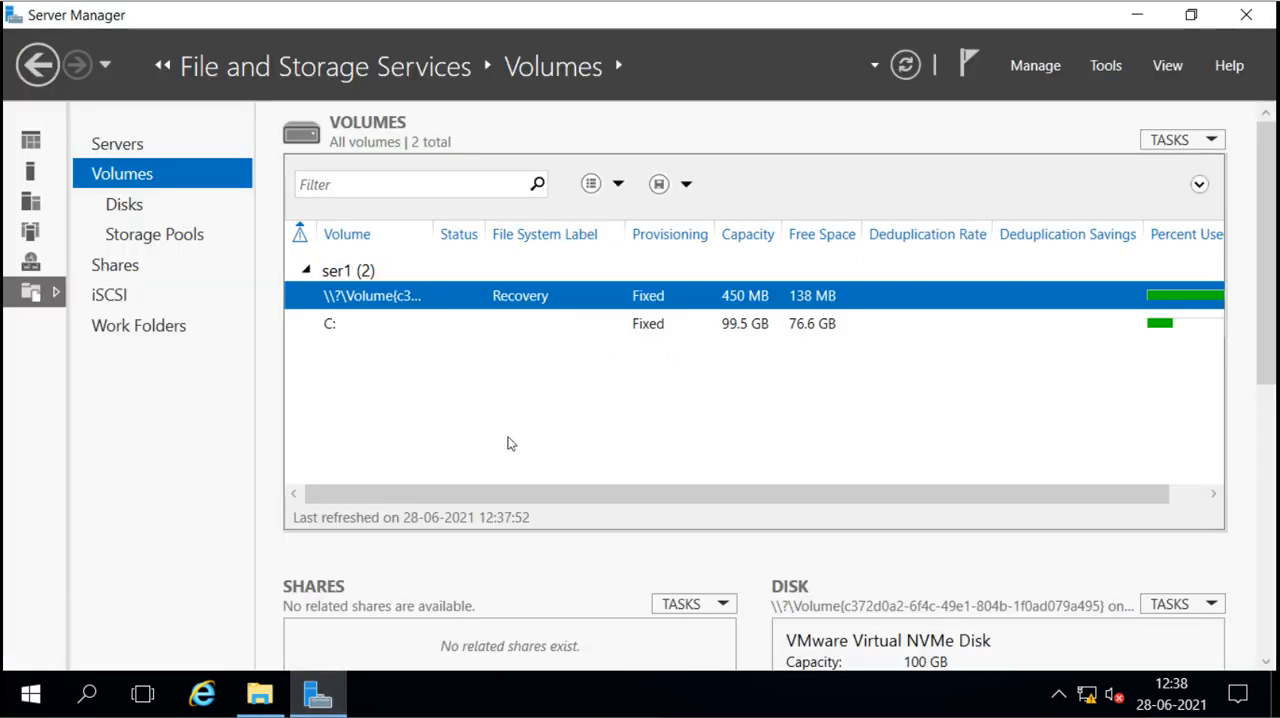
Step: Check the actions offered for the C: volume, including whether Configure Data Deduplication is available
click(340, 323)
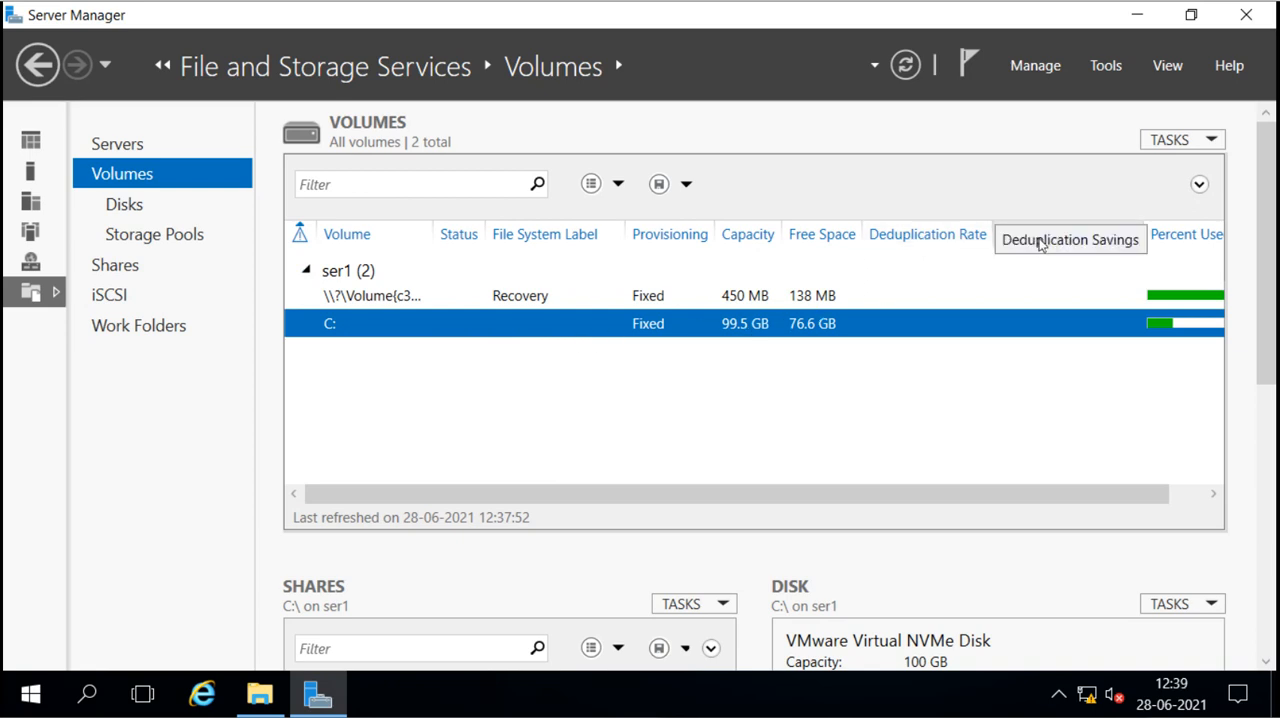
right_click(487, 331)
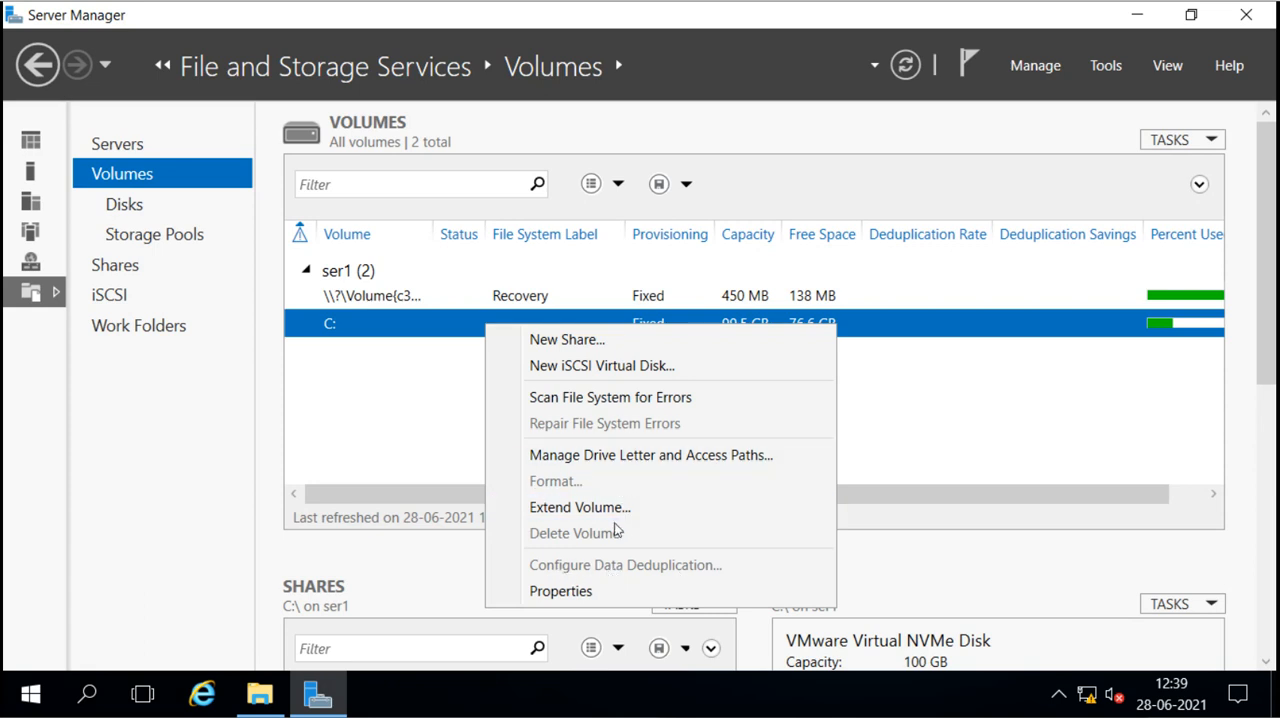
click(380, 380)
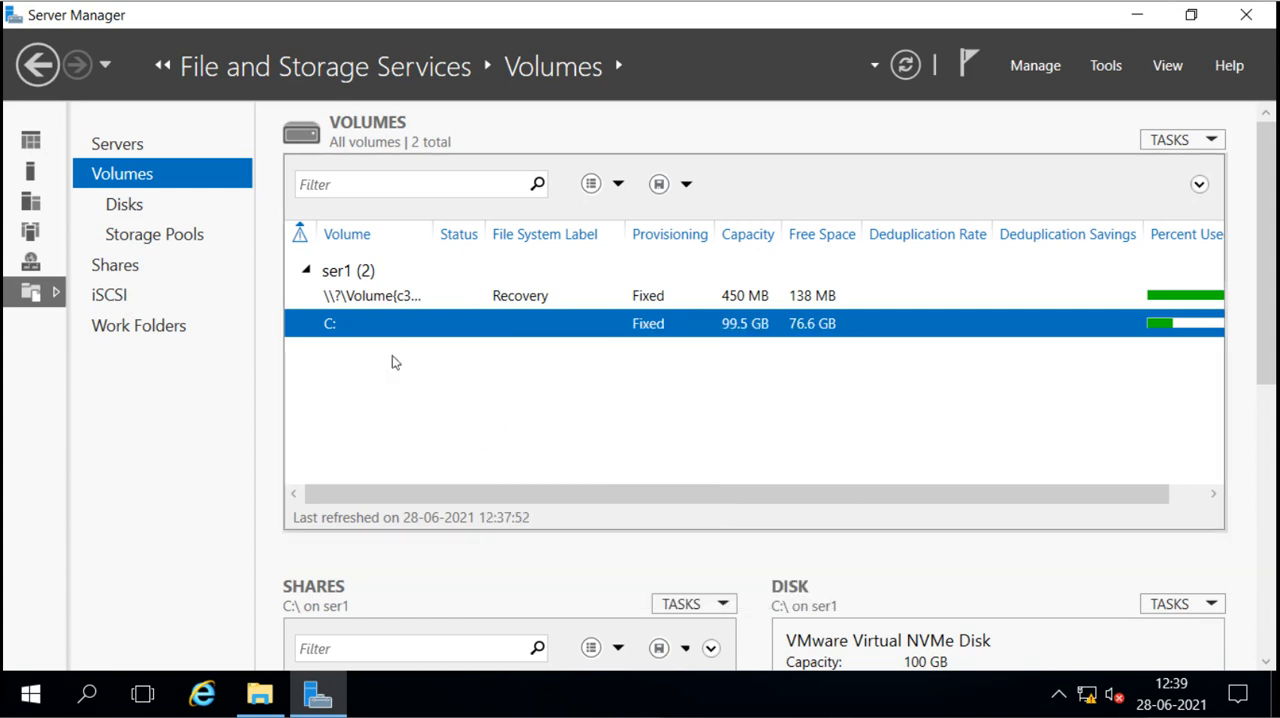
right_click(392, 324)
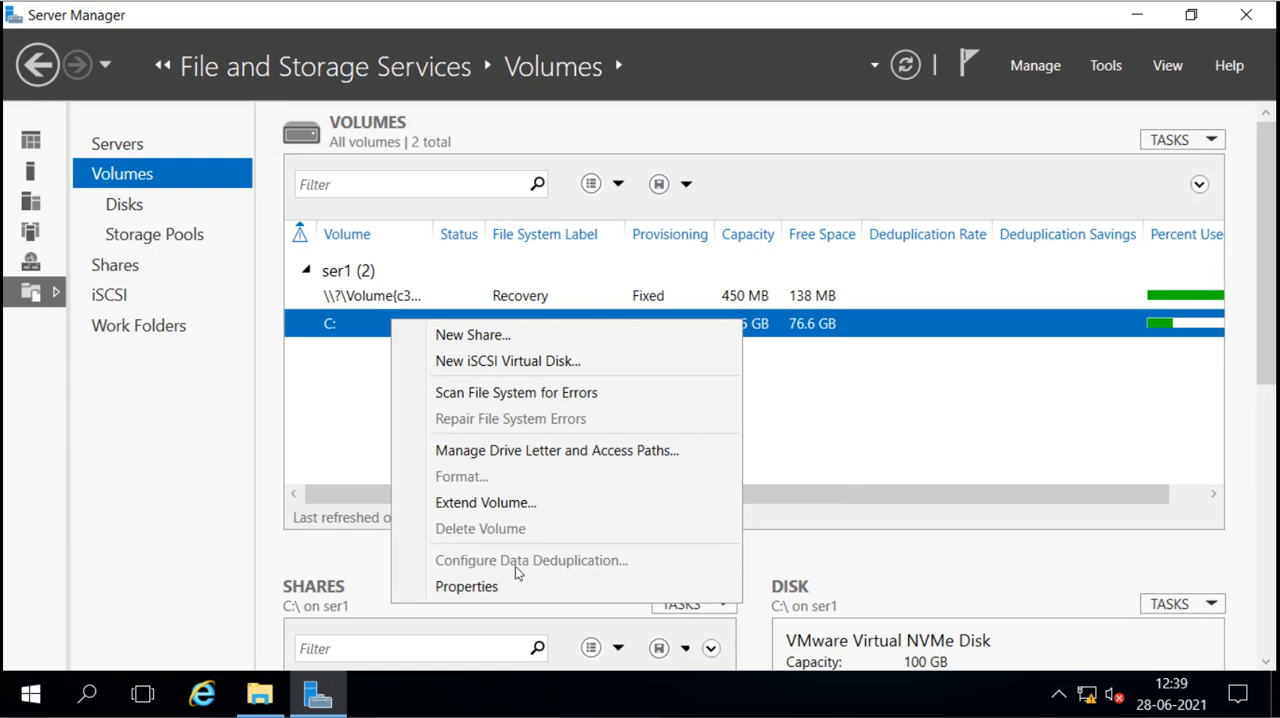
click(341, 350)
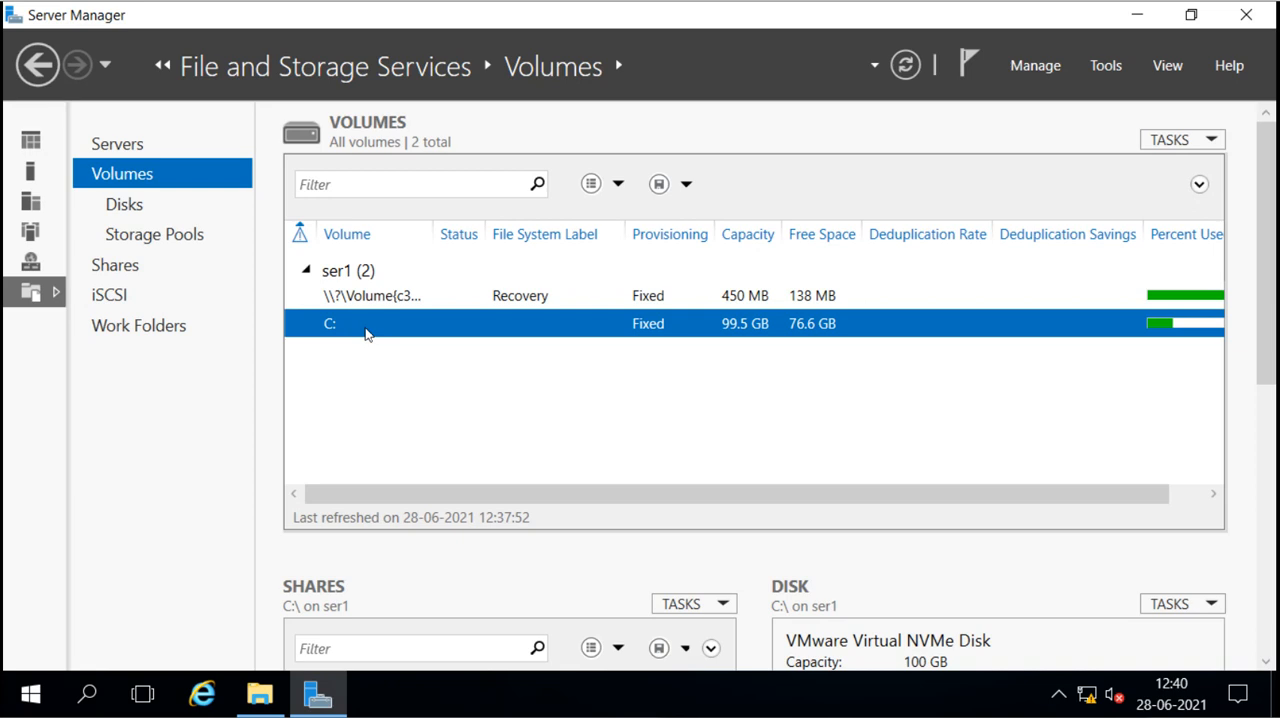
Step: Review the server's physical disks and return to the list of volumes
click(132, 210)
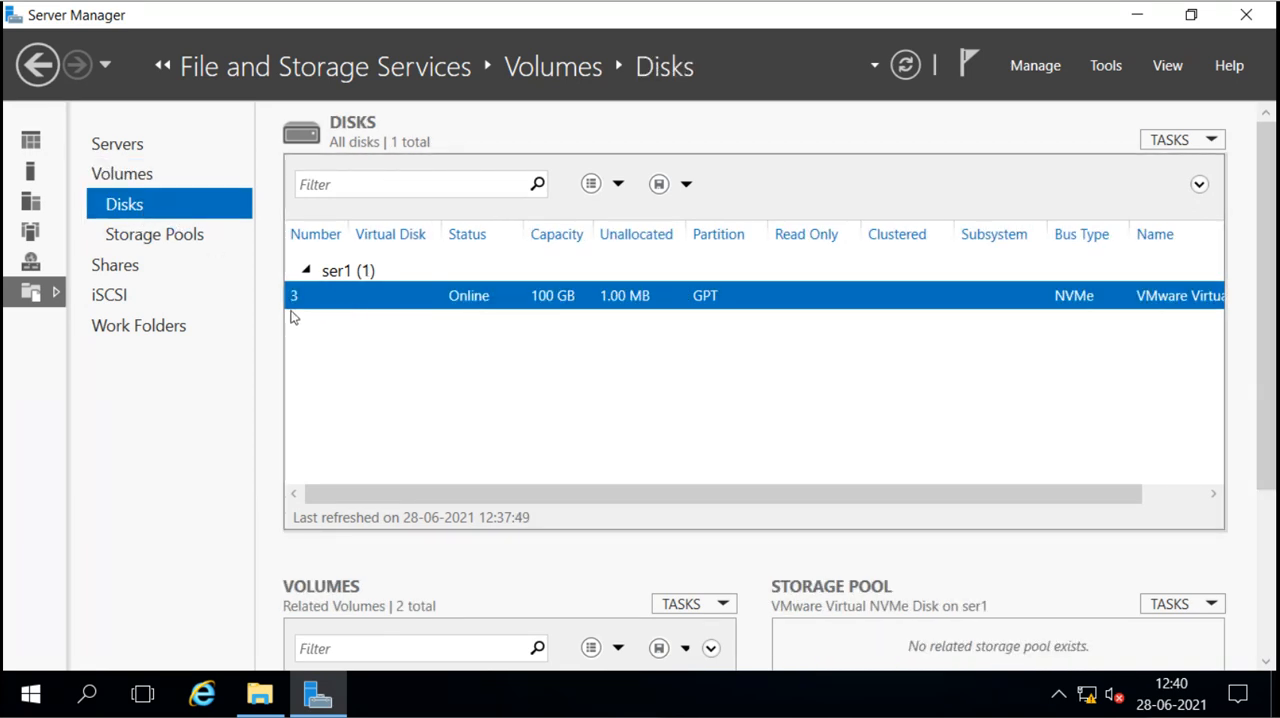
click(139, 174)
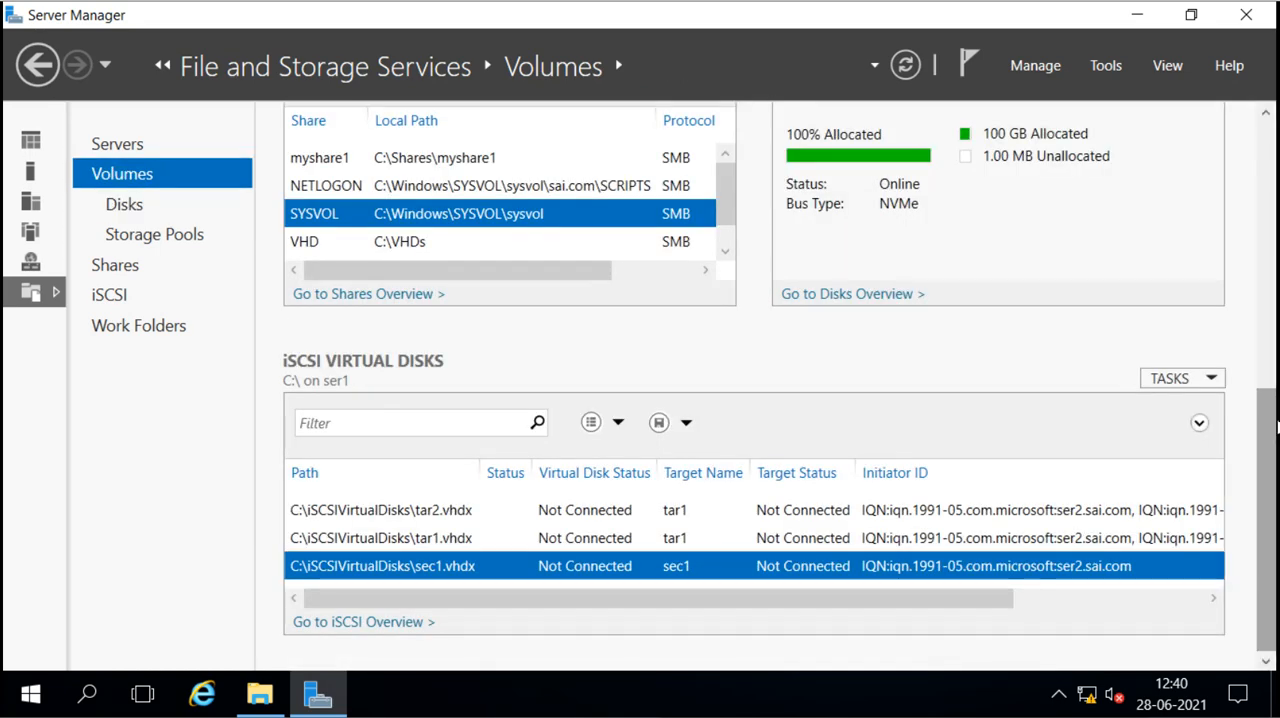
scroll(1271, 376, up, 5)
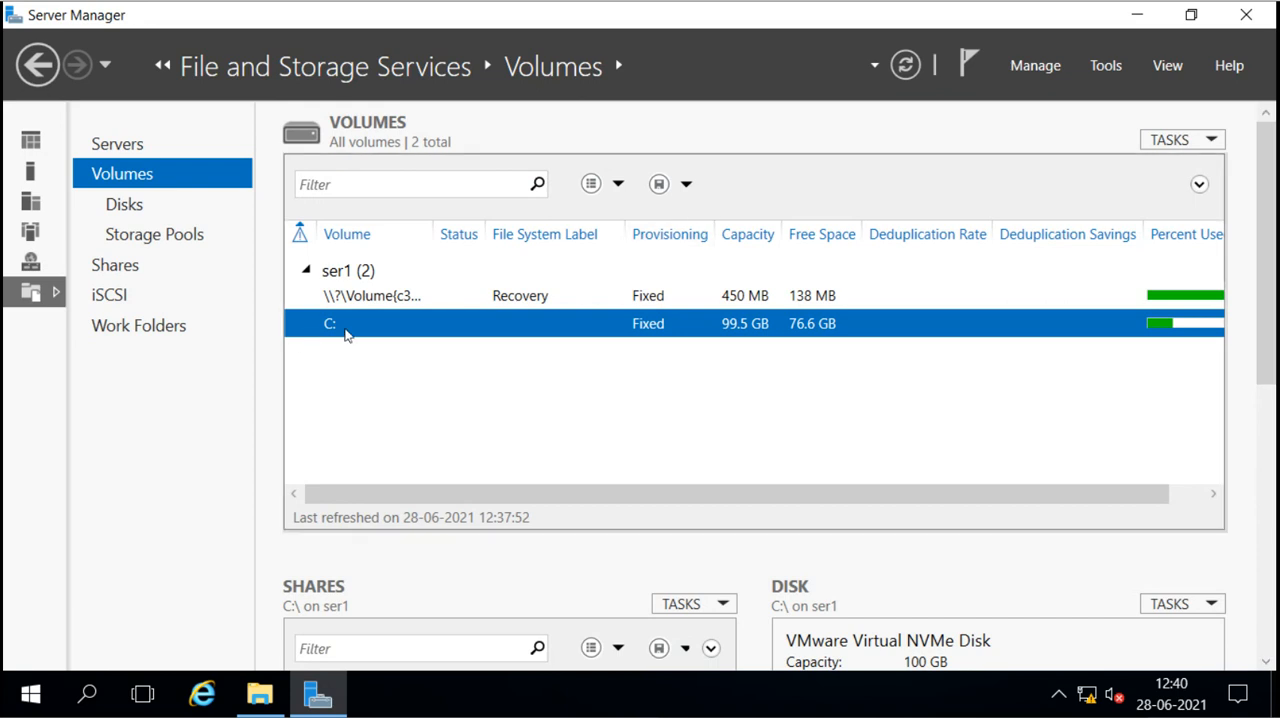
Step: Open Disk Management and shrink the C: volume on Disk 3 by 20000 MB
right_click(32, 694)
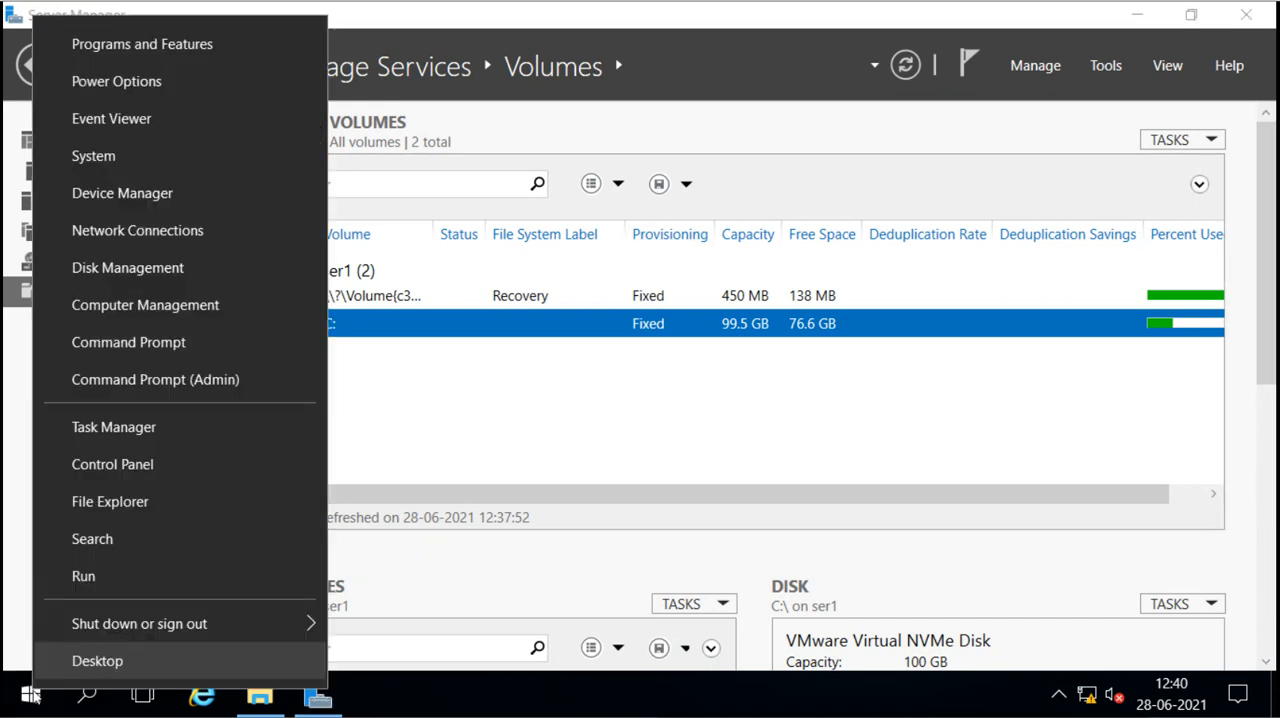
click(187, 267)
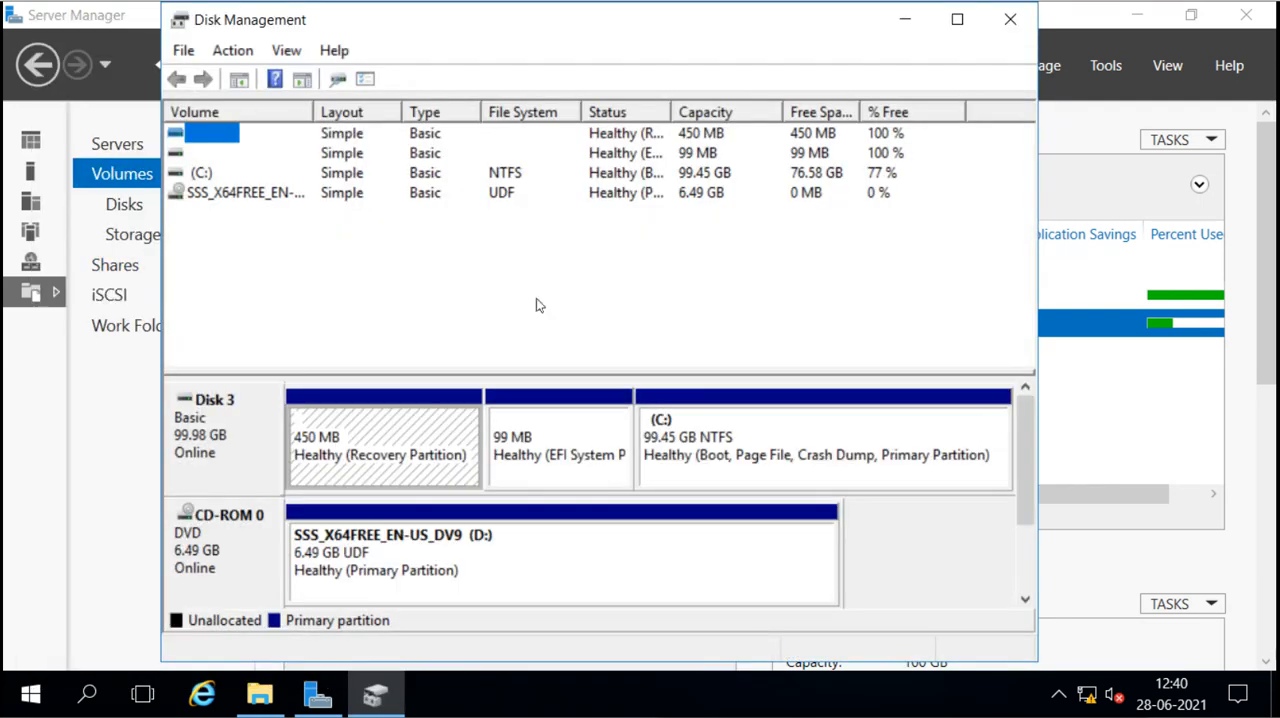
click(955, 21)
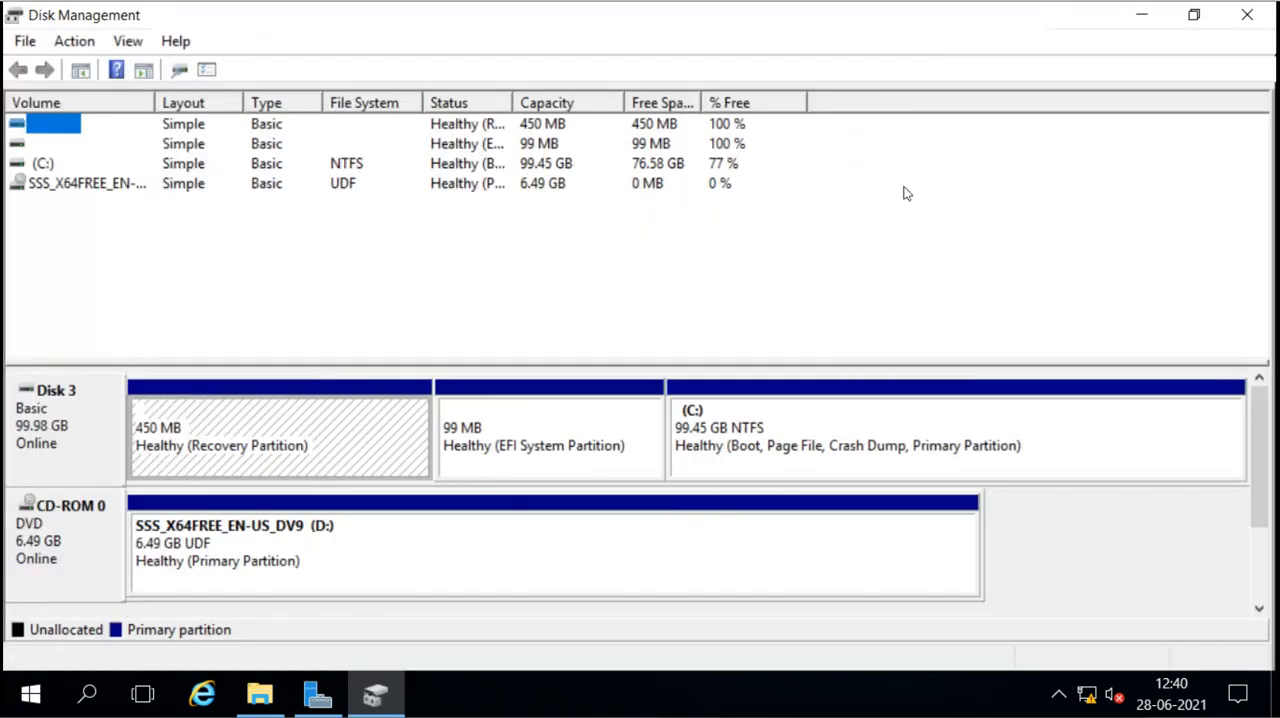
right_click(815, 403)
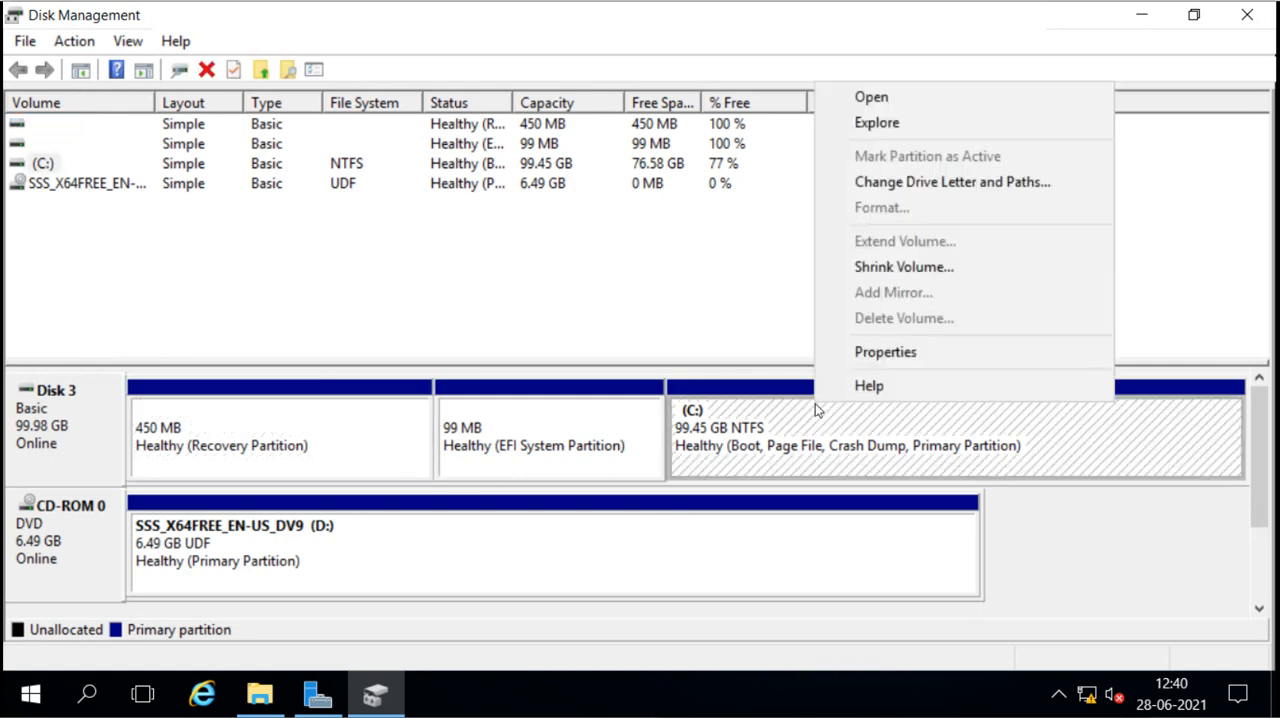
click(905, 267)
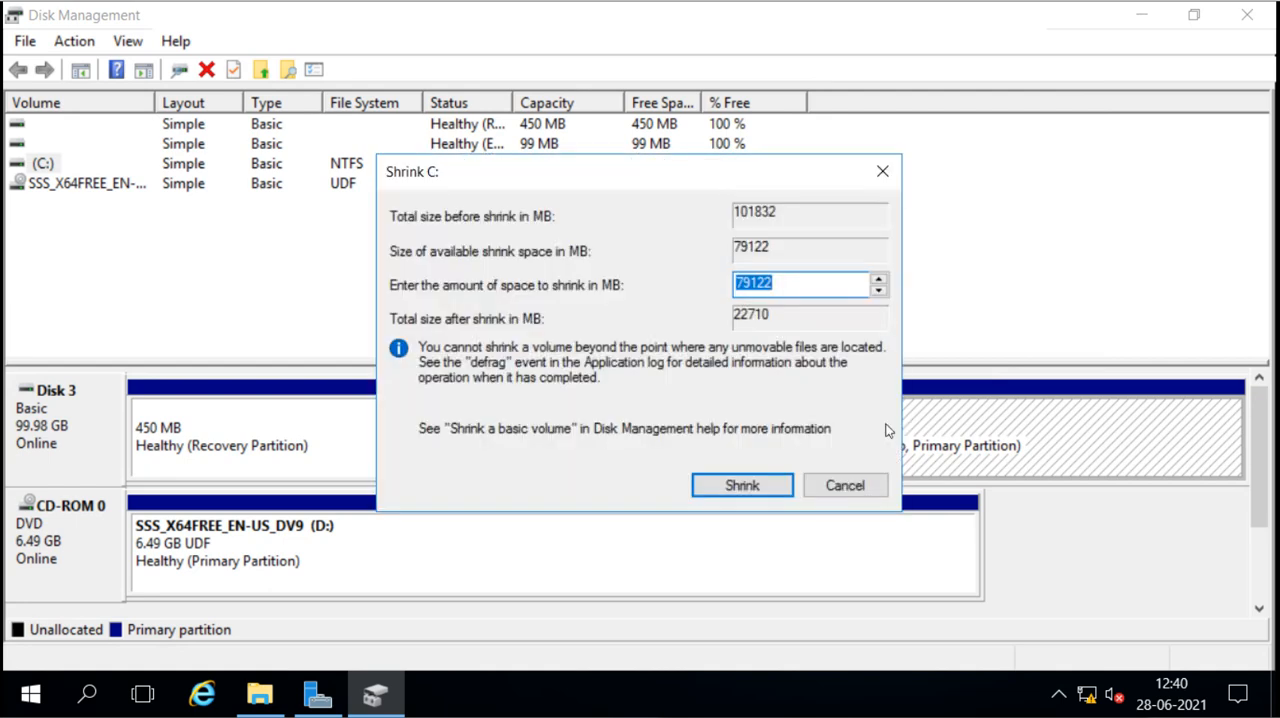
text(5)
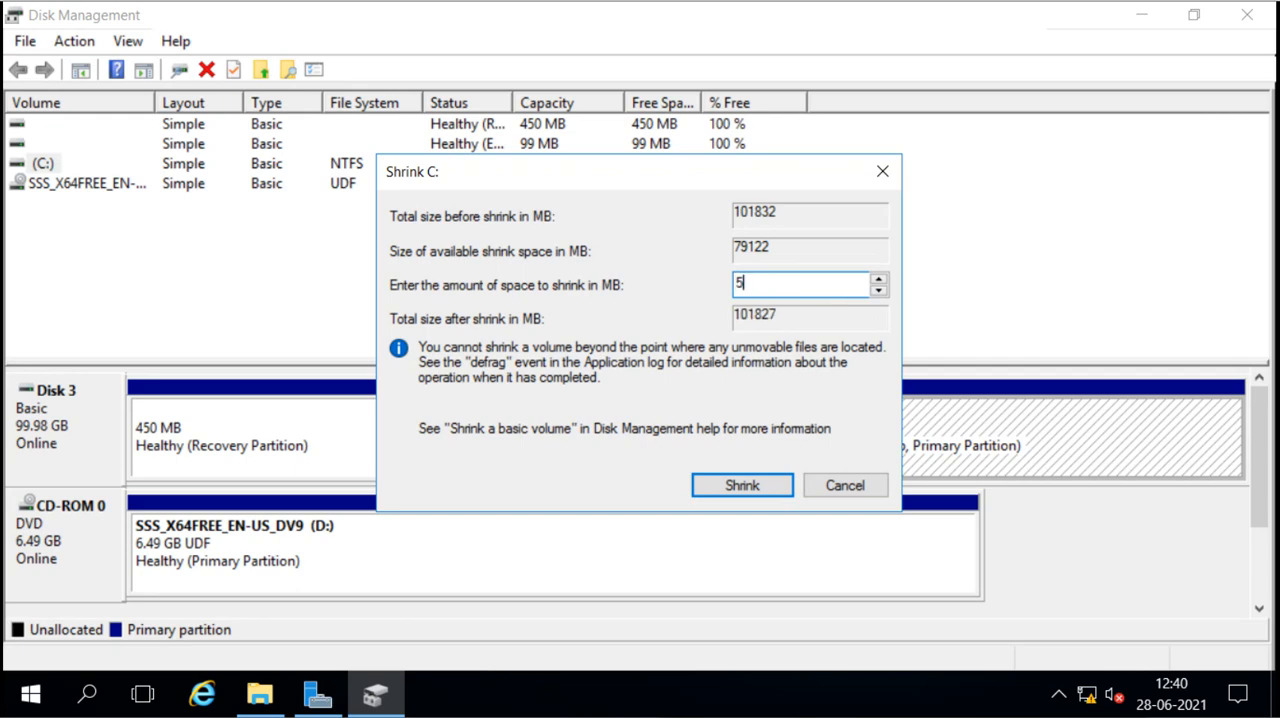
text(000)
key(BackSpace)
key(BackSpace)
key(BackSpace)
key(BackSpace)
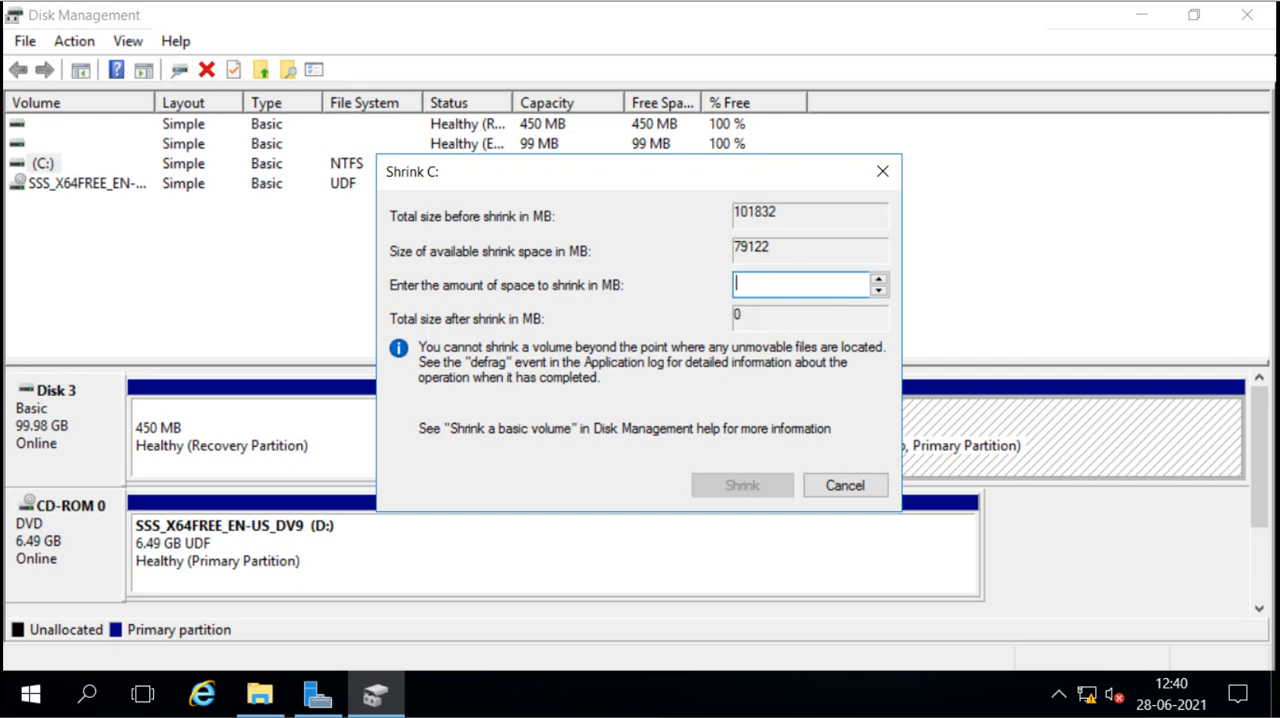
text(20000)
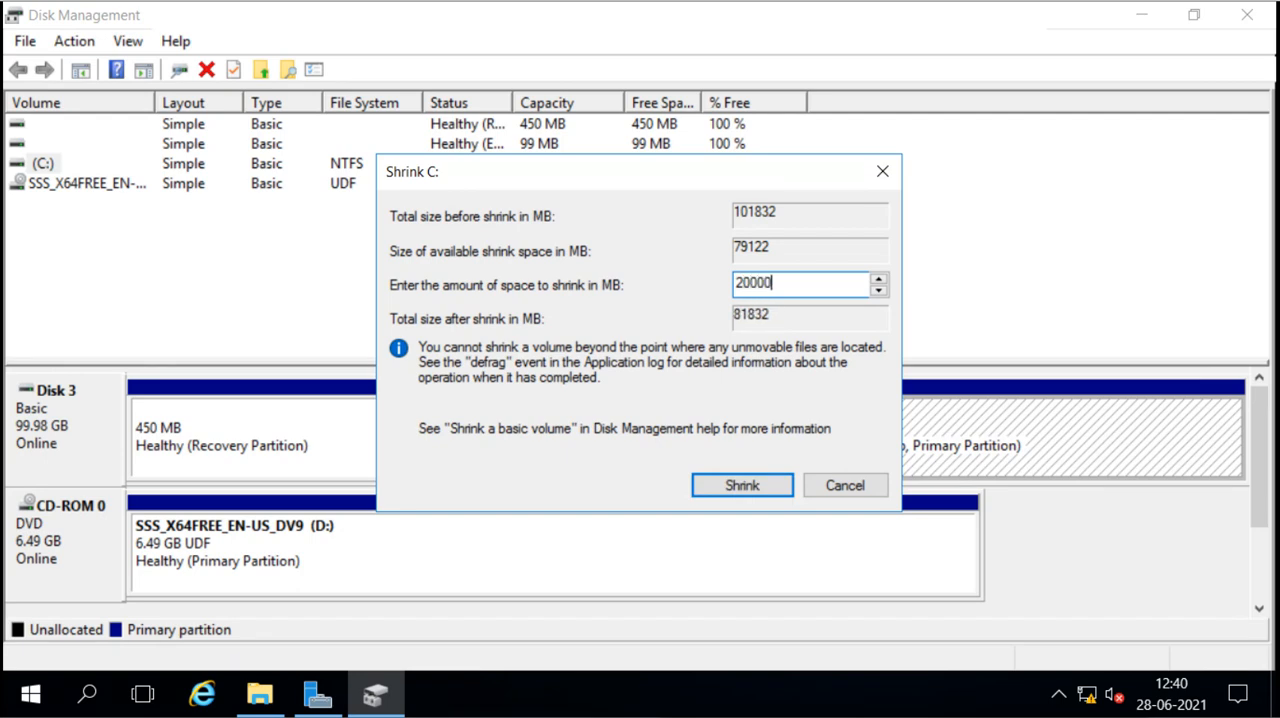
click(736, 480)
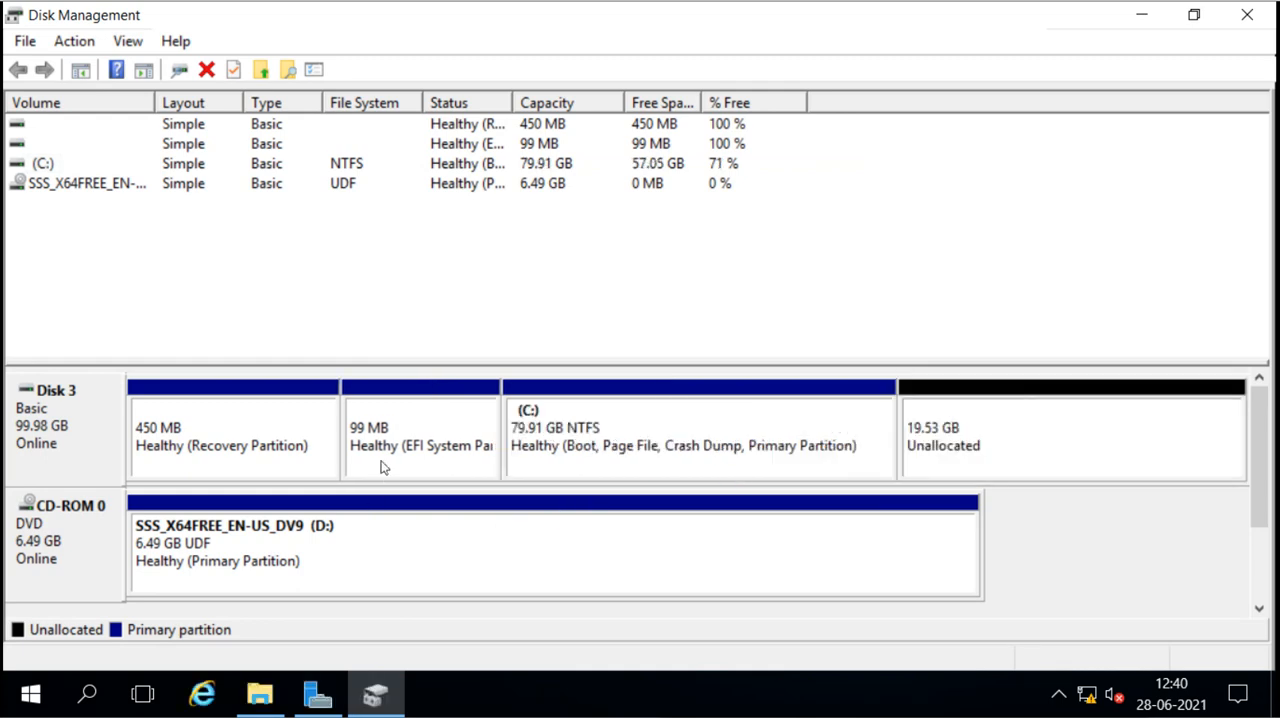
Step: Create a simple volume in Disk 3's unallocated space with drive letter E, quick-formatted as NTFS and labelled New Volume
right_click(1013, 402)
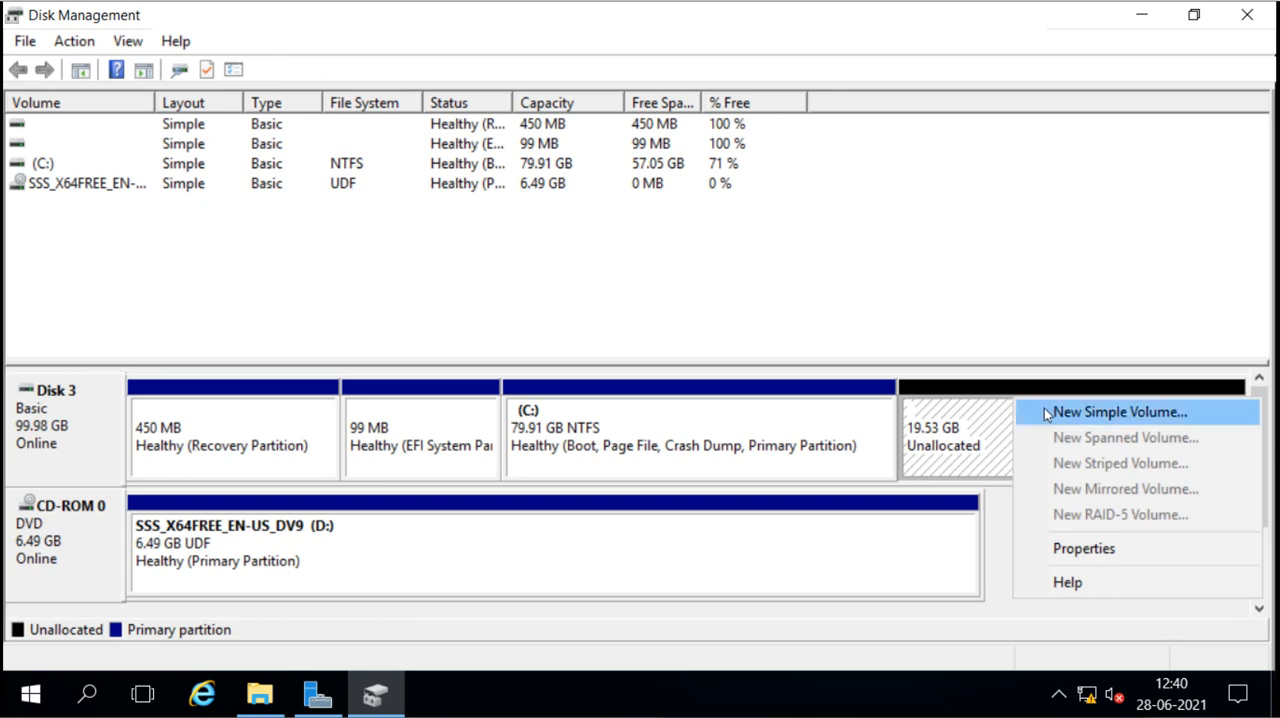
click(1046, 414)
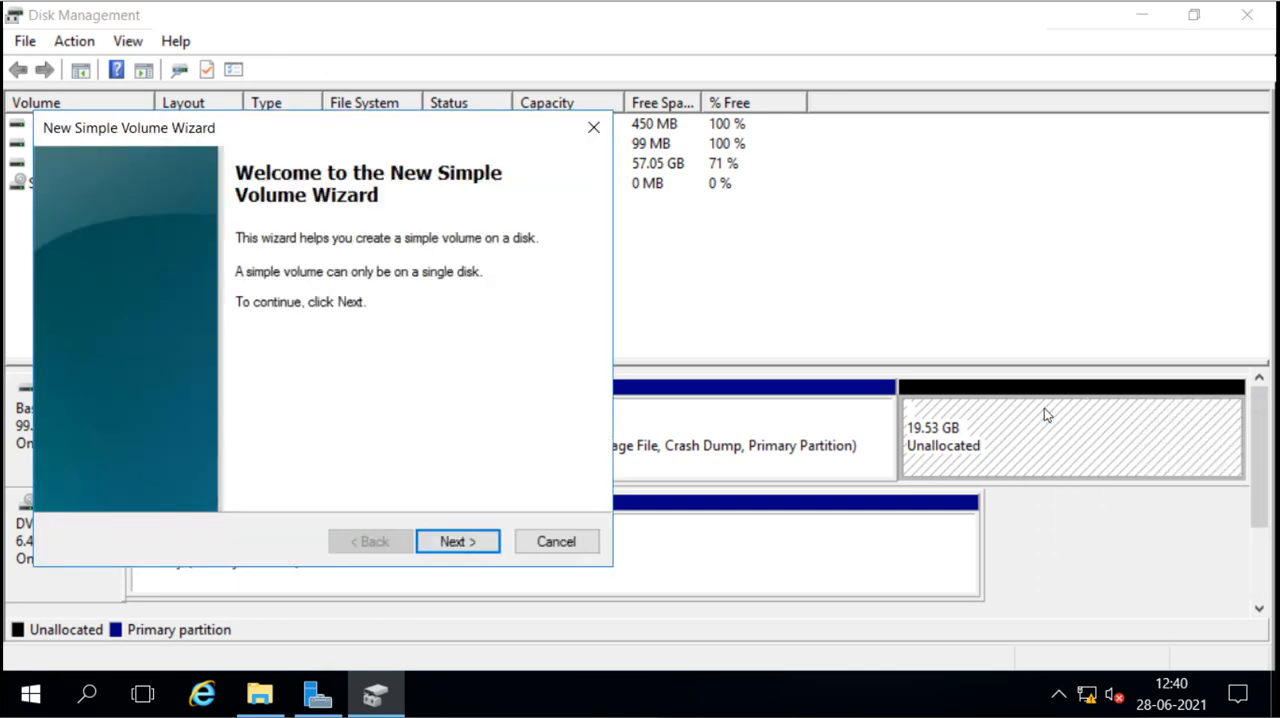
click(460, 541)
click(460, 541)
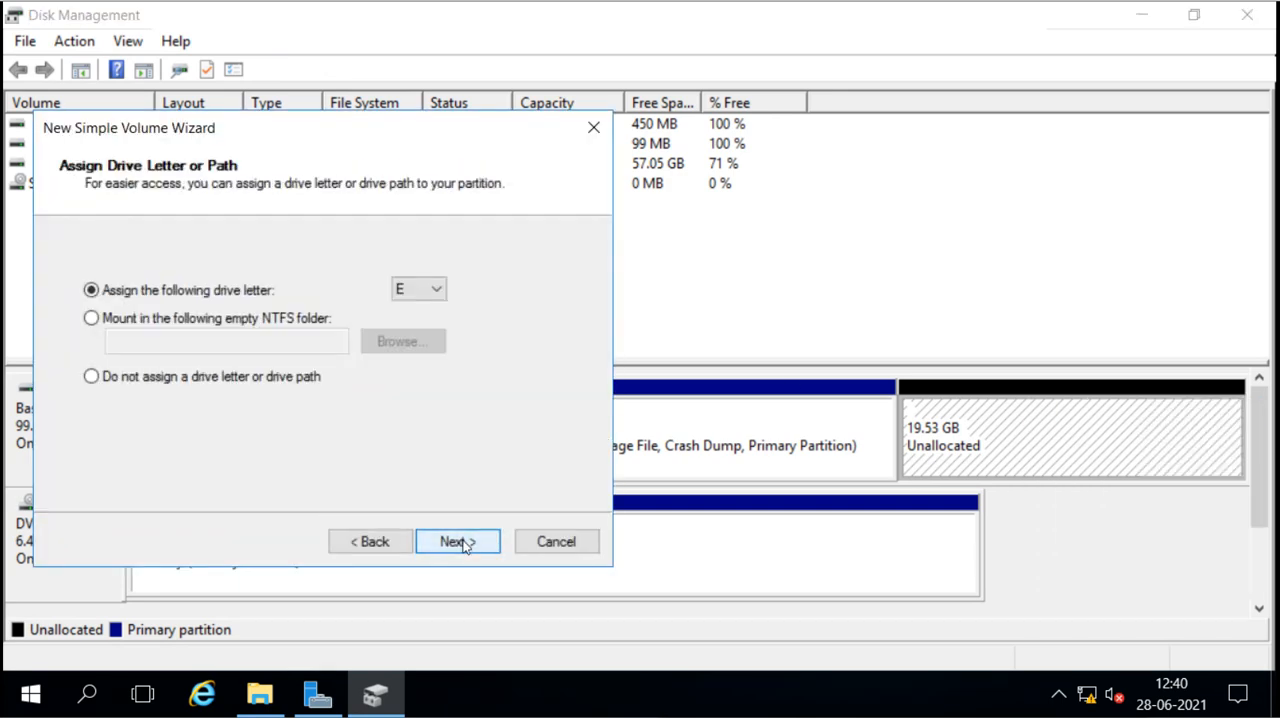
click(460, 541)
click(460, 541)
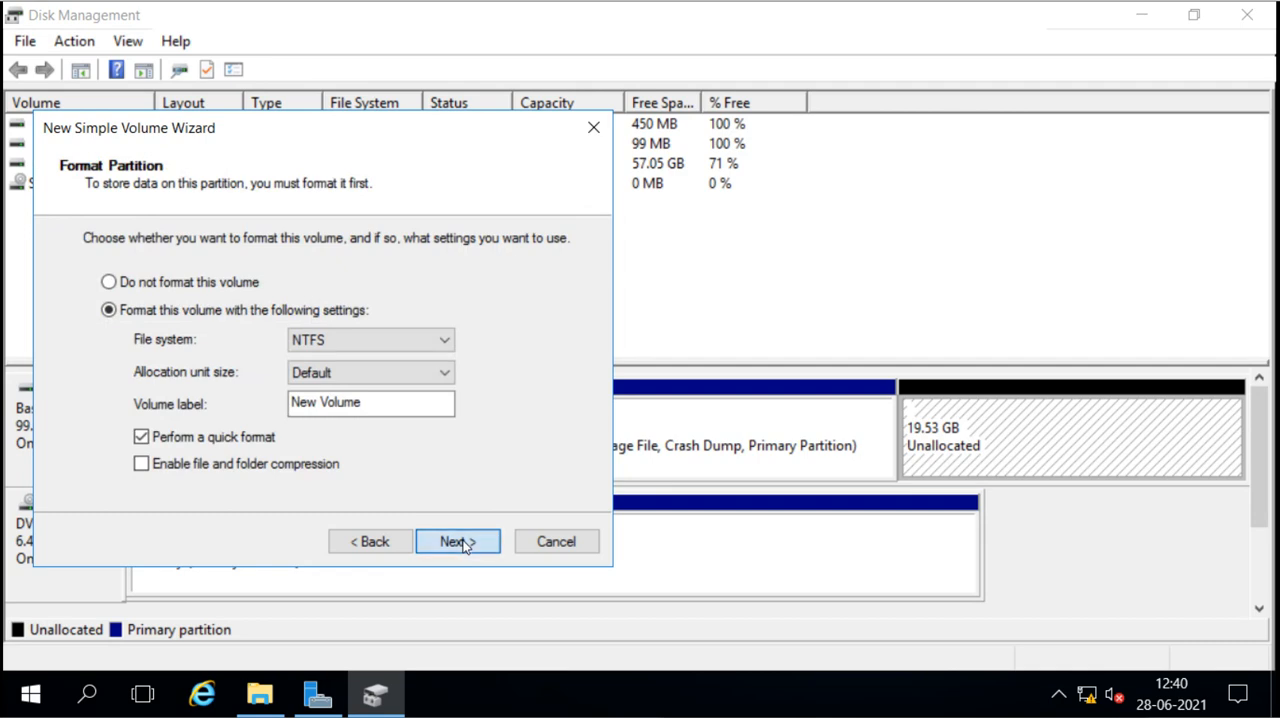
click(458, 541)
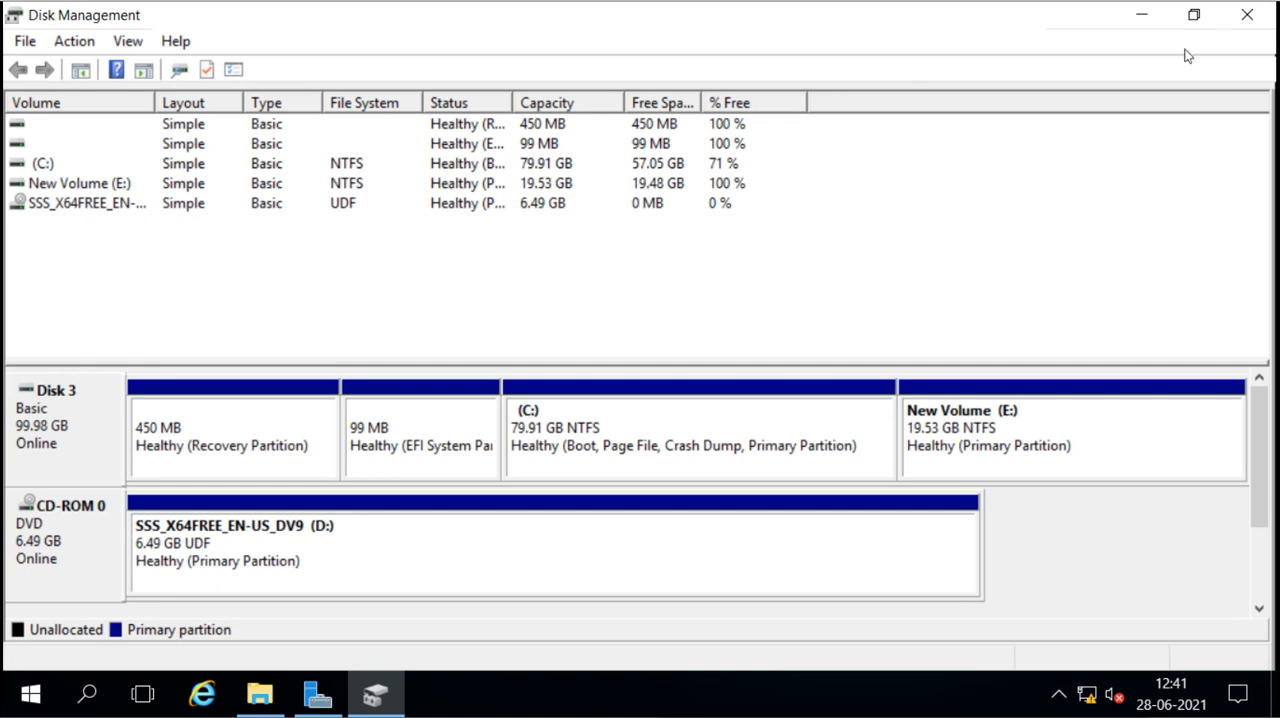
Step: Return to Server Manager, refresh the volume list and check whether data deduplication can be configured for the E: volume
click(1247, 15)
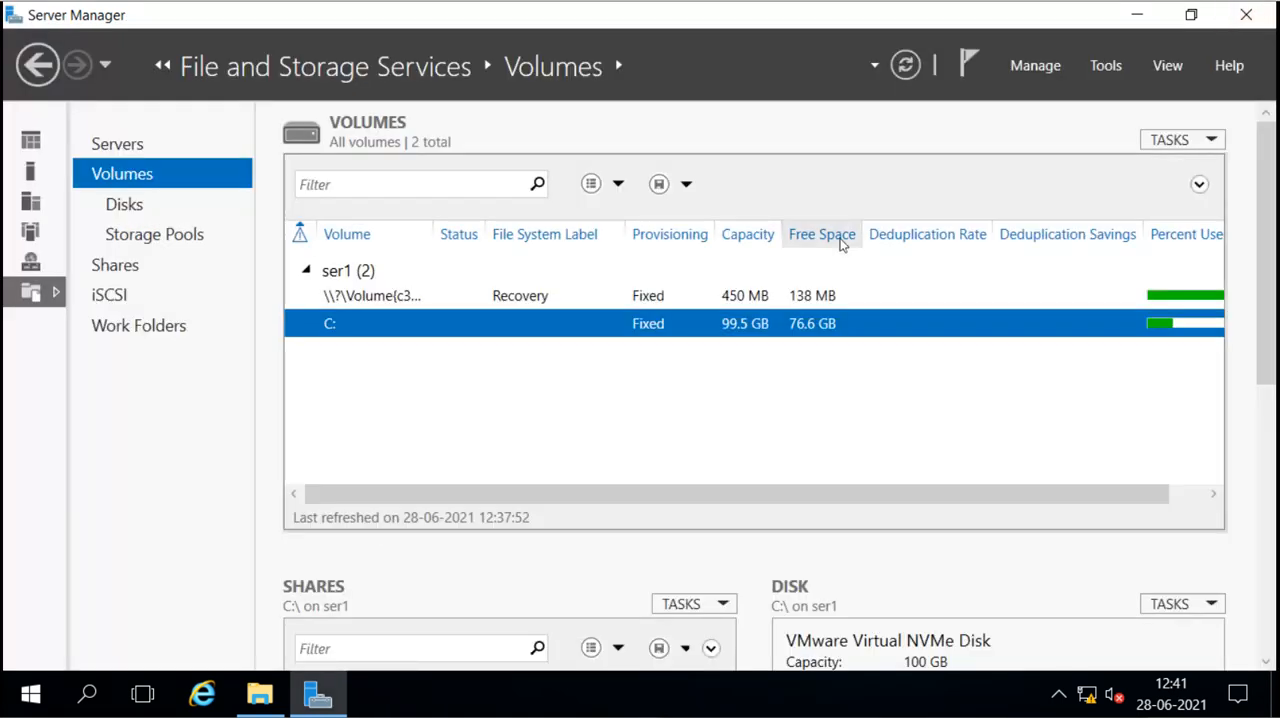
click(906, 66)
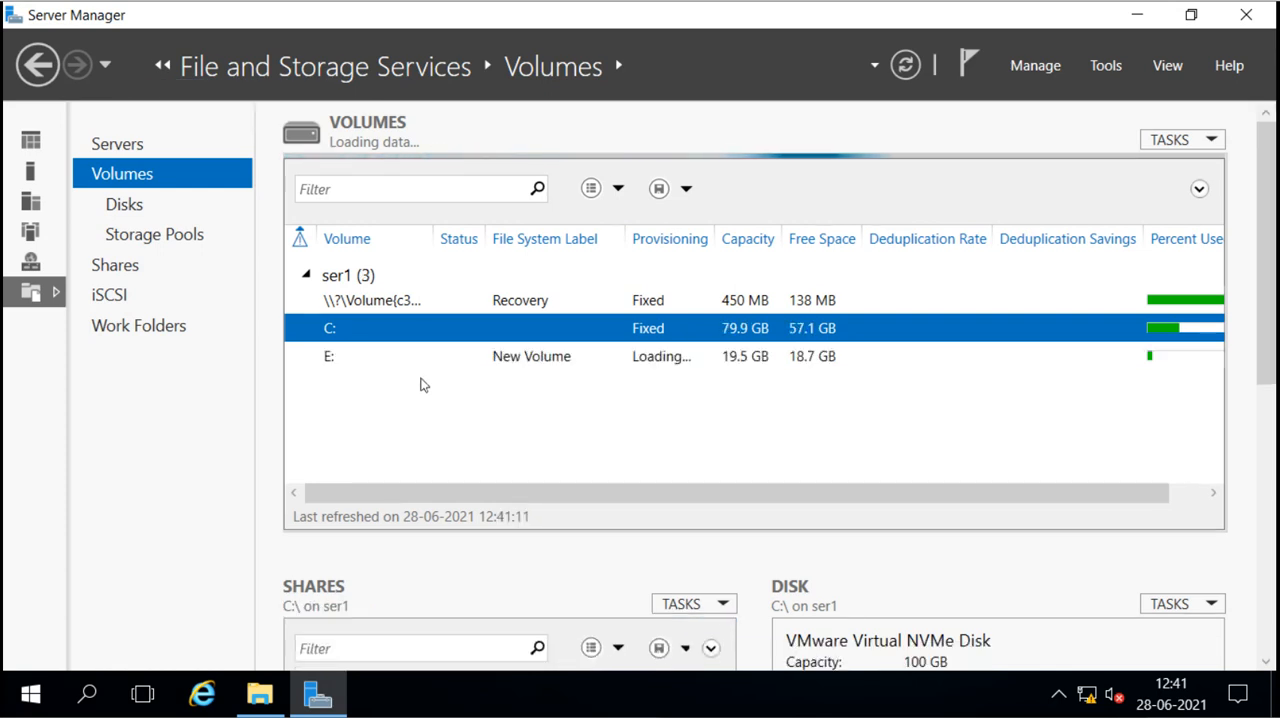
click(331, 352)
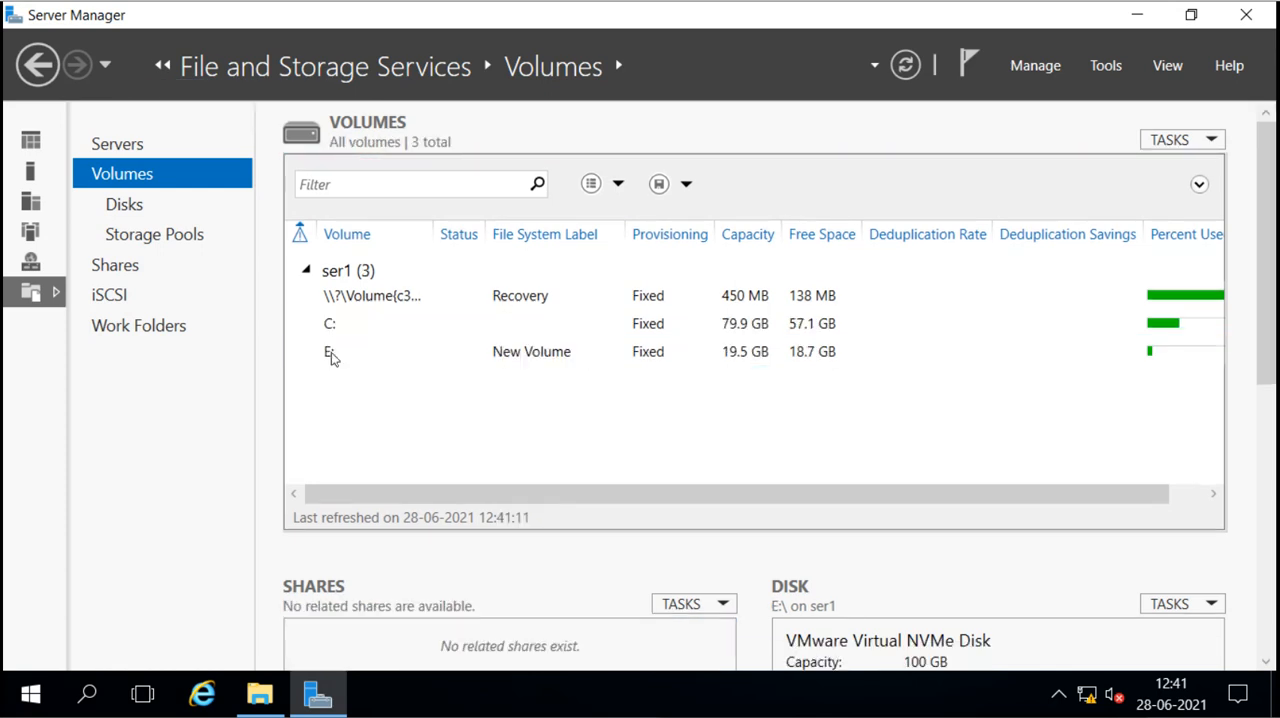
click(466, 360)
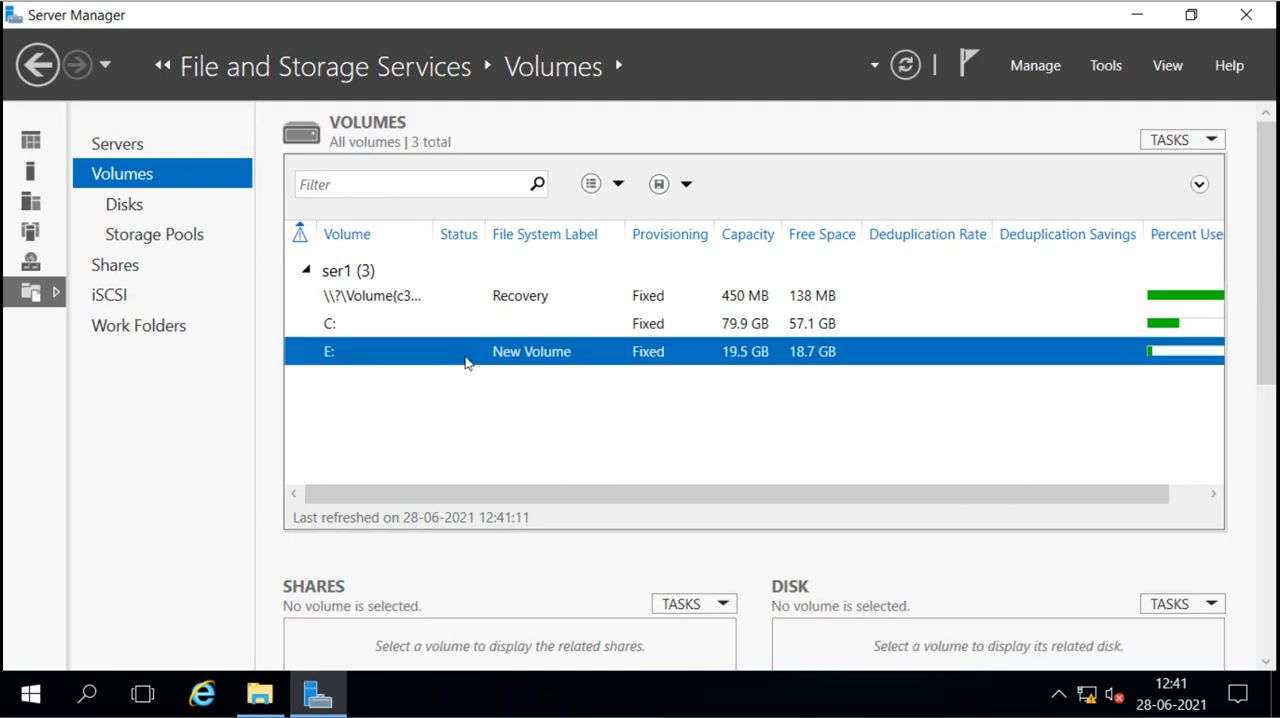
right_click(380, 358)
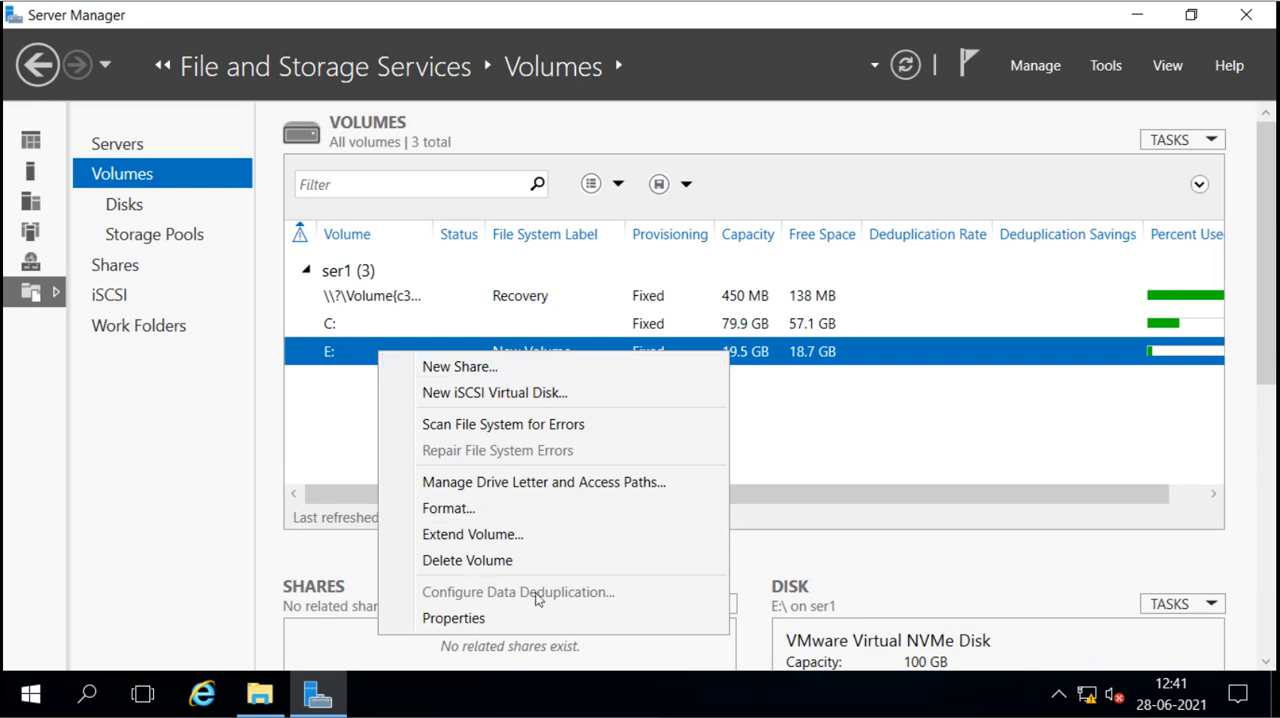
click(336, 373)
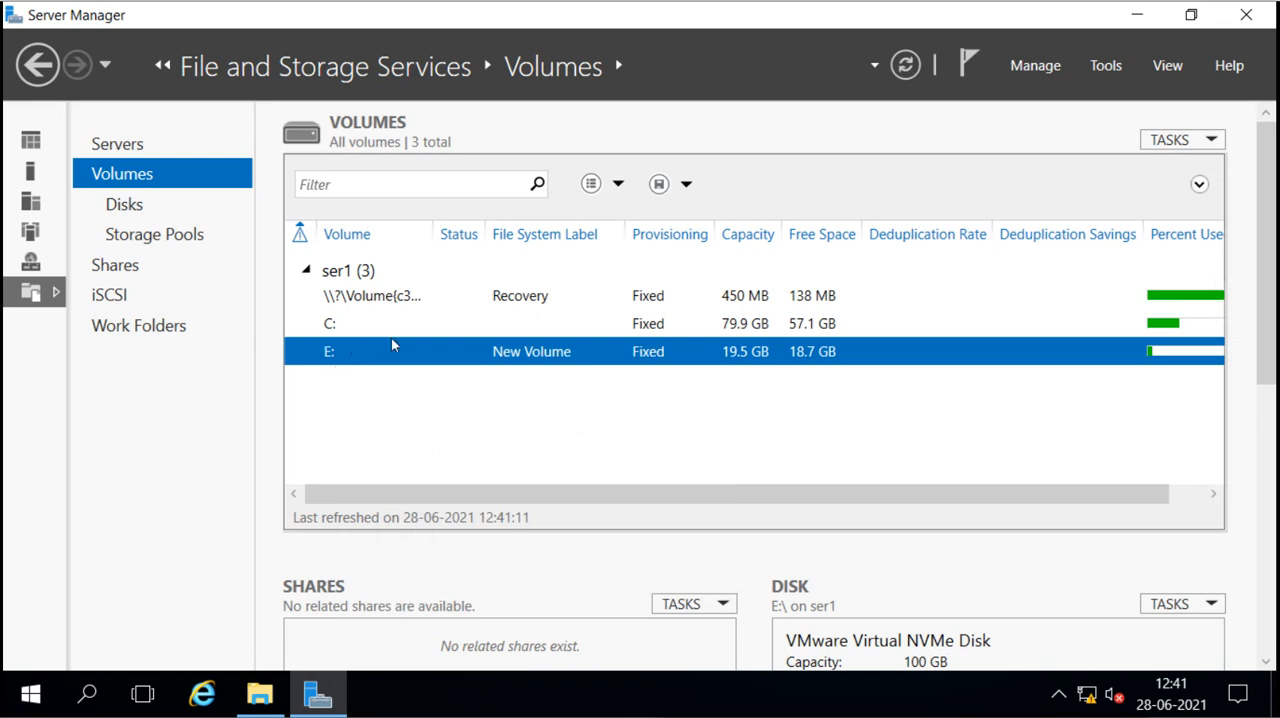
Step: Start the Add Roles and Features Wizard and choose a role-based or feature-based installation on server ser1.sai.com
click(1038, 69)
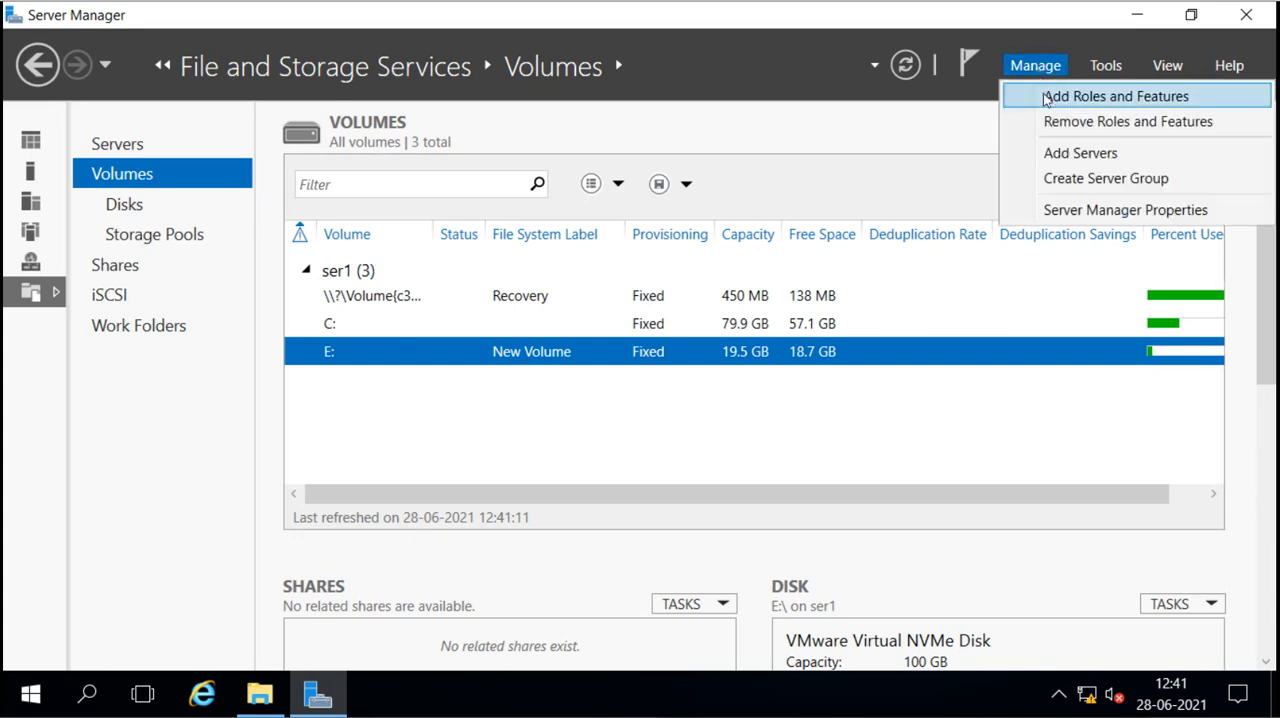
click(1046, 97)
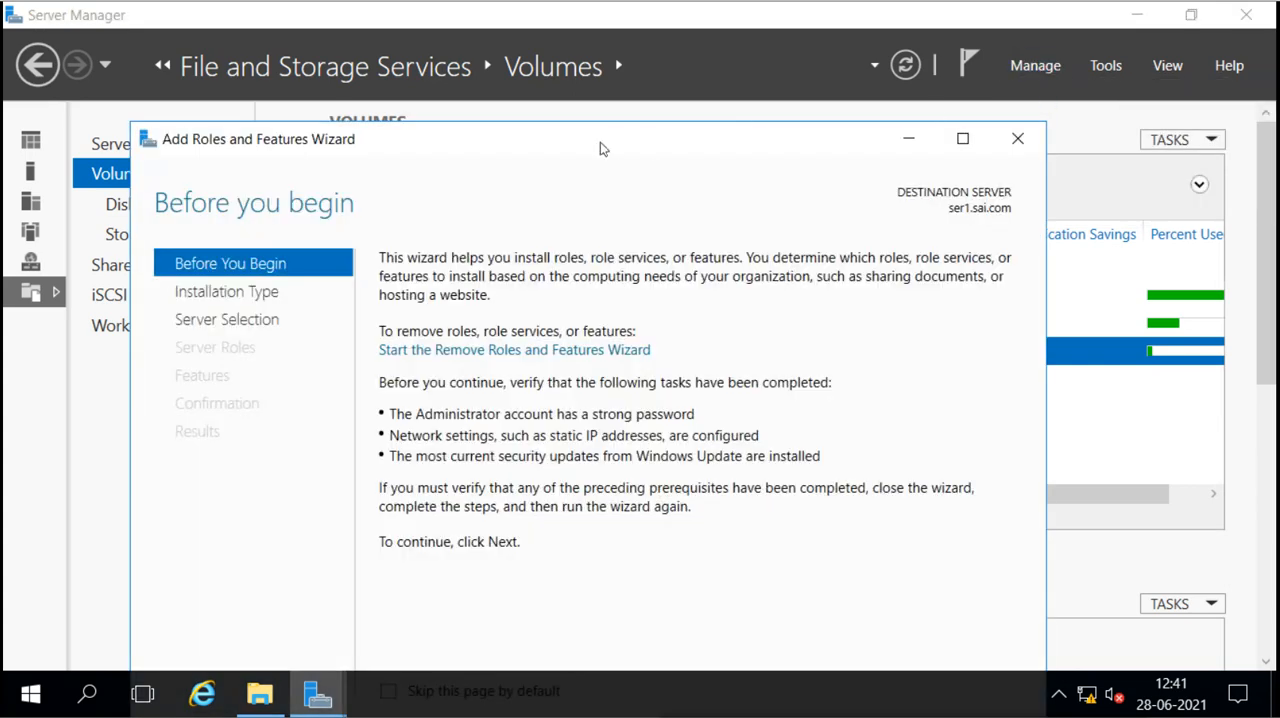
drag(600, 148, 665, 87)
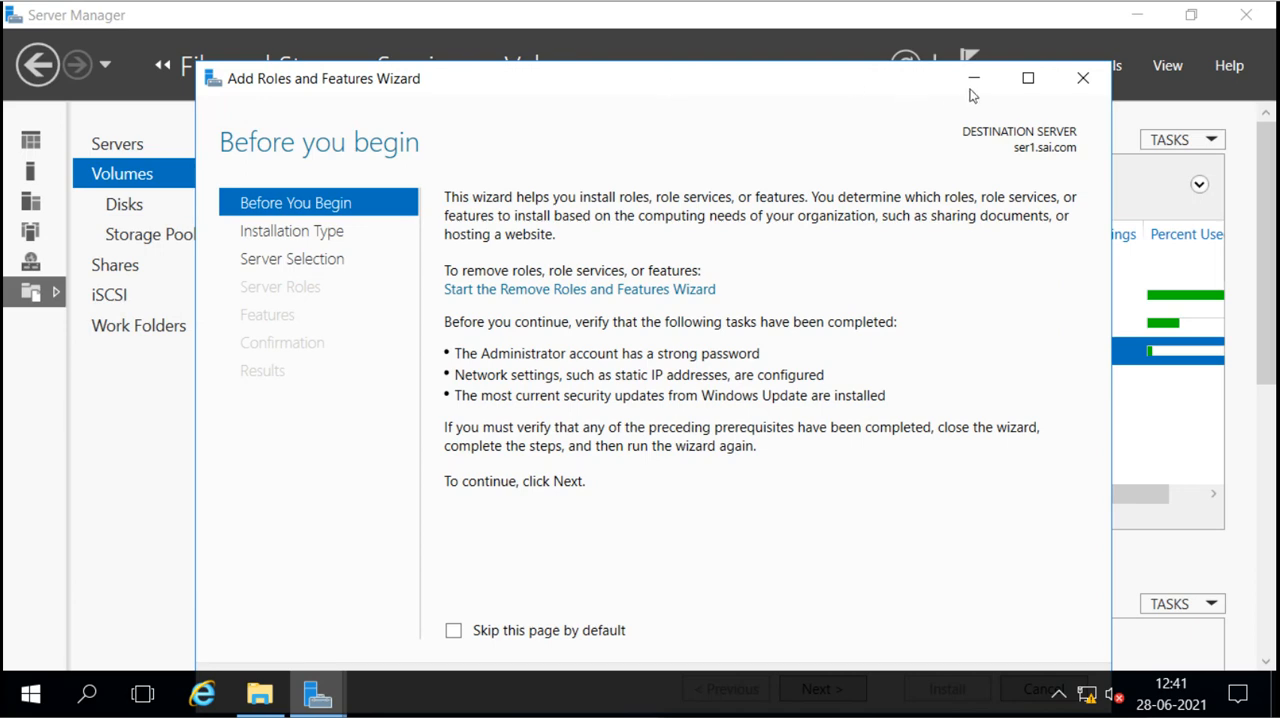
click(1027, 78)
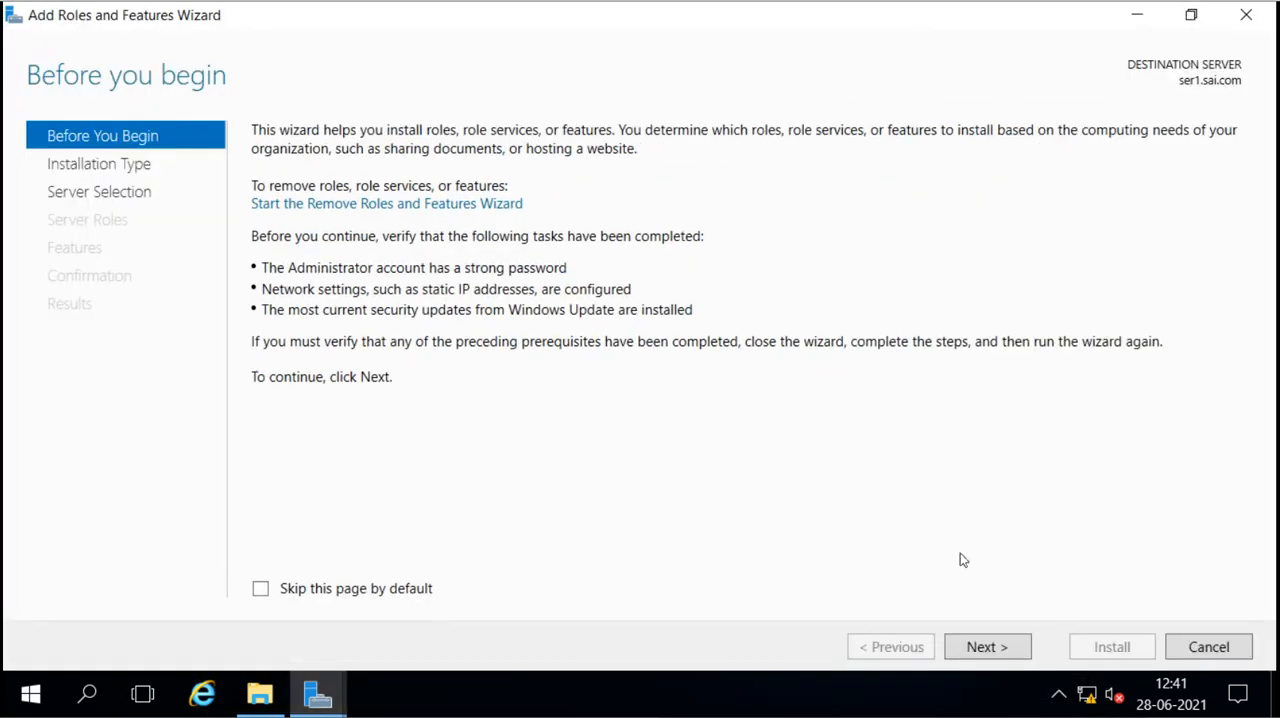
click(992, 647)
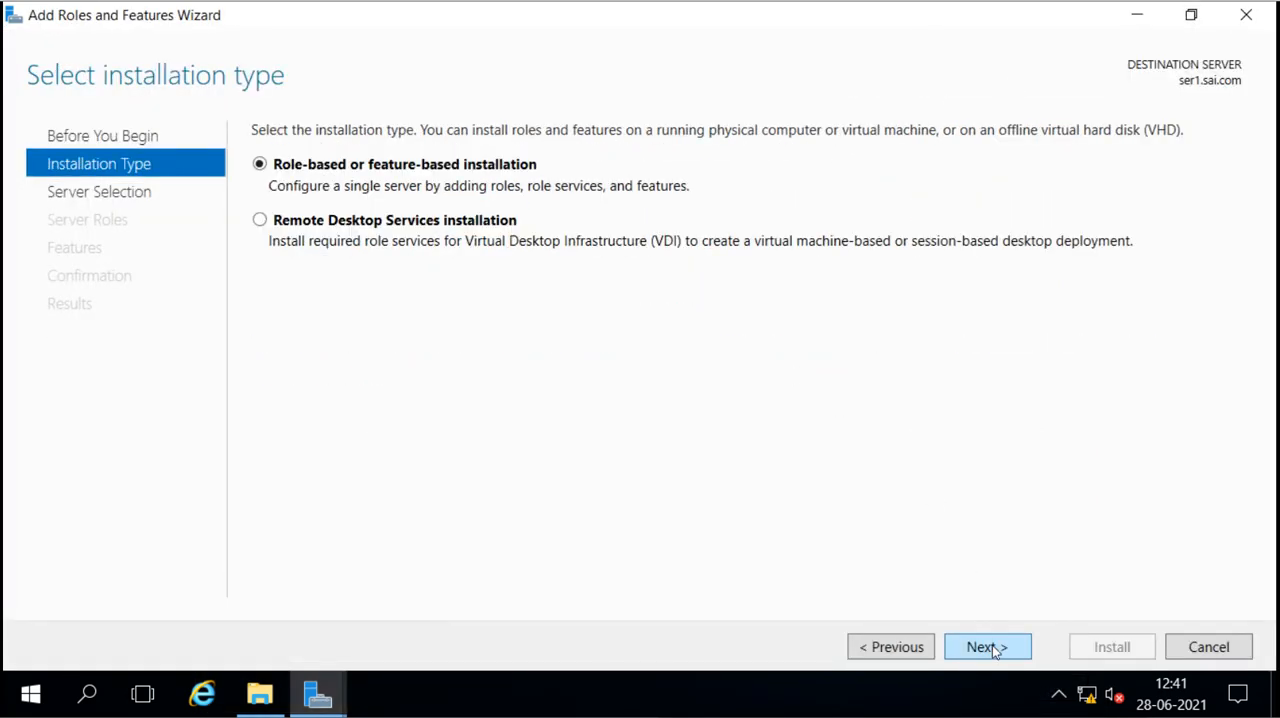
click(992, 645)
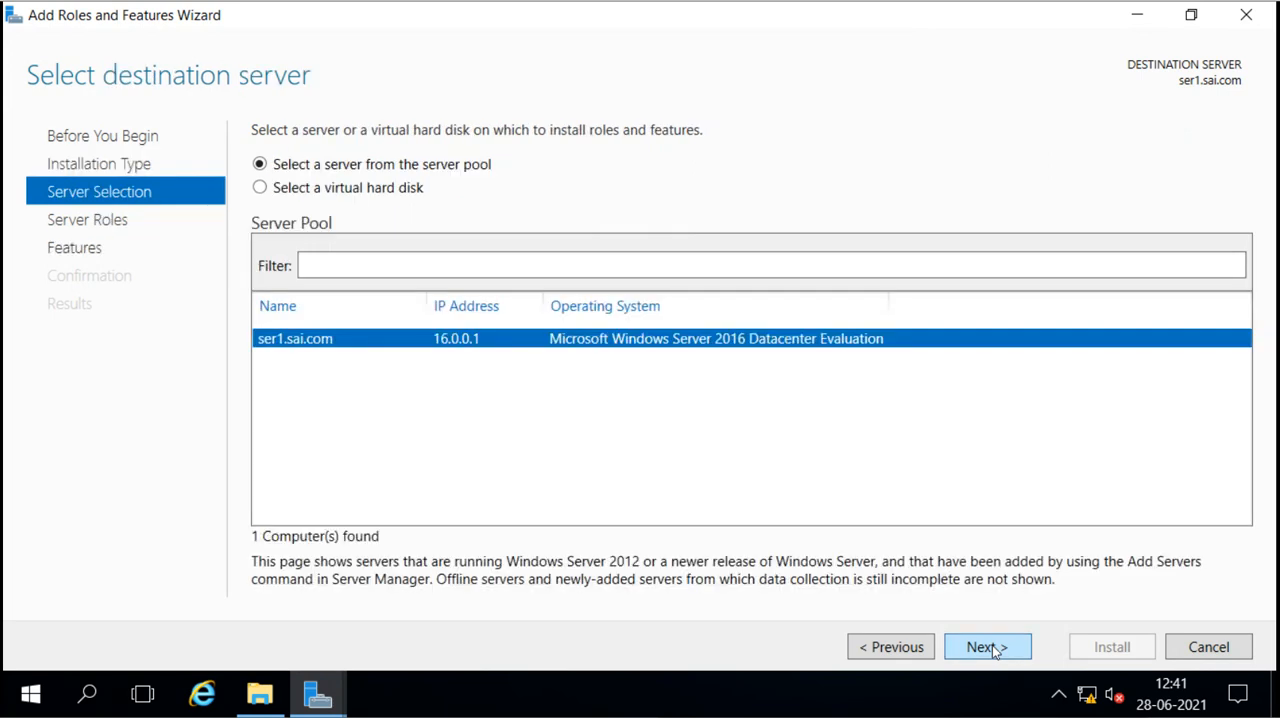
click(987, 647)
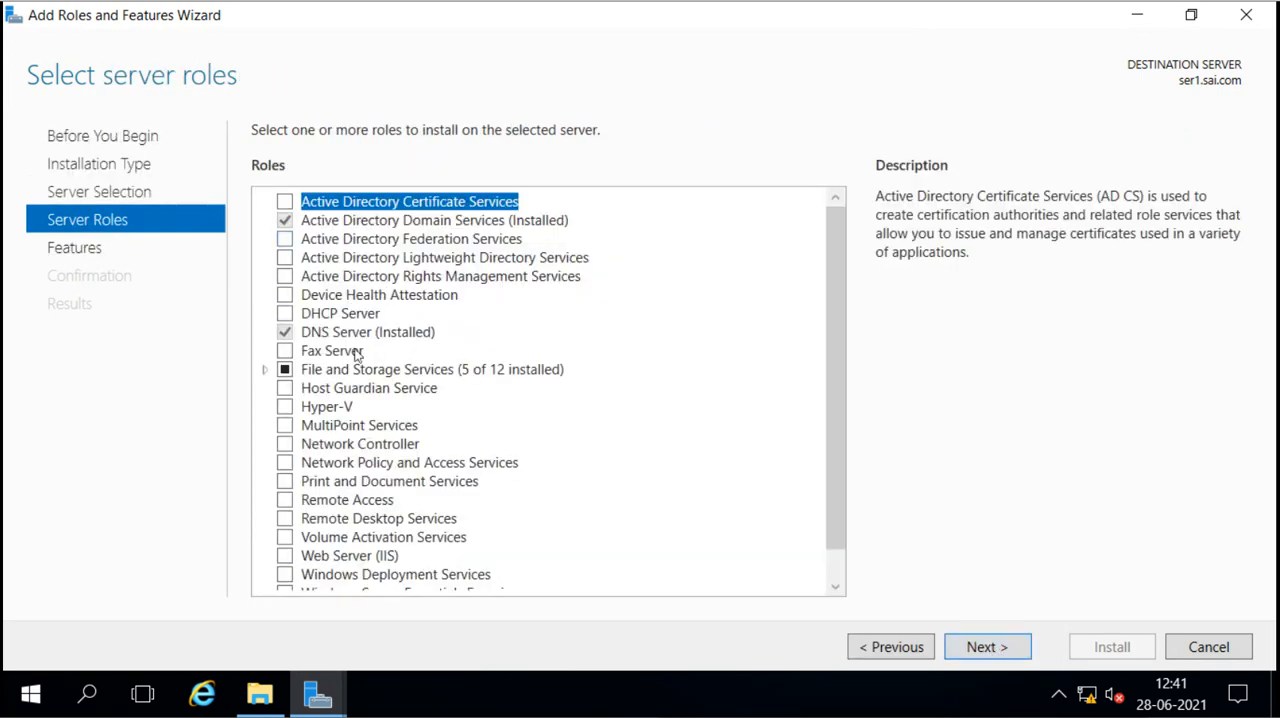
Step: Select the Data Deduplication role service under File and iSCSI Services, adding no extra features
click(265, 370)
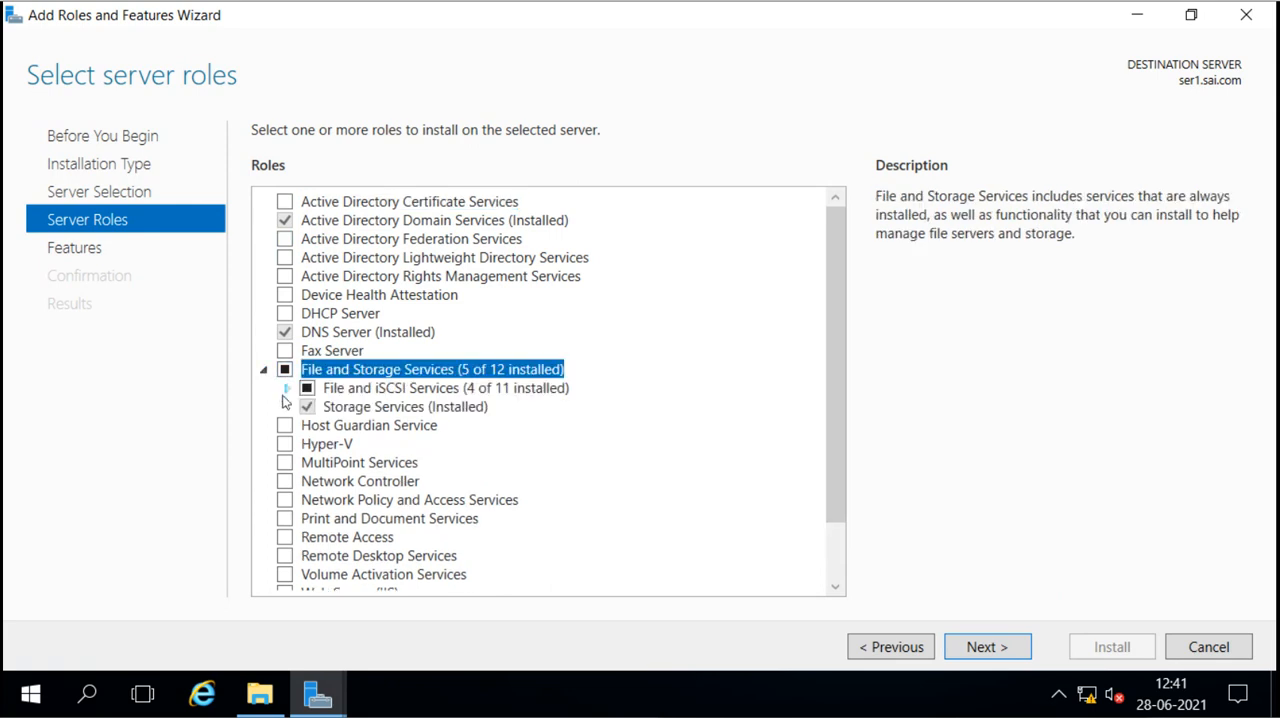
click(286, 389)
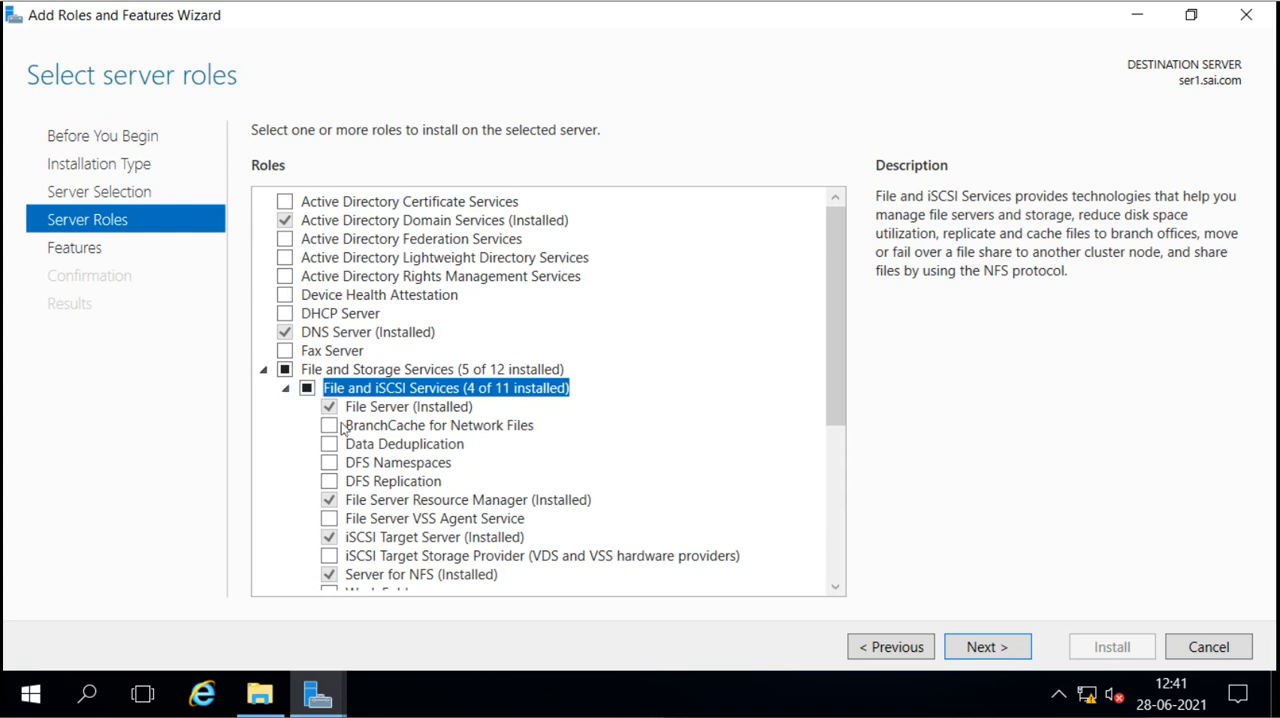
click(386, 446)
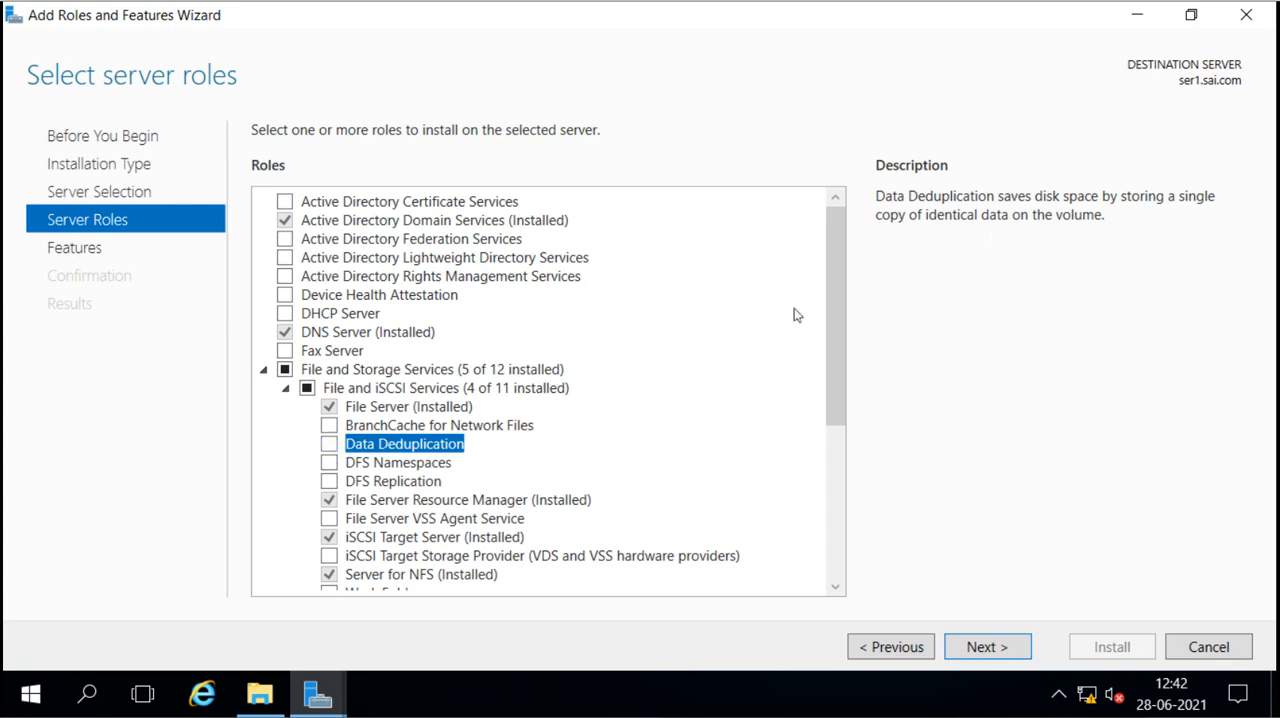
click(329, 444)
click(990, 647)
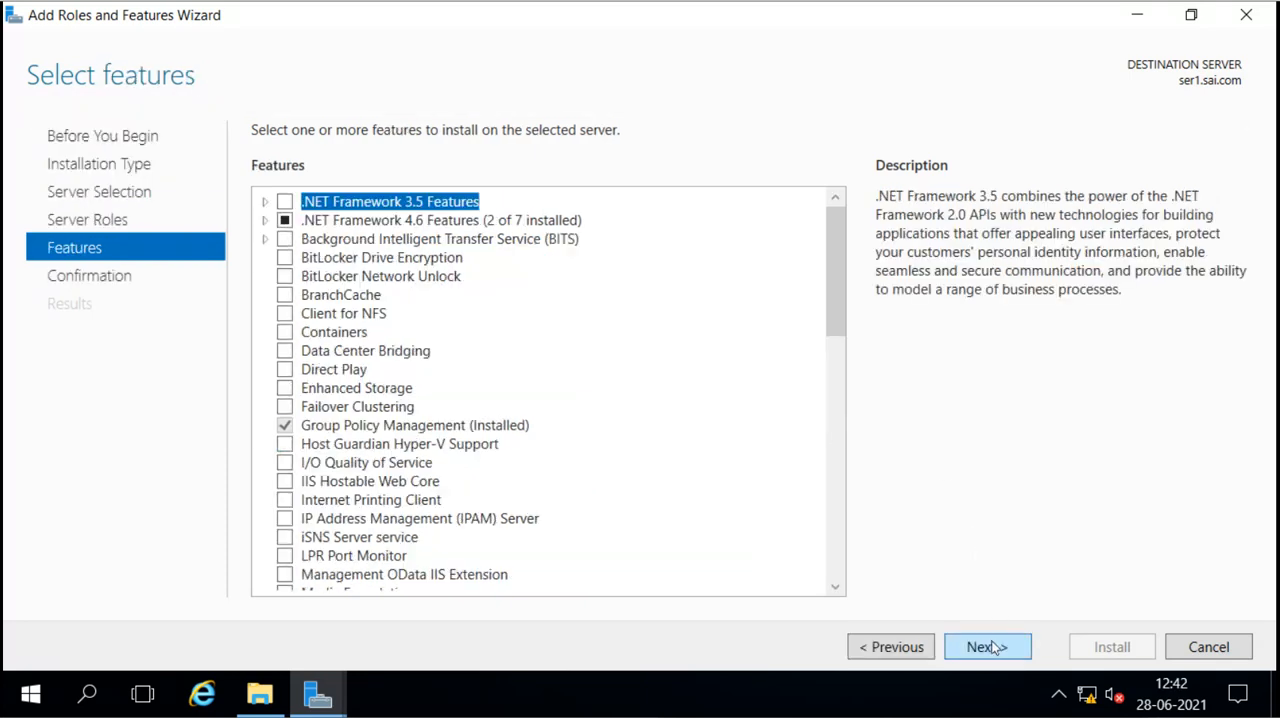
click(990, 647)
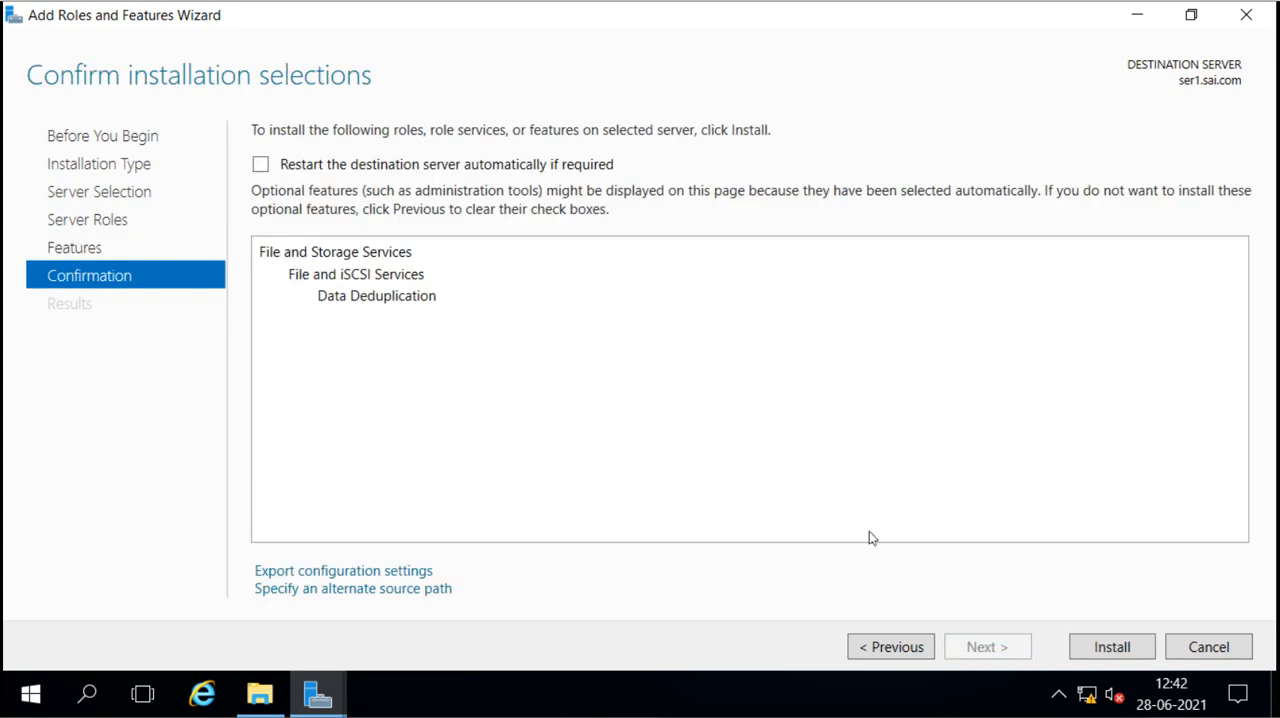
Step: Allow automatic restart of the destination server, install the selected role service and close the wizard
click(259, 164)
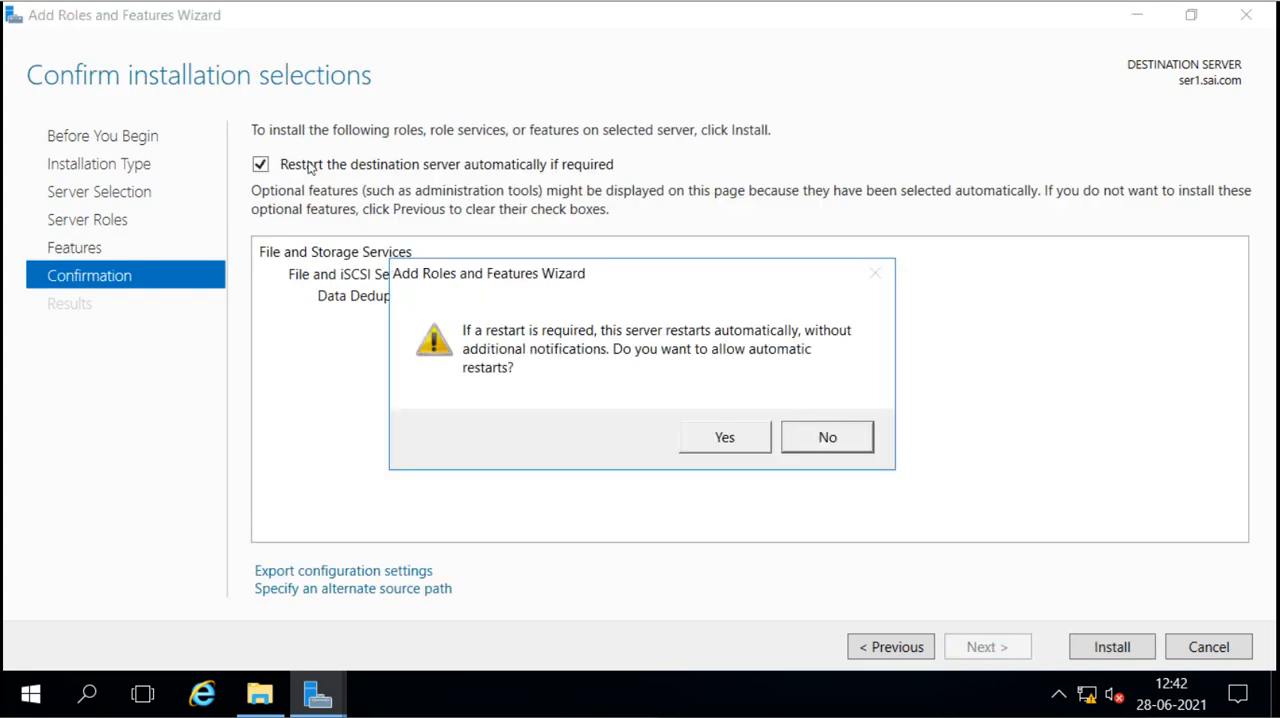
click(723, 440)
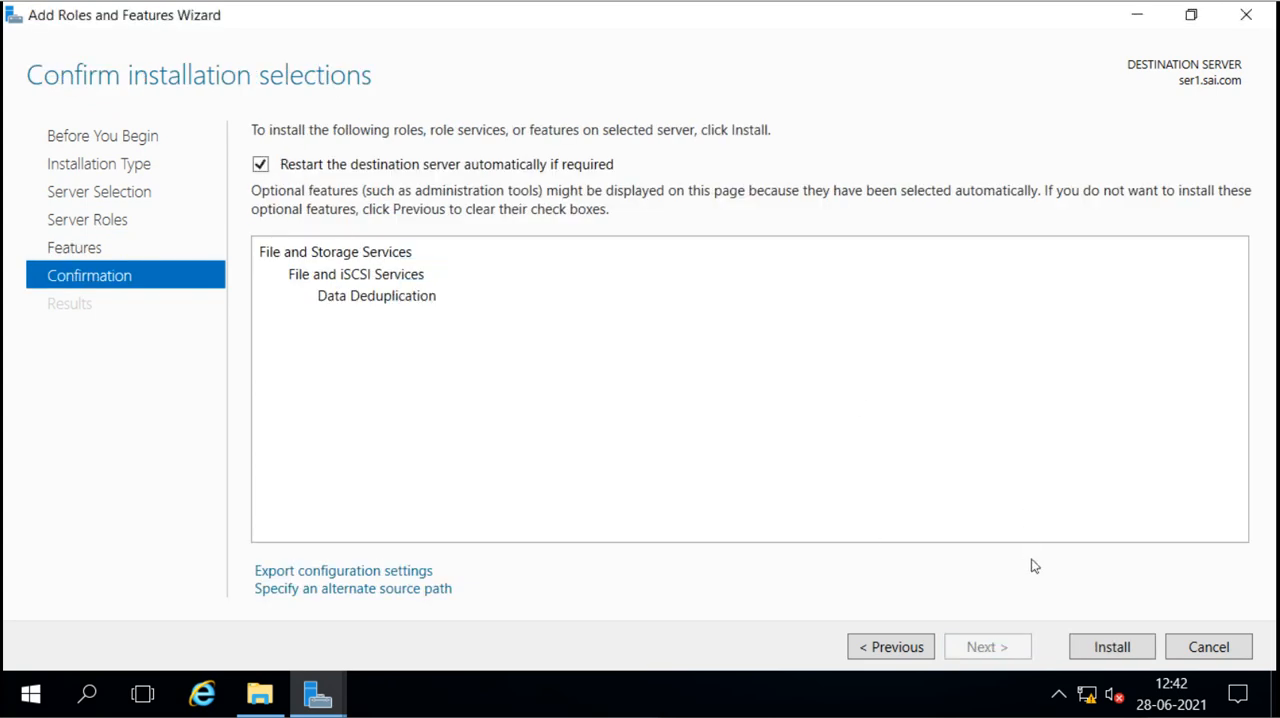
click(1098, 649)
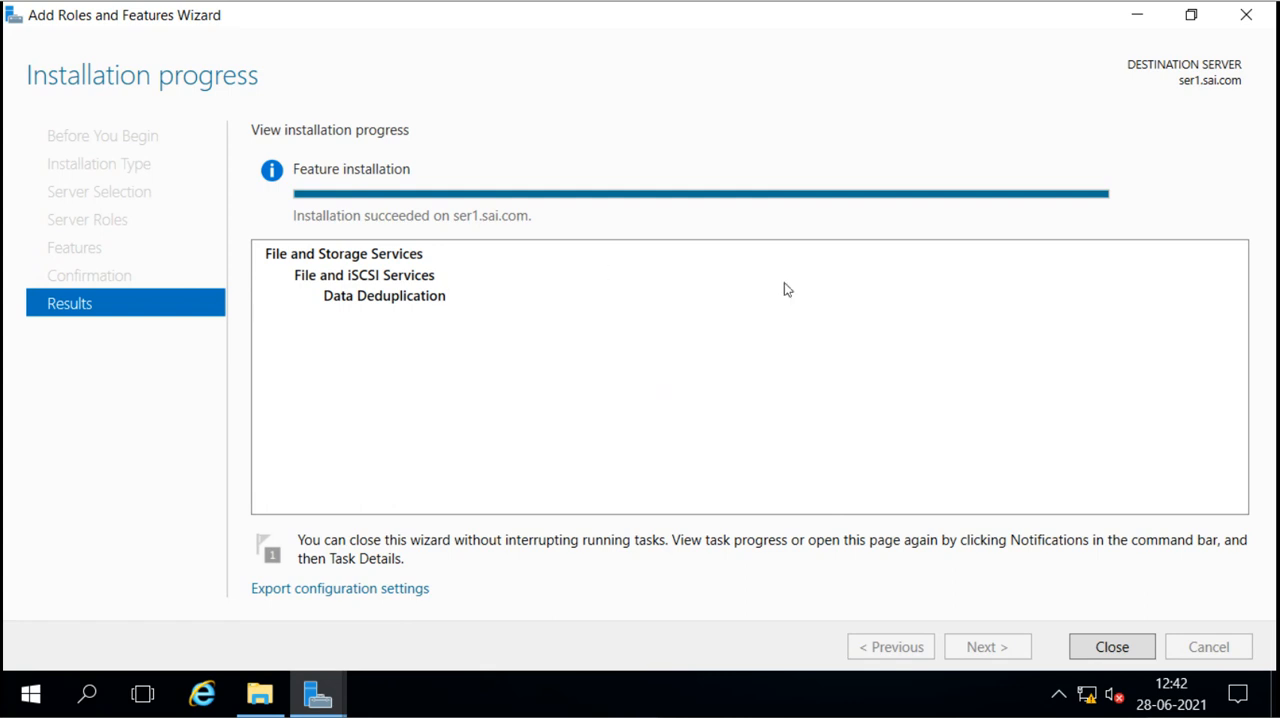
click(1104, 648)
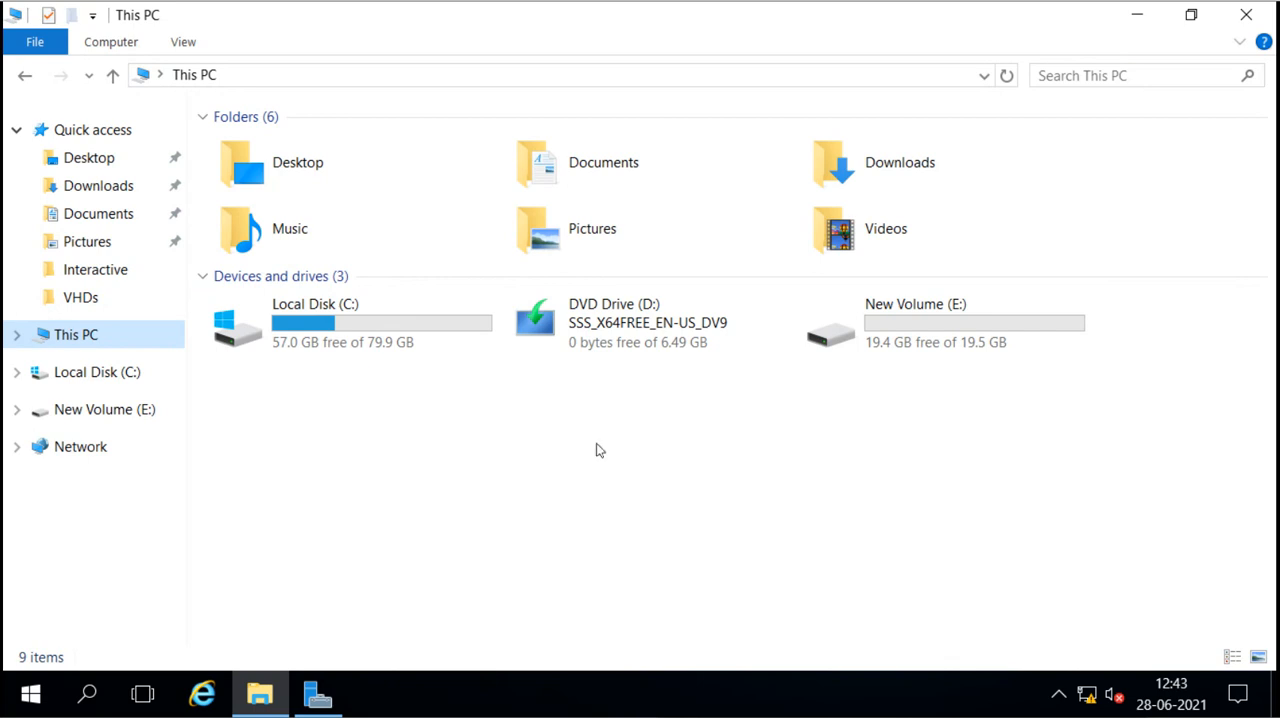
Step: Return to Server Manager, refresh the volume list and check whether data deduplication can be configured for the C: and E: volumes
click(316, 697)
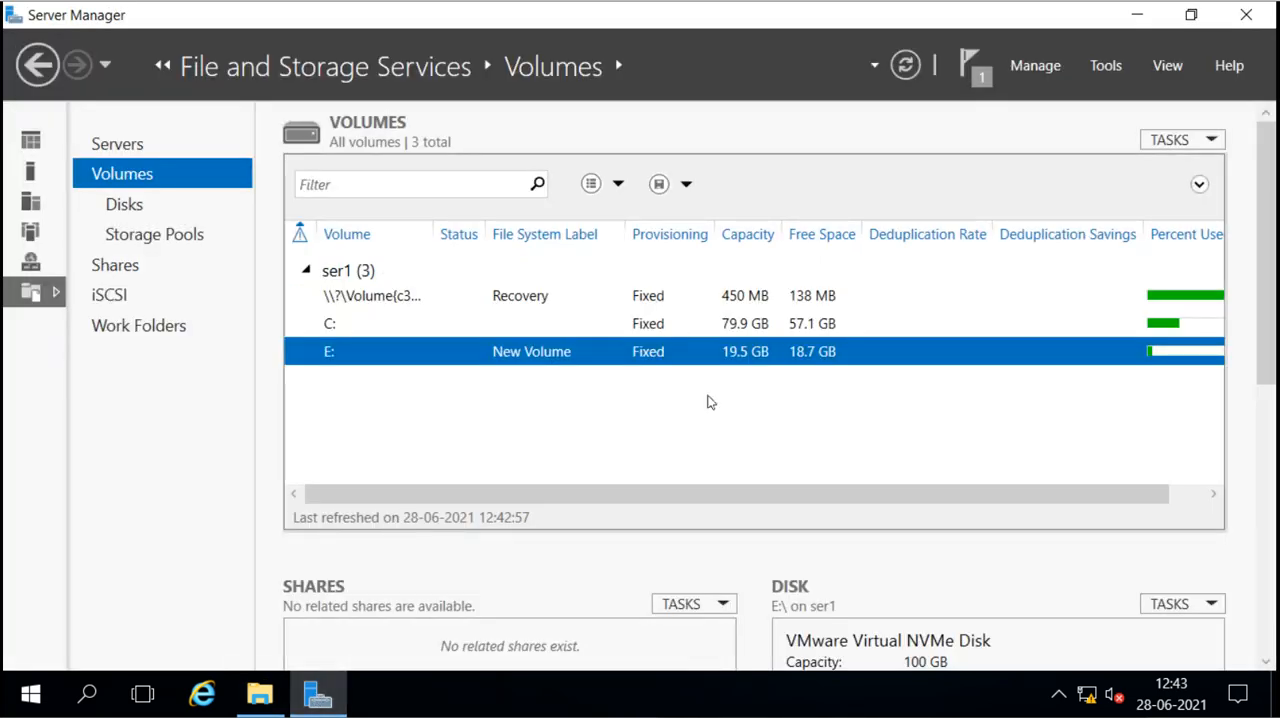
click(905, 66)
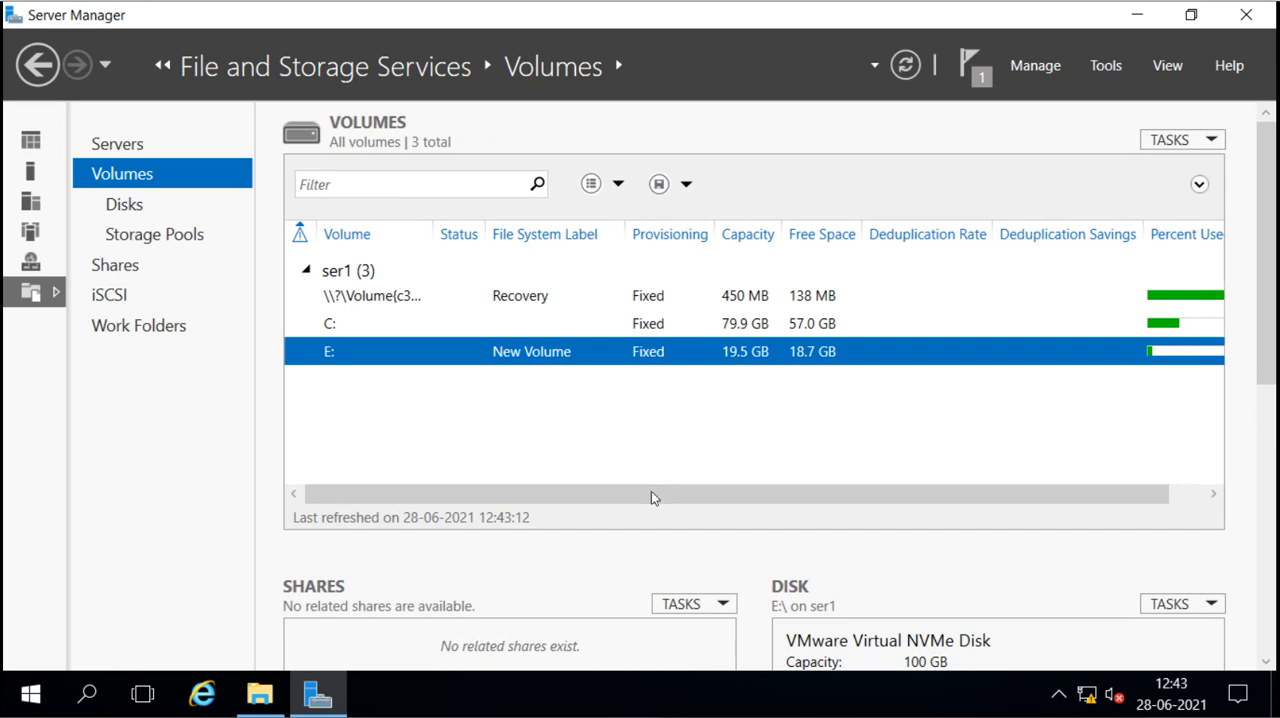
drag(651, 497, 569, 501)
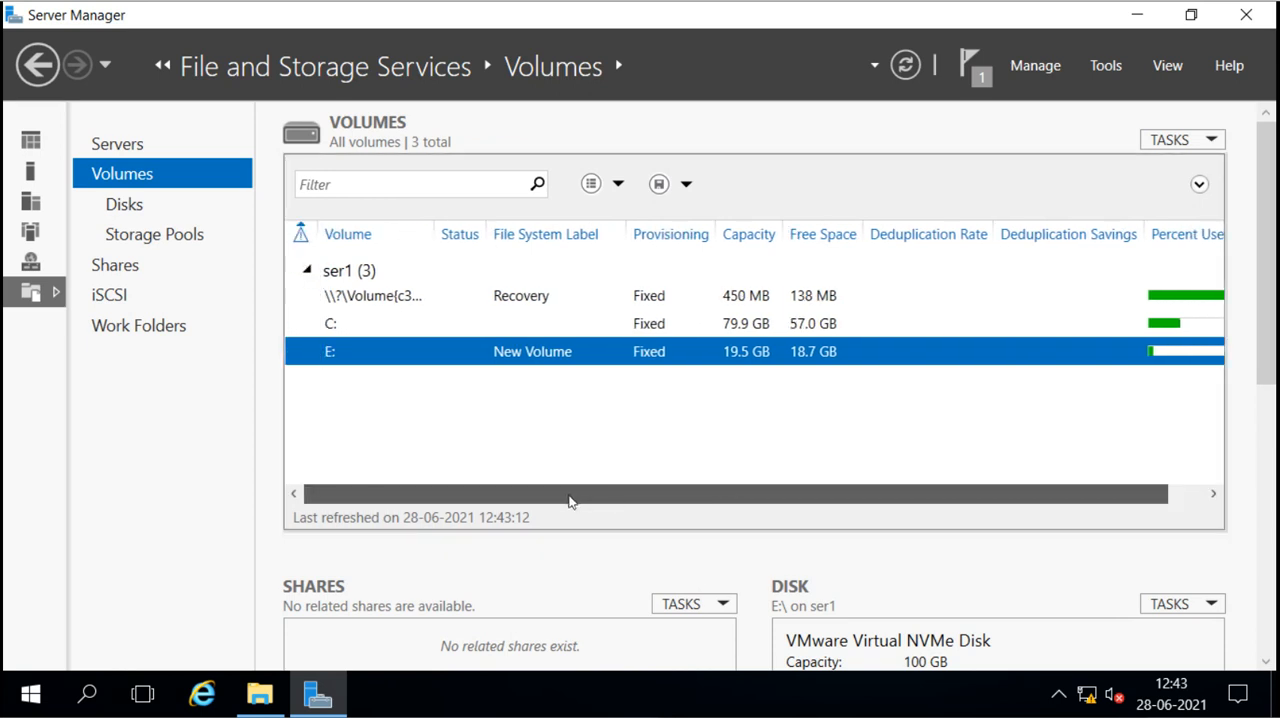
click(373, 333)
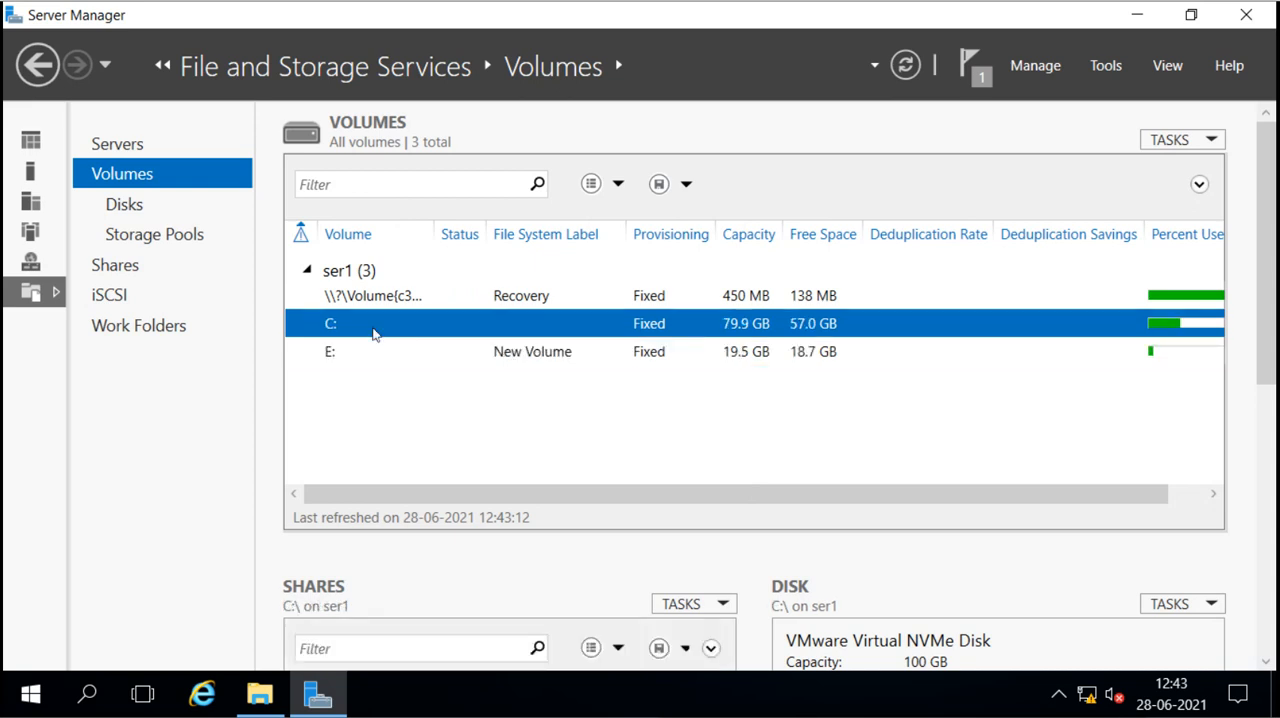
right_click(373, 333)
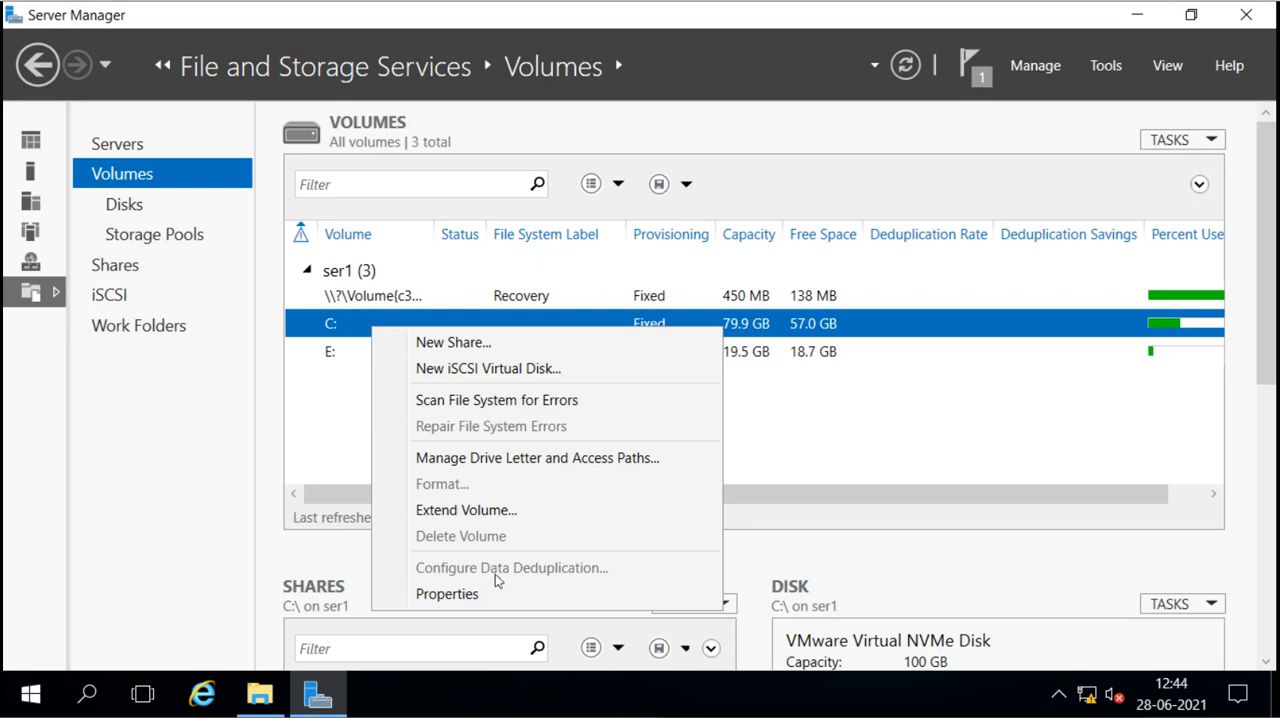
click(352, 444)
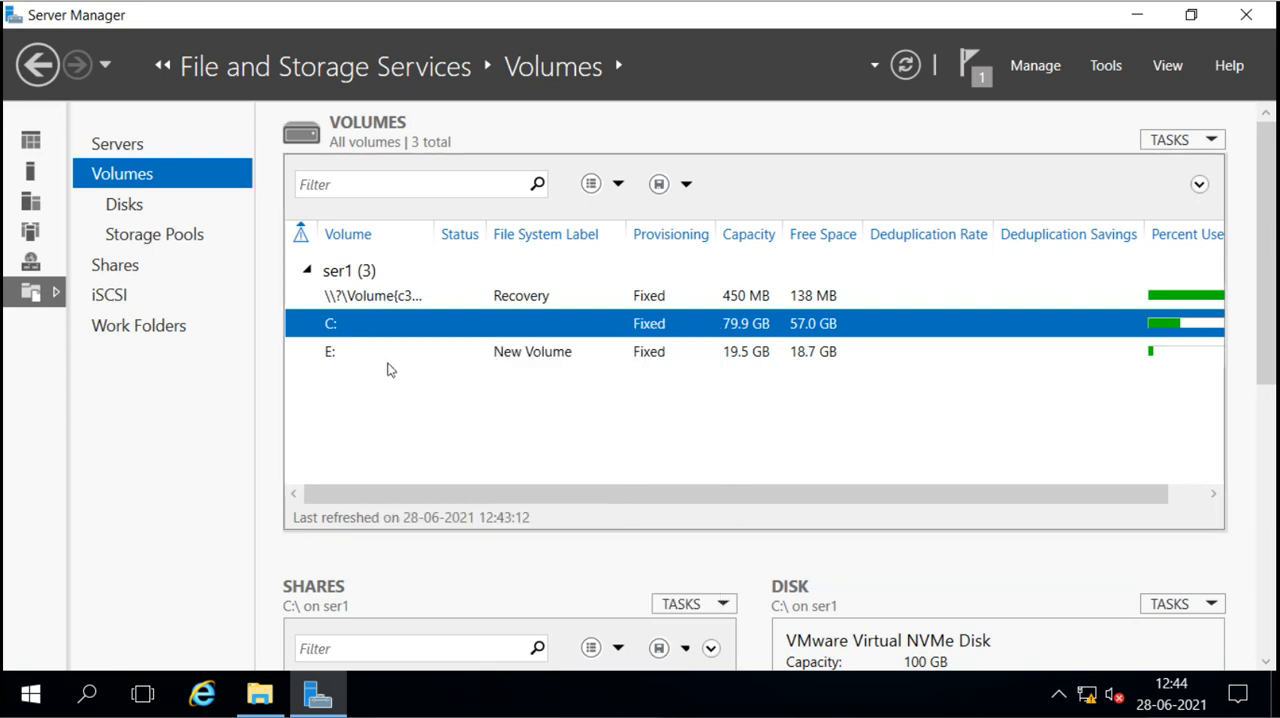
click(391, 358)
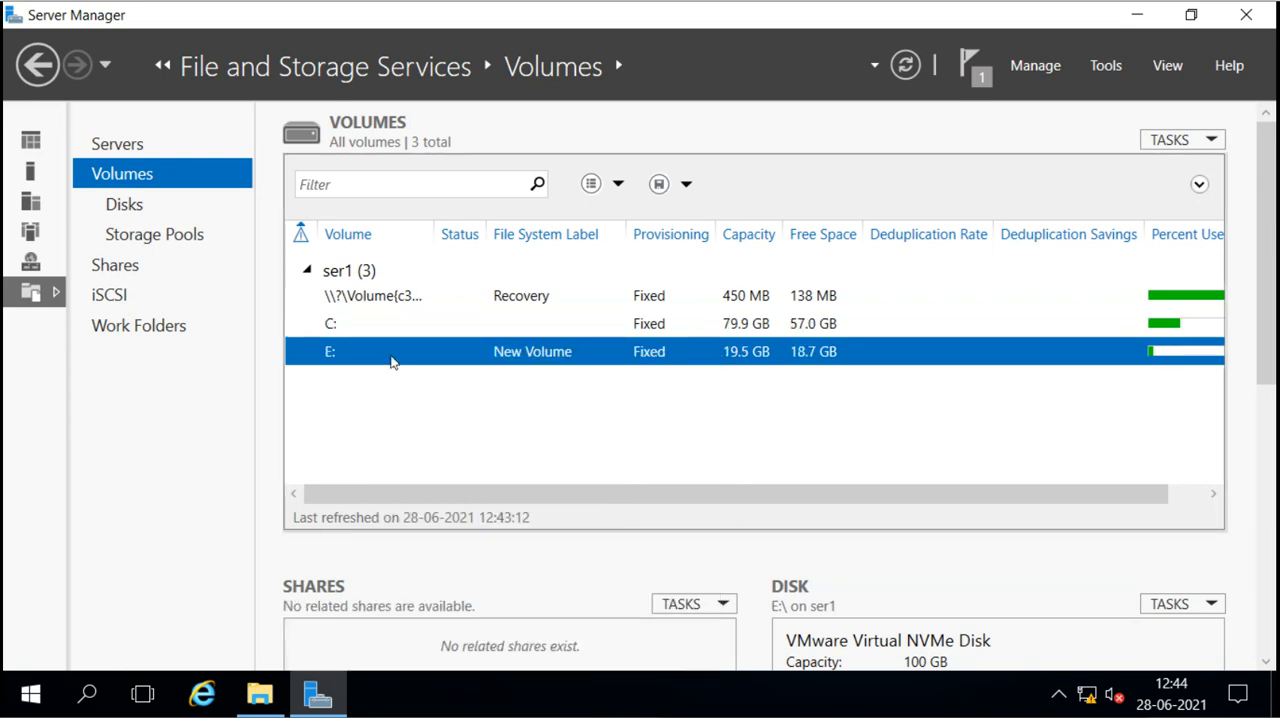
right_click(391, 361)
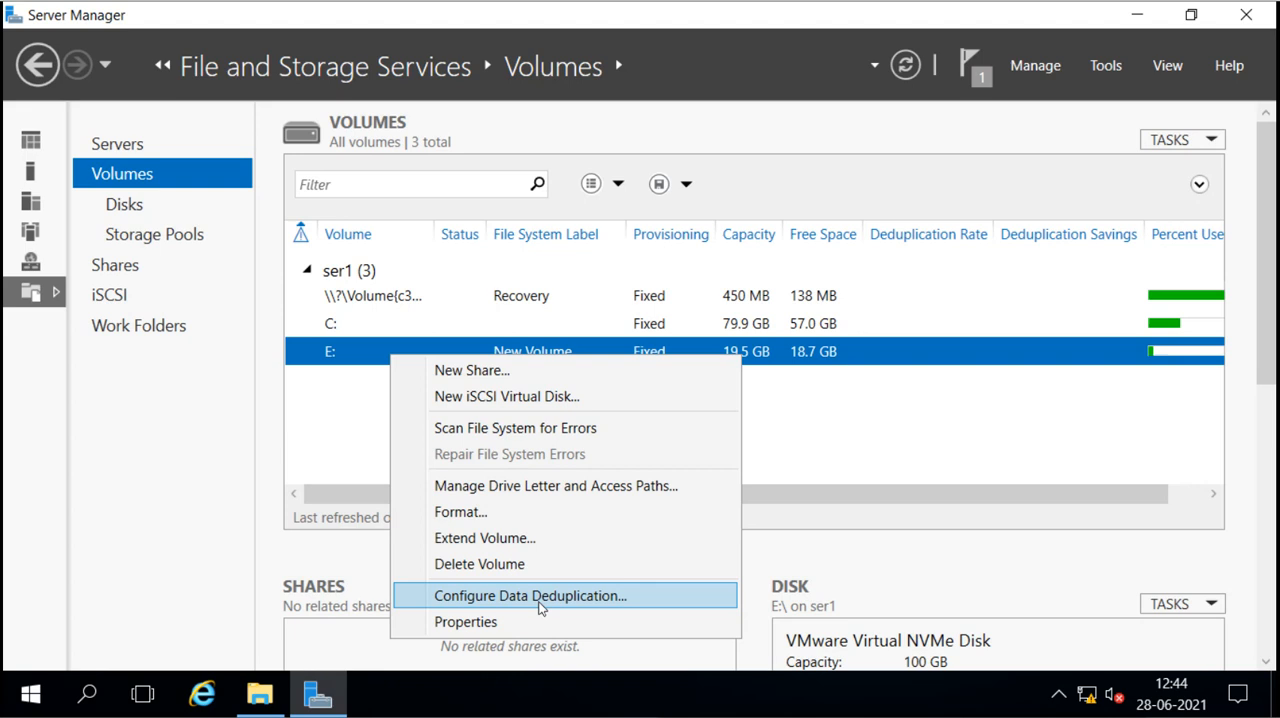
click(341, 414)
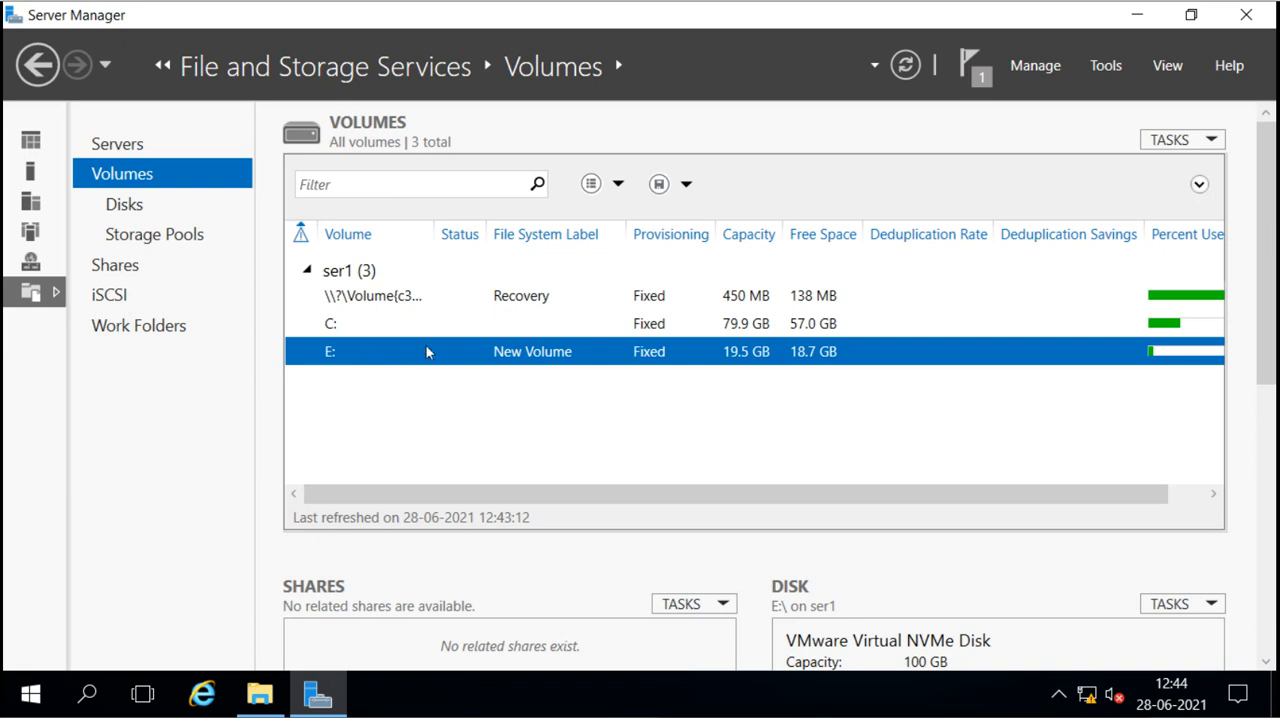
Step: Switch to File Explorer and create a folder named data on New Volume (E:)
click(259, 697)
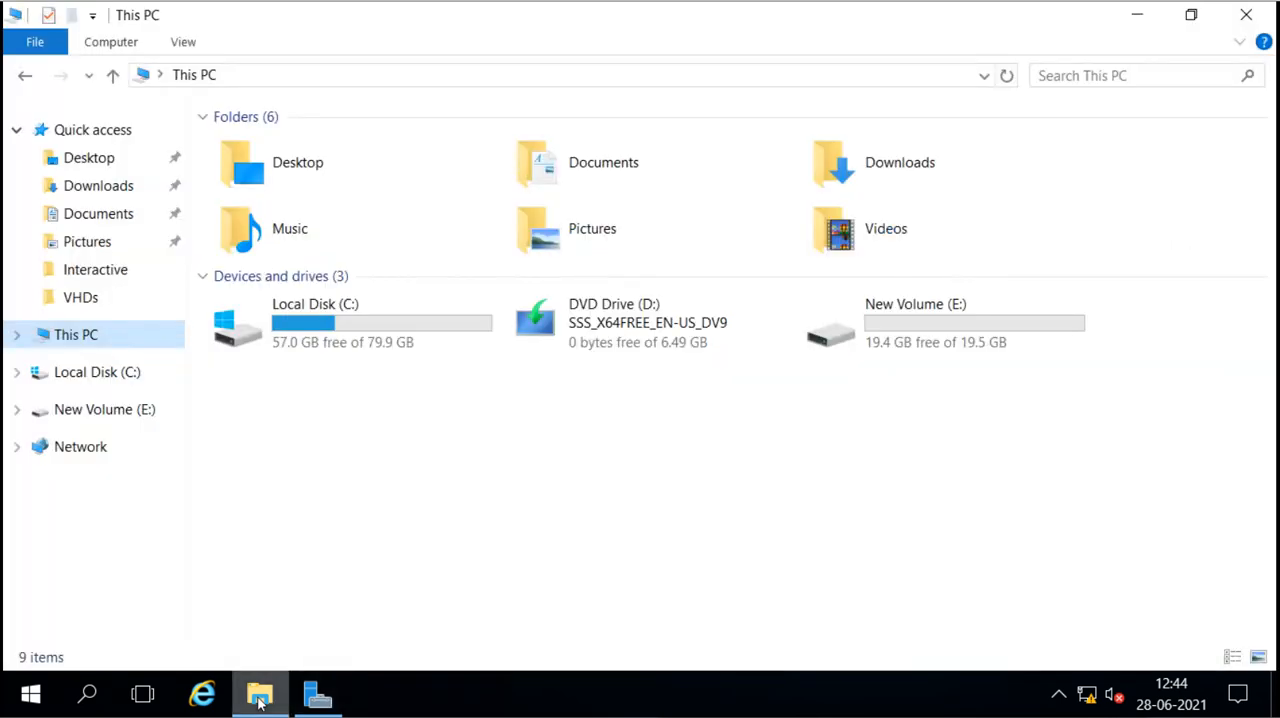
double_click(920, 340)
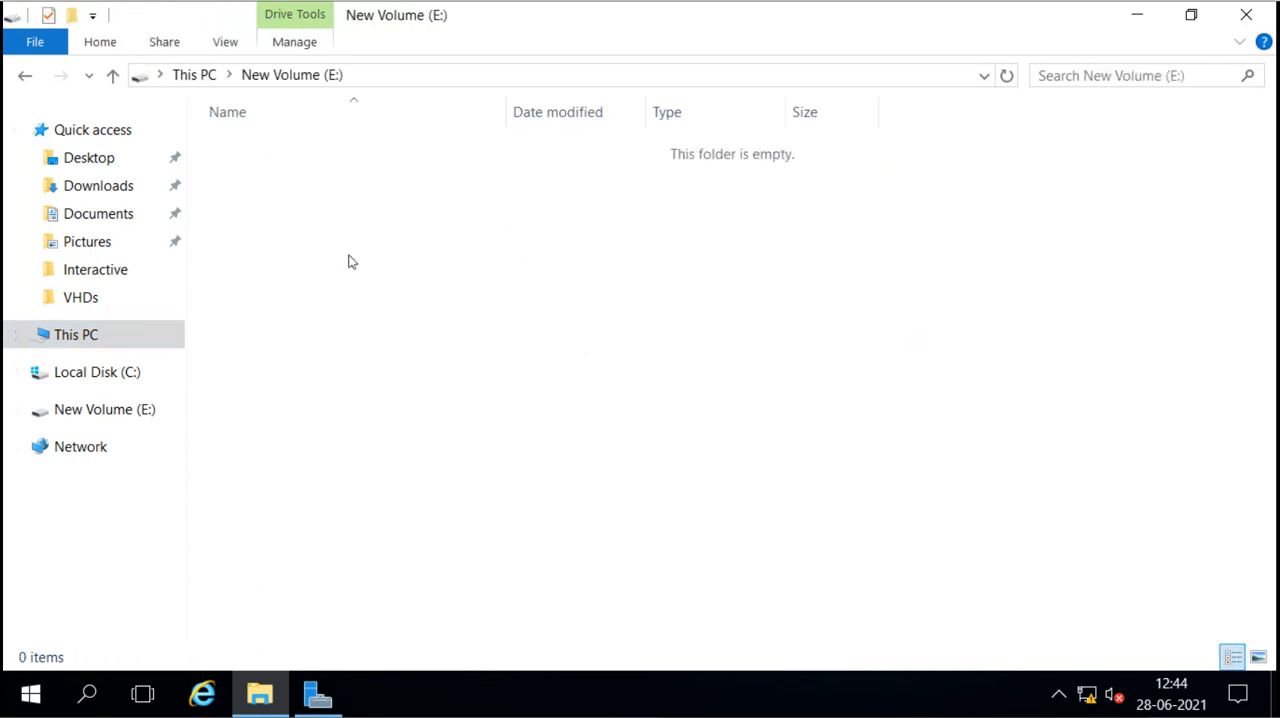
right_click(349, 258)
mouse_move(474, 512)
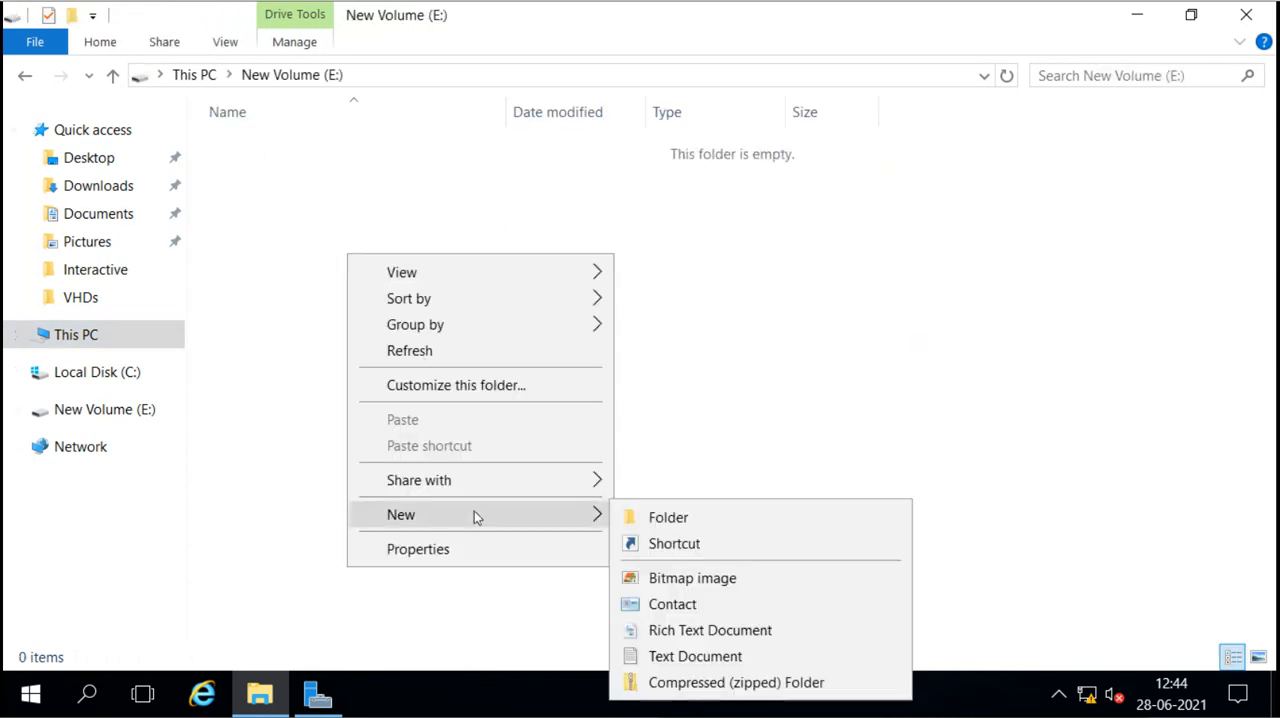
click(714, 525)
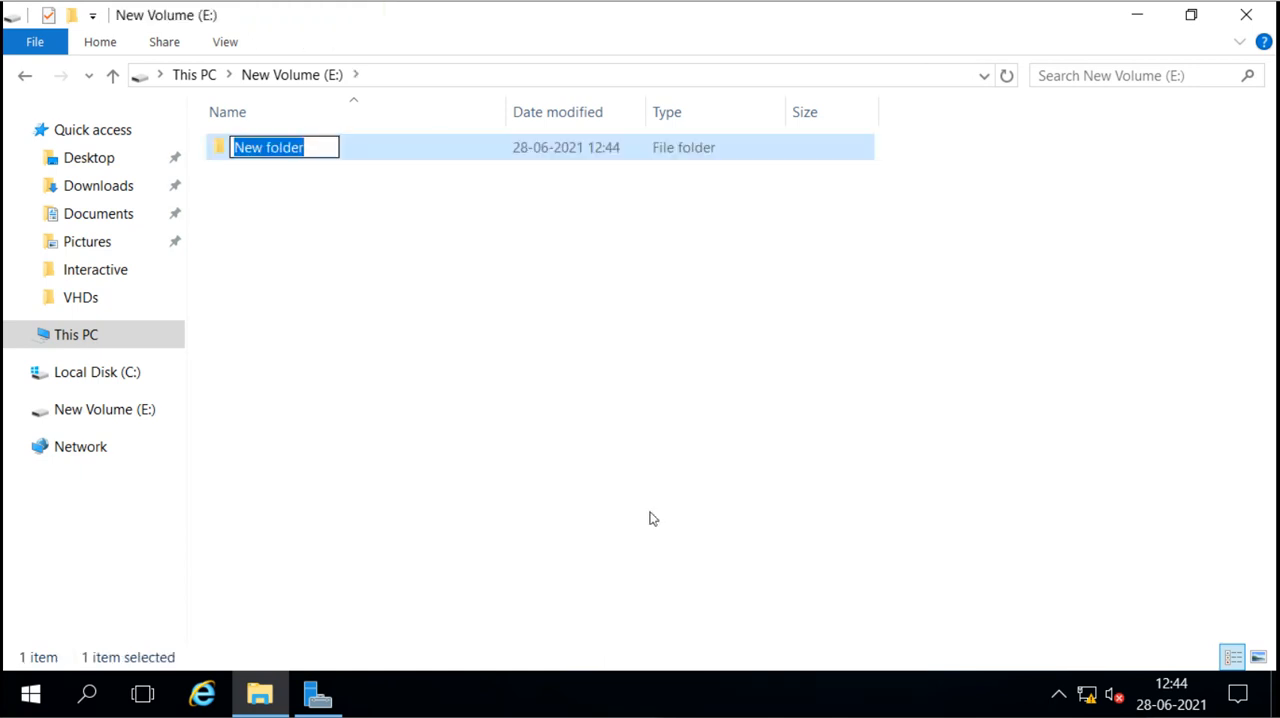
text(data)
key(Return)
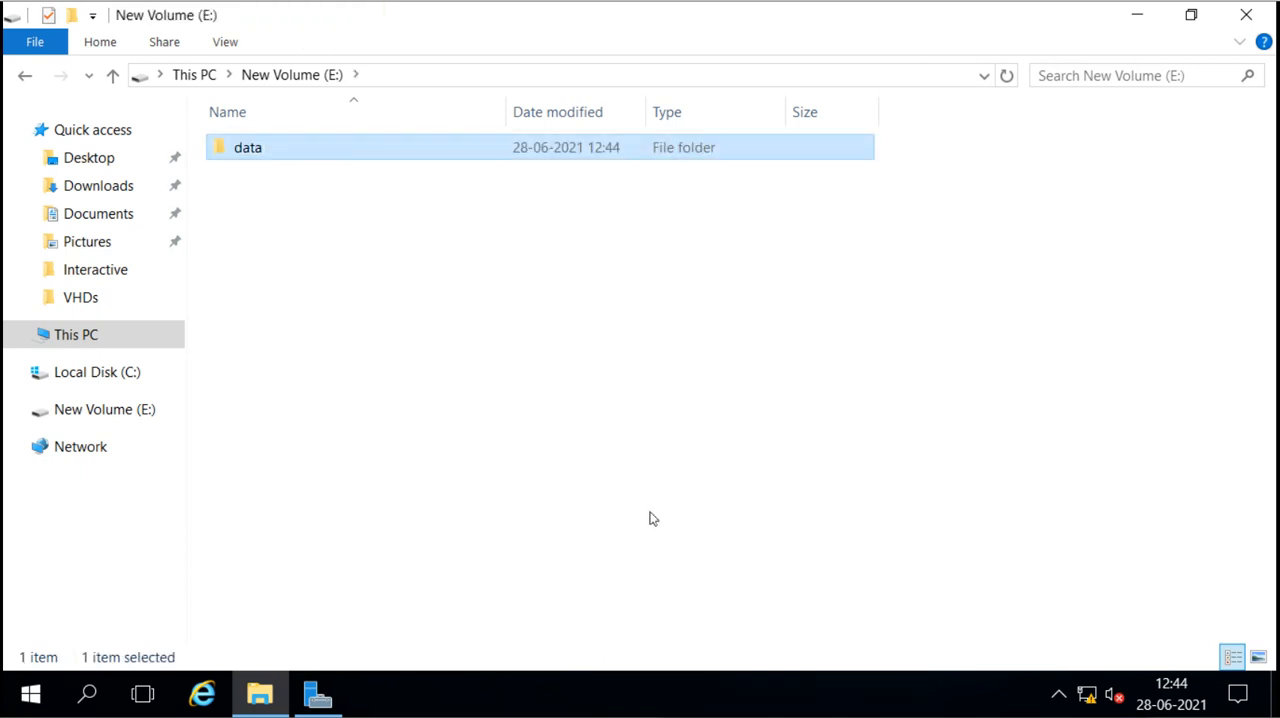
Step: Create a text document named data1 inside the data folder and open it in Notepad
key(Return)
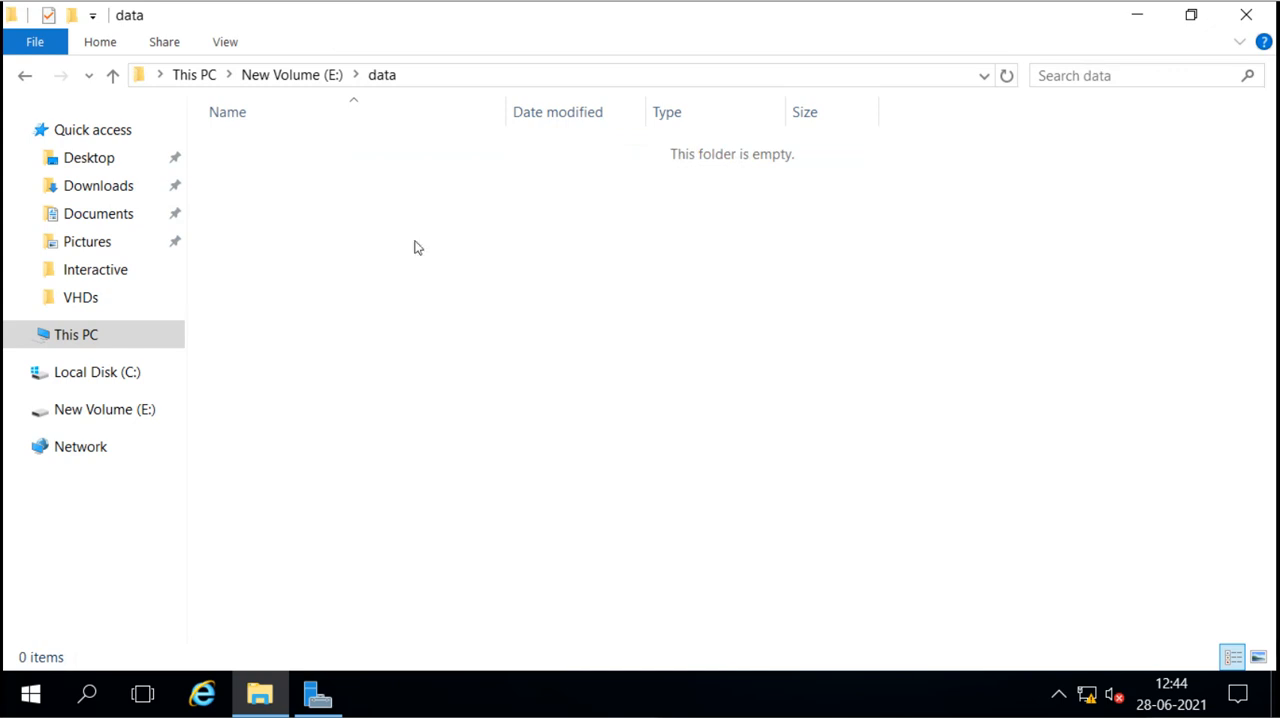
right_click(417, 247)
mouse_move(538, 538)
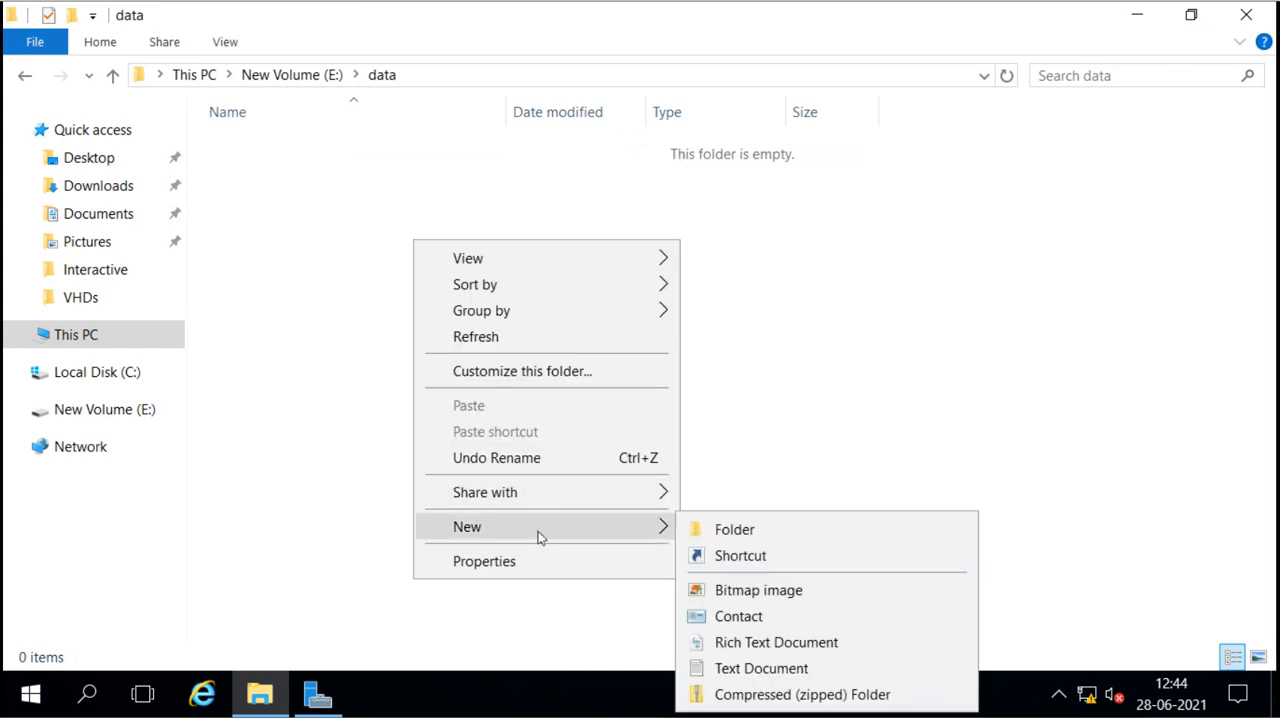
click(742, 667)
text(data1)
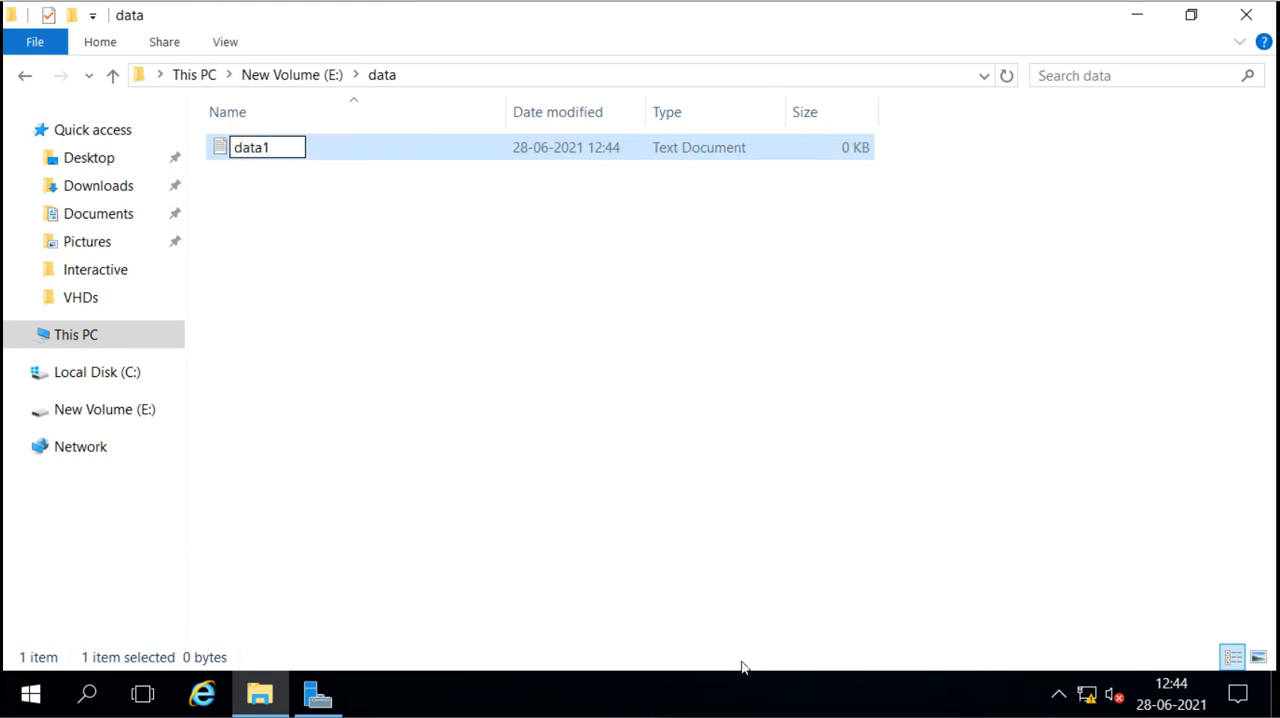
key(Return)
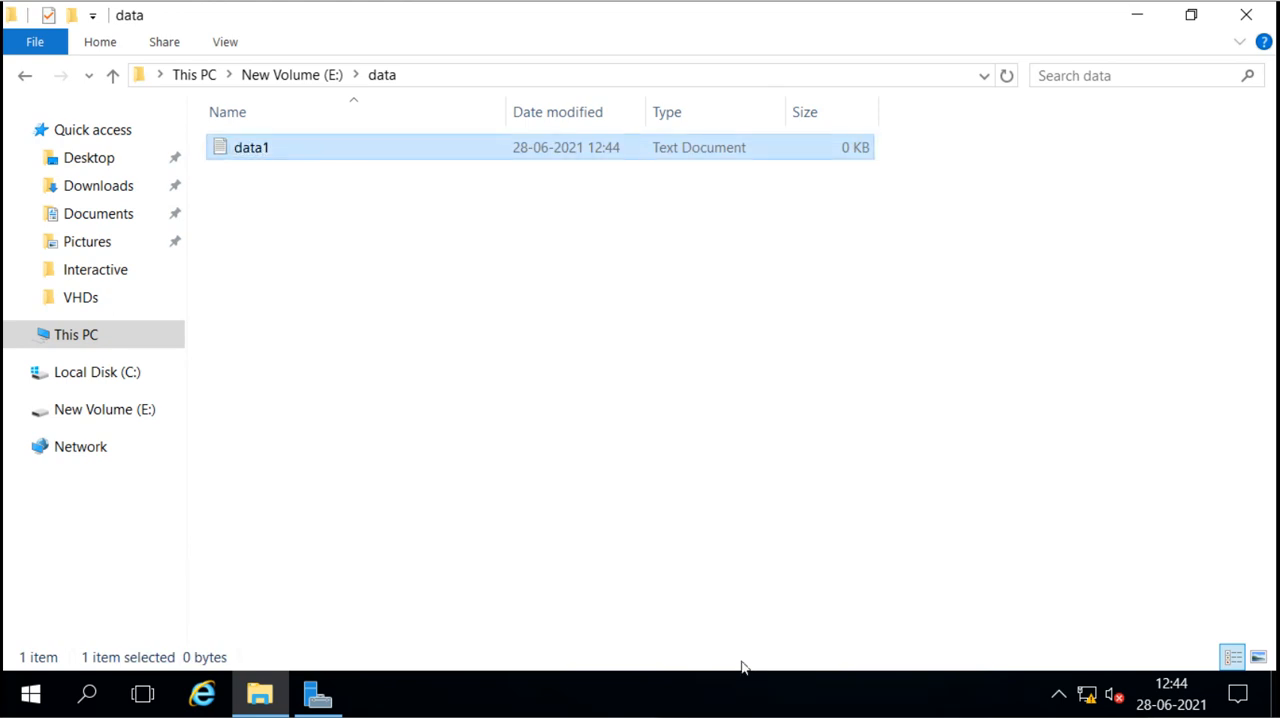
key(Return)
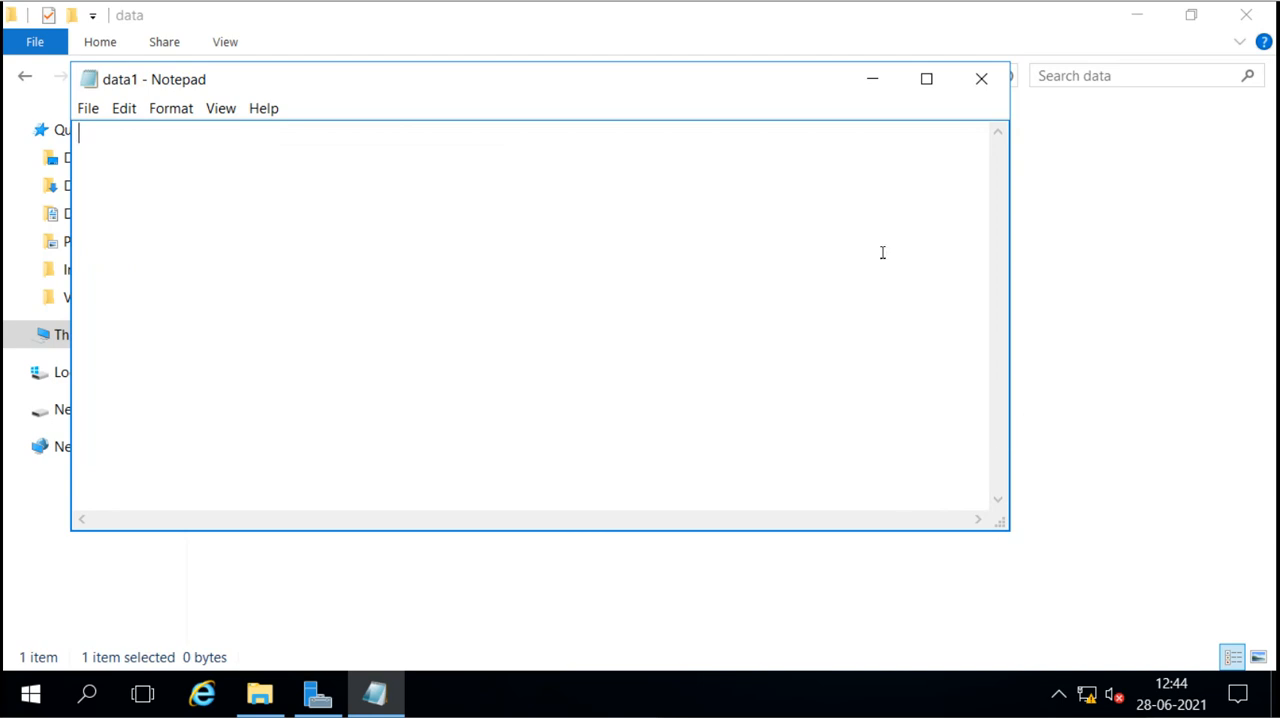
Step: Maximize the data1 document and fill it with four lines of random characters, beginning with "saflnalfna;flna;lfna"
click(926, 86)
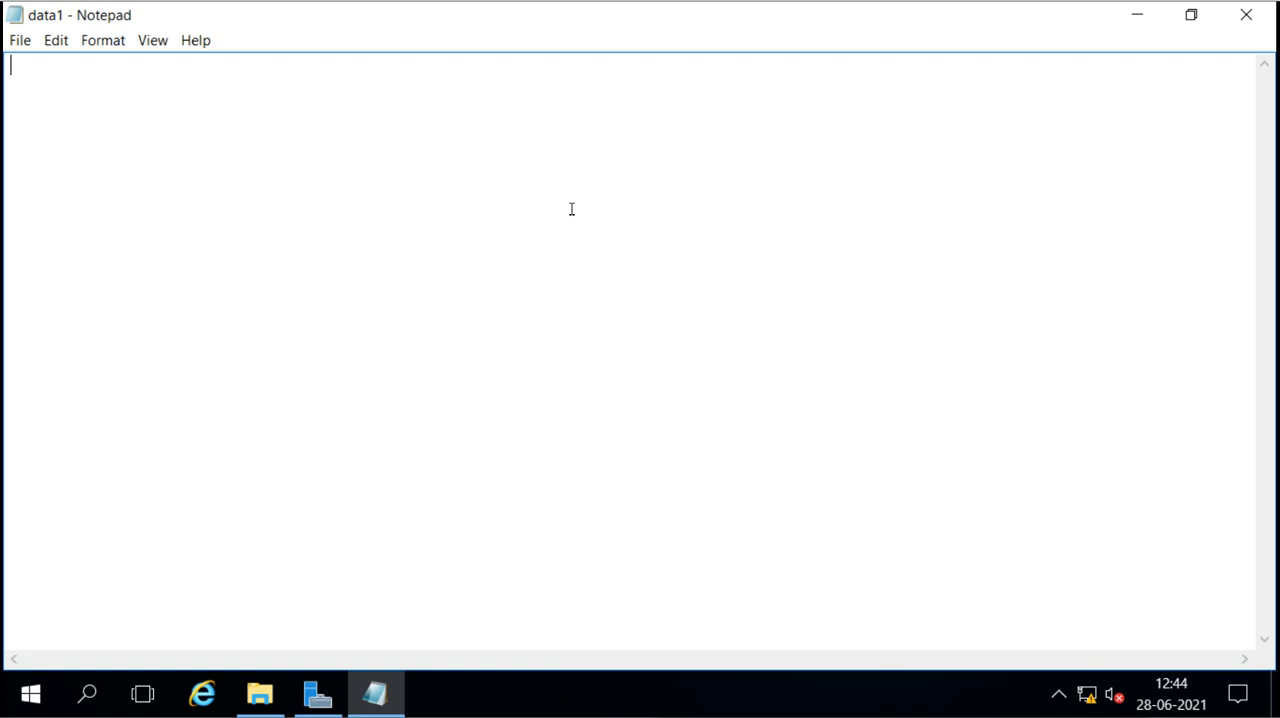
text(saflnalfna;flna;lfna;lfna;lfna;lfn)
key(Return)
text(a)
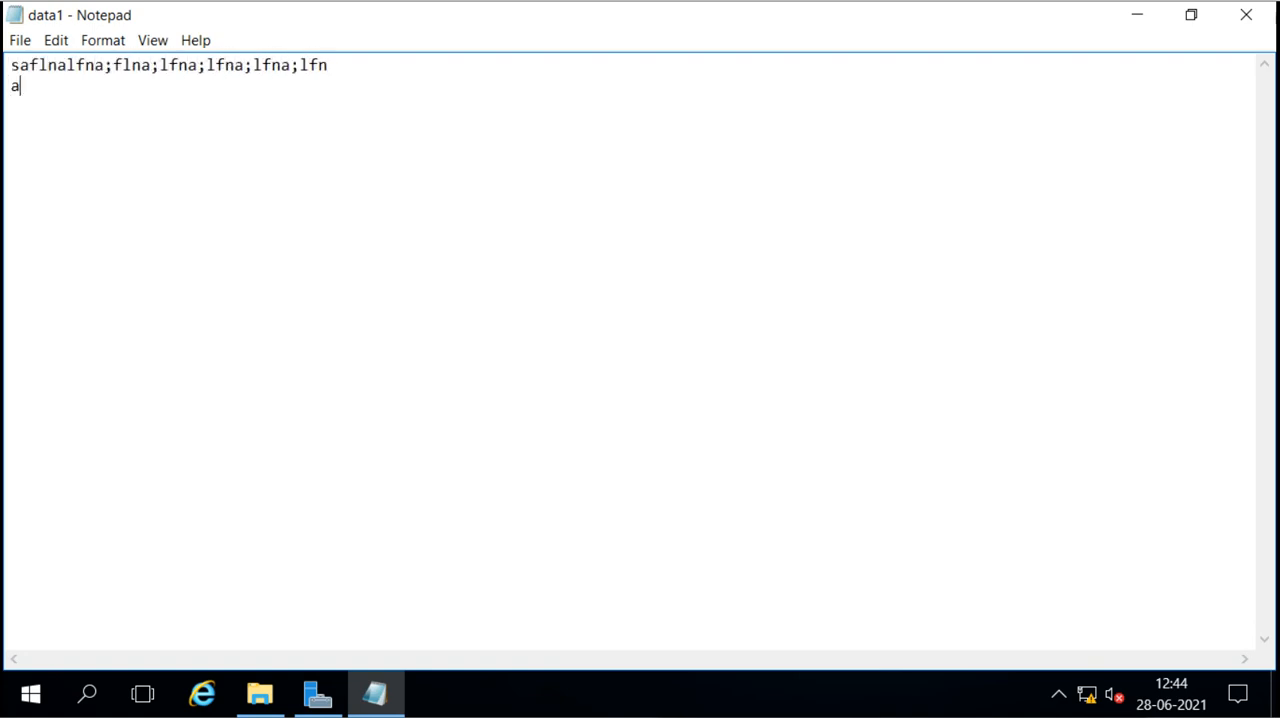
text(kan dv;ihenfladivna;dvaoj mv )
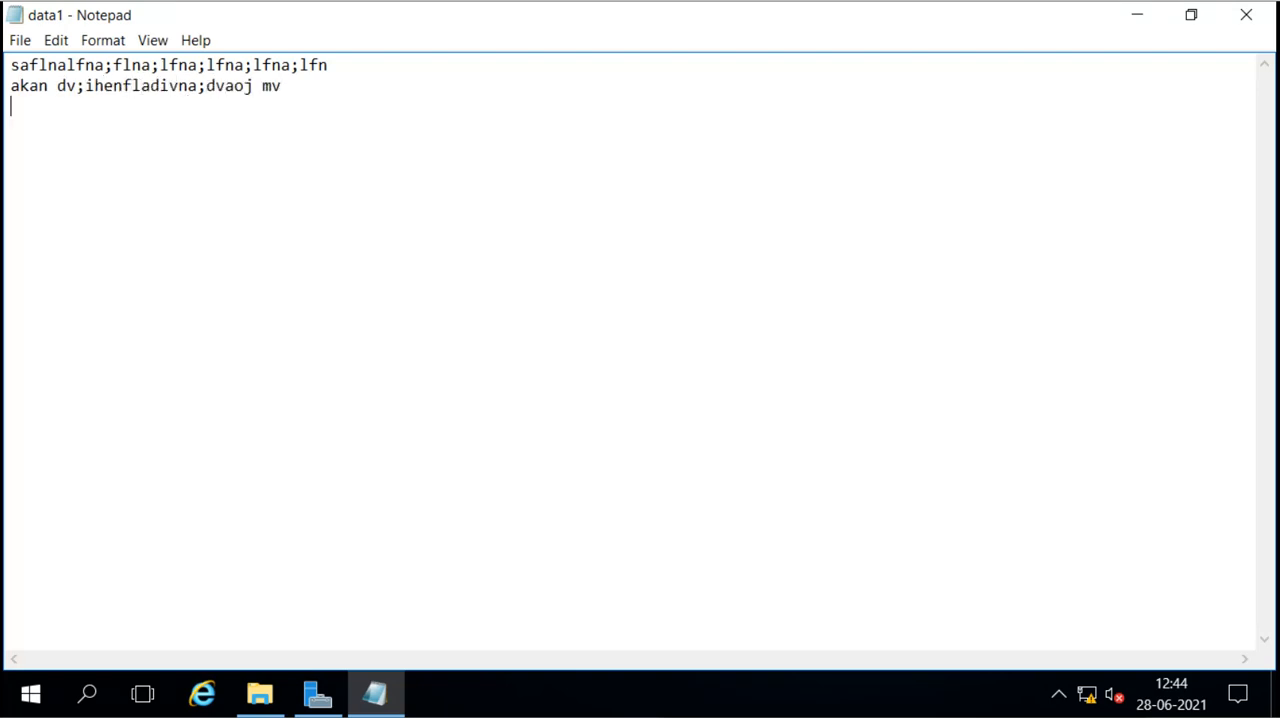
text(adck advihaodvn;aoudnv;aj dv)
key(Return)
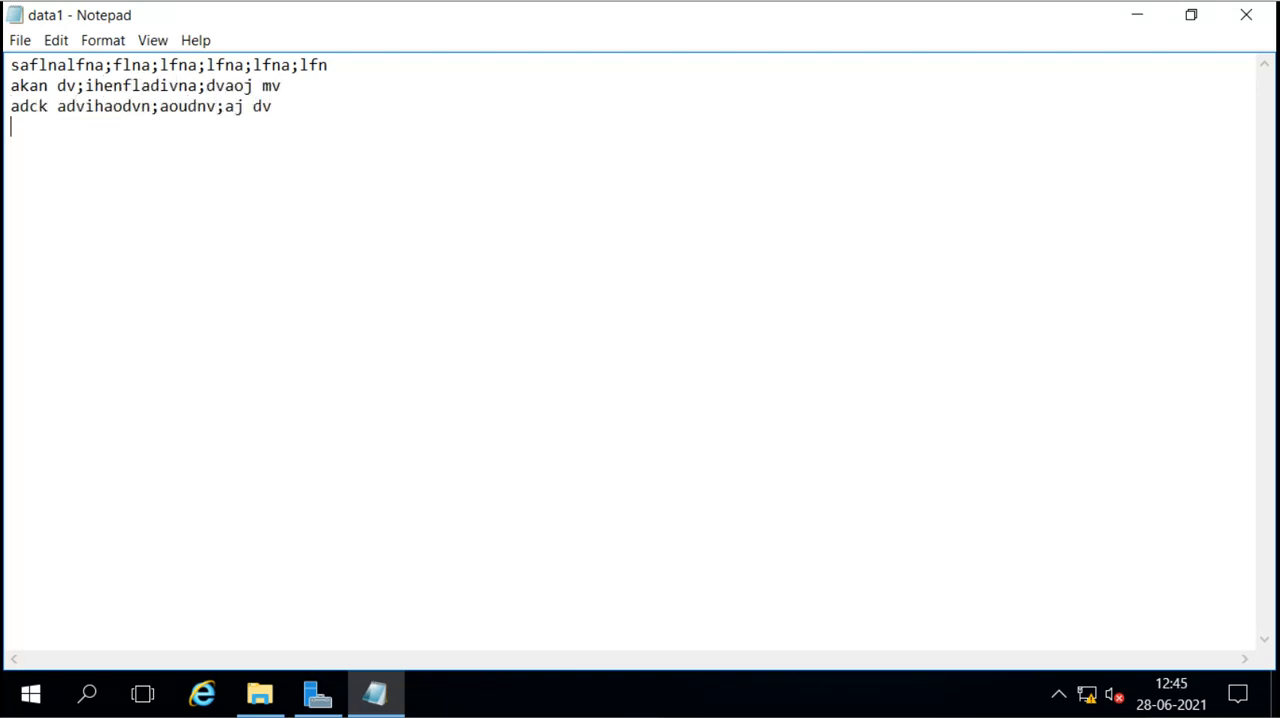
text(qvd;joadouvbadl;vjncadubvao;djv)
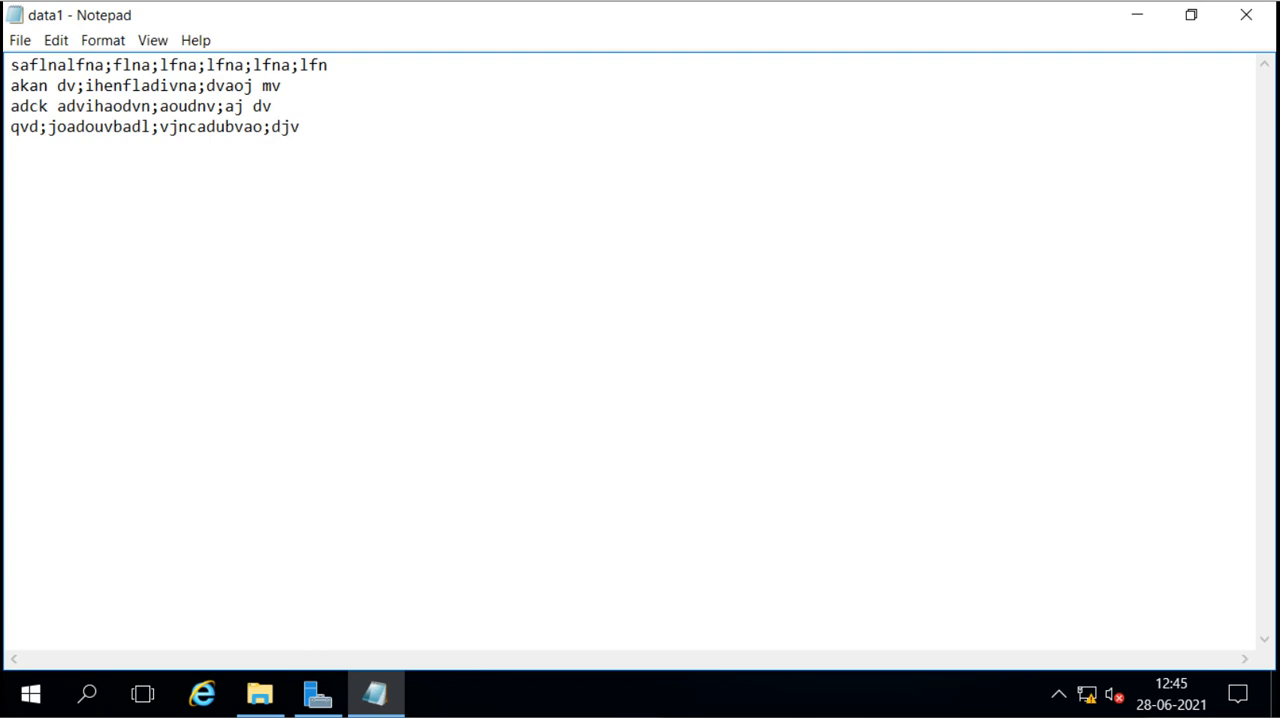
Step: Copy the four lines of random text and paste them repeatedly to lengthen the data1 document
key(ctrl+a)
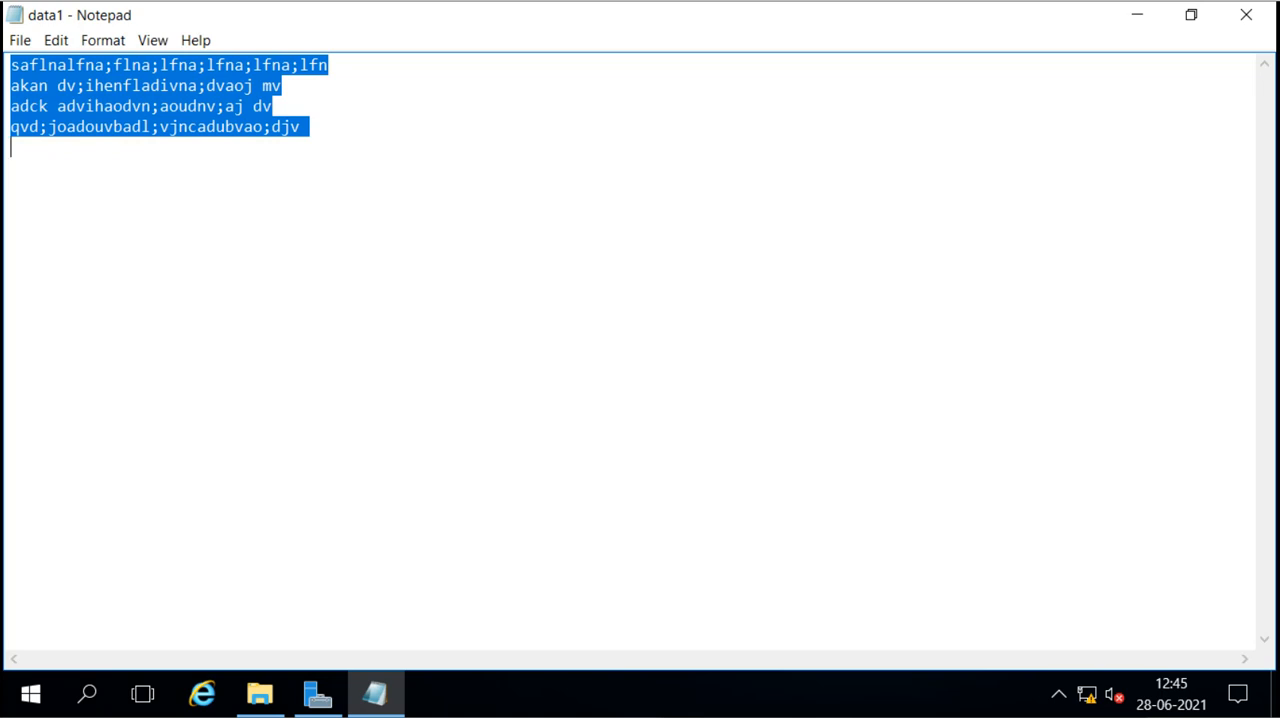
key(ctrl+v)
key(ctrl+v)
key(ctrl+v)
key(ctrl+v)
key(ctrl+v)
key(ctrl+v)
key(ctrl+v)
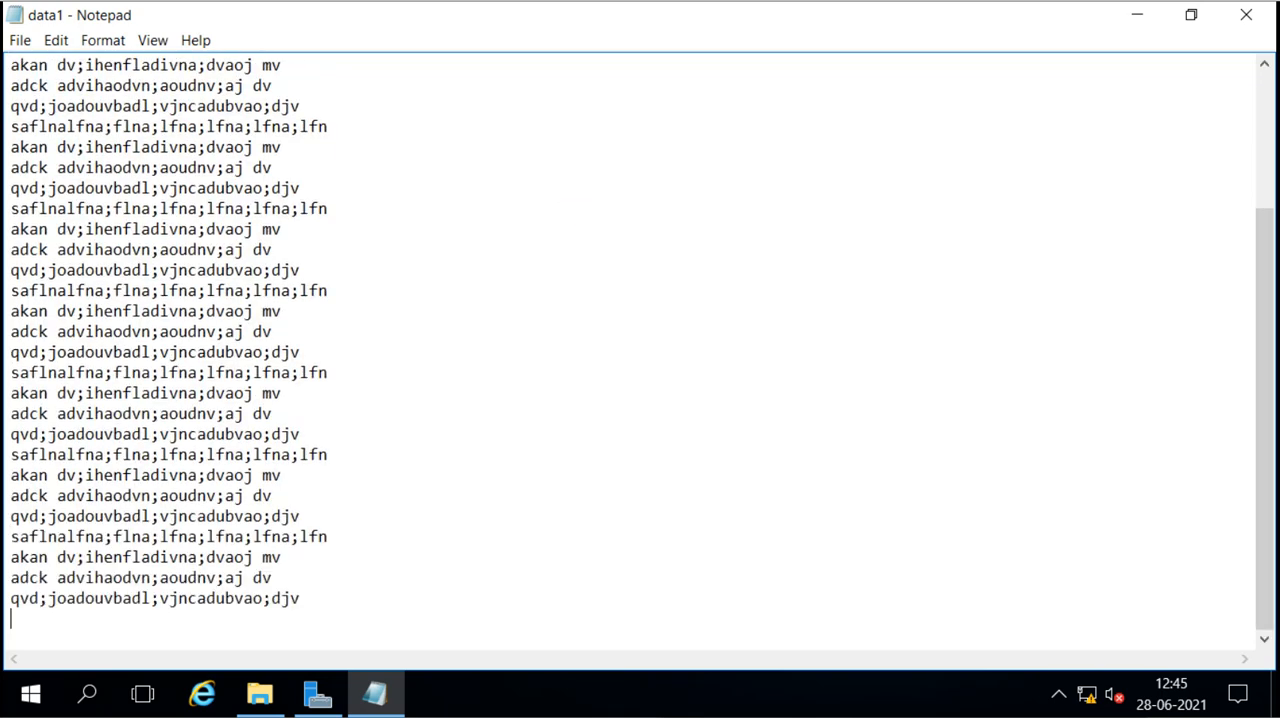
key(ctrl+v)
key(ctrl+v)
key(ctrl+v)
key(ctrl+v)
key(ctrl+v)
key(ctrl+v)
key(ctrl+v)
key(ctrl+v)
key(ctrl+v)
key(ctrl+v)
key(ctrl+v)
key(ctrl+v)
key(ctrl+v)
key(ctrl+v)
key(ctrl+v)
key(ctrl+v)
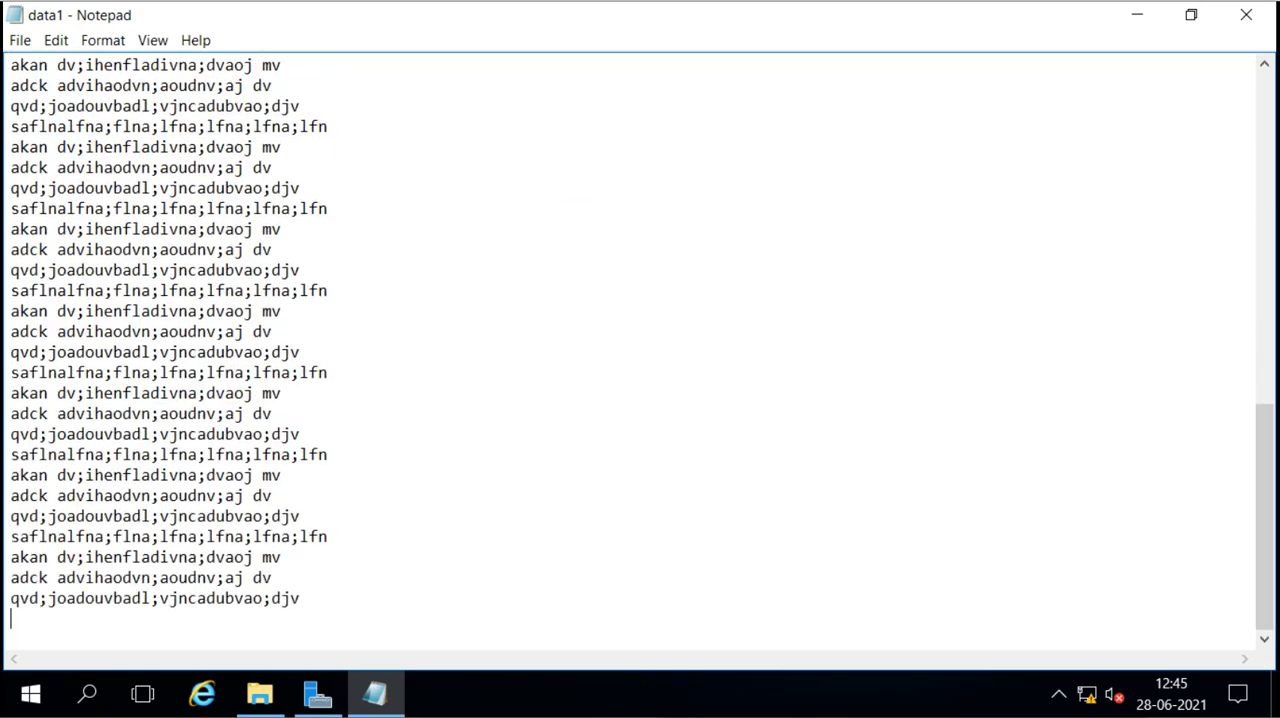
key(ctrl+v)
key(ctrl+v)
key(ctrl+v)
key(ctrl+v)
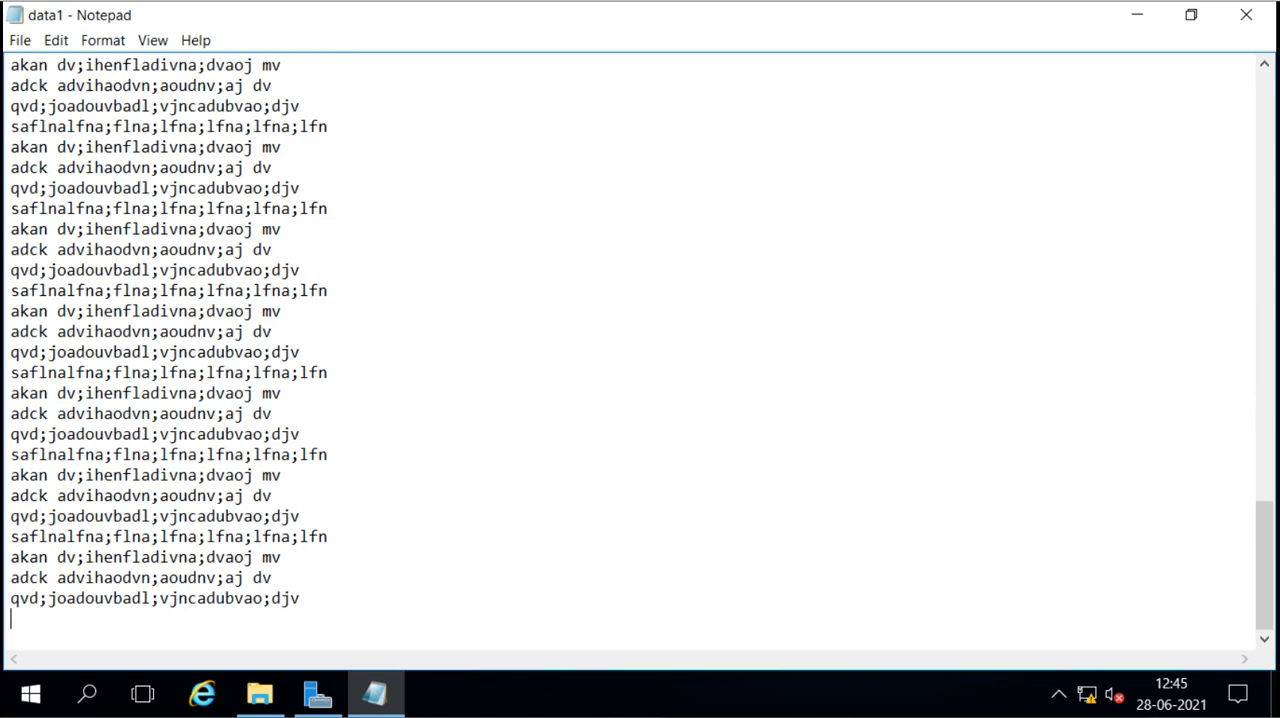
Step: Enlarge data1 further by repeatedly copying and pasting its entire contents, and close the document with its changes saved
key(ctrl+a)
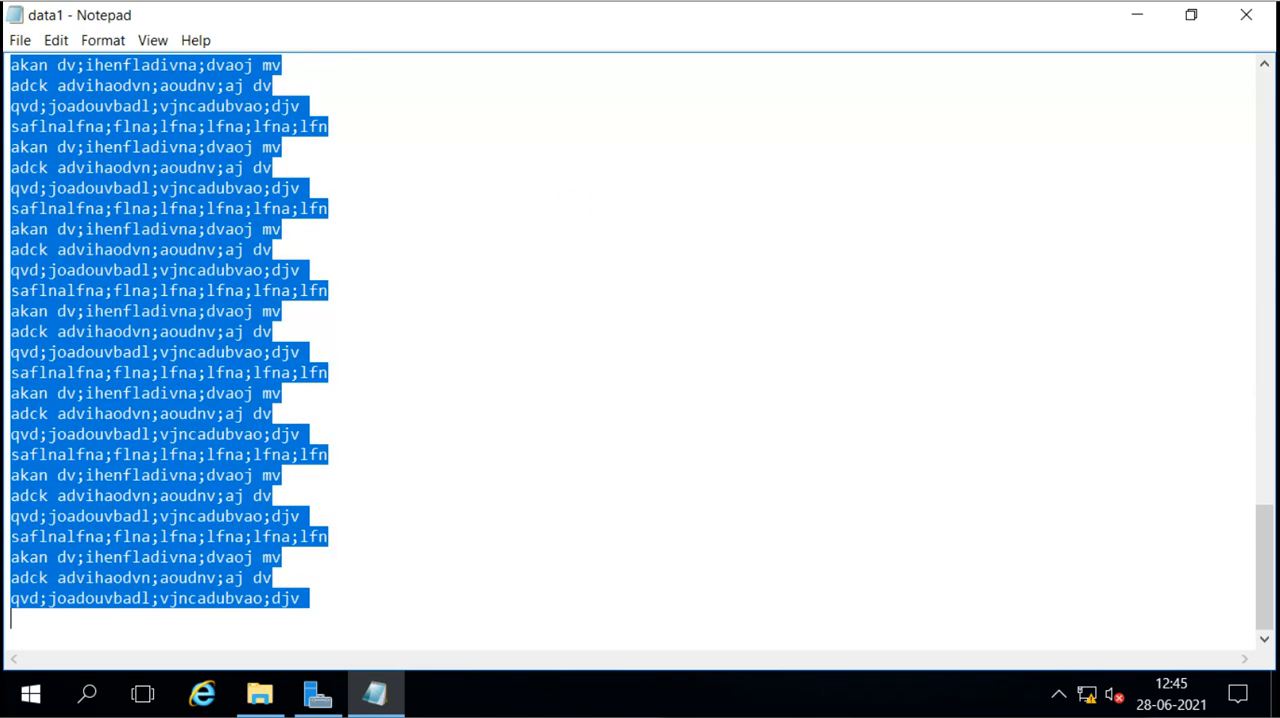
key(ctrl+v)
key(ctrl+v)
key(ctrl+v)
key(ctrl+v)
key(ctrl+v)
key(ctrl+v)
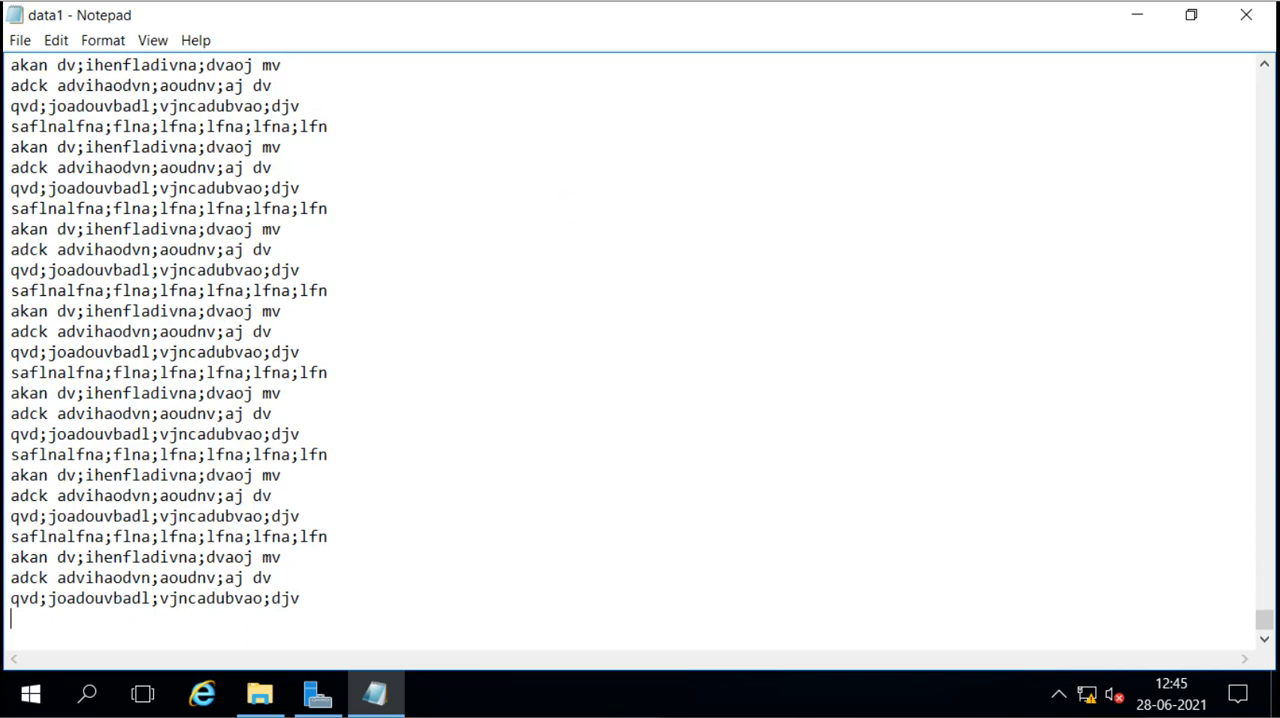
key(ctrl+a)
key(ctrl+v)
key(ctrl+a)
key(ctrl+v)
key(ctrl+a)
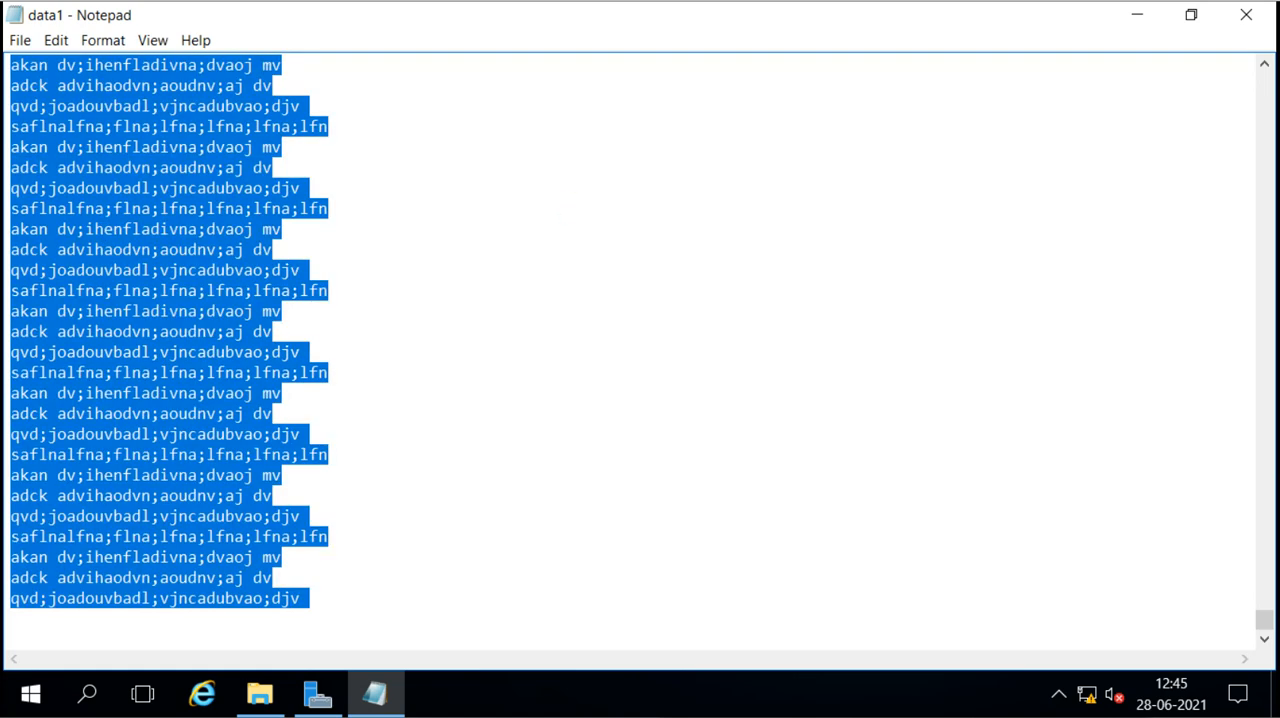
key(ctrl+v)
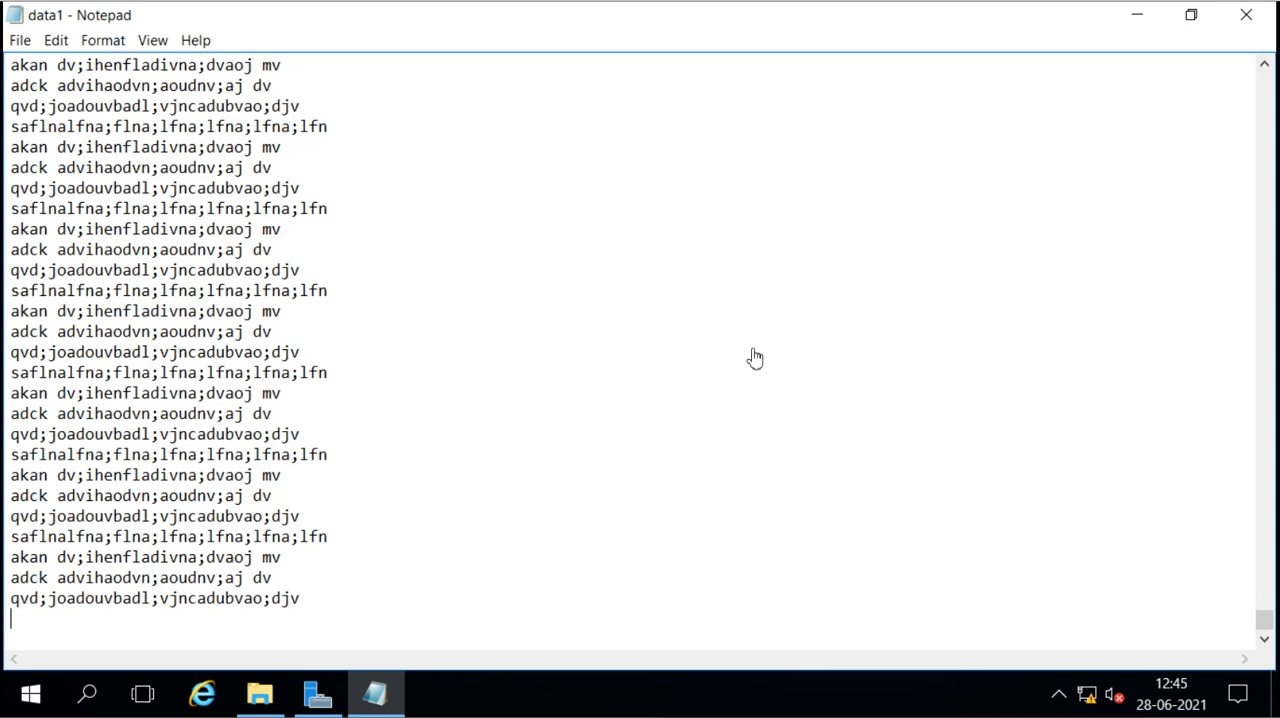
click(1247, 18)
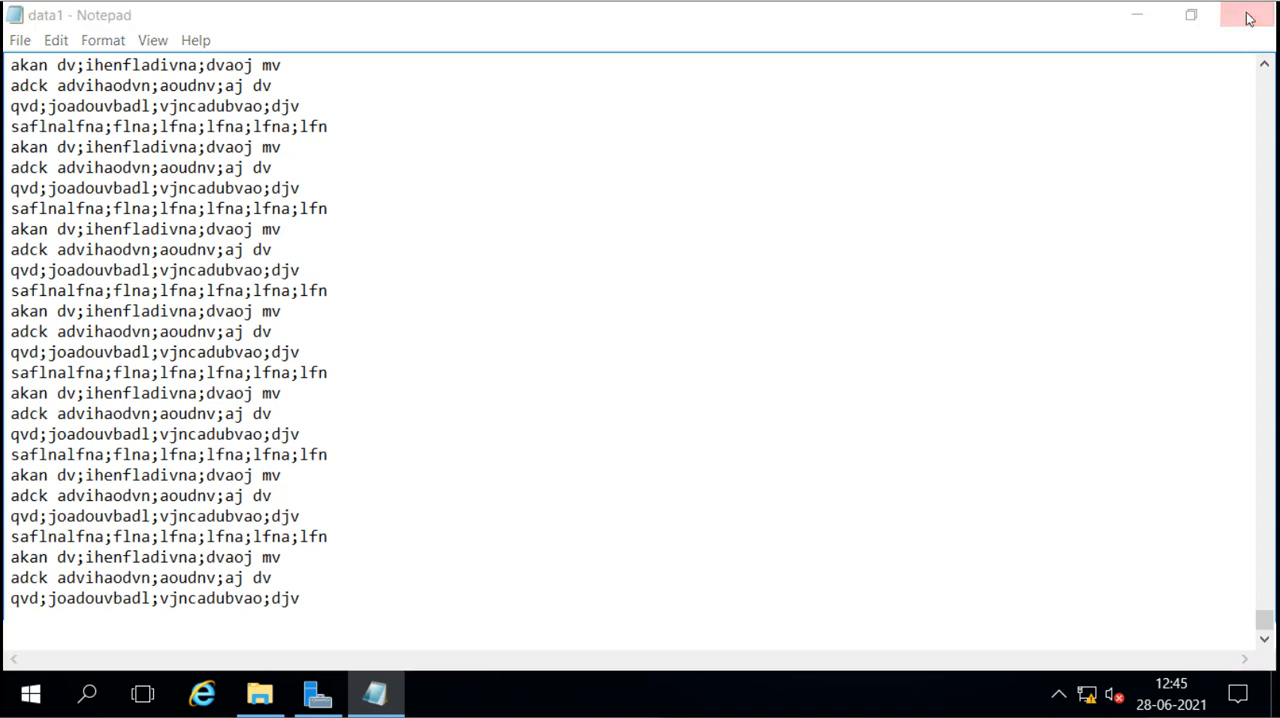
click(596, 367)
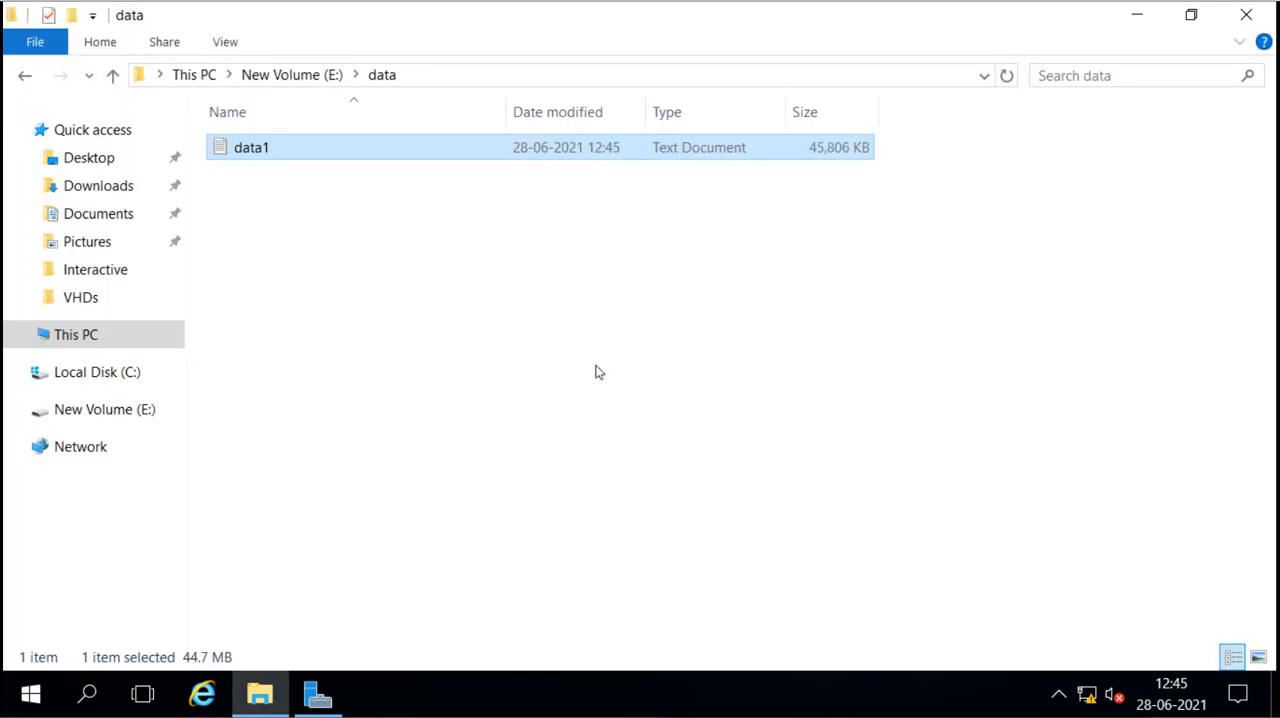
Step: Make 21 copies of the data1 text file inside the data folder
click(256, 149)
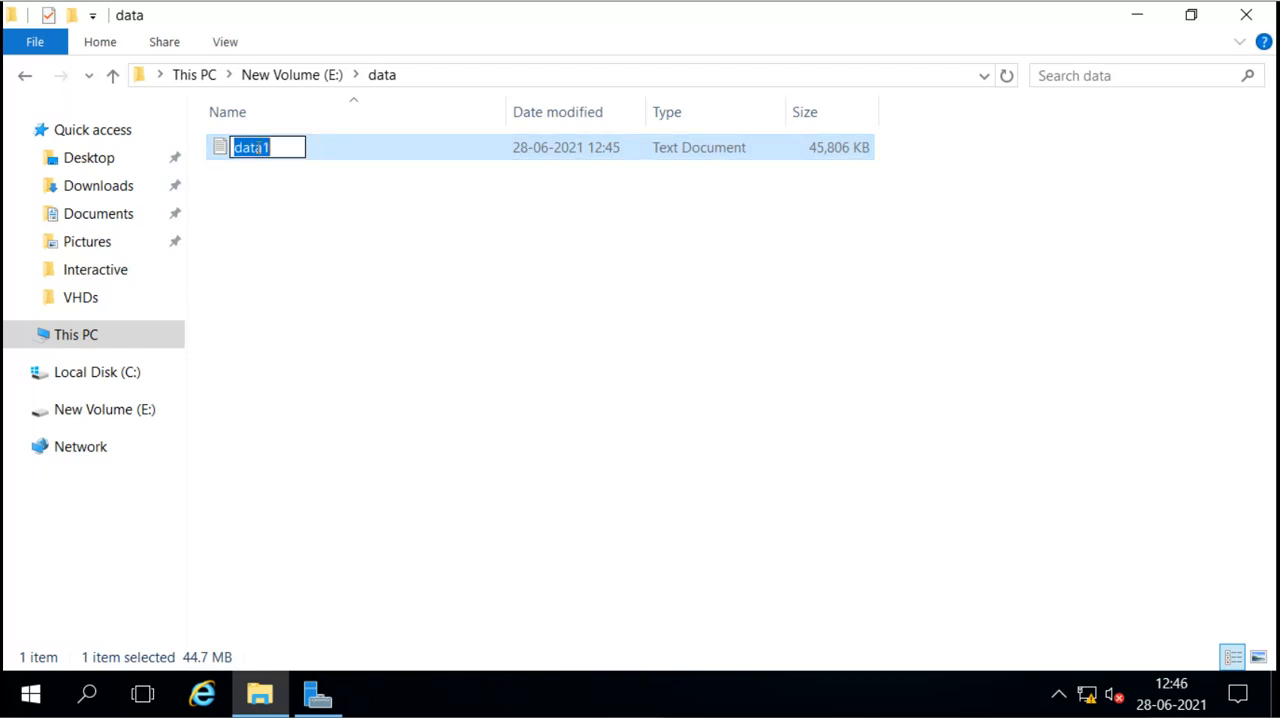
click(331, 193)
click(327, 157)
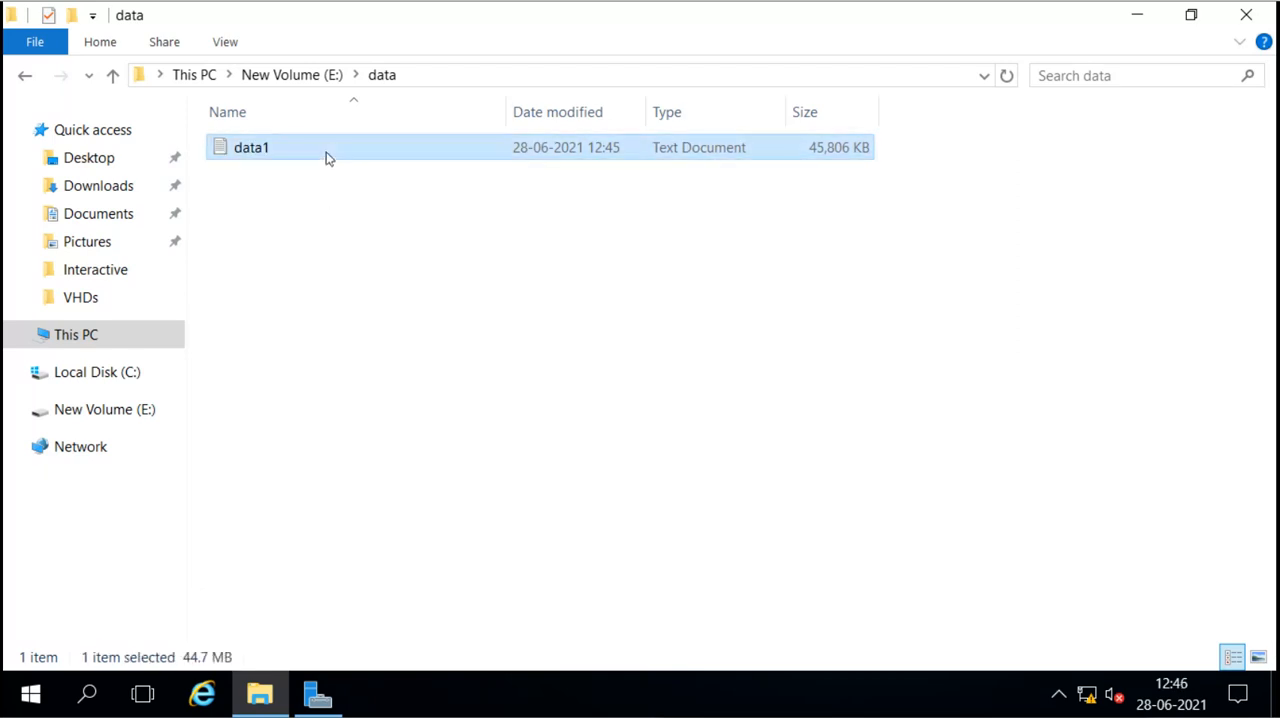
key(ctrl+c)
key(ctrl+v)
key(ctrl+v)
key(ctrl+v)
key(ctrl+v)
key(ctrl+v)
key(ctrl+v)
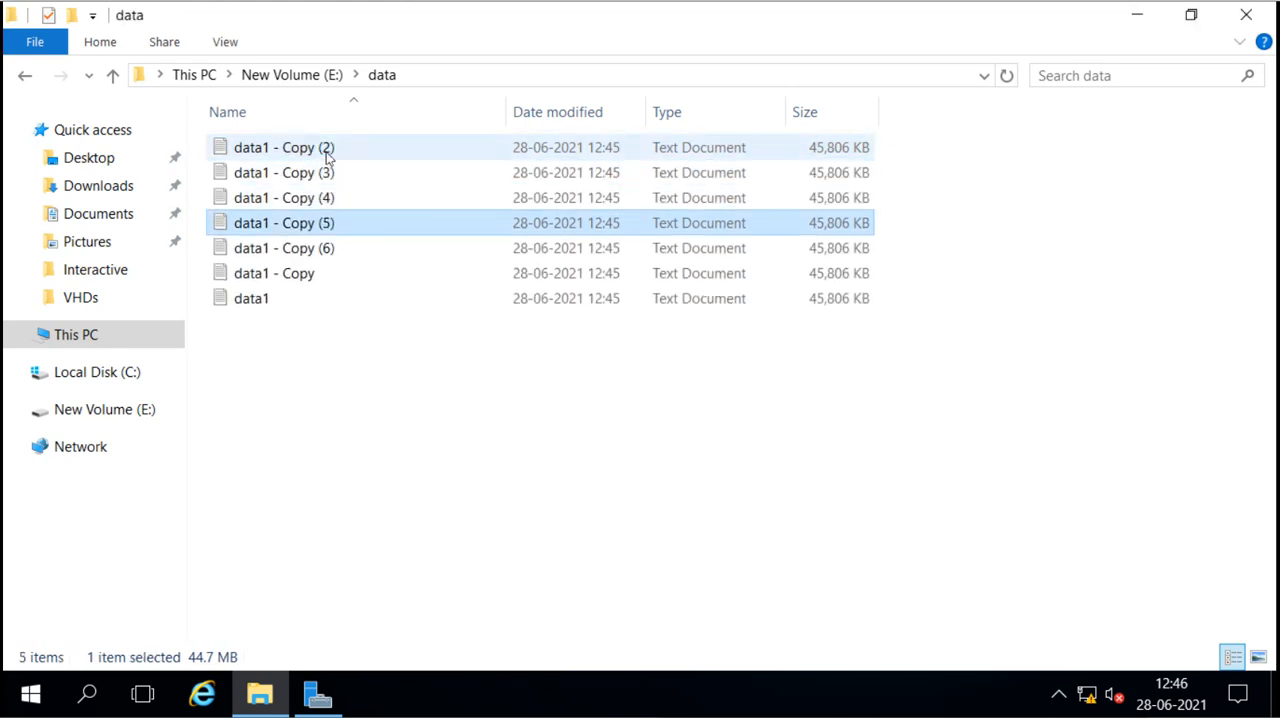
key(ctrl+v)
key(ctrl+v)
key(ctrl+v)
key(ctrl+v)
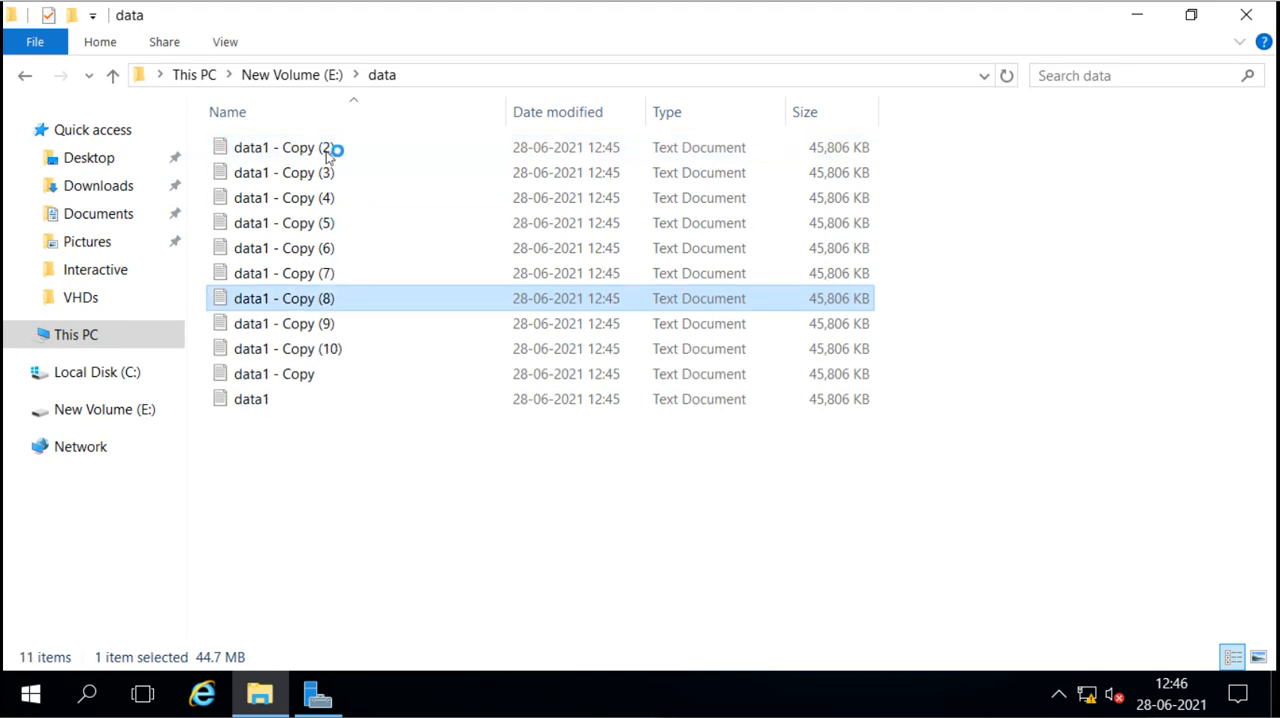
key(ctrl+v)
key(ctrl+v)
key(ctrl+v)
key(ctrl+v)
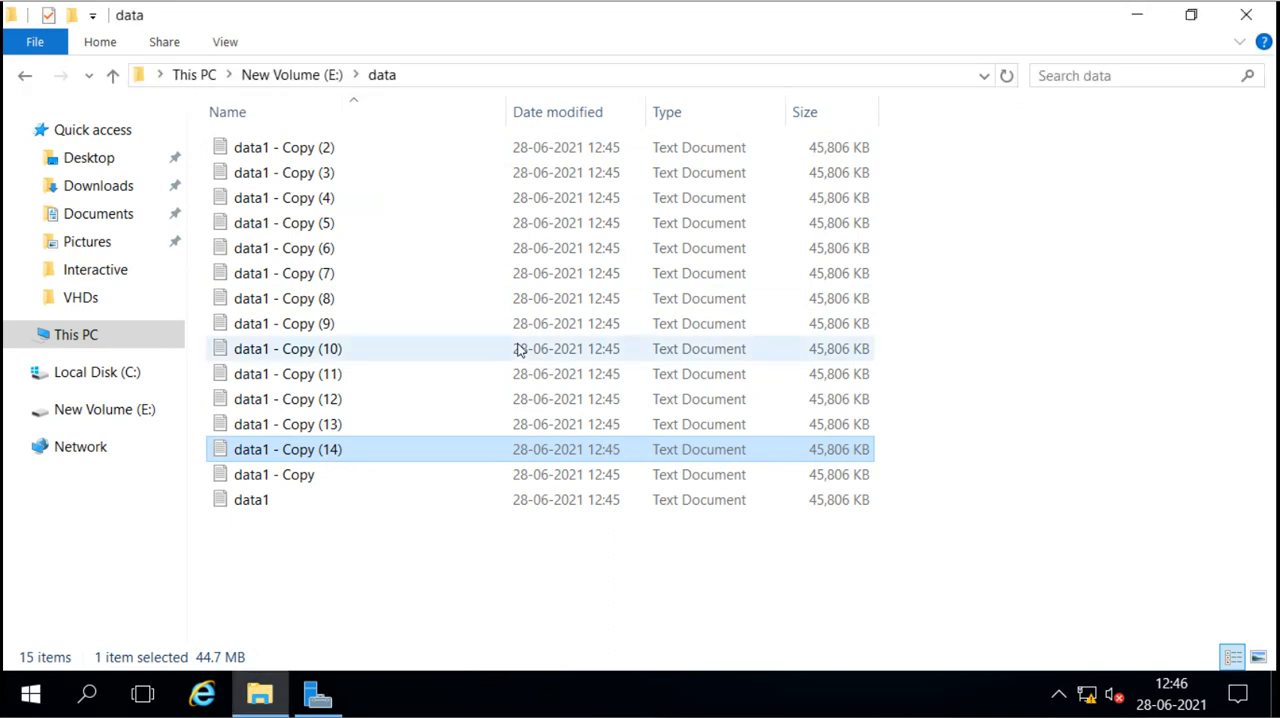
key(ctrl+v)
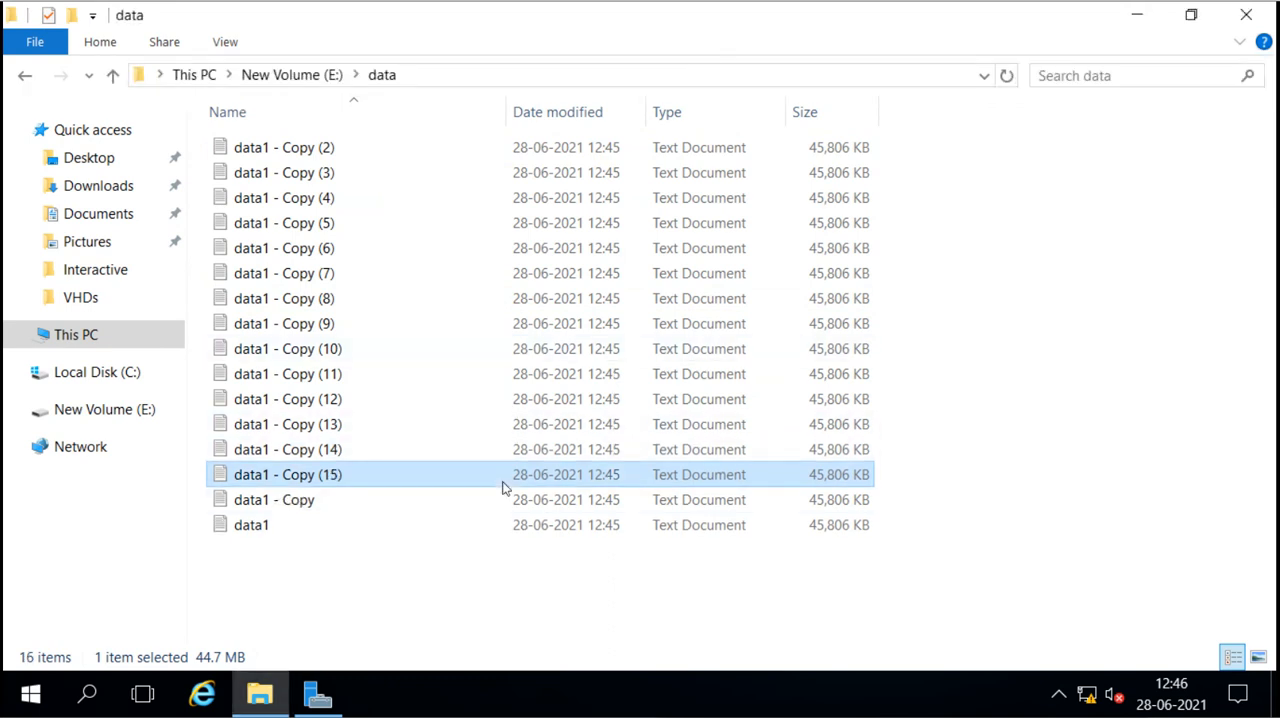
key(ctrl+v)
key(ctrl+v)
key(ctrl+v)
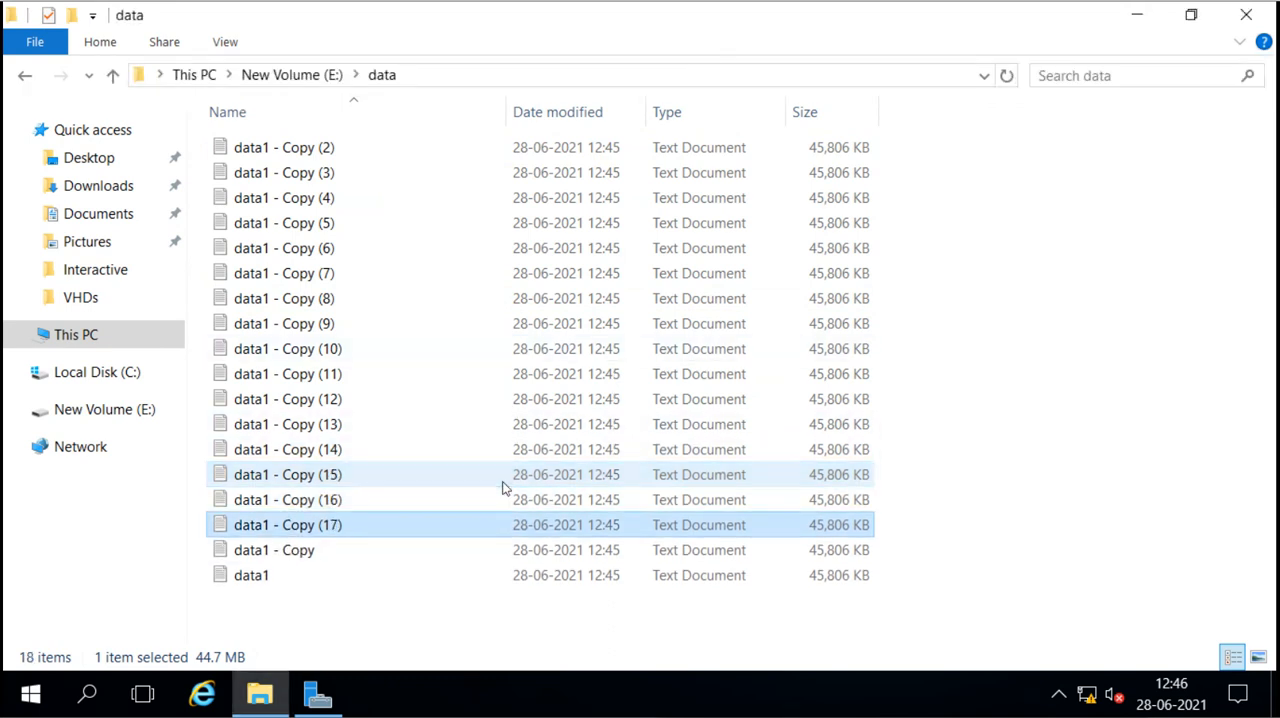
key(ctrl+v)
key(ctrl+v)
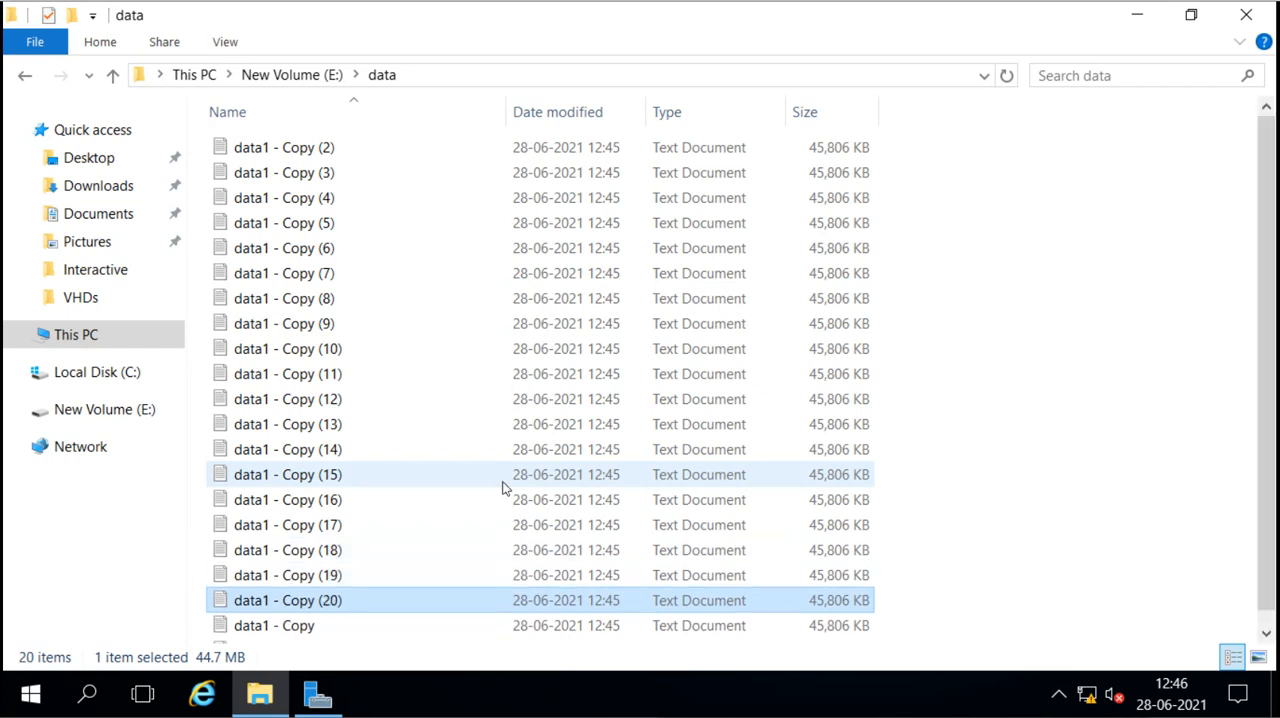
key(ctrl+v)
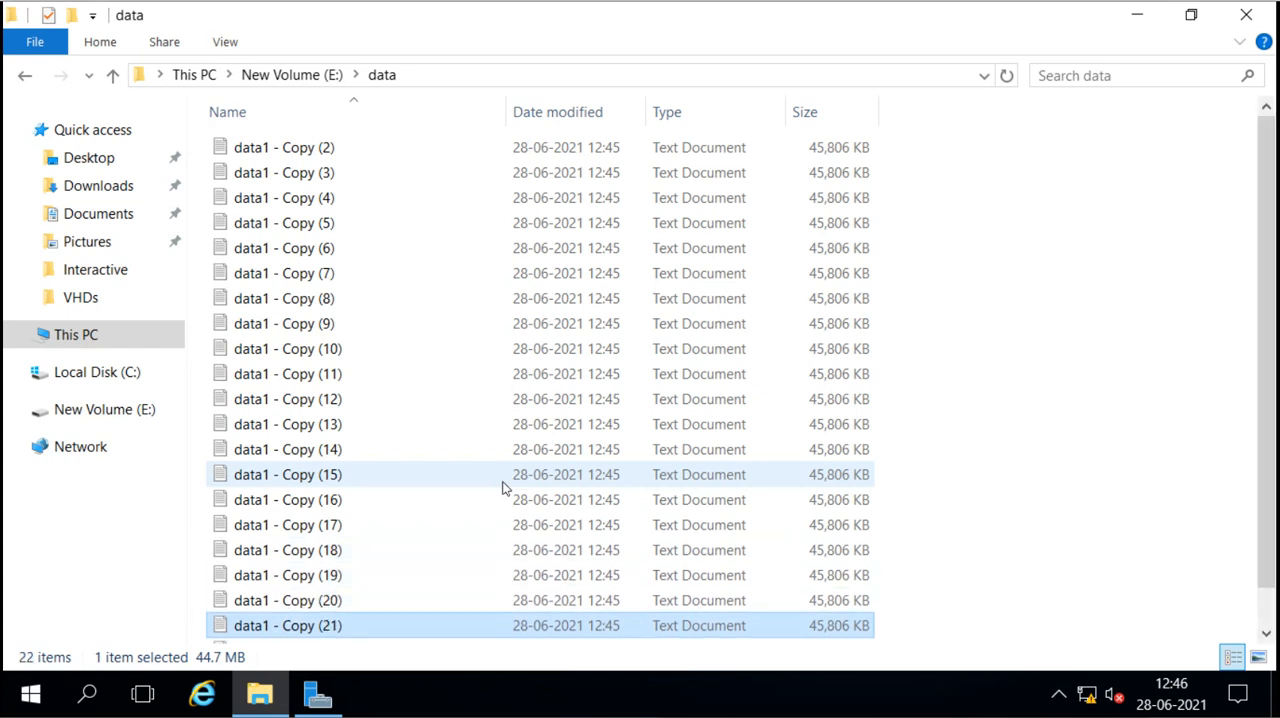
Step: Select all files in the data folder to check their combined size, and clear the selection
scroll(984, 374, down, 1)
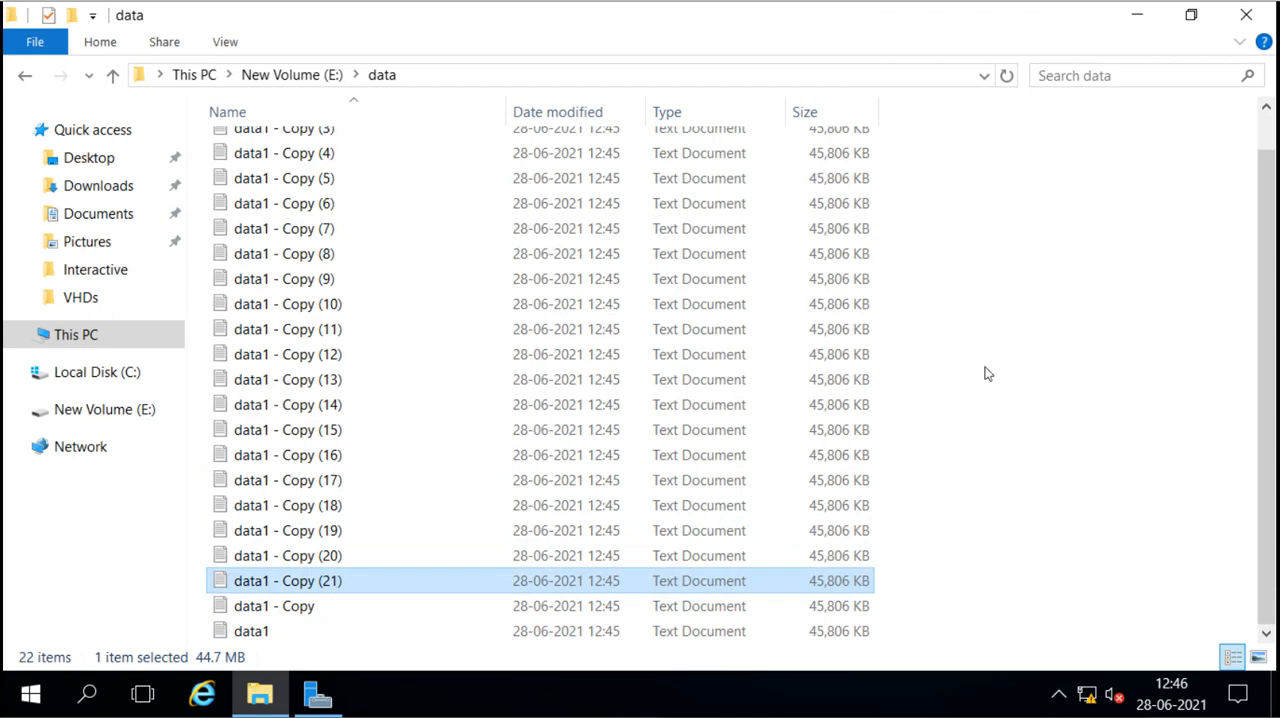
key(ctrl+a)
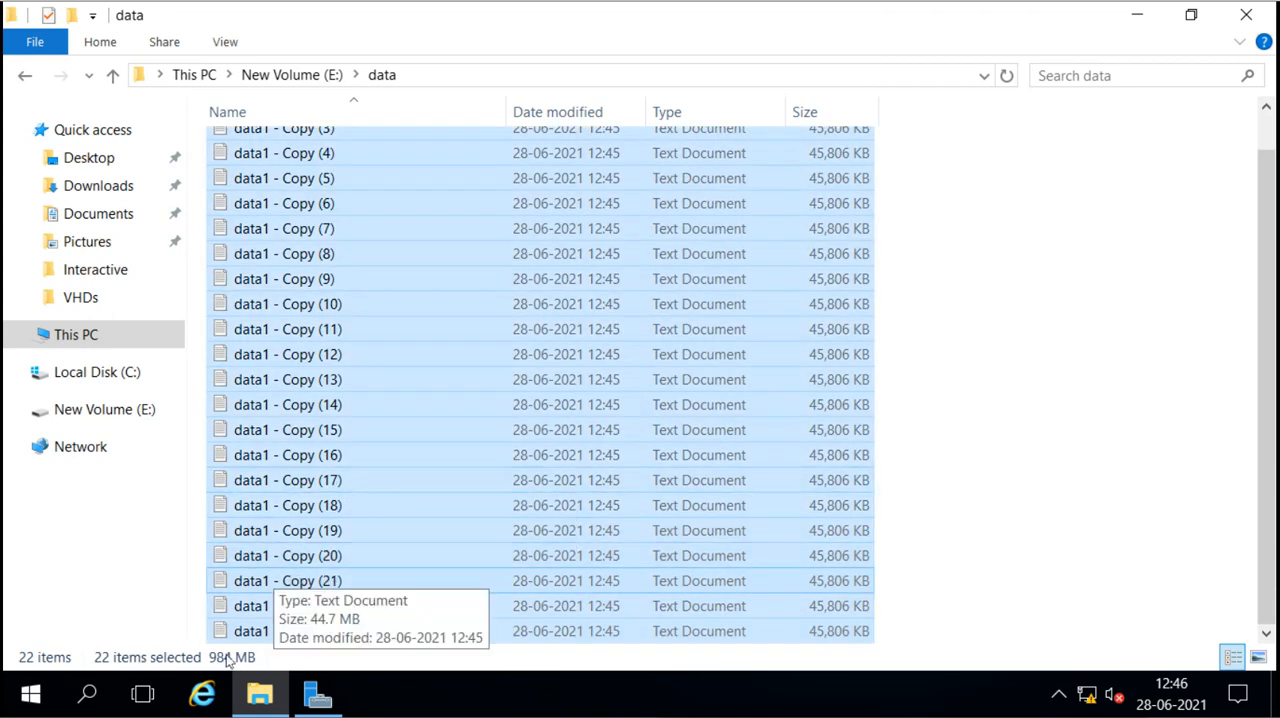
click(935, 444)
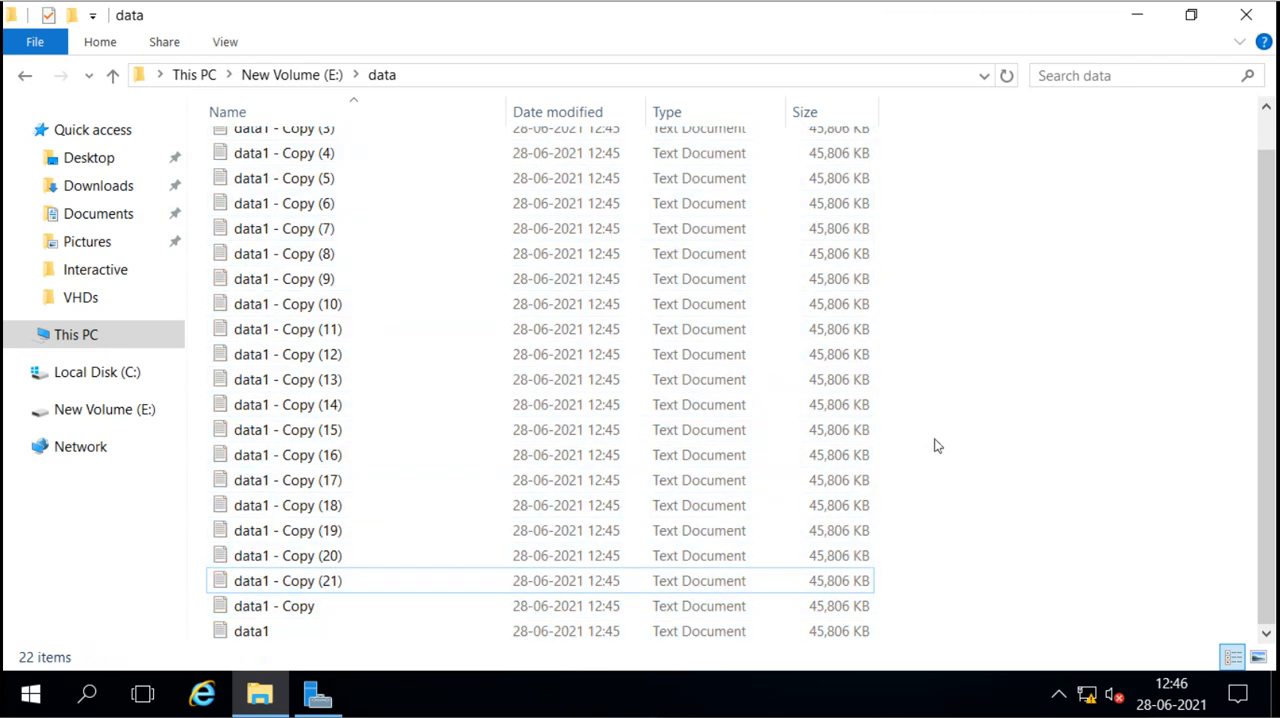
Step: Go up to New Volume (E:) and duplicate the data folder there four times
click(313, 77)
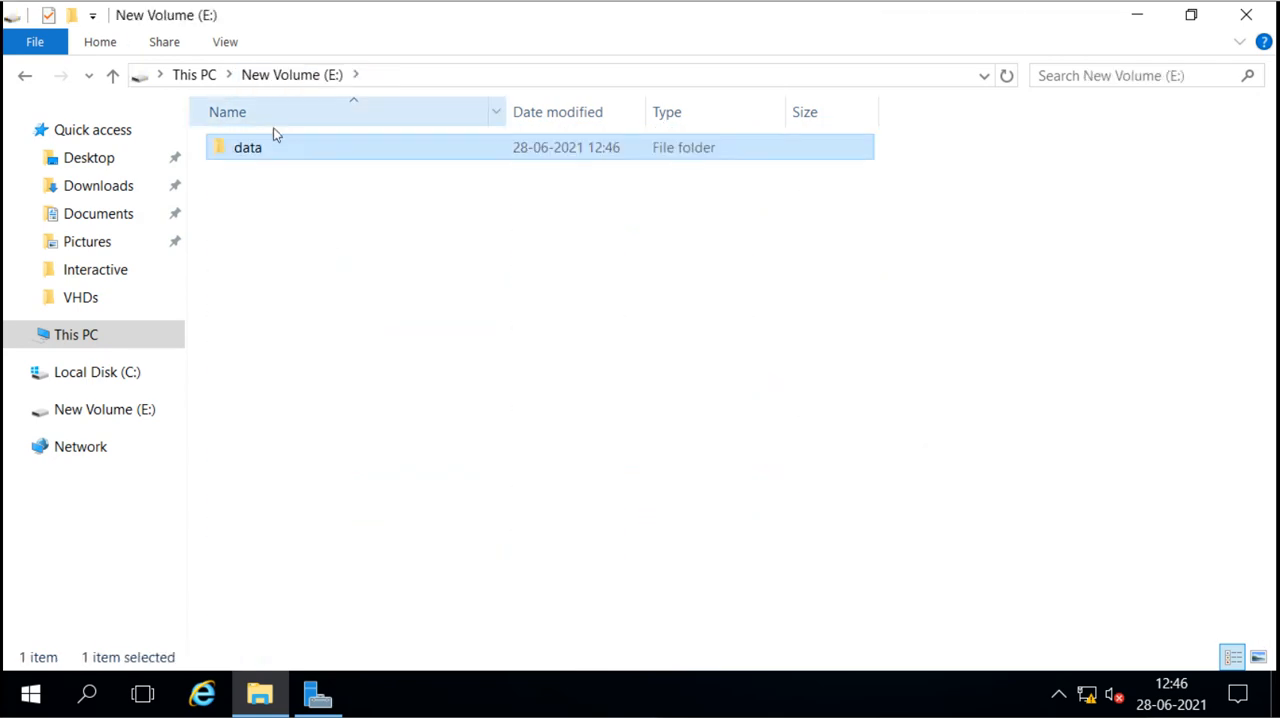
click(243, 160)
click(274, 251)
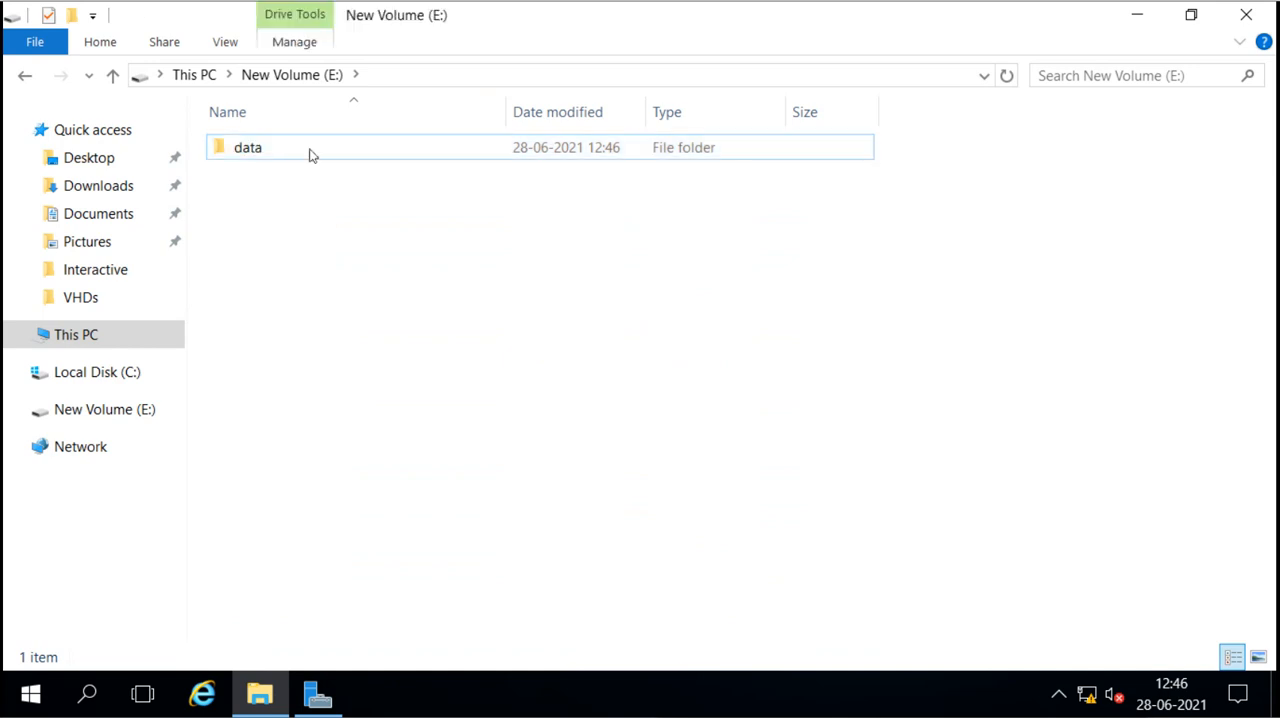
click(321, 159)
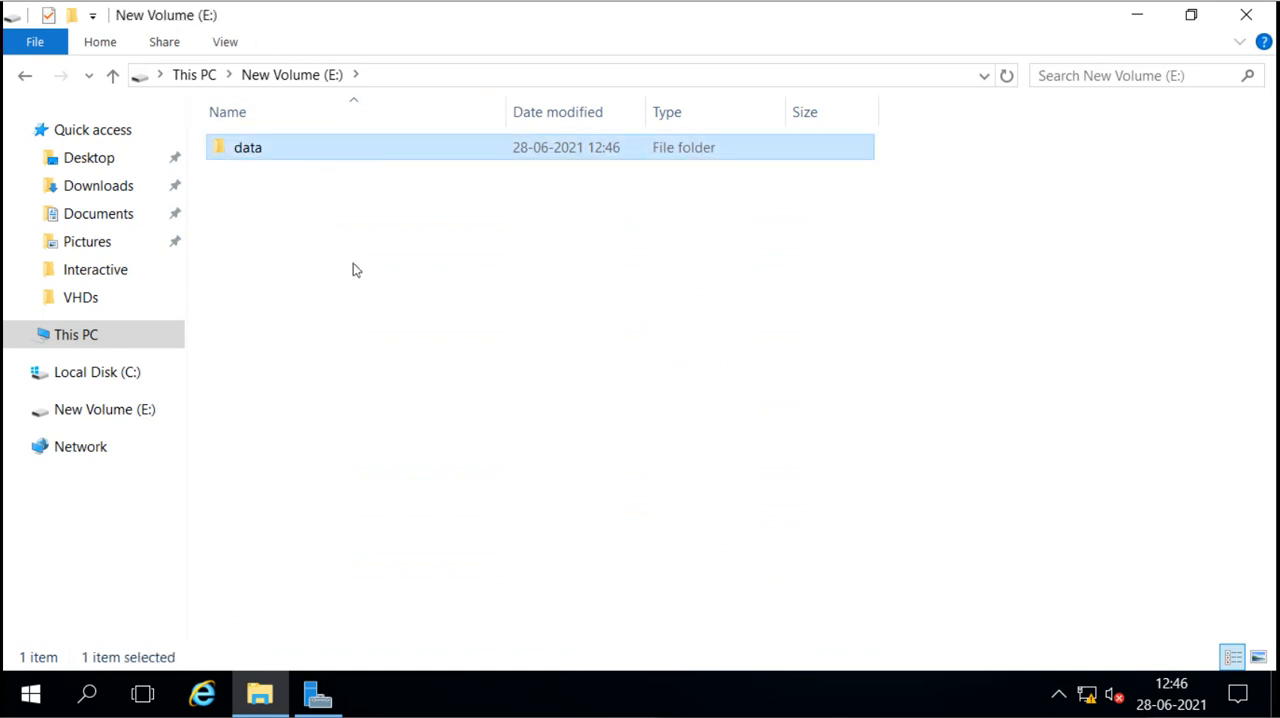
key(ctrl+c)
key(ctrl+v)
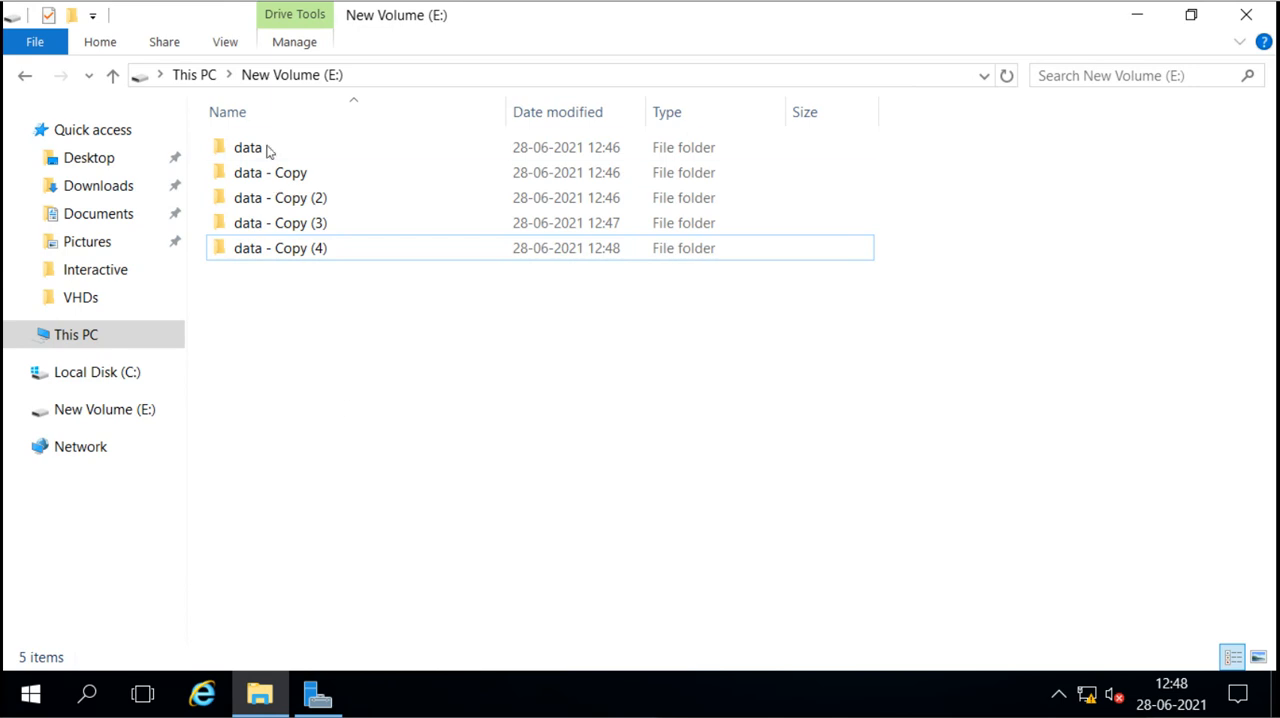
Step: Select all five data folders on New Volume (E:) and check their combined size in their properties
click(273, 252)
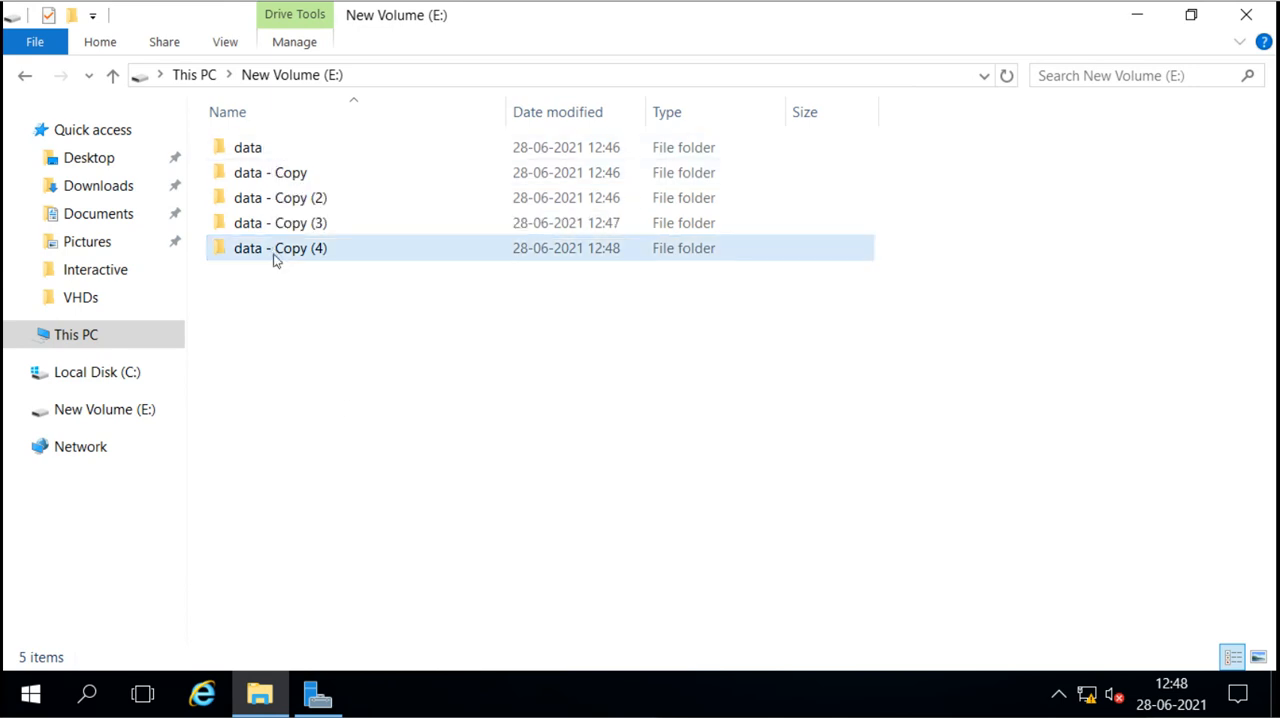
click(289, 328)
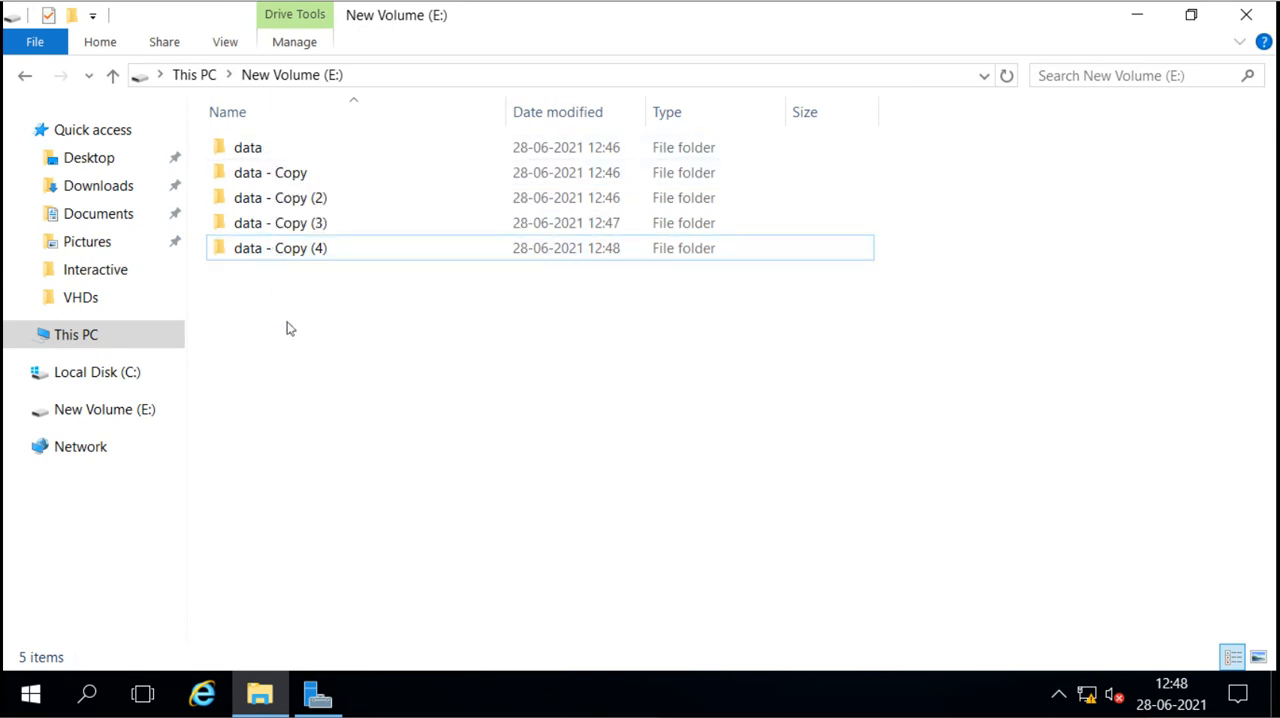
drag(289, 328, 370, 137)
click(336, 182)
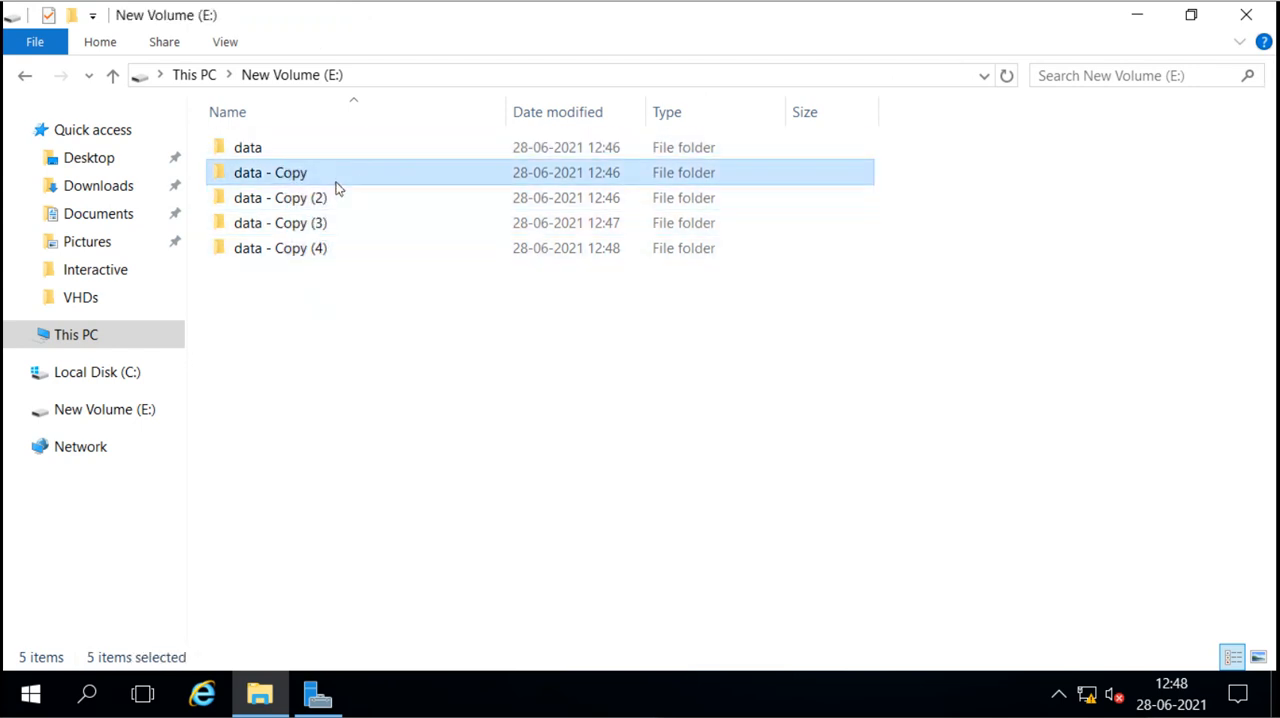
right_click(336, 182)
click(280, 311)
drag(280, 311, 351, 134)
right_click(336, 184)
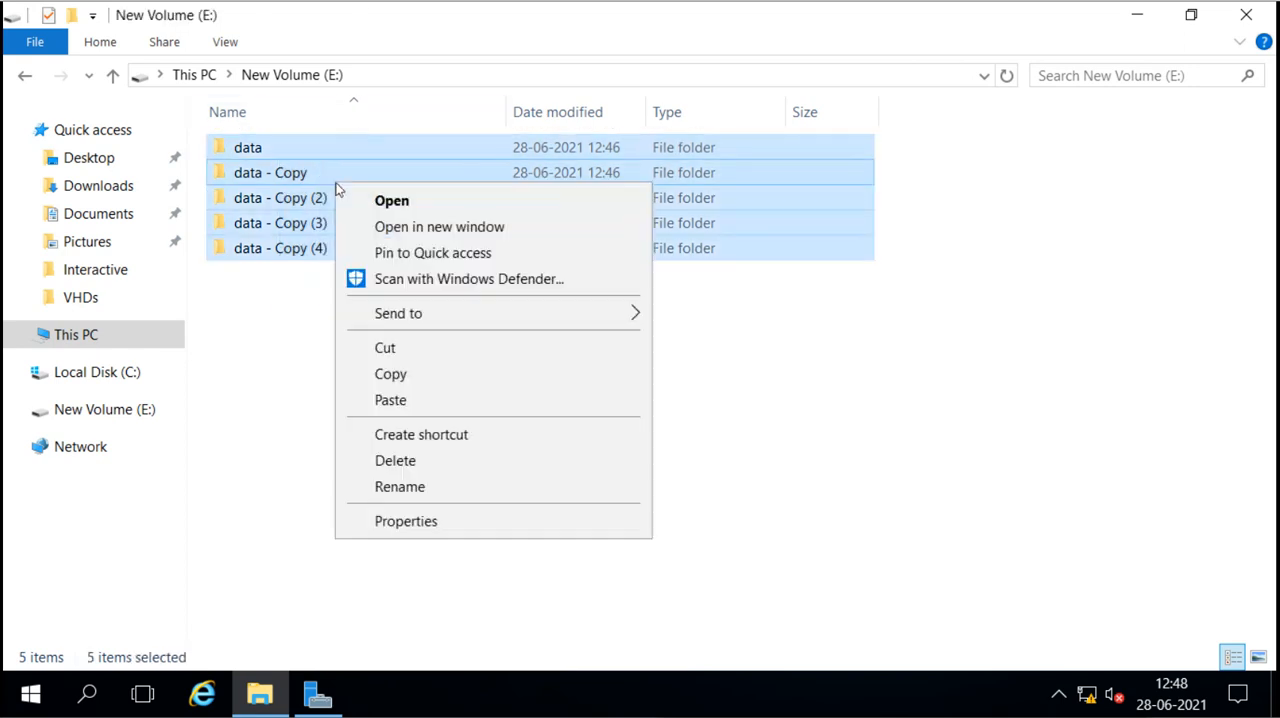
click(392, 526)
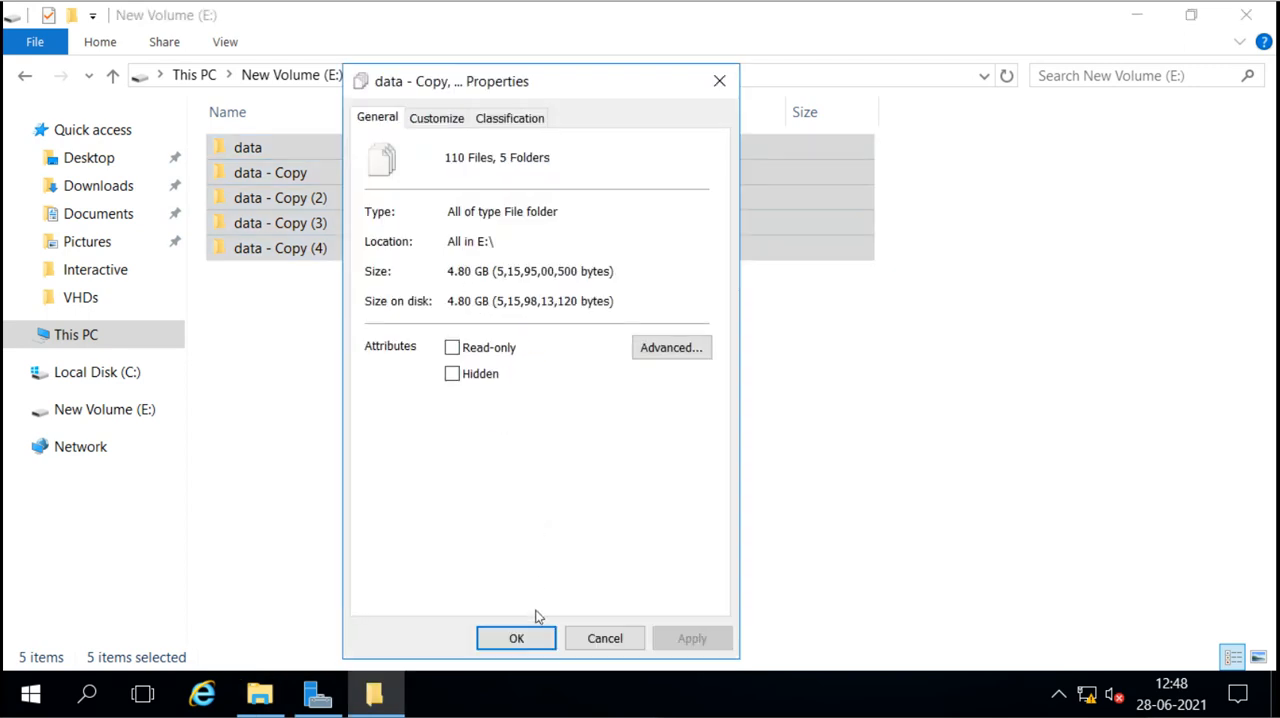
click(516, 638)
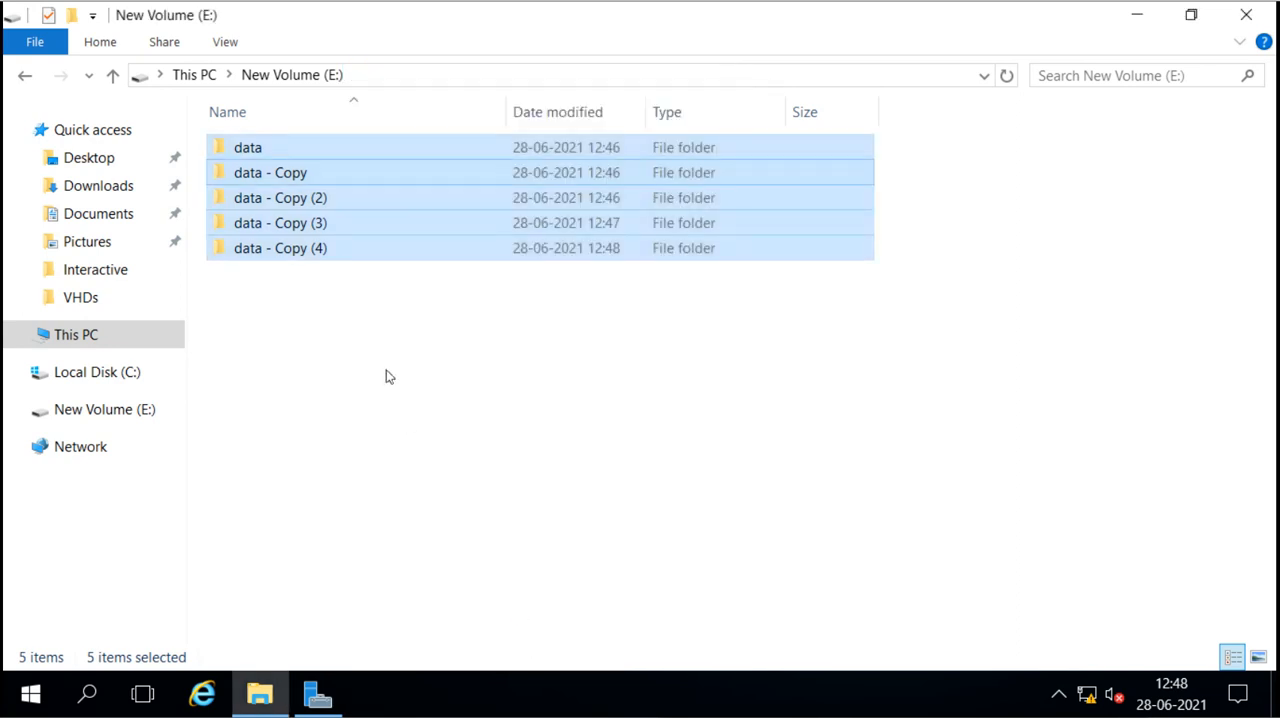
Step: Go to This PC and check the used and free space of New Volume (E:) in its properties
click(289, 81)
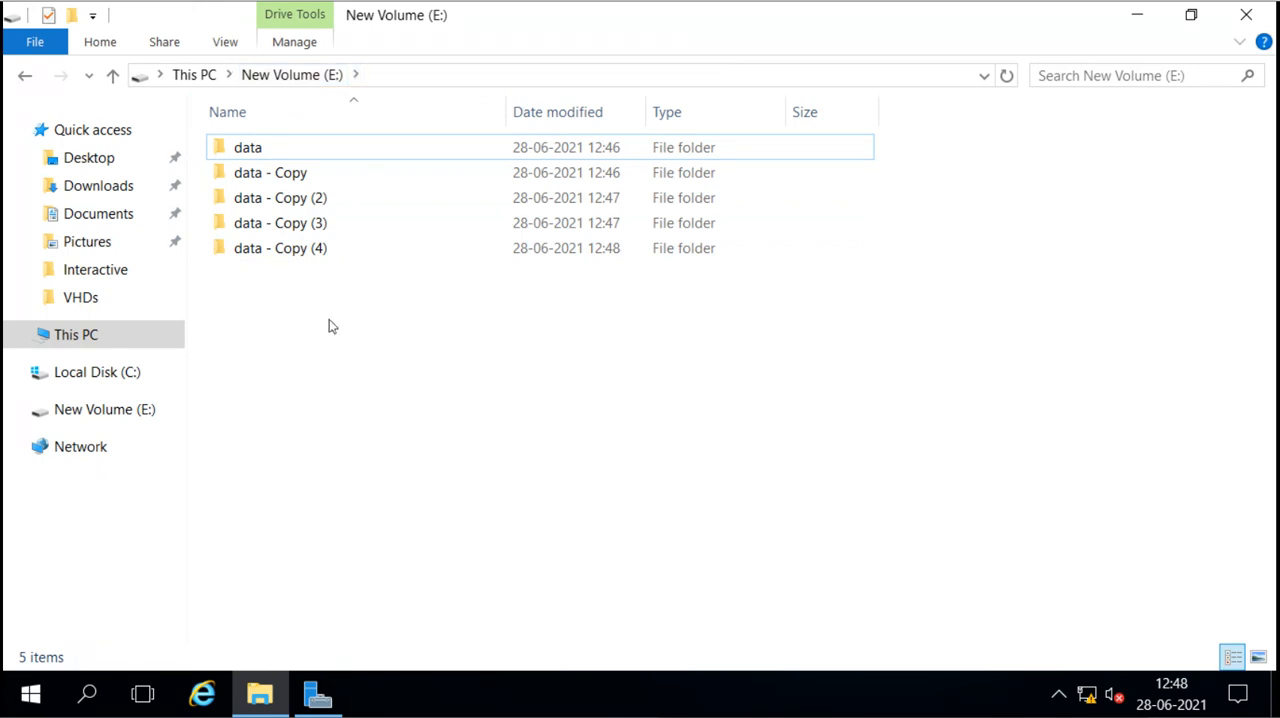
click(196, 76)
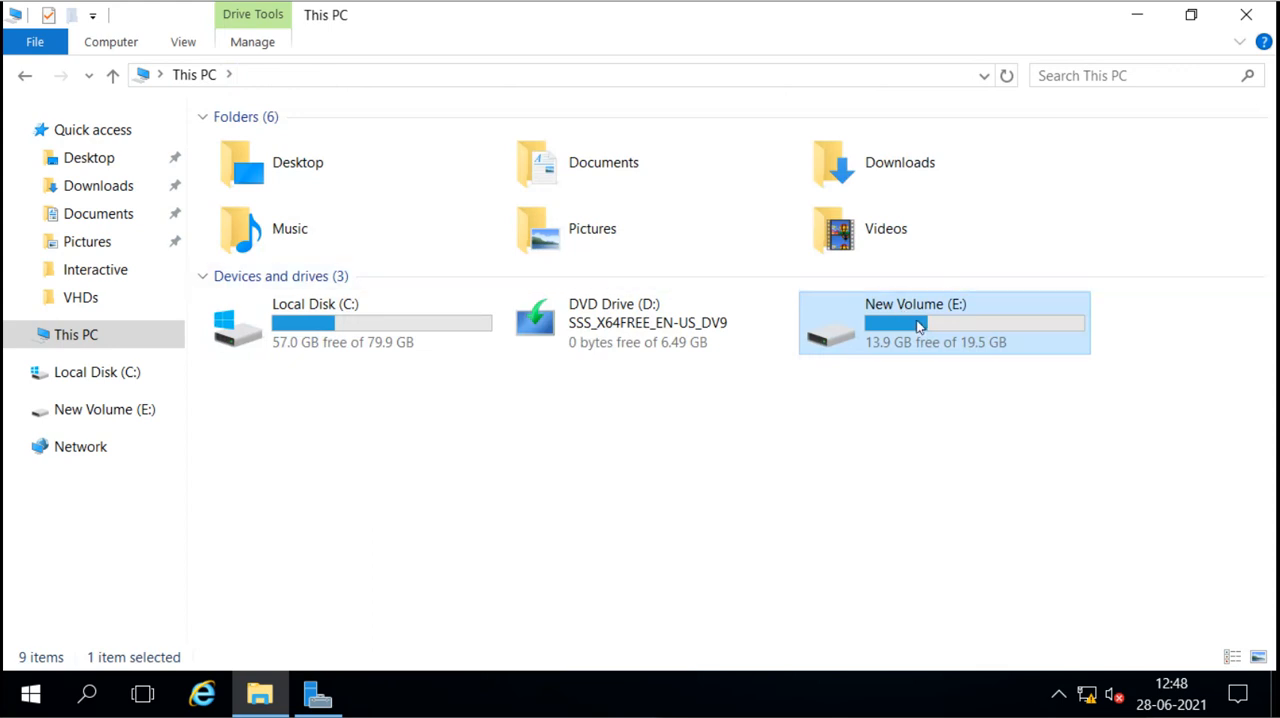
right_click(917, 325)
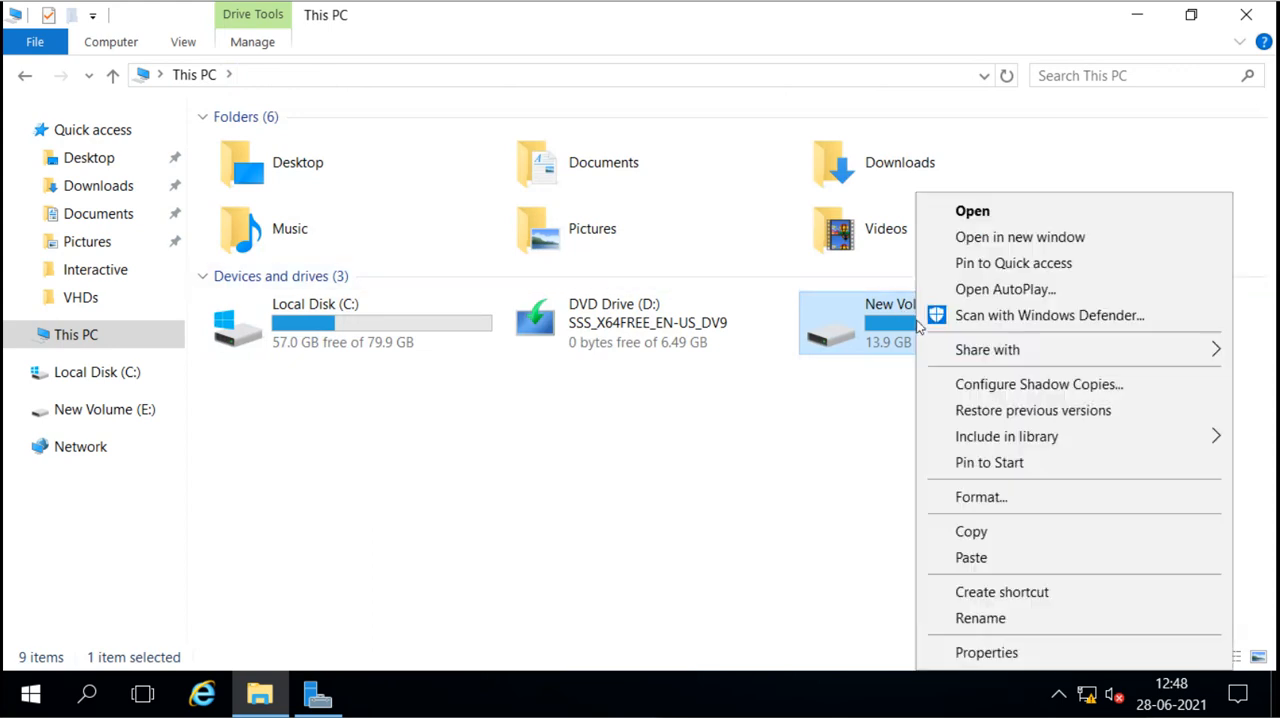
click(962, 652)
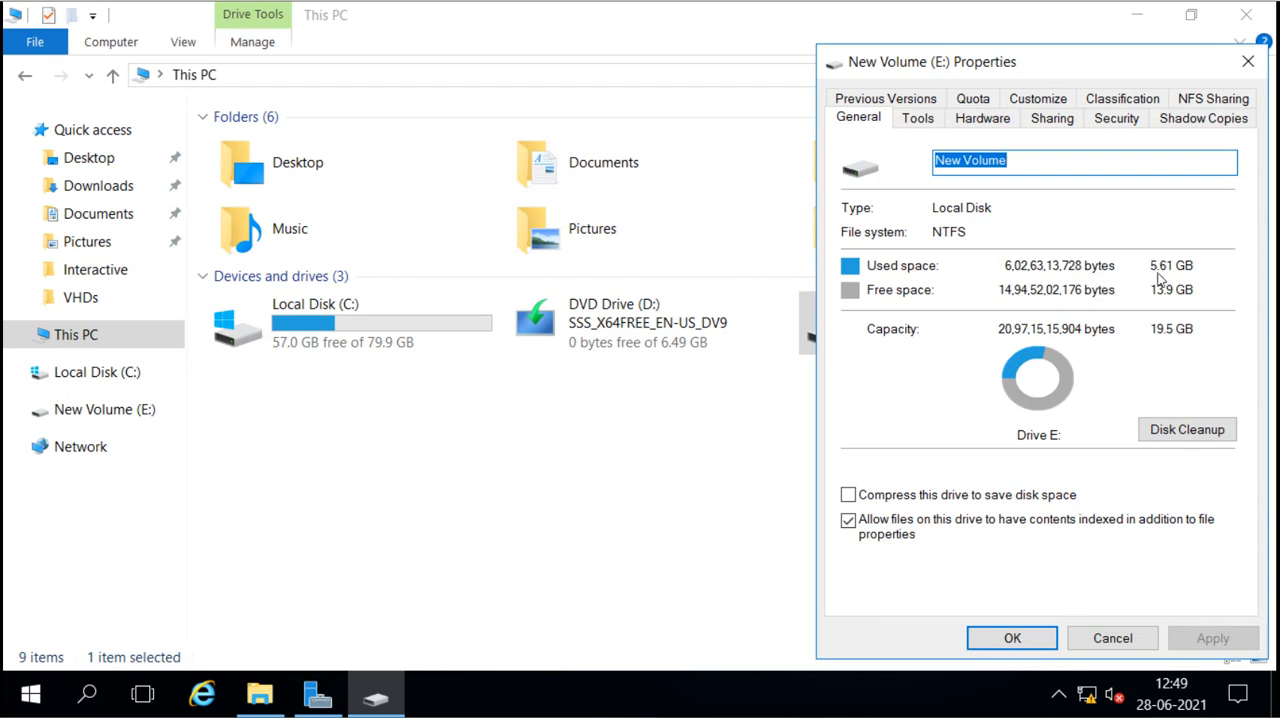
click(1110, 638)
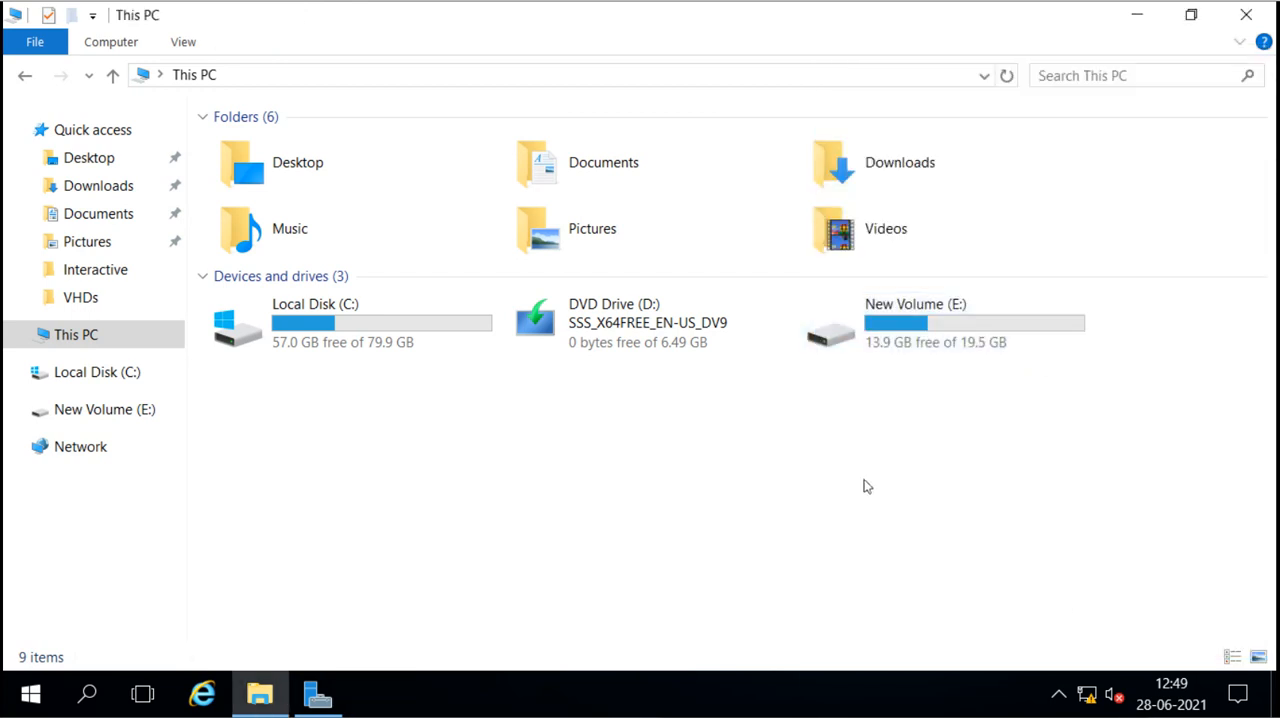
Step: Open data1 - Copy (2) from the data folder on E: to examine its repeated lines, close it and return to New Volume (E:)
double_click(901, 321)
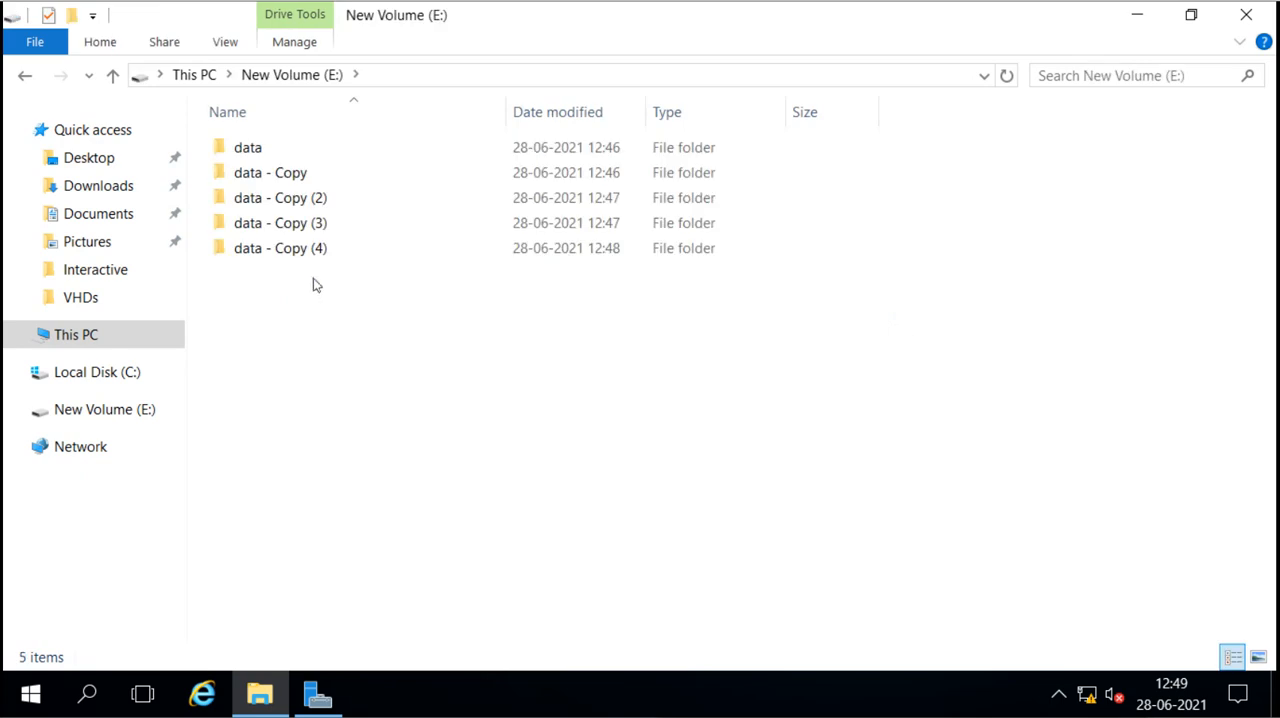
double_click(257, 160)
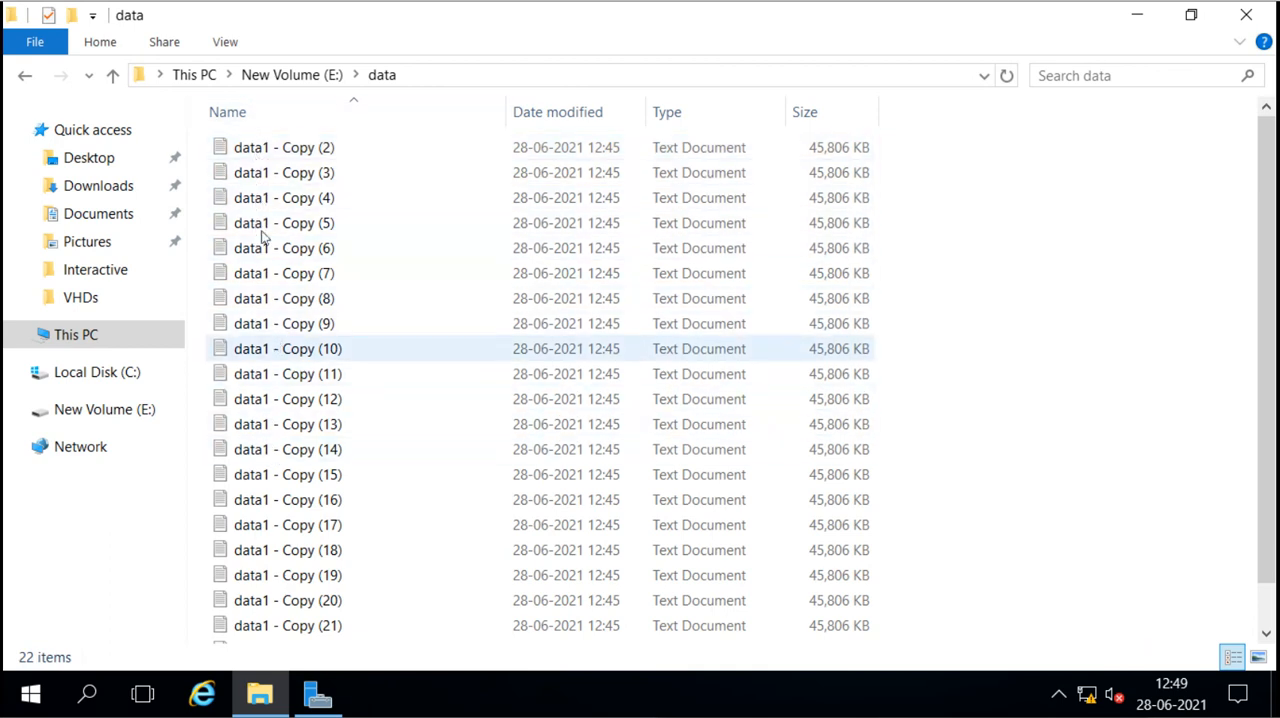
double_click(252, 149)
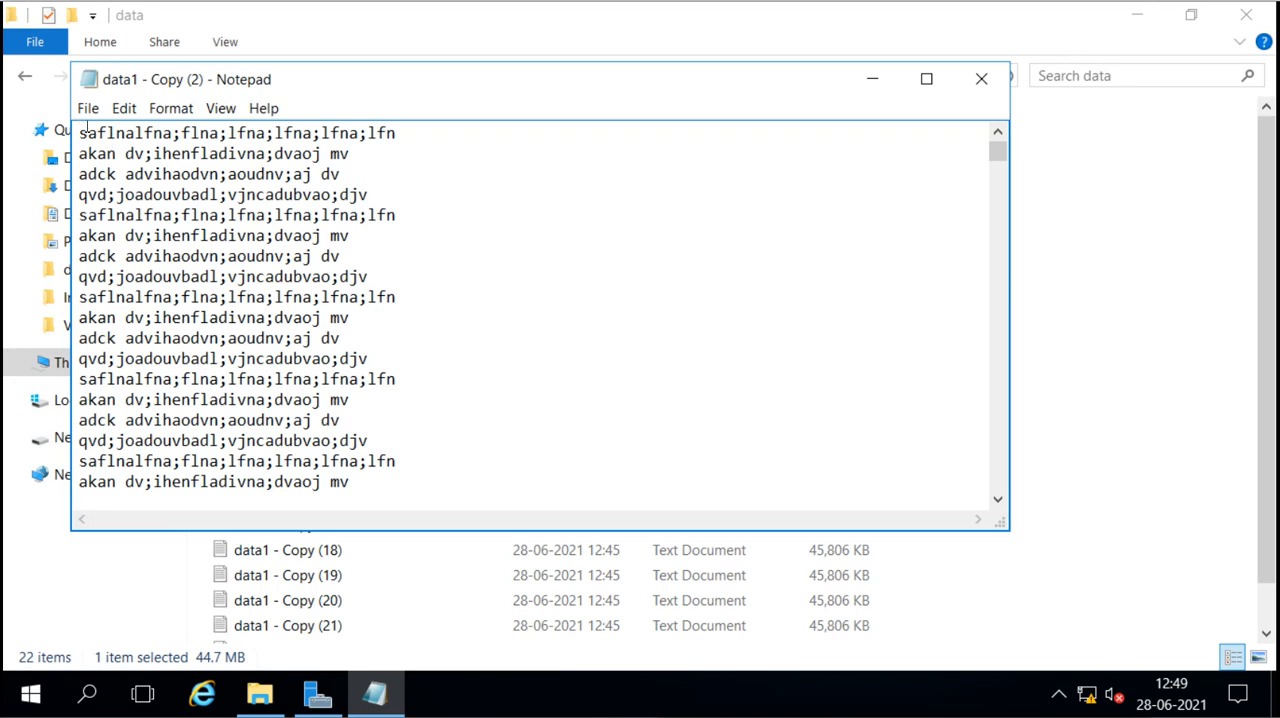
drag(76, 131, 366, 189)
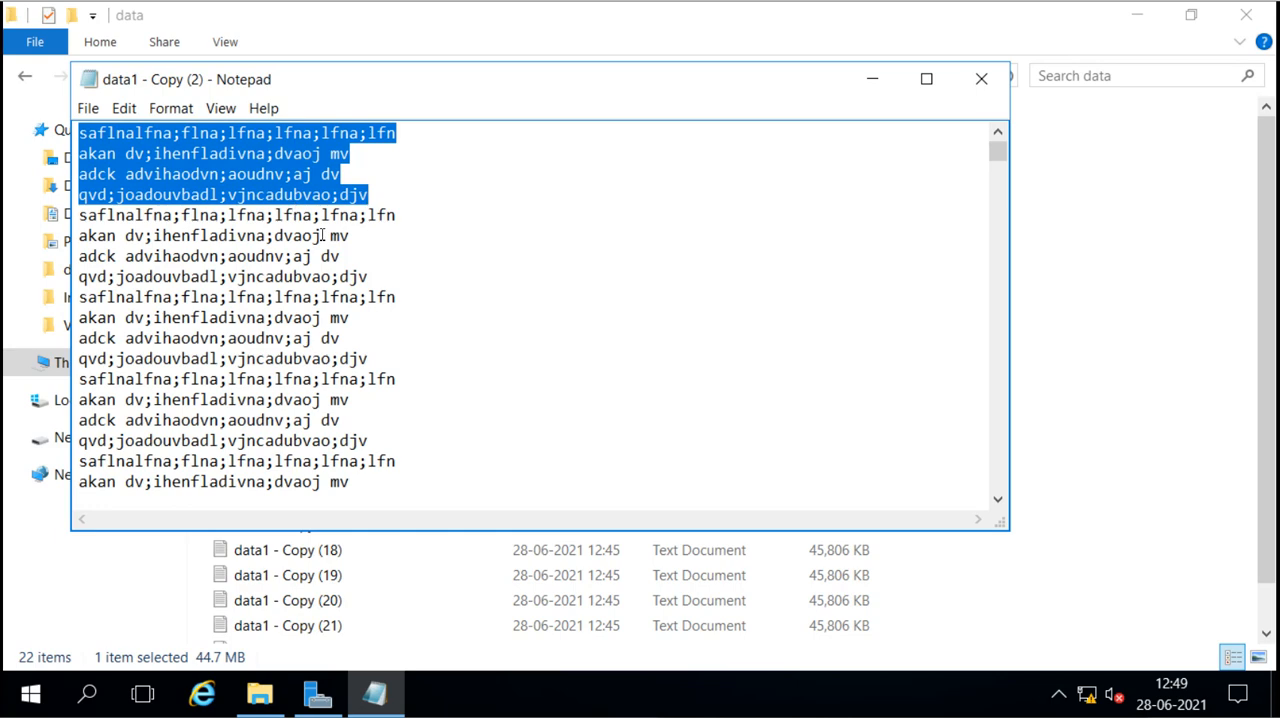
click(984, 80)
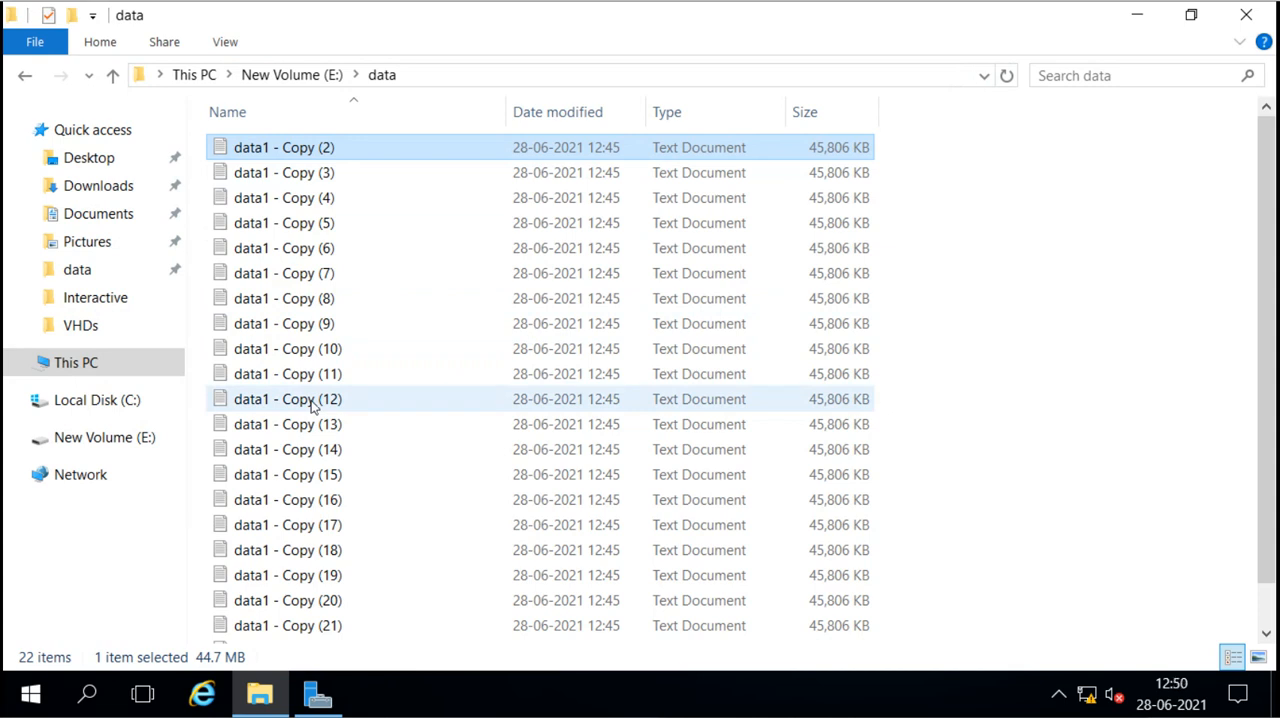
click(293, 75)
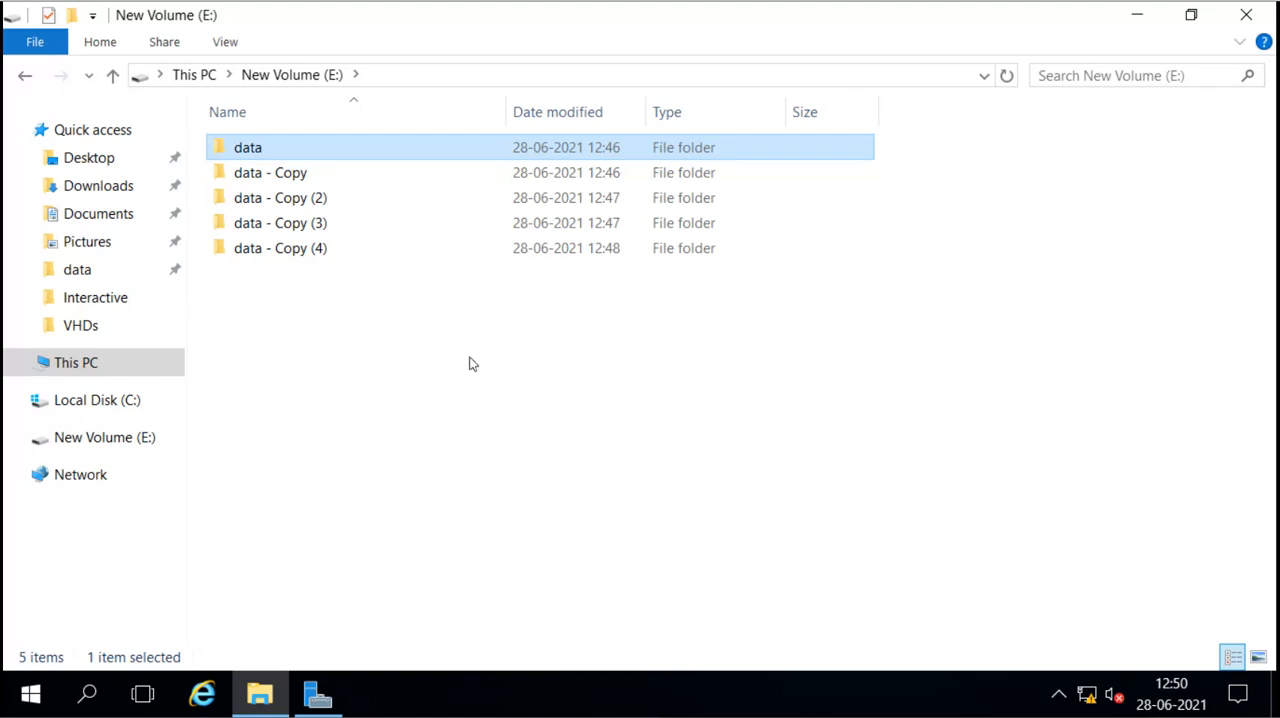
Step: Switch to Server Manager, open the deduplication settings of volume E: and set data deduplication to General purpose file server
click(320, 700)
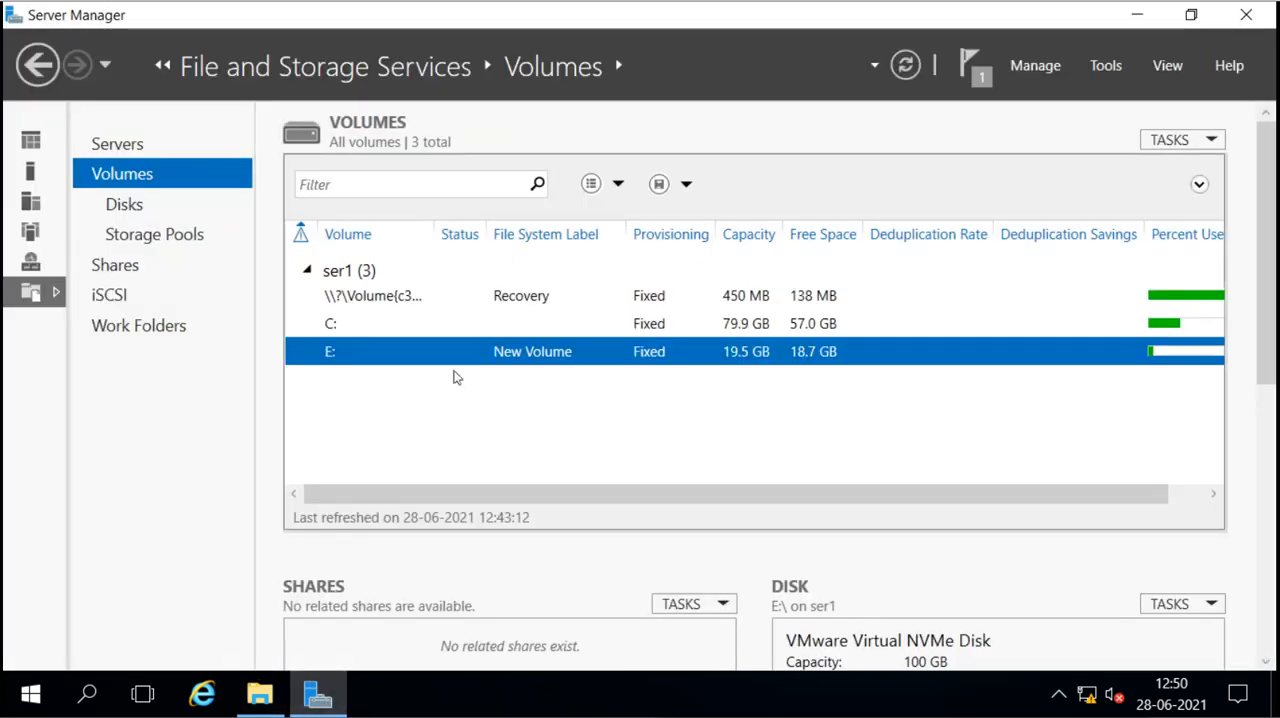
right_click(446, 357)
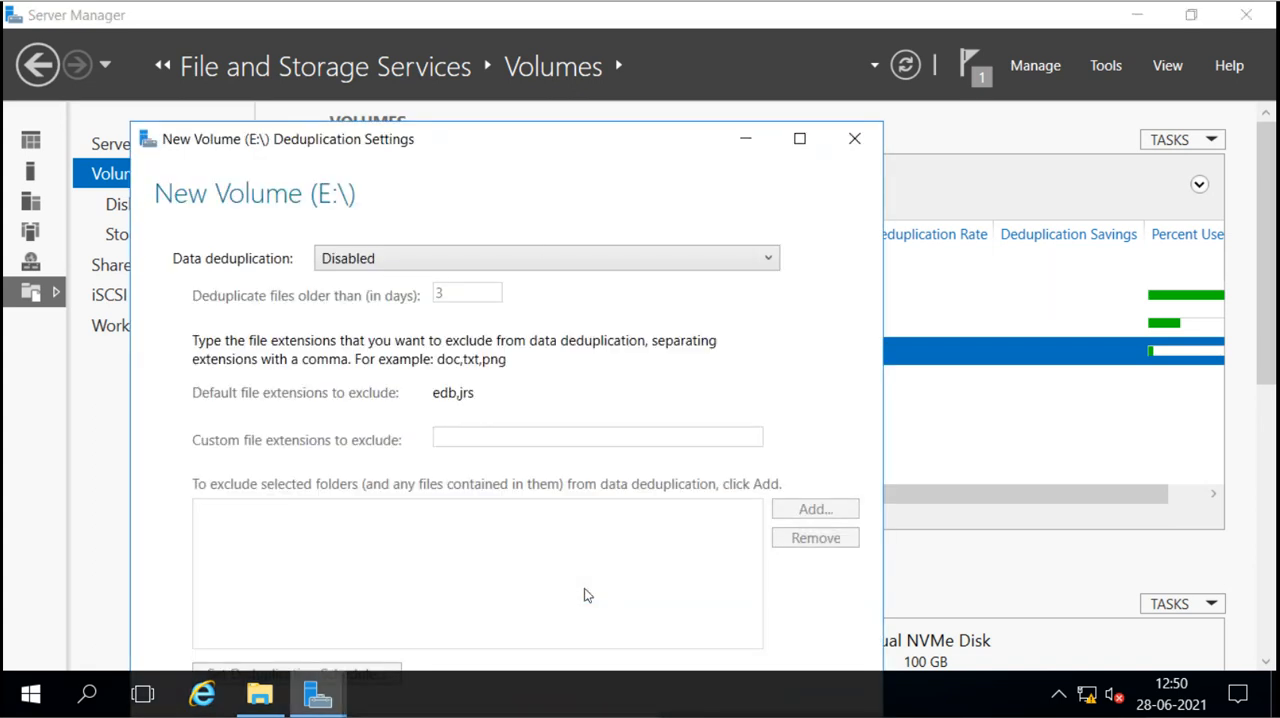
drag(529, 146, 637, 42)
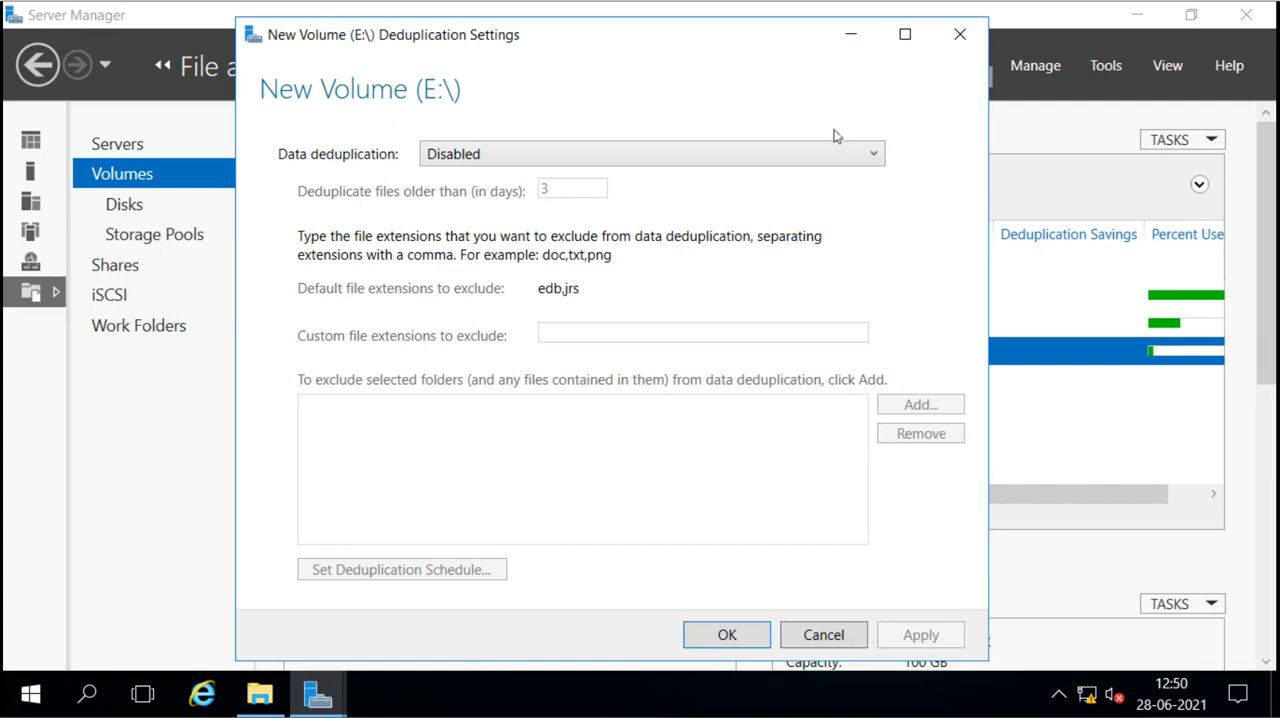
click(874, 156)
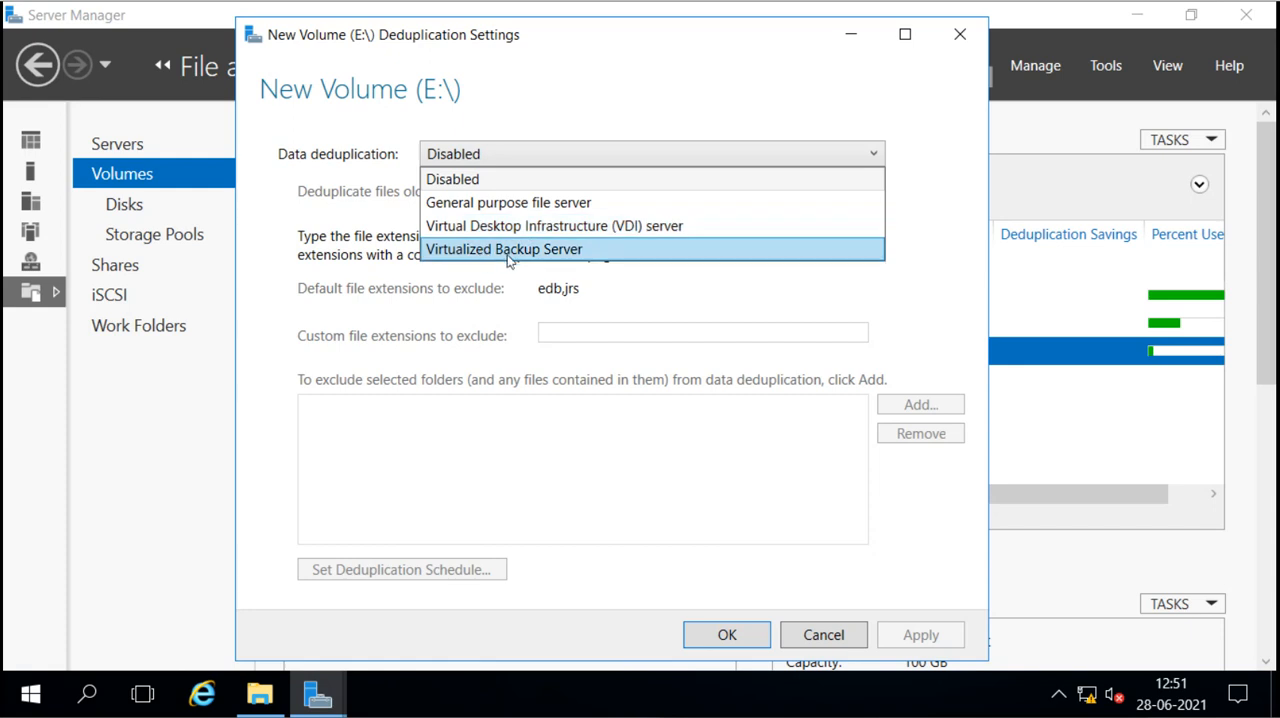
click(505, 204)
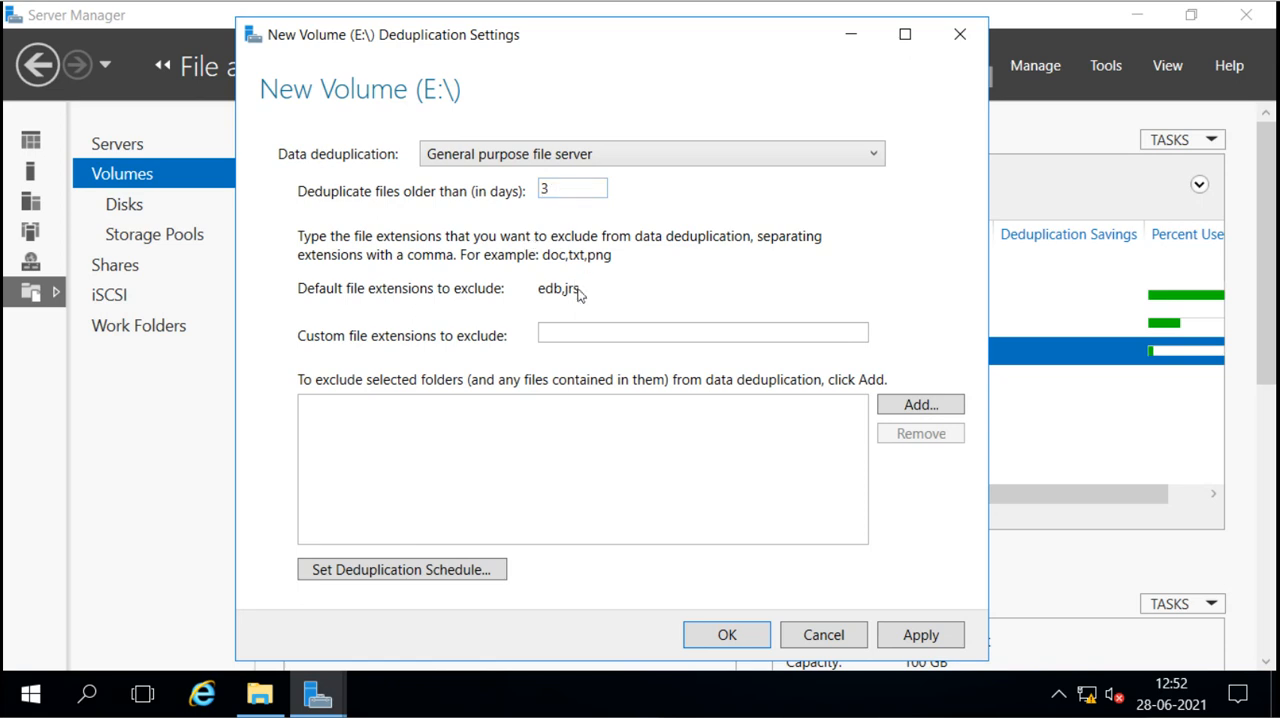
Step: Set the minimum file age for deduplication to 0 days
double_click(570, 191)
text(0)
click(552, 329)
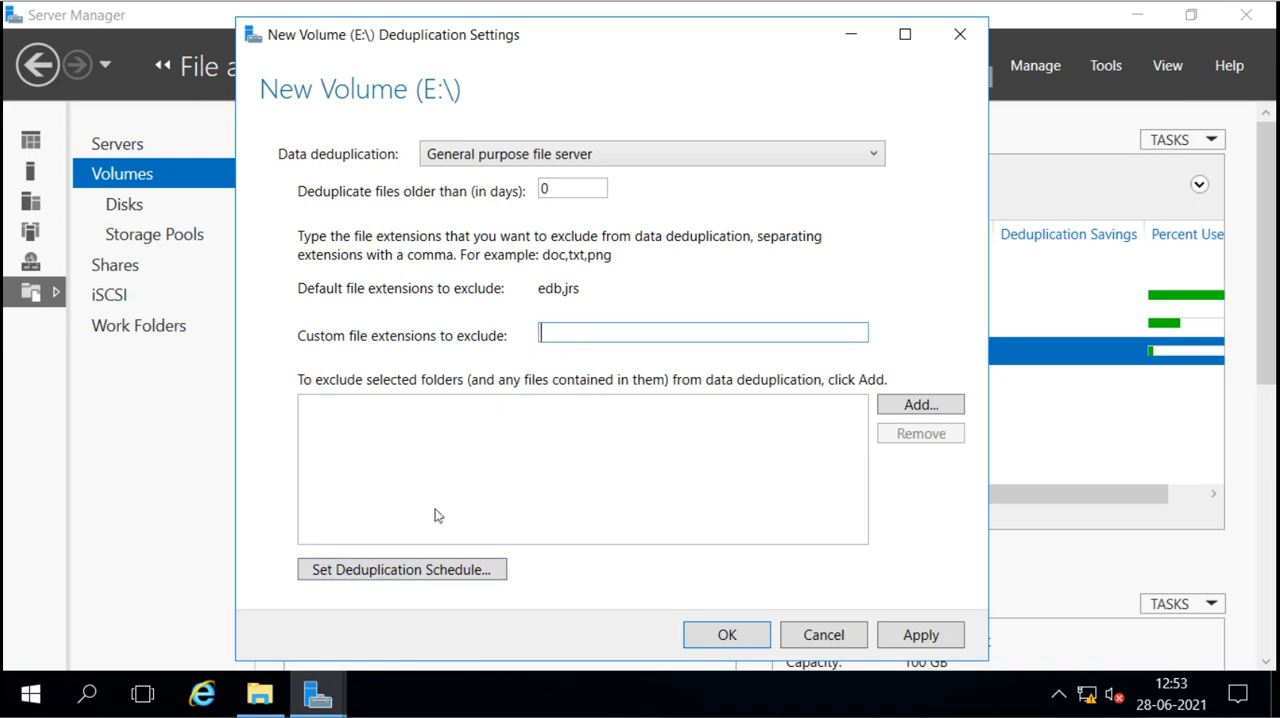
Step: Open the deduplication schedule for the server and enable throughput optimization
click(412, 570)
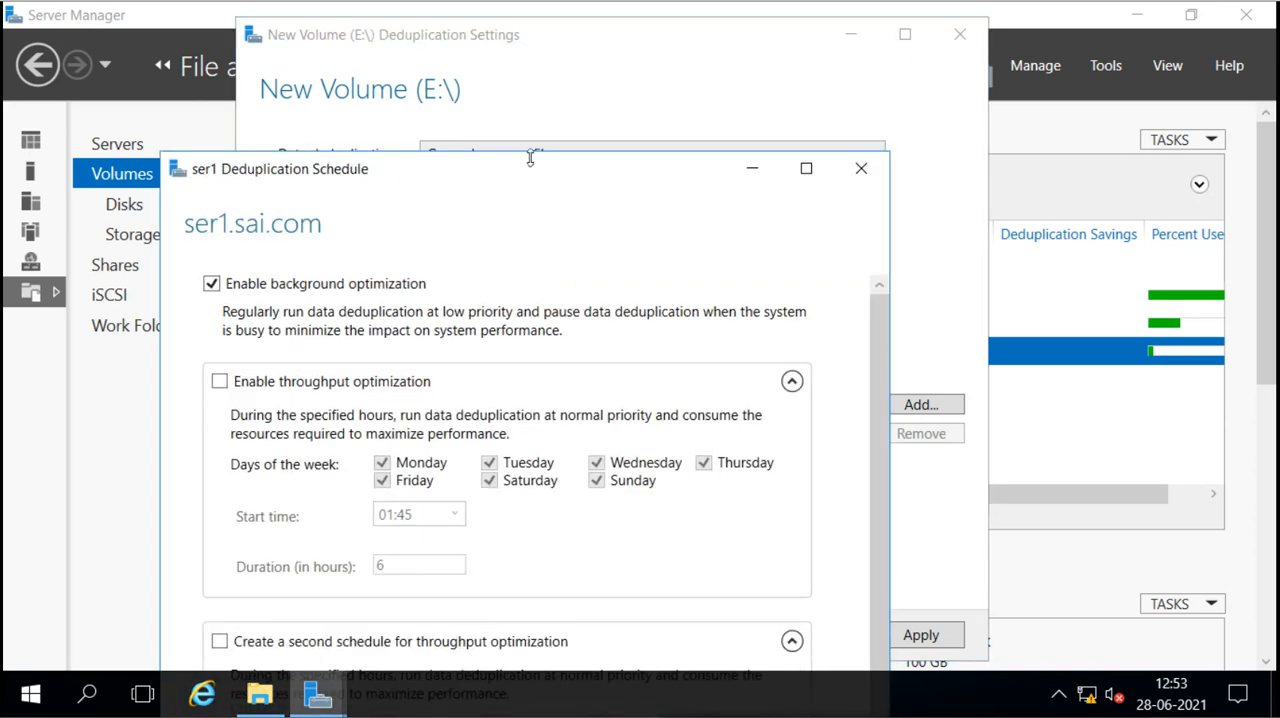
drag(575, 112, 613, 5)
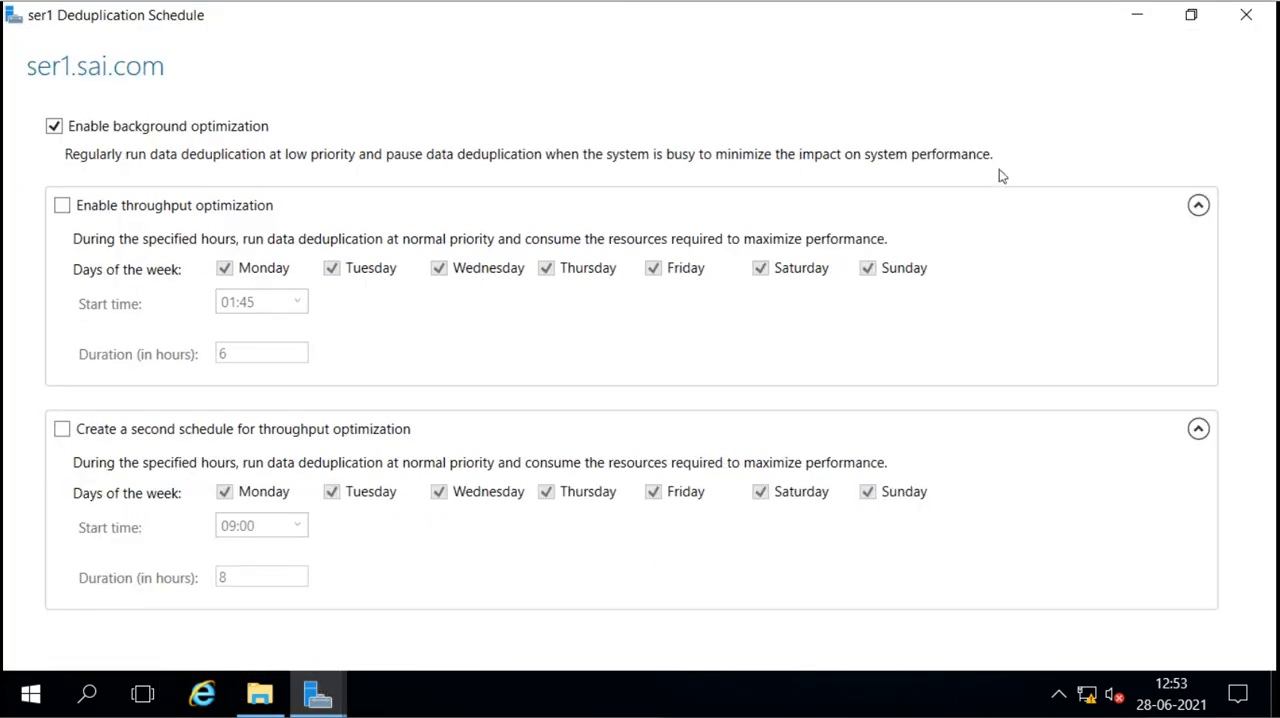
click(1184, 22)
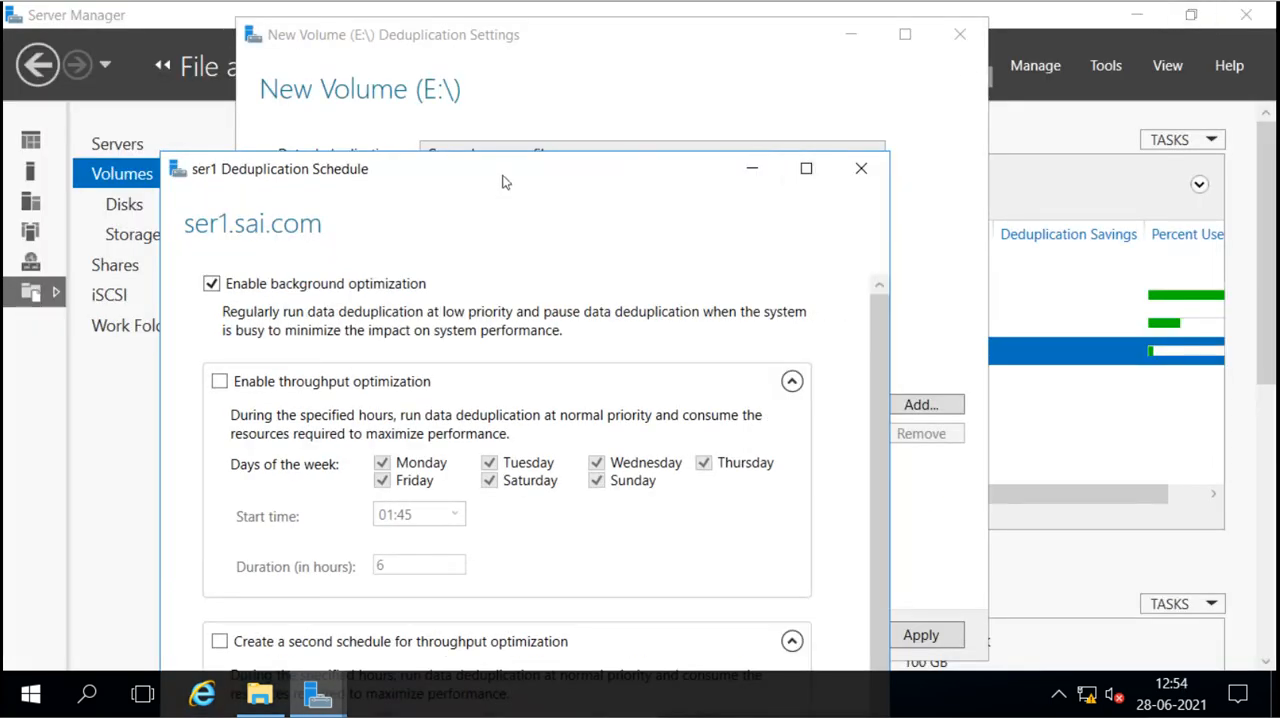
drag(503, 181, 590, 37)
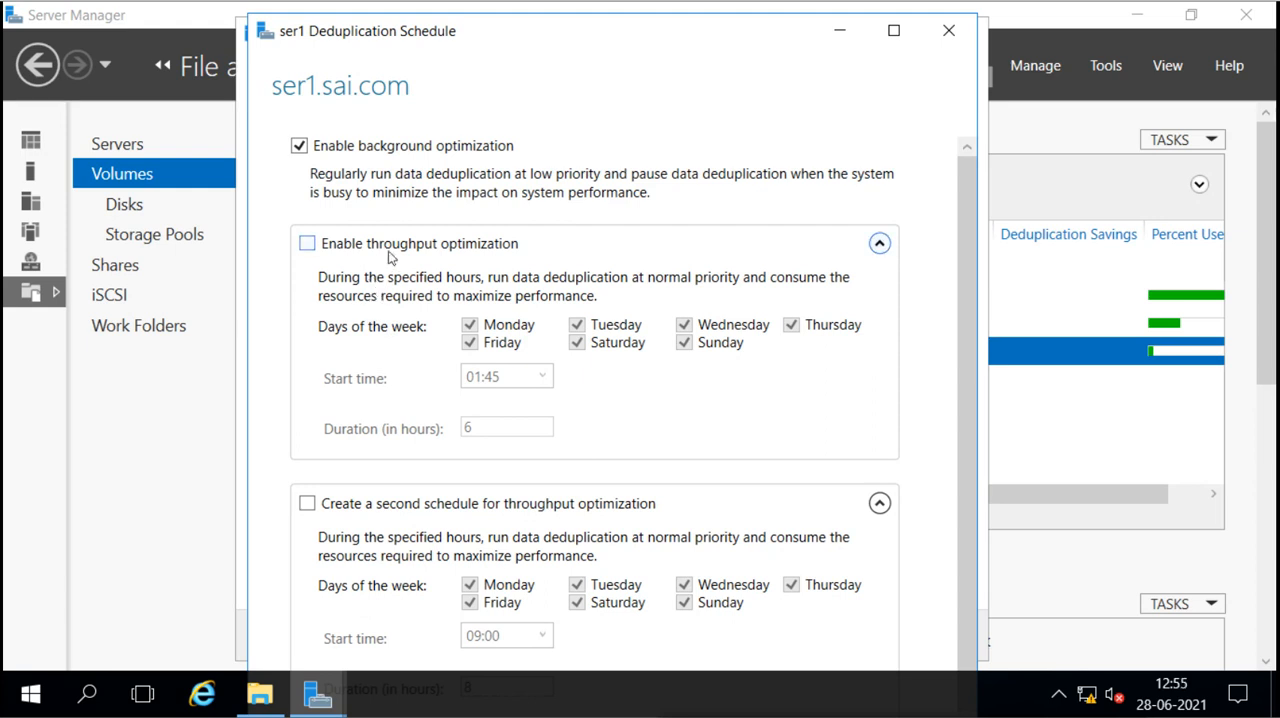
click(308, 245)
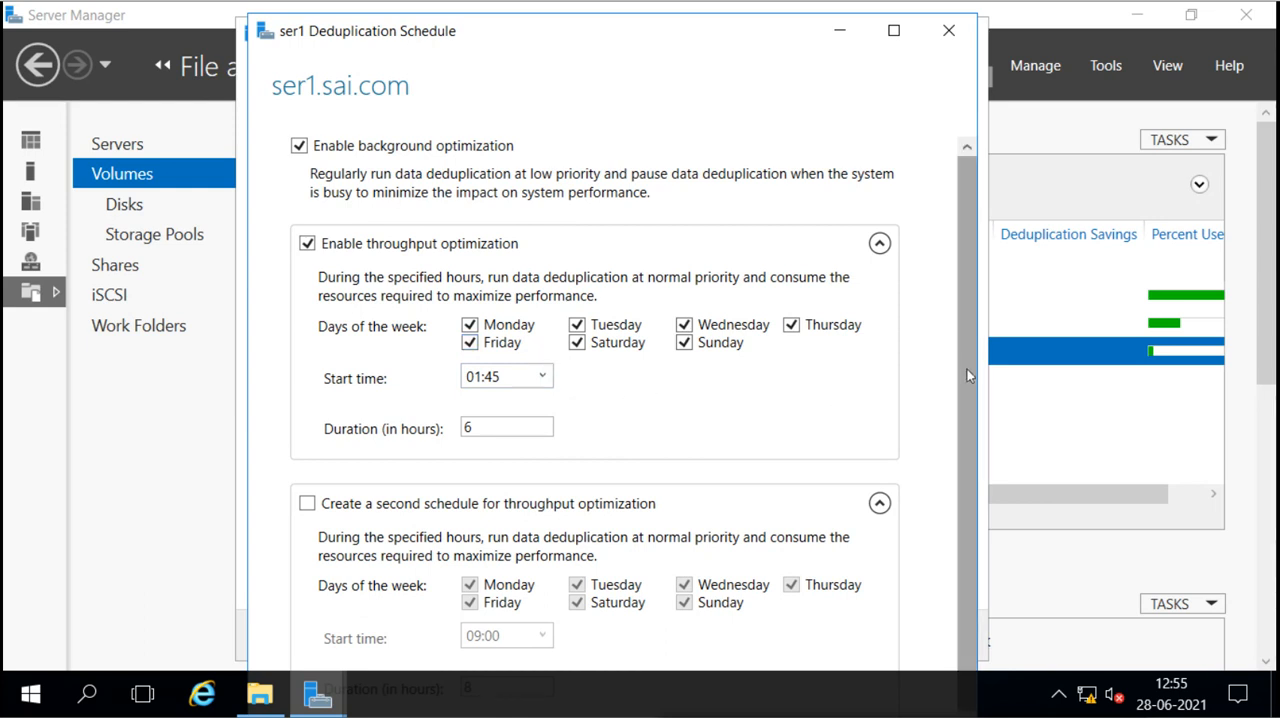
Step: Review the available start times and the duration setting of the first throughput optimization schedule
drag(967, 369, 968, 464)
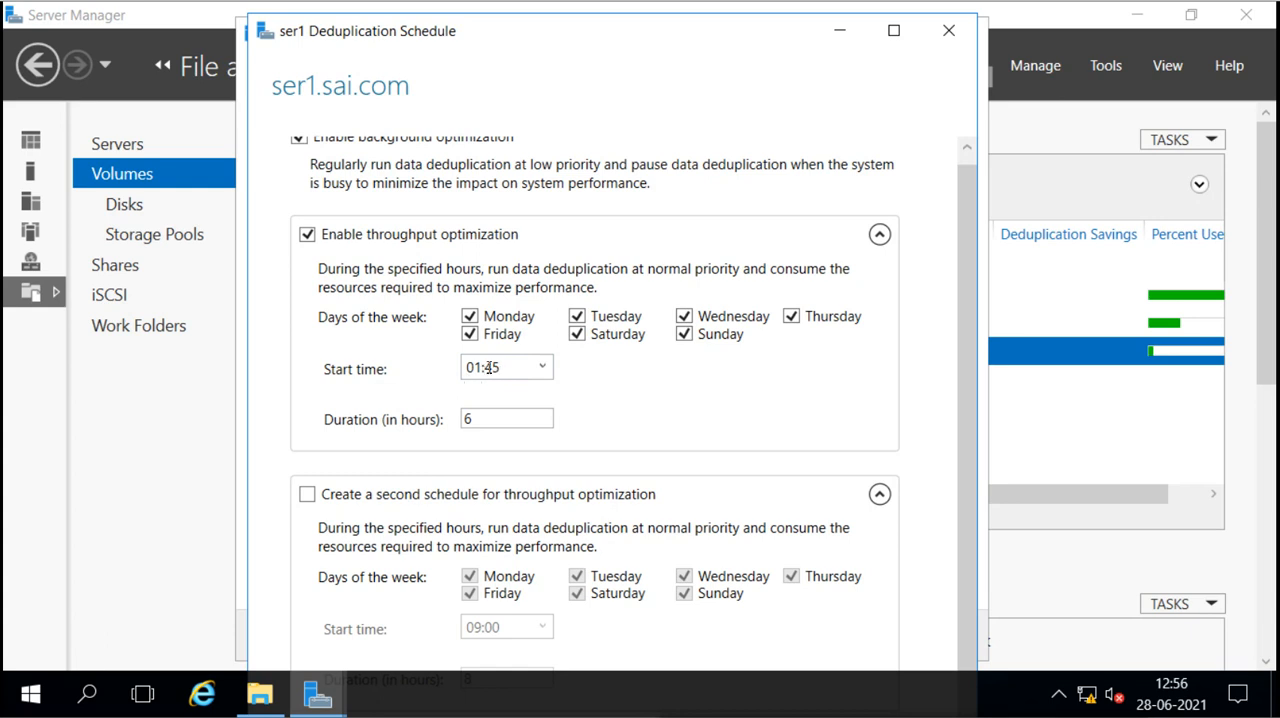
click(542, 369)
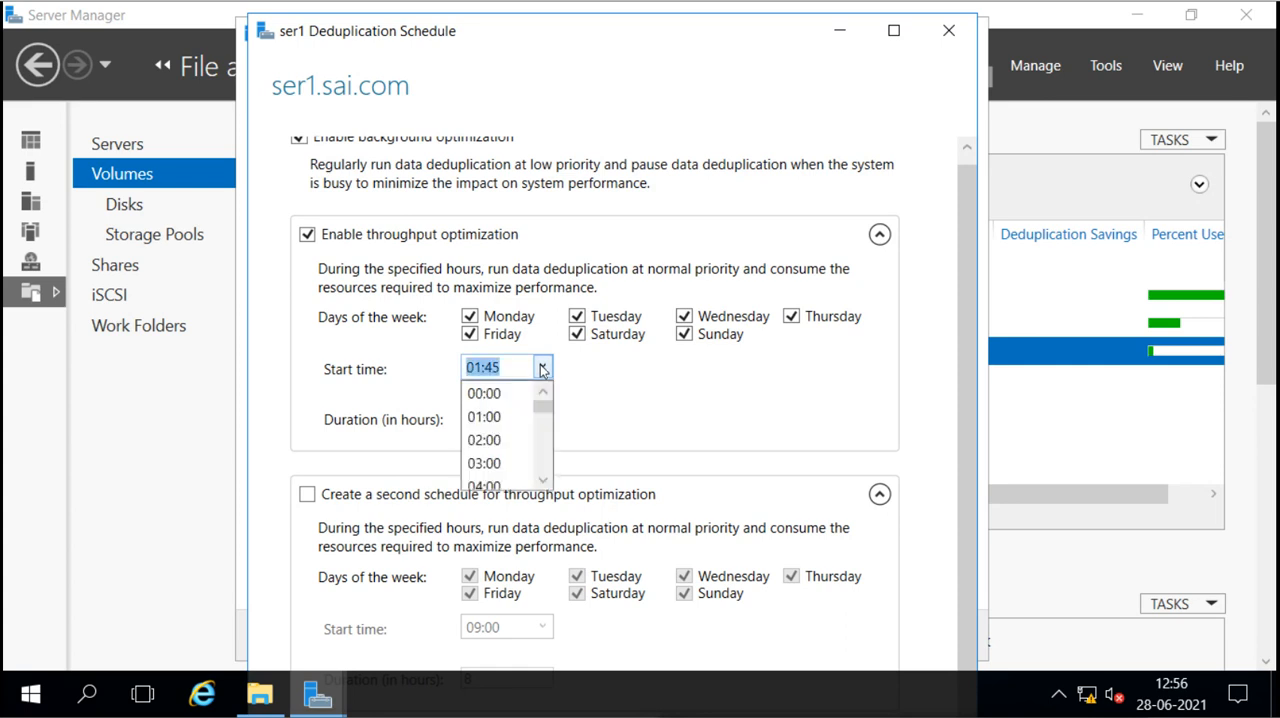
click(545, 436)
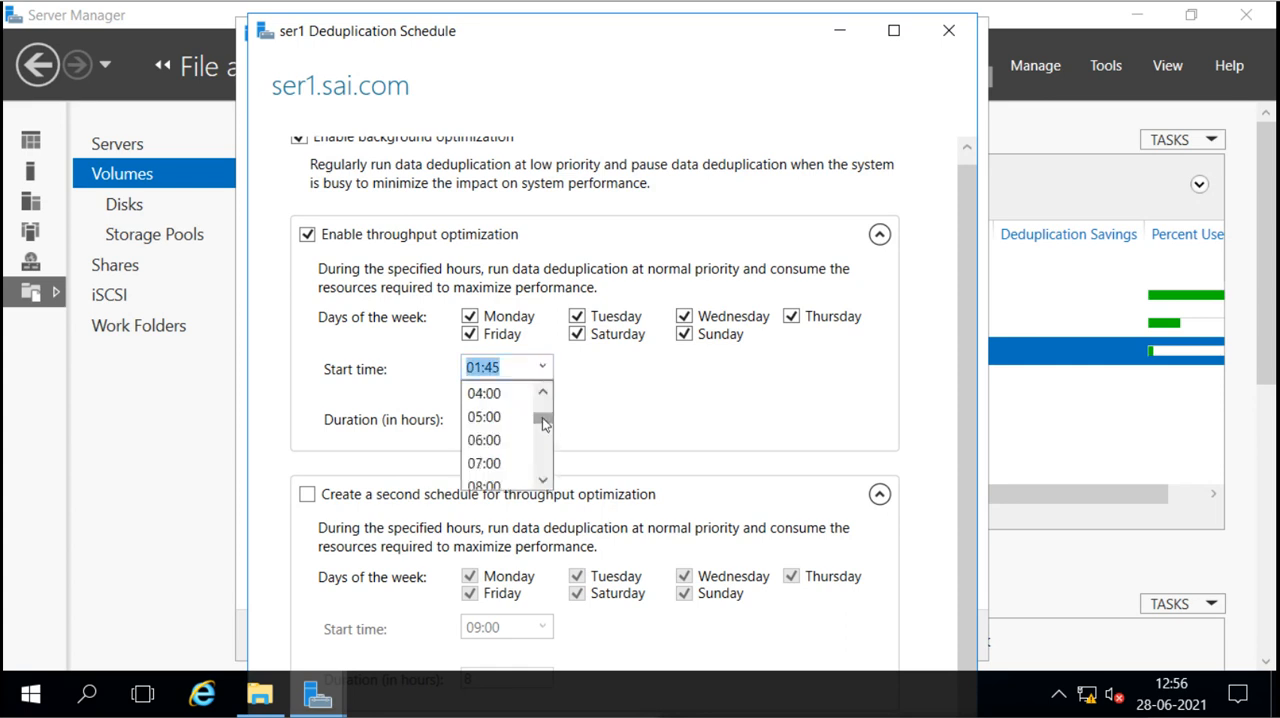
drag(543, 432, 543, 478)
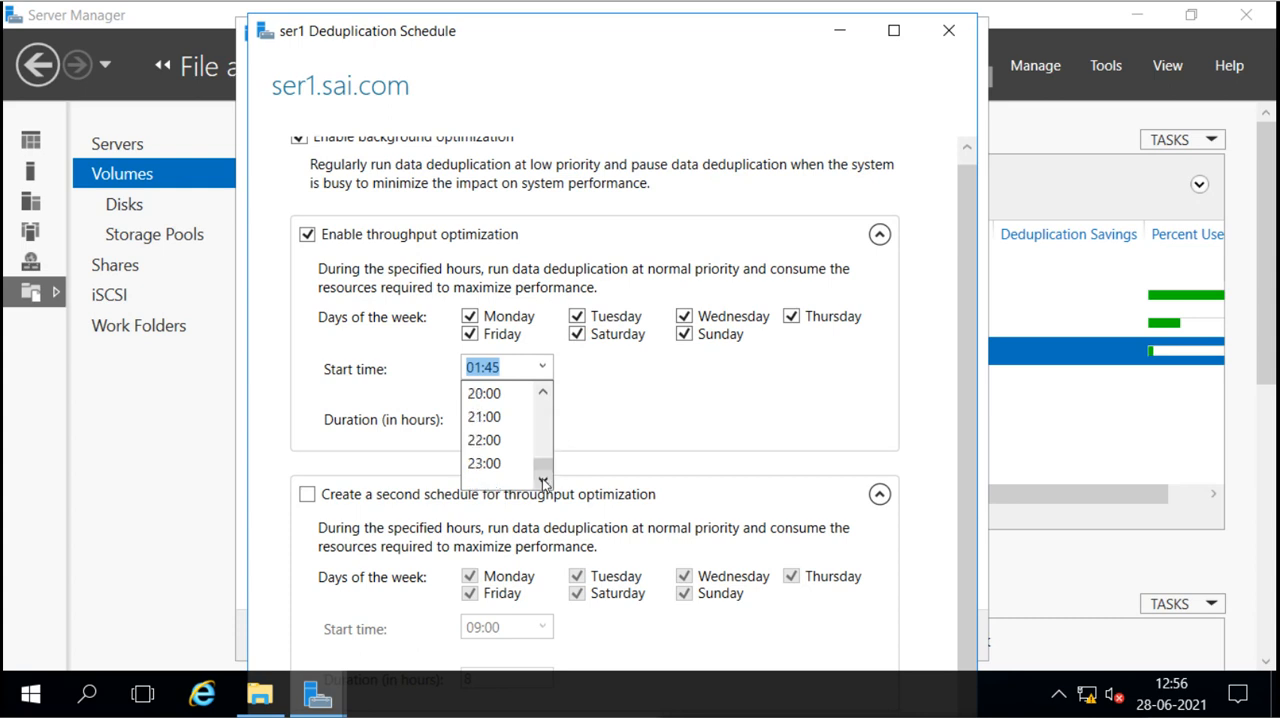
drag(548, 457, 548, 398)
click(566, 394)
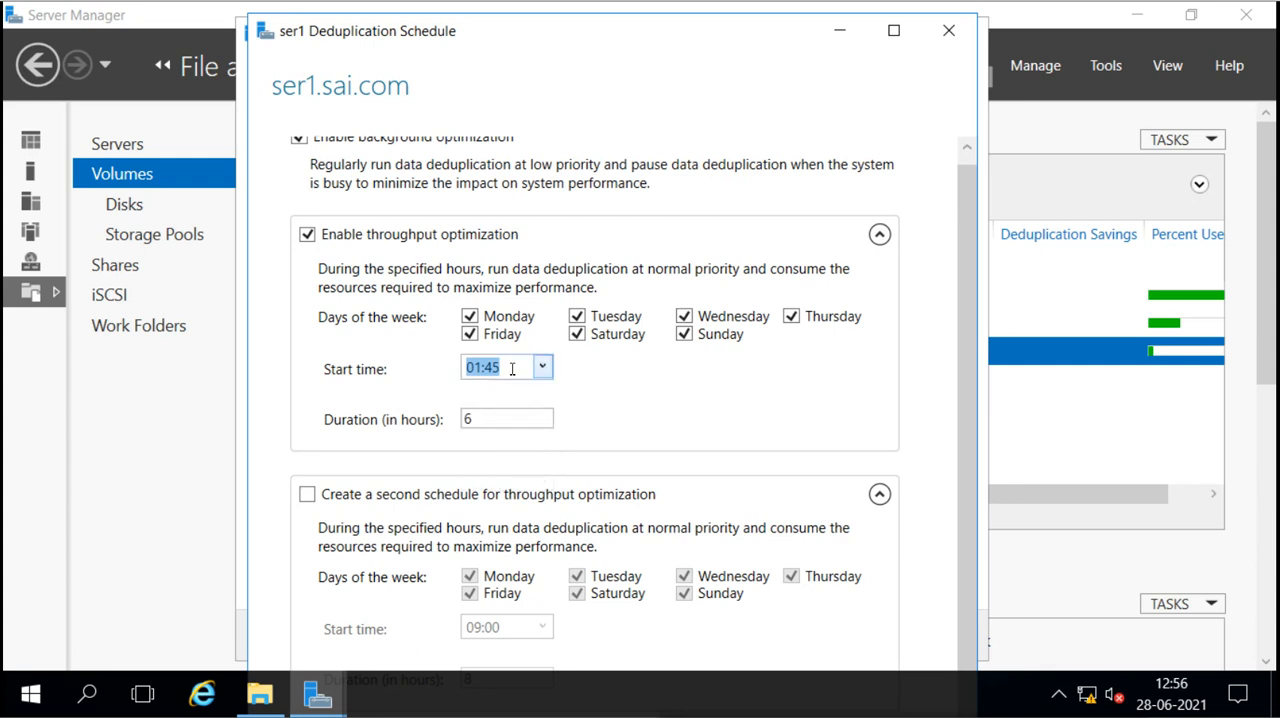
click(471, 367)
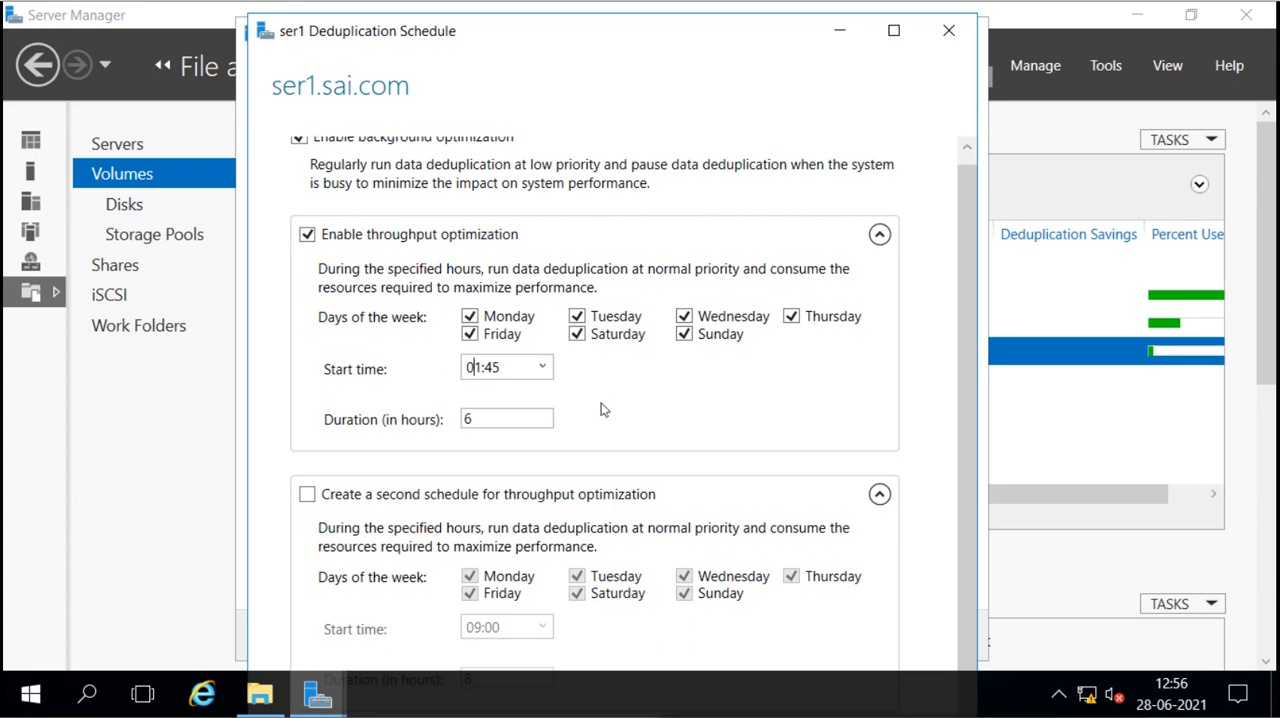
double_click(512, 423)
click(507, 415)
scroll(655, 212, up, 1)
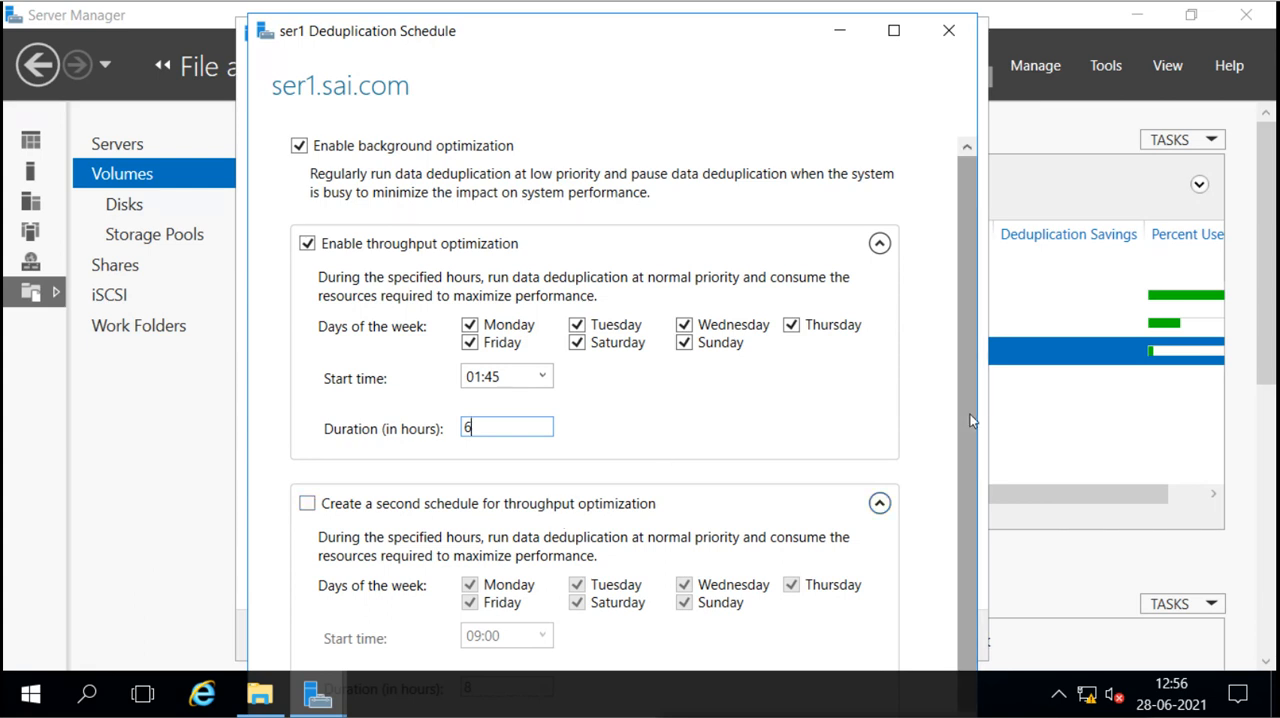
Step: Confirm the deduplication schedule and save the deduplication settings of volume E:
scroll(966, 442, down, 1)
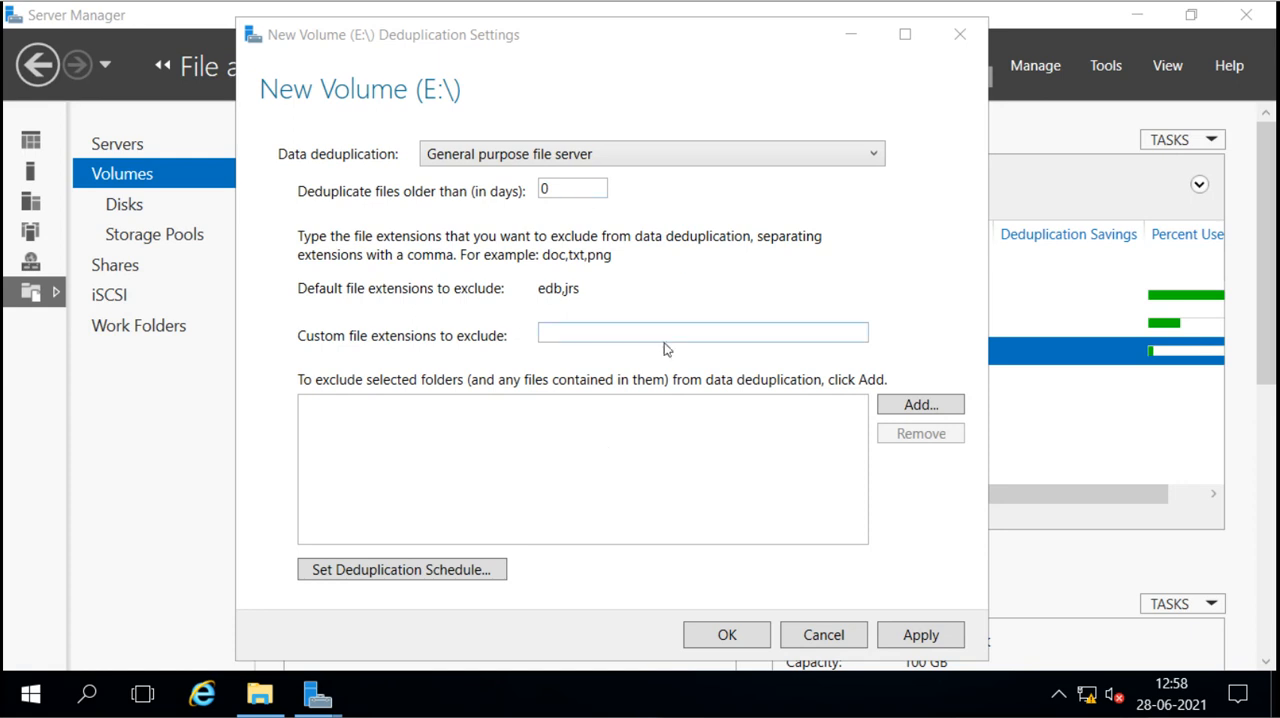
click(725, 636)
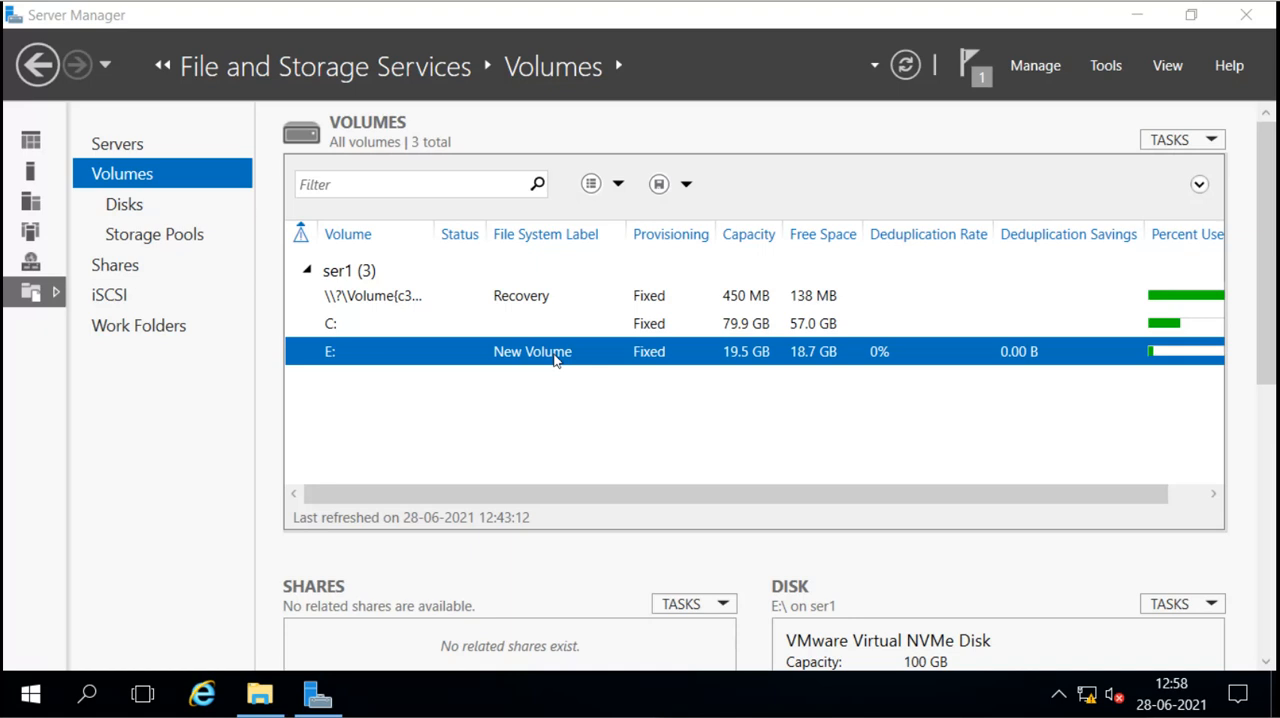
right_click(556, 361)
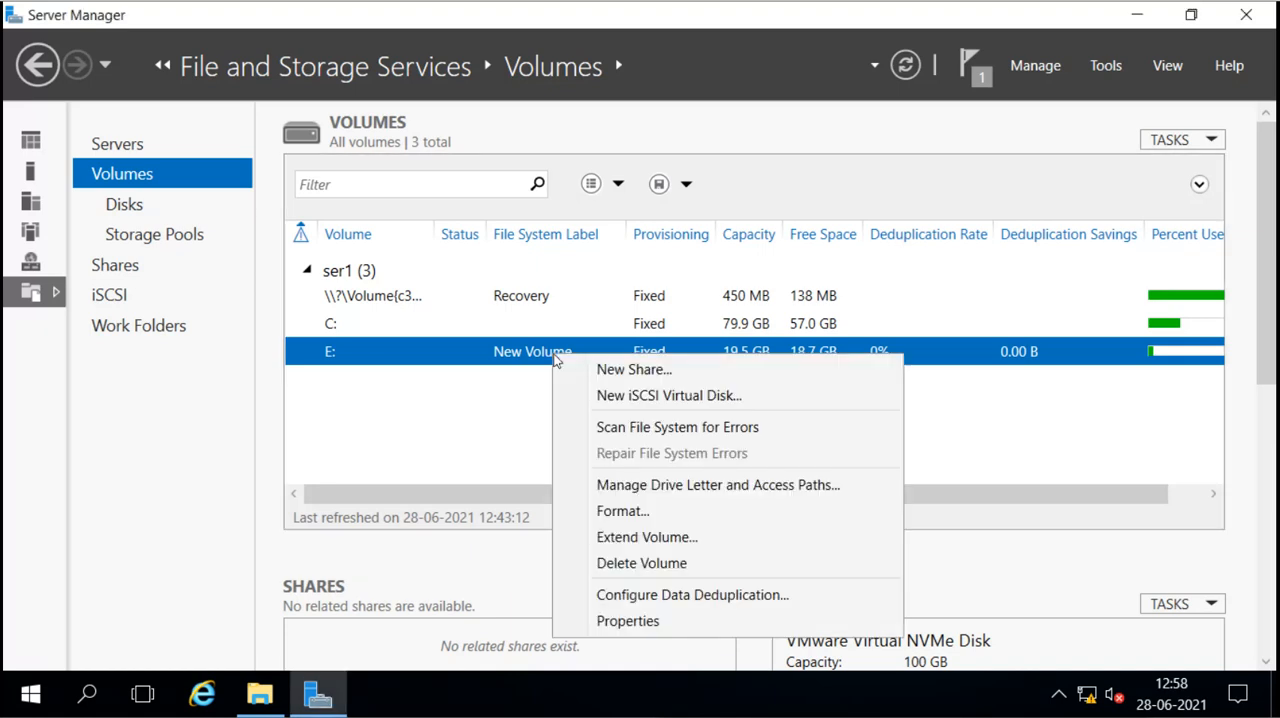
click(502, 408)
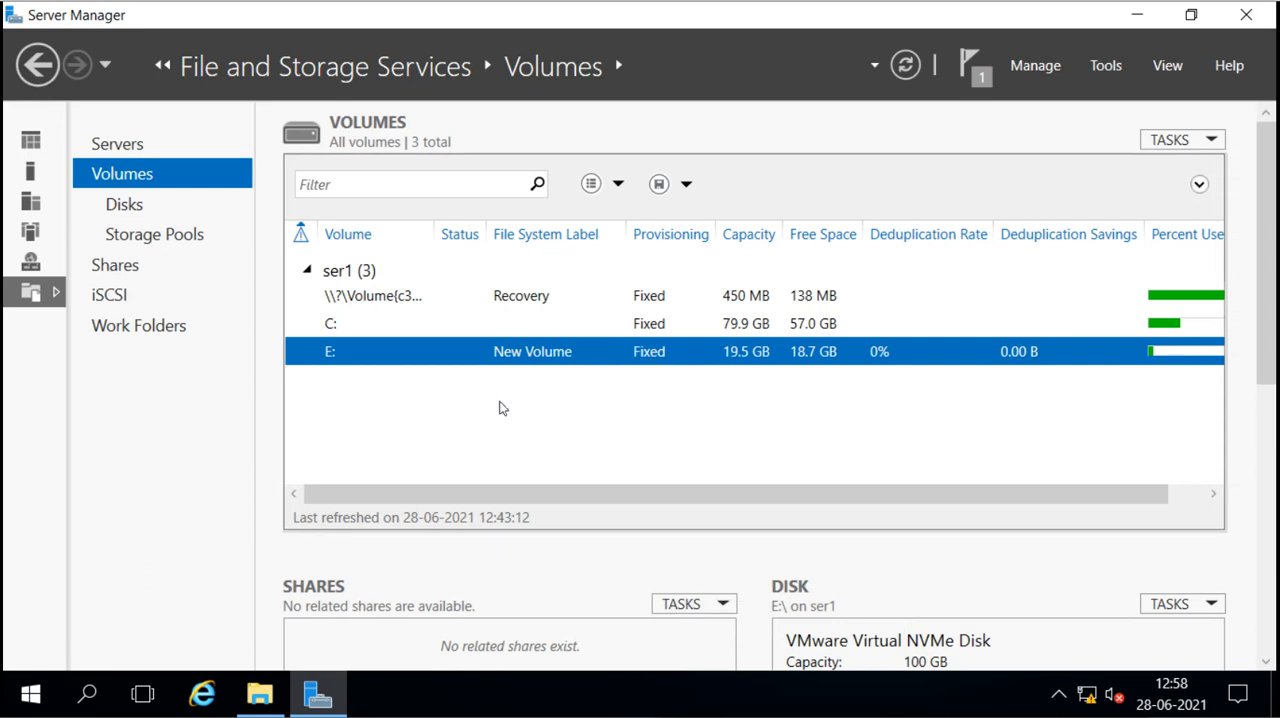
Step: Switch to Windows PowerShell, running it as administrator, and maximize its window
click(33, 695)
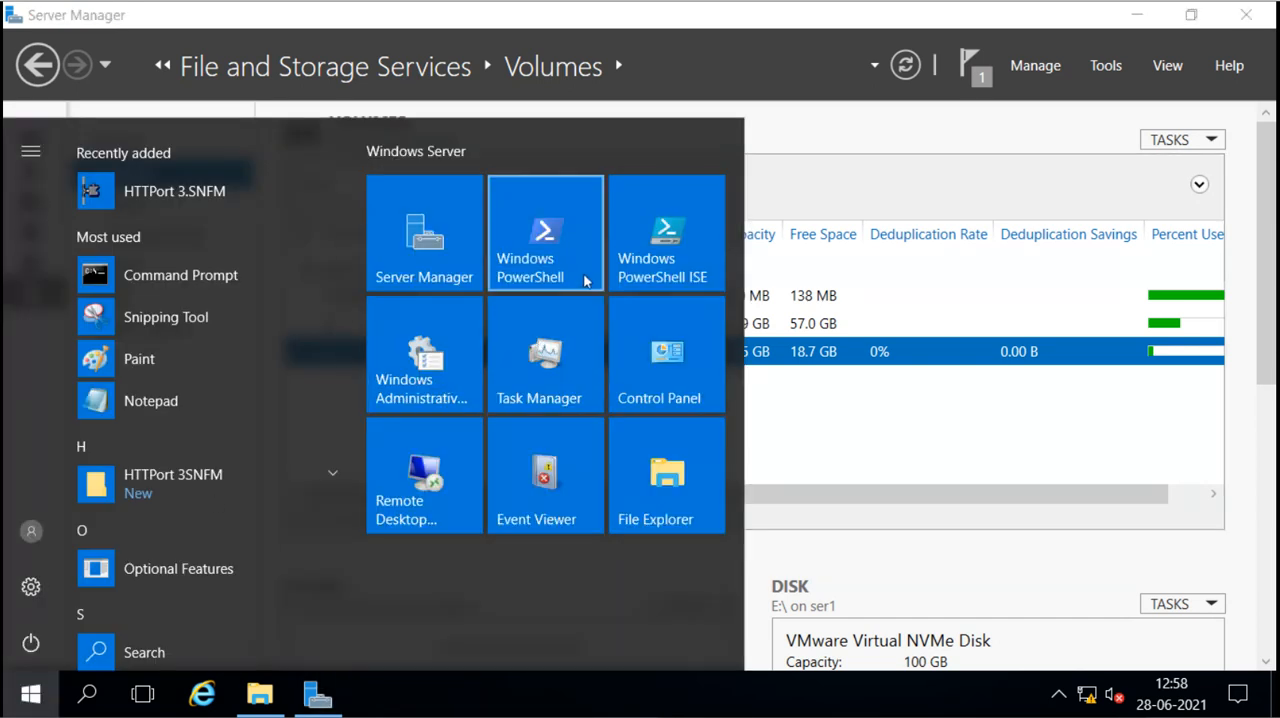
right_click(585, 281)
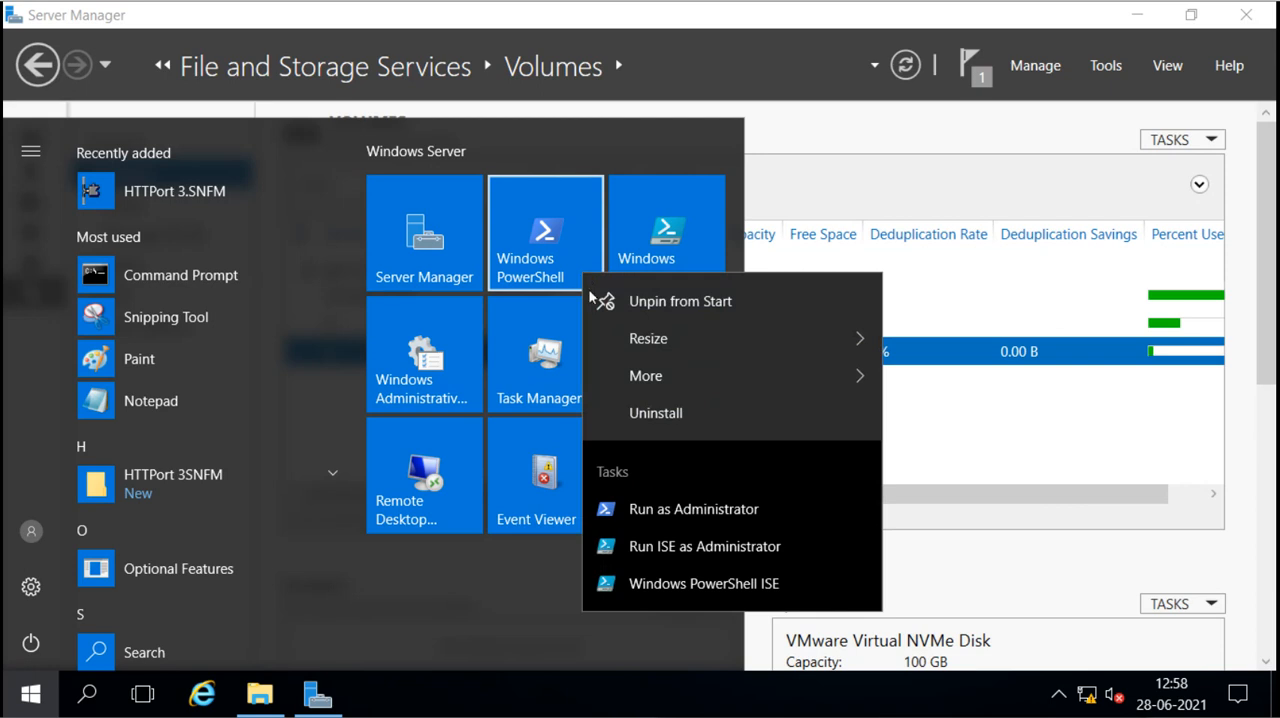
click(661, 512)
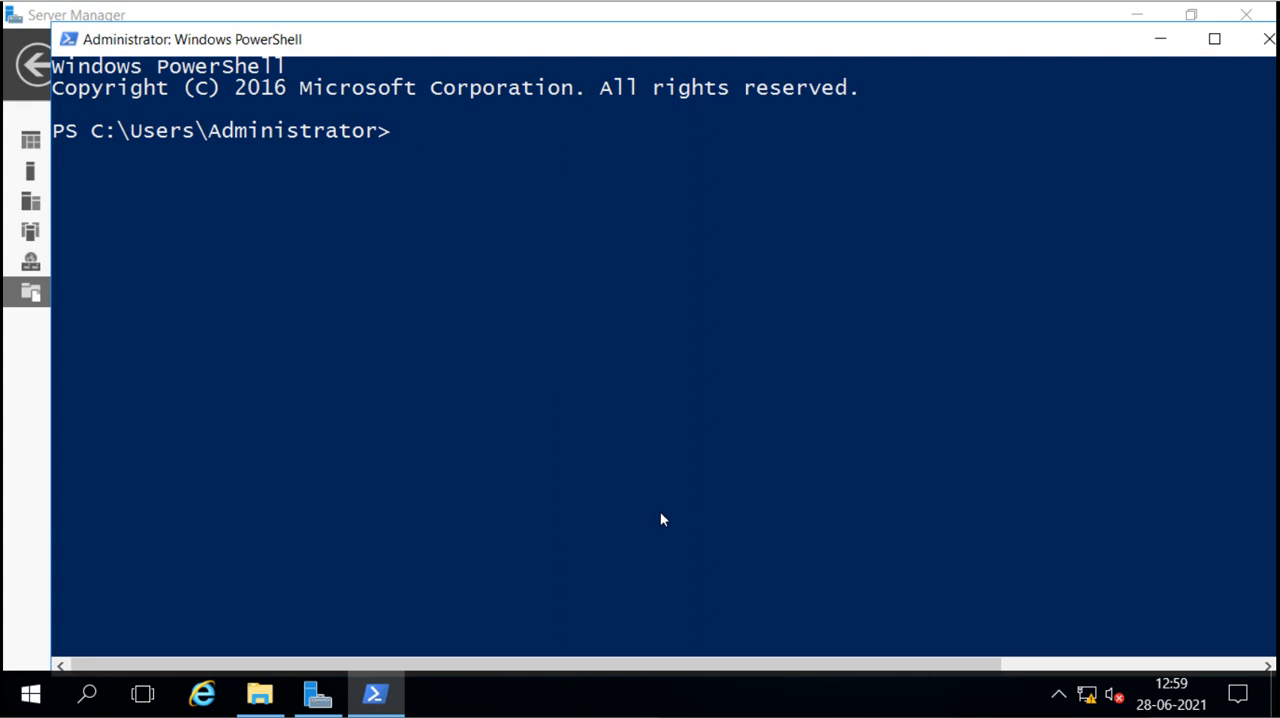
drag(769, 39, 734, 40)
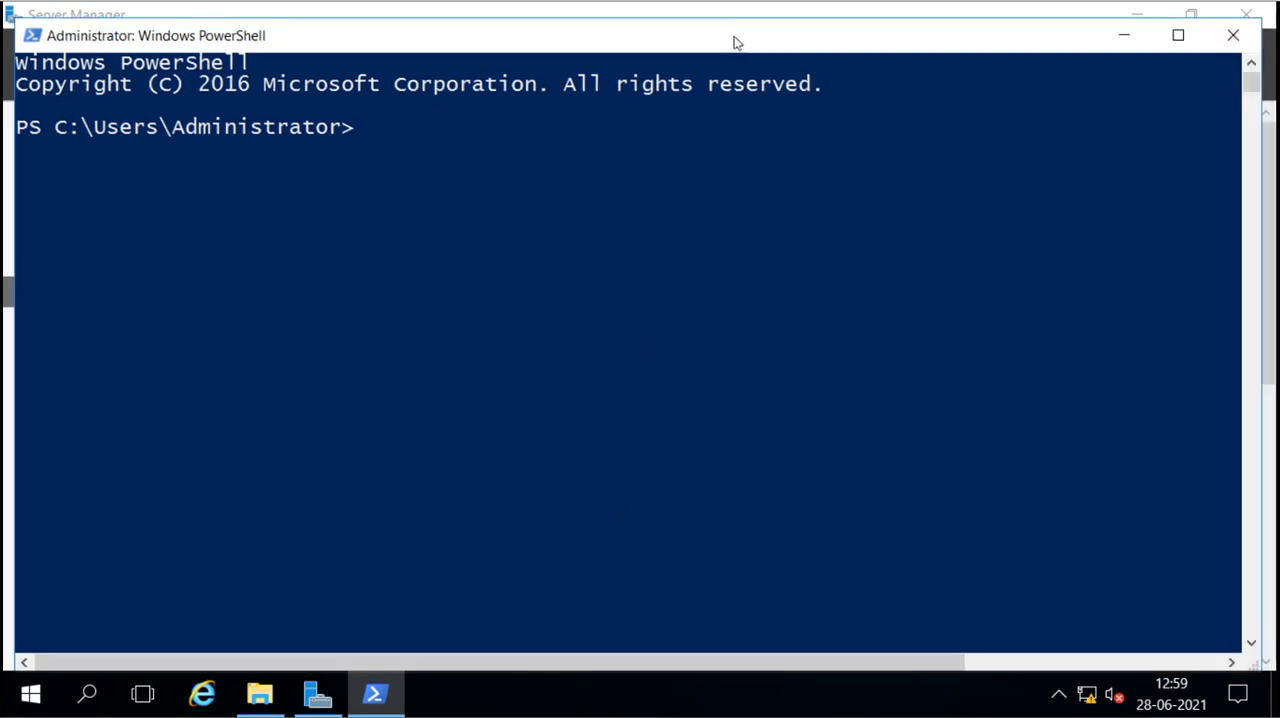
double_click(734, 40)
click(685, 247)
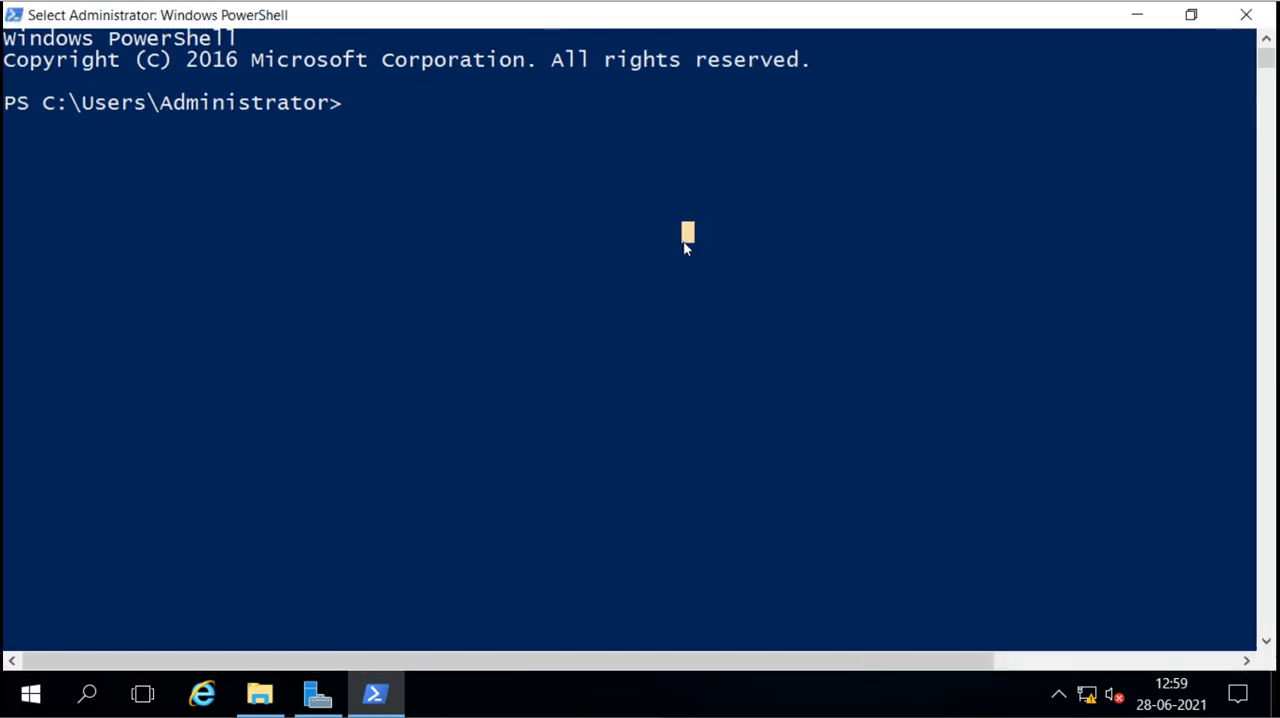
Step: Change the working directory to the root of drive C: with cd\
text(cd\)
key(Return)
key(Return)
key(Return)
key(Return)
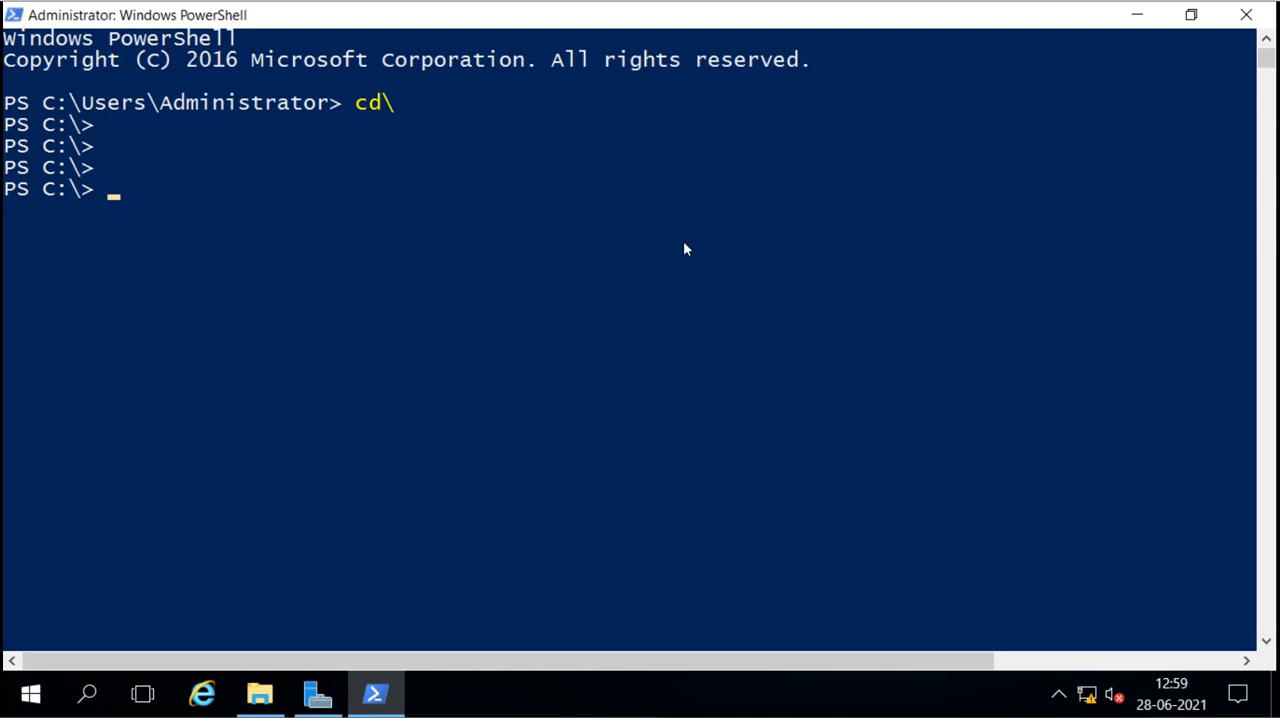
Step: Query the current deduplication jobs with the Get-DedupJob command
text(get-dedu)
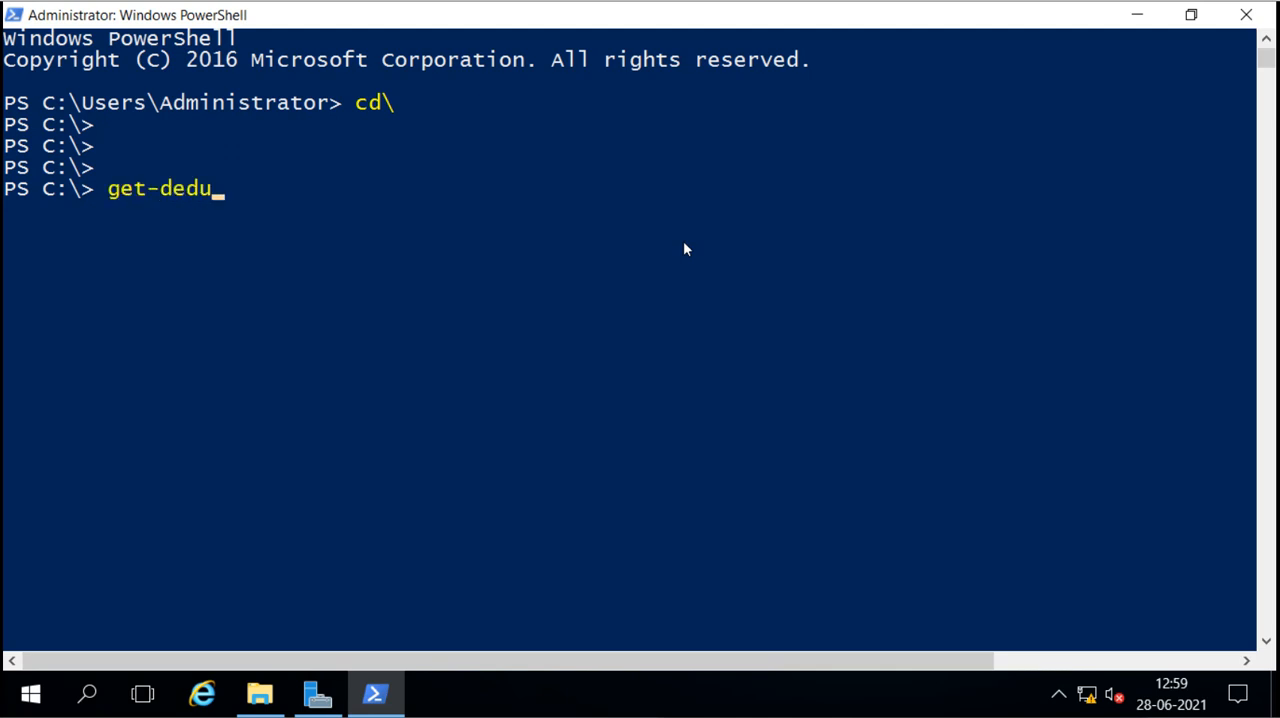
key(Tab)
key(BackSpace)
key(BackSpace)
key(BackSpace)
key(BackSpace)
key(BackSpace)
key(BackSpace)
key(BackSpace)
key(BackSpace)
key(BackSpace)
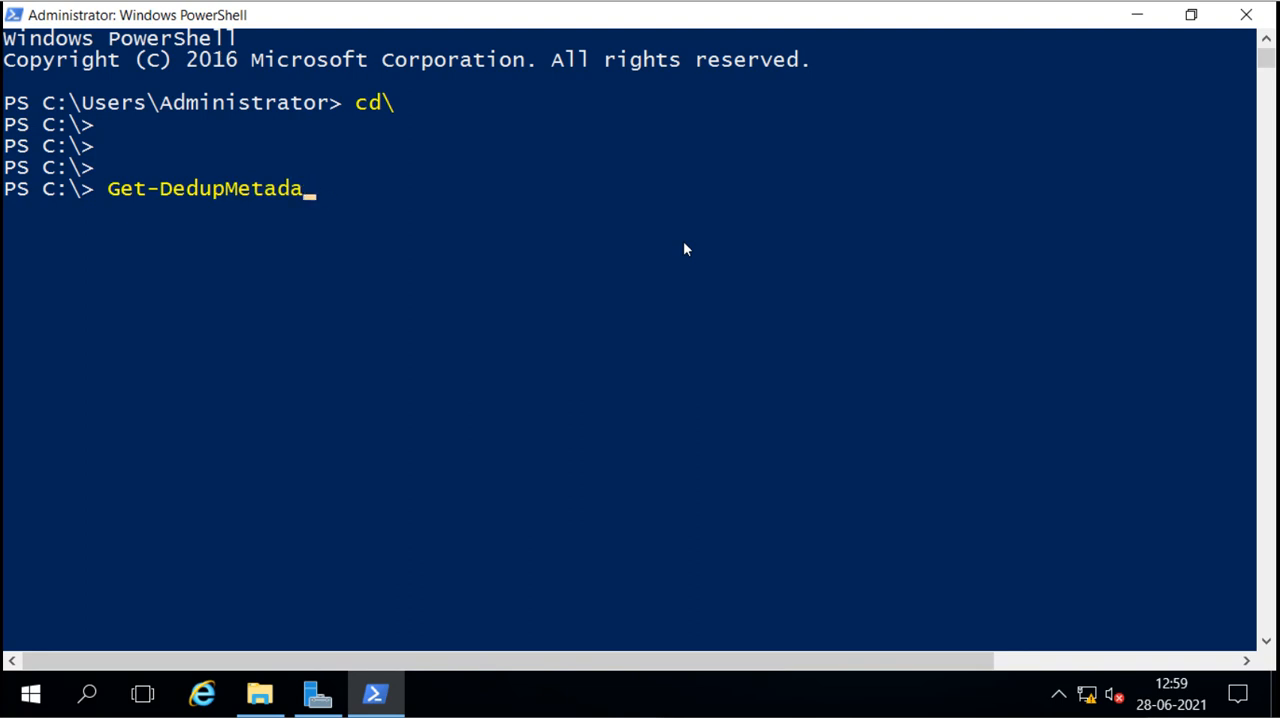
key(Tab)
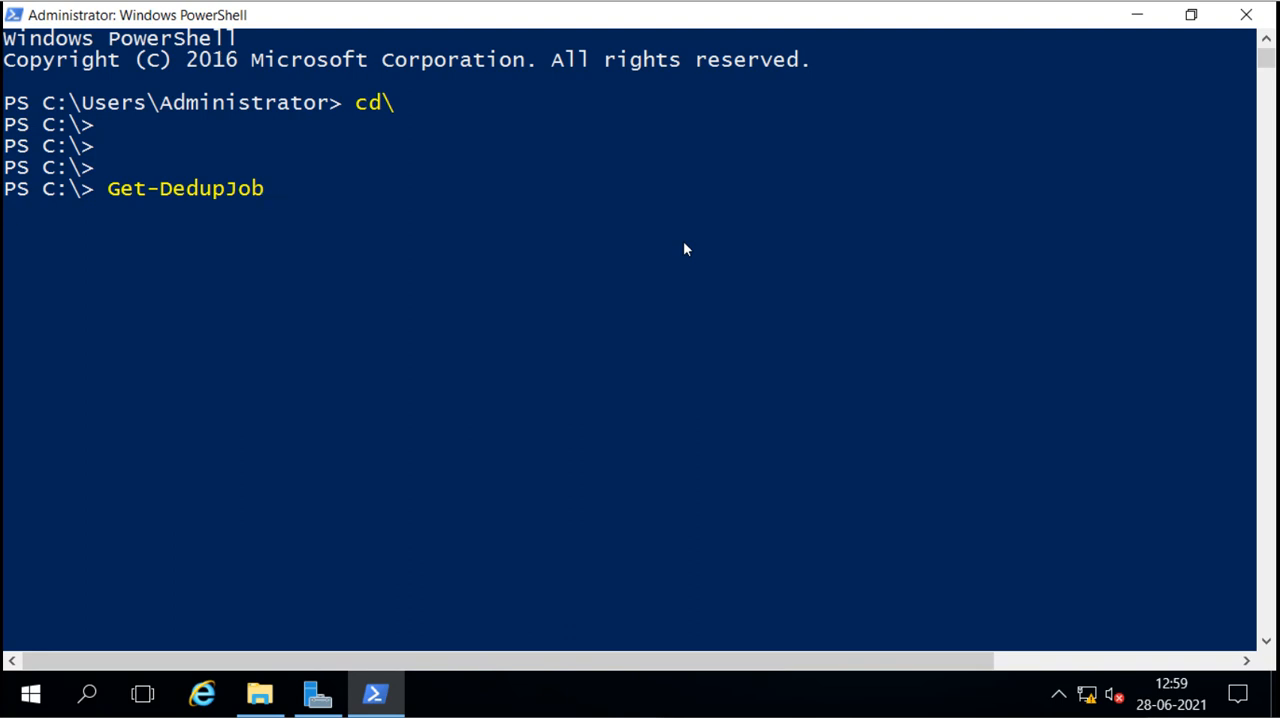
key(Return)
Step: Query the deduplication status of the server's volumes with the Get-DedupStatus command
key(Up)
key(BackSpace)
key(BackSpace)
key(BackSpace)
text(s)
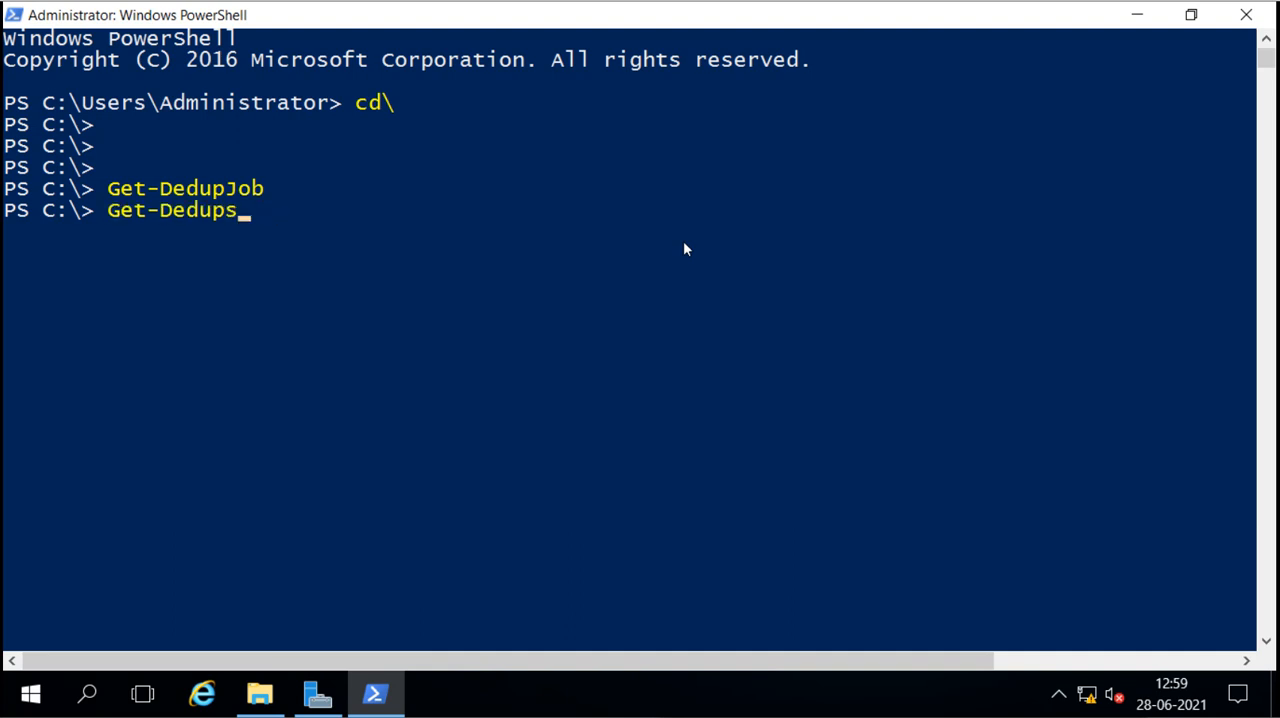
key(Tab)
key(Tab)
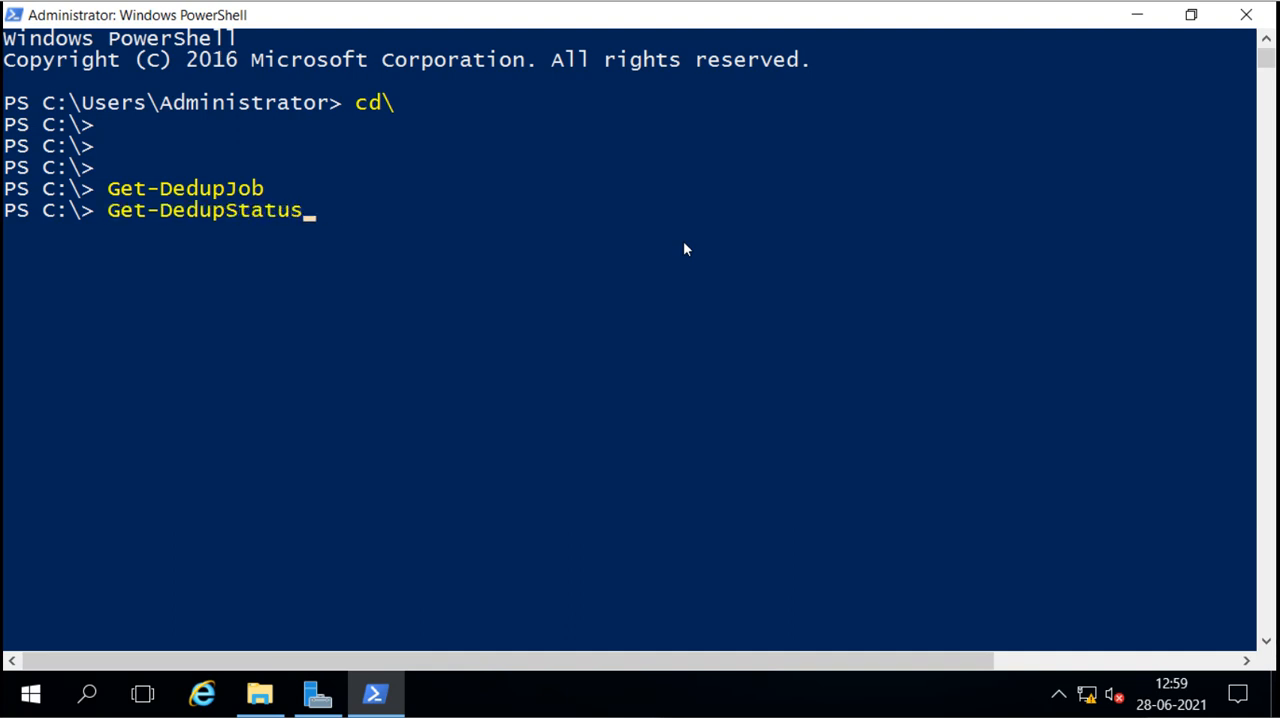
key(Return)
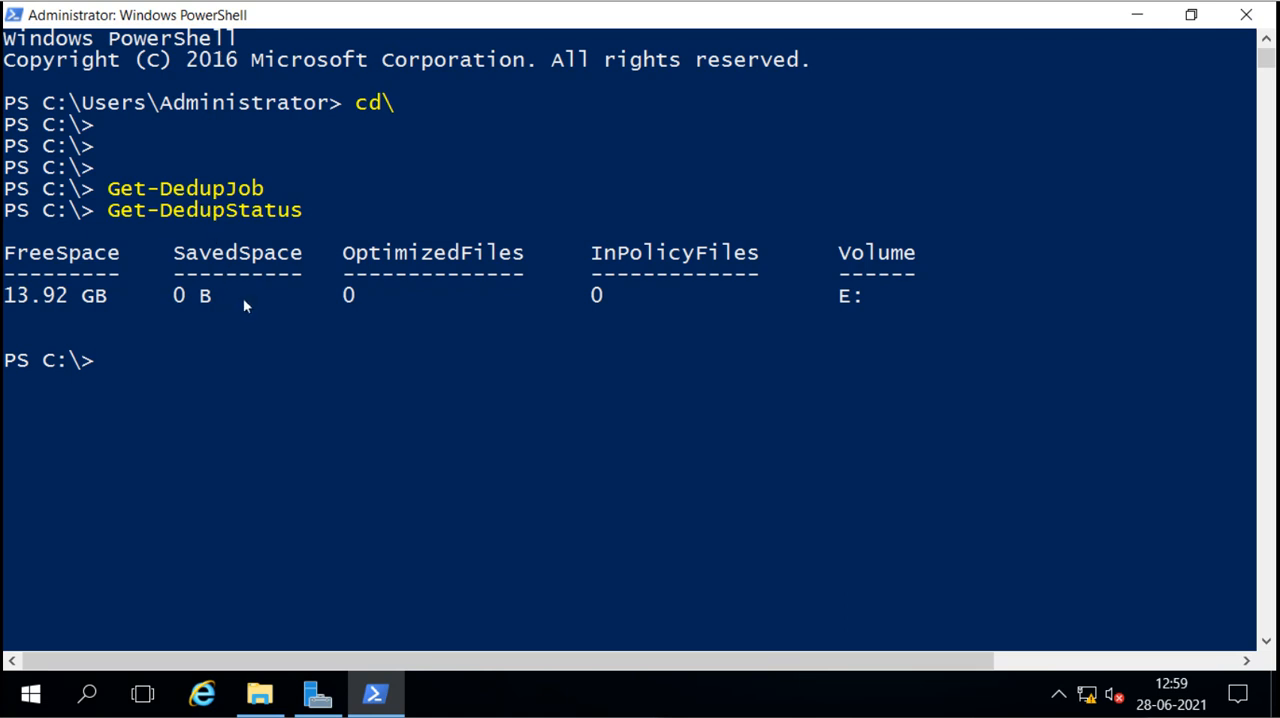
Step: List the configured deduplication schedules with the Get-DedupSchedule command
key(Up)
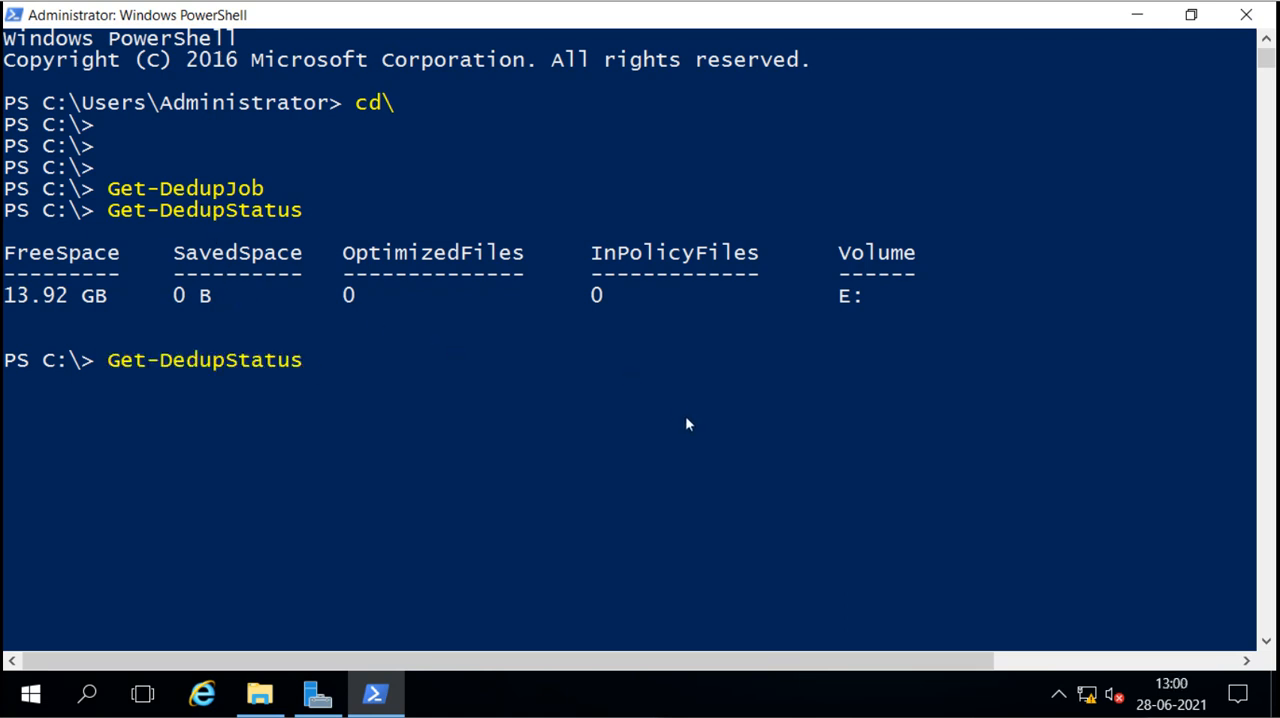
key(BackSpace)
key(BackSpace)
key(BackSpace)
key(BackSpace)
key(BackSpace)
key(BackSpace)
text(s)
key(Tab)
key(Return)
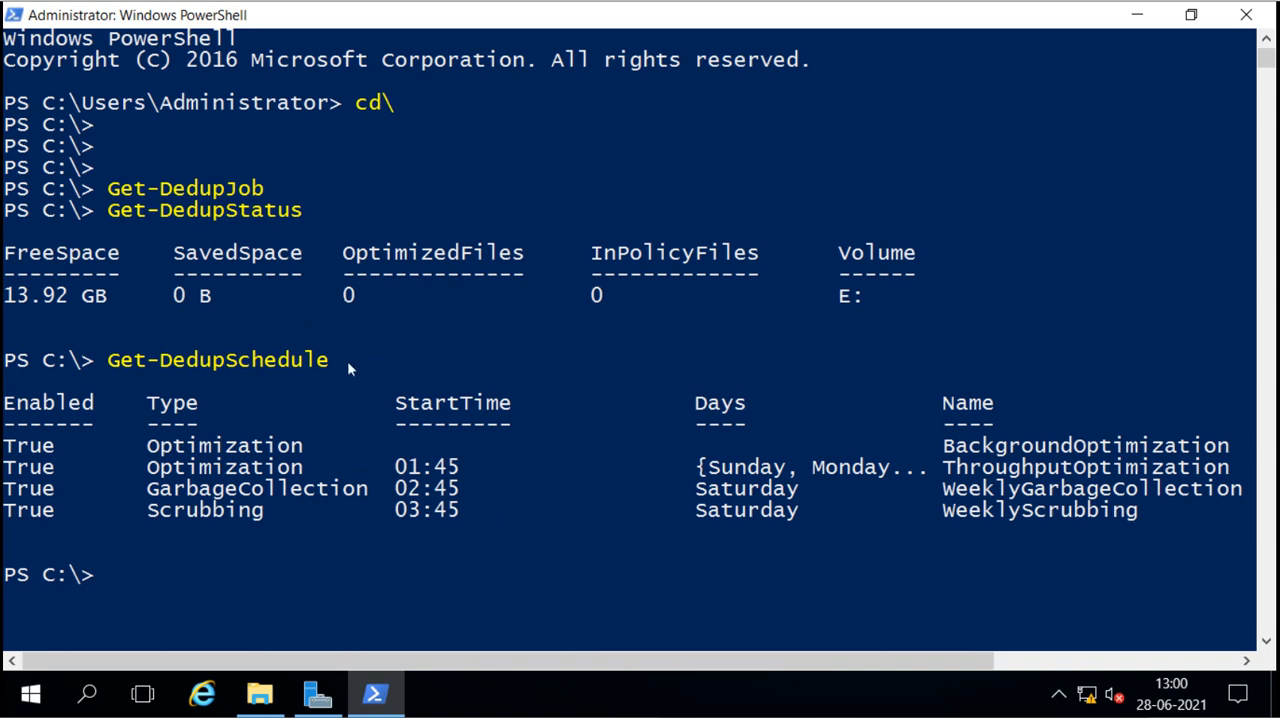
Step: Run Get-DedupJob again to check for active deduplication jobs before starting one manually
key(Up)
key(Up)
key(Up)
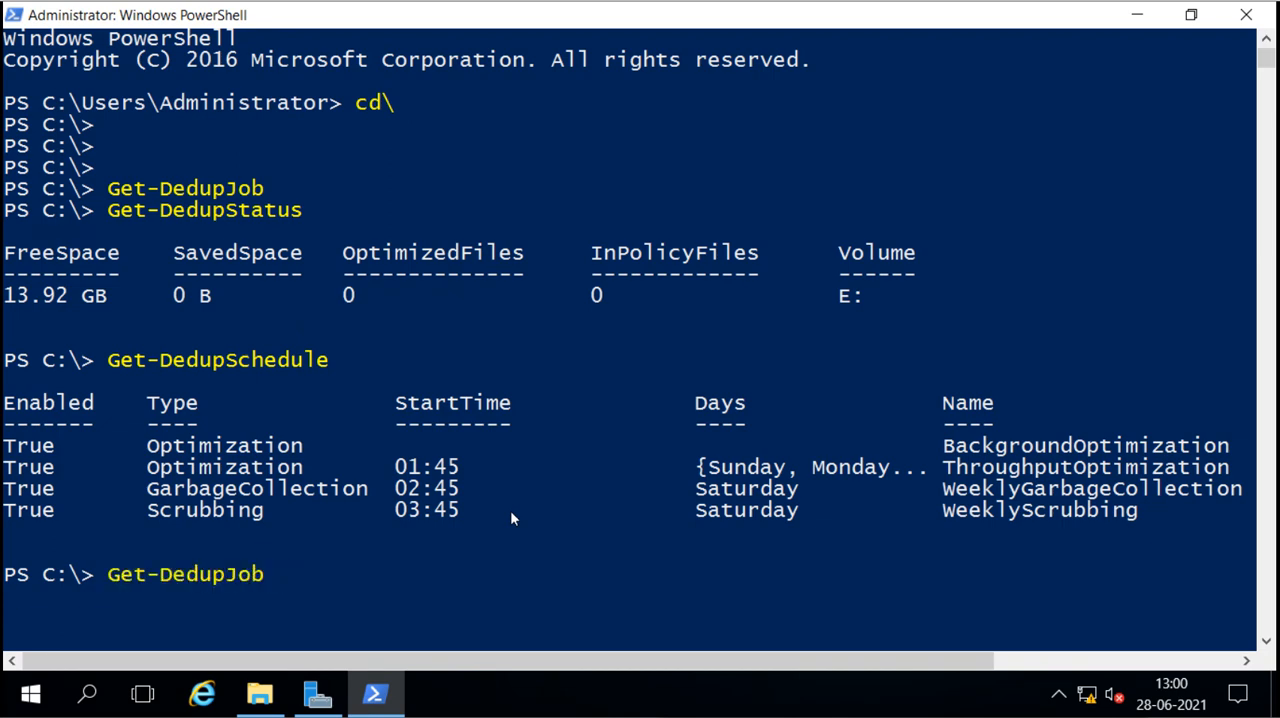
key(Return)
Step: Start a manual optimization job on volume E: by running Start-DedupJob -Volume e: -Type Optimization
text(Start-DedupJob -Volume e: -Type Optimization)
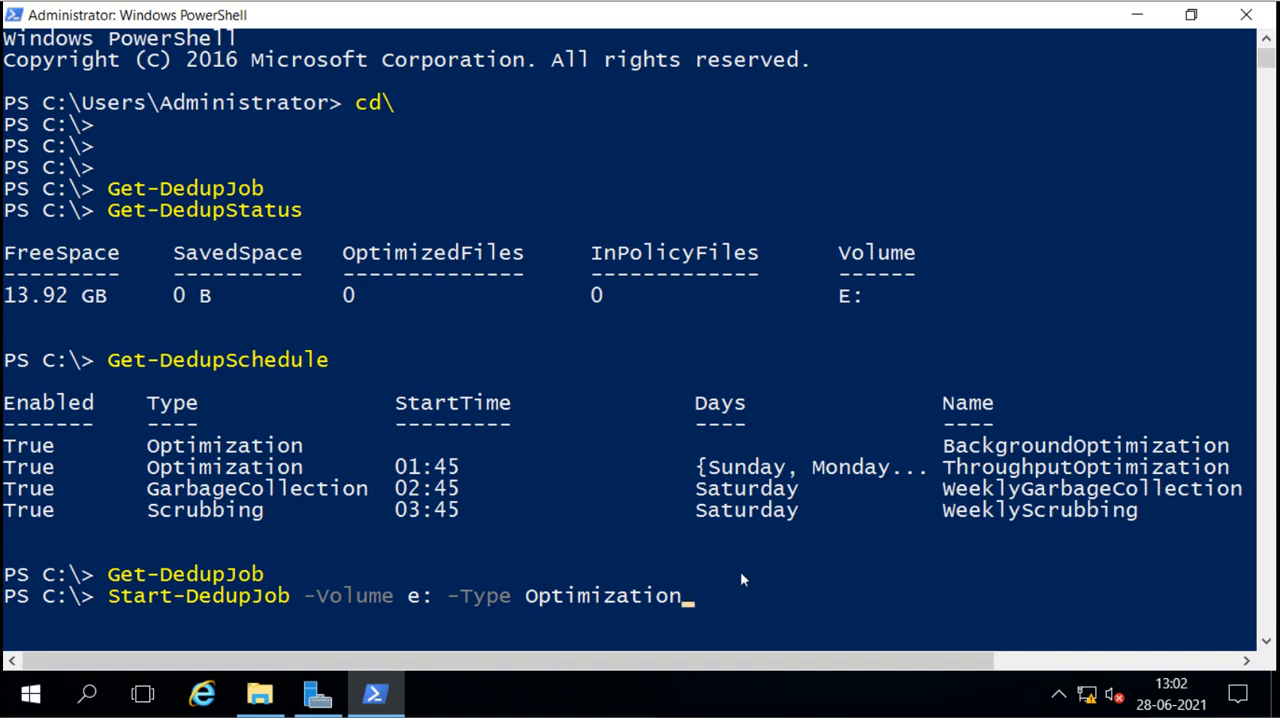
click(779, 584)
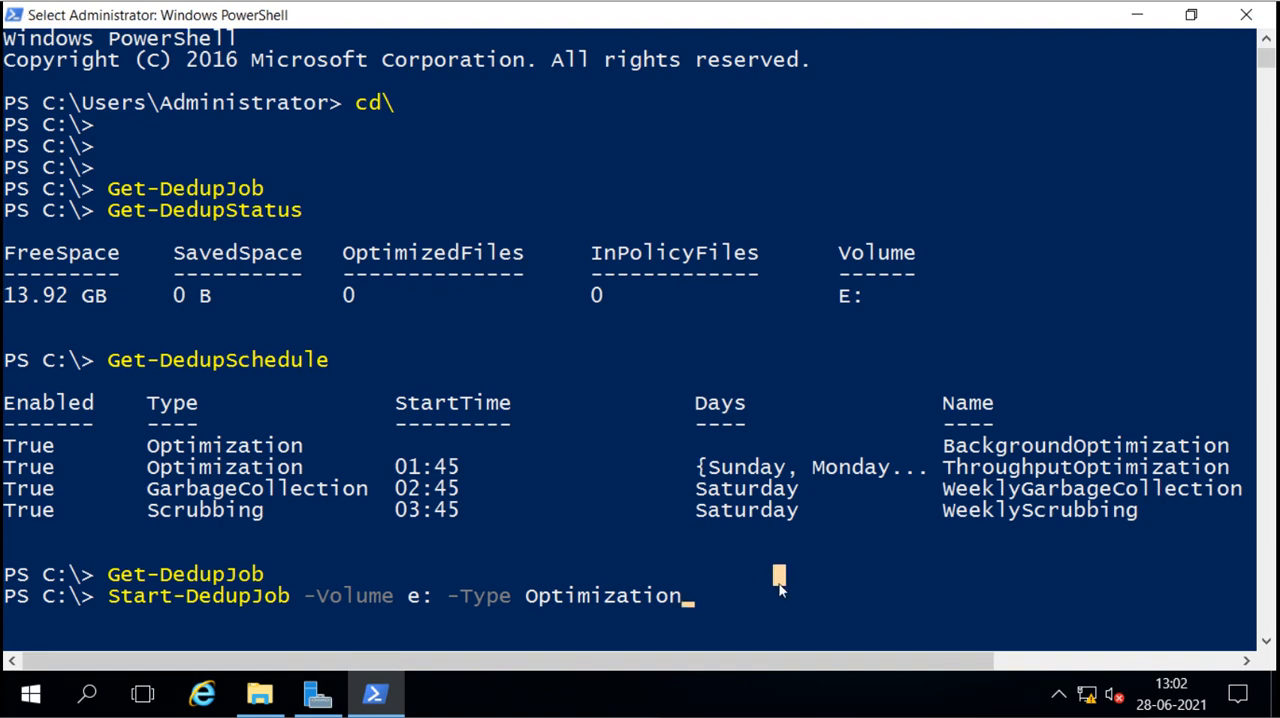
key(Return)
key(Return)
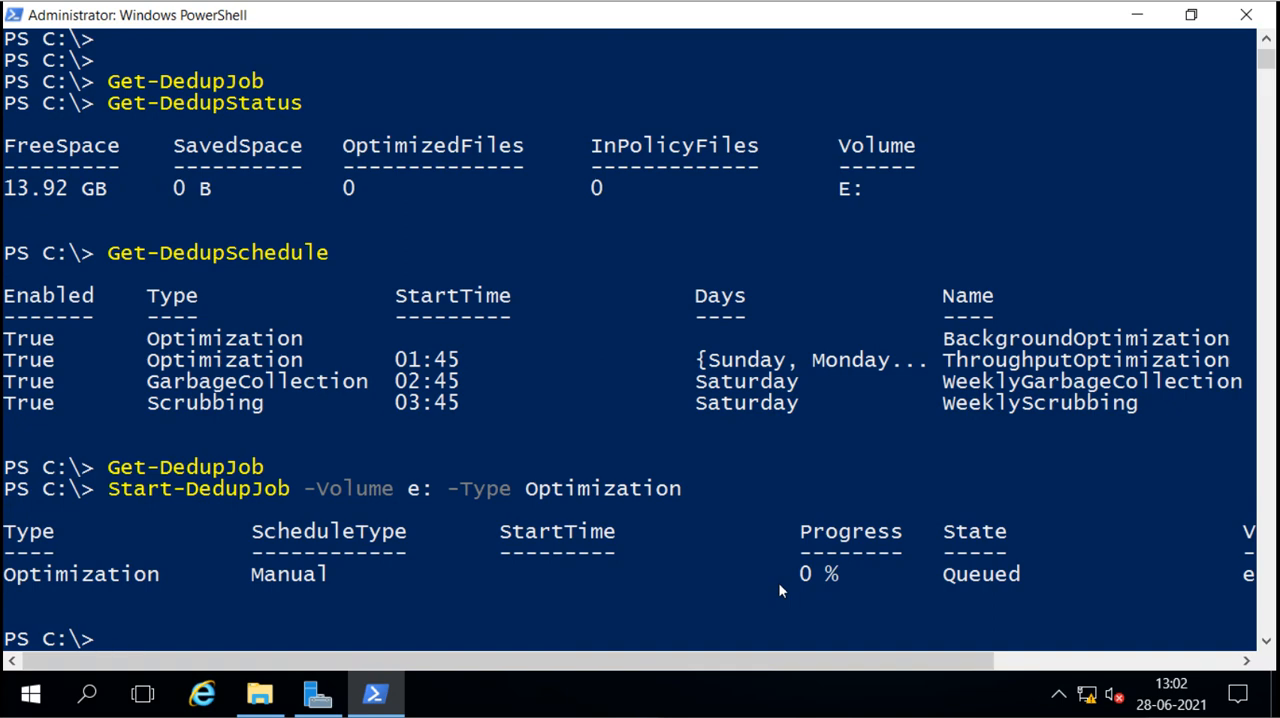
Step: Monitor the progress of the manual optimization job by running Get-DedupJob repeatedly
key(Up)
key(Up)
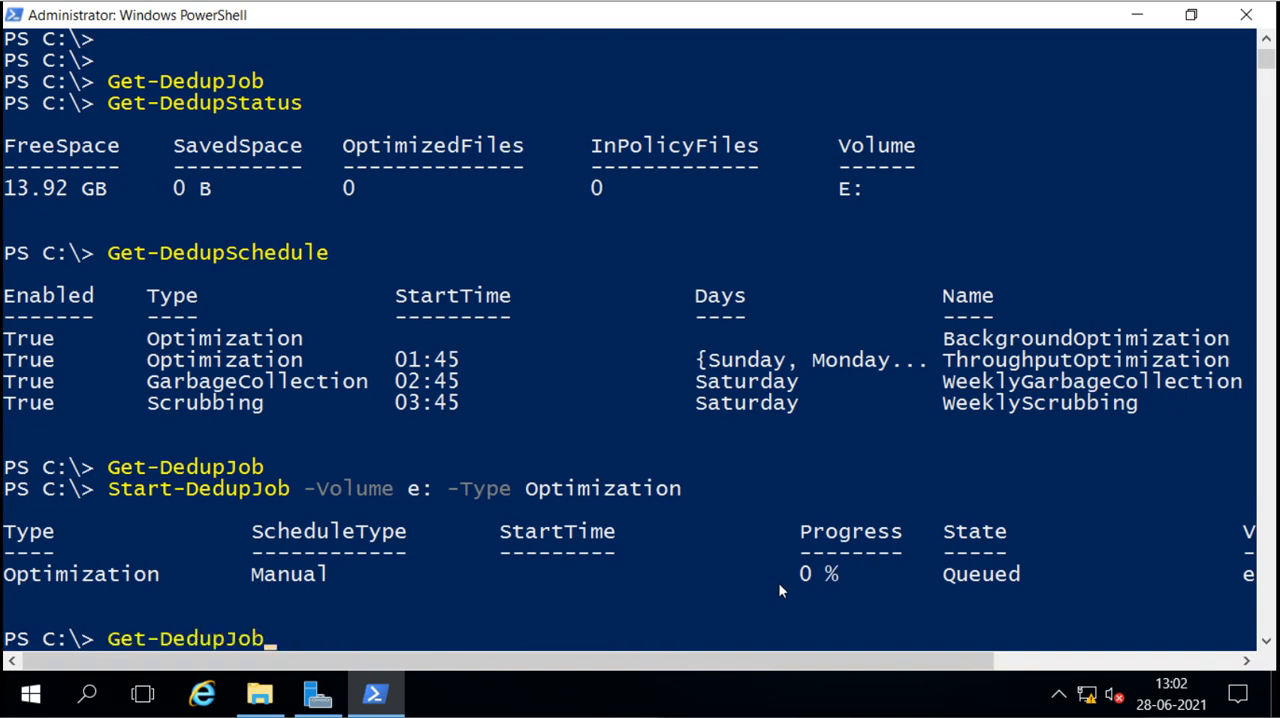
key(Return)
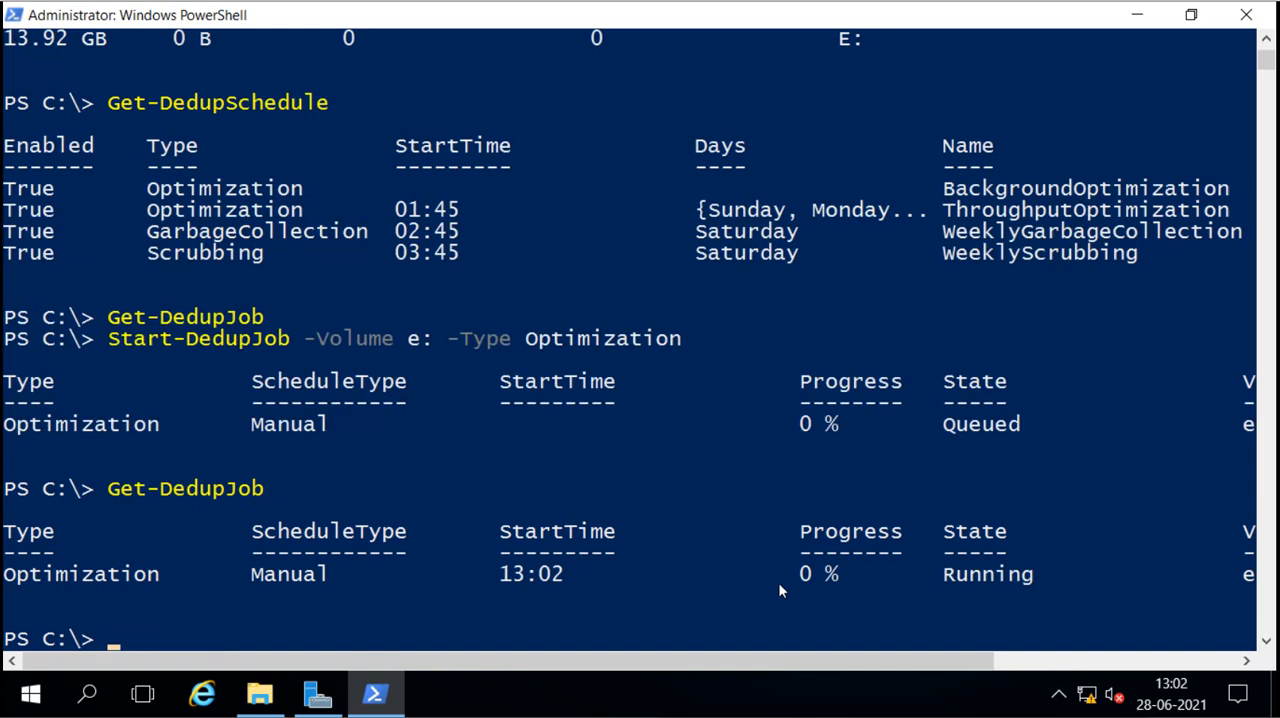
scroll(778, 590, down, 3)
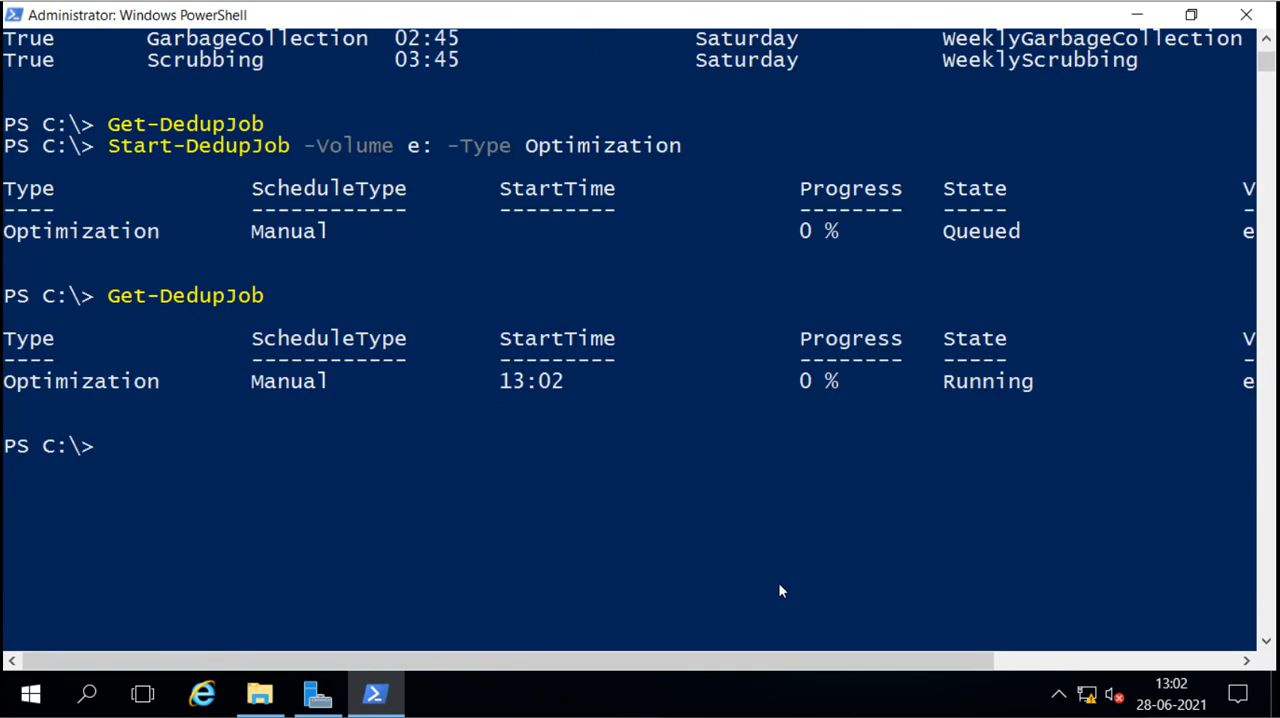
key(Up)
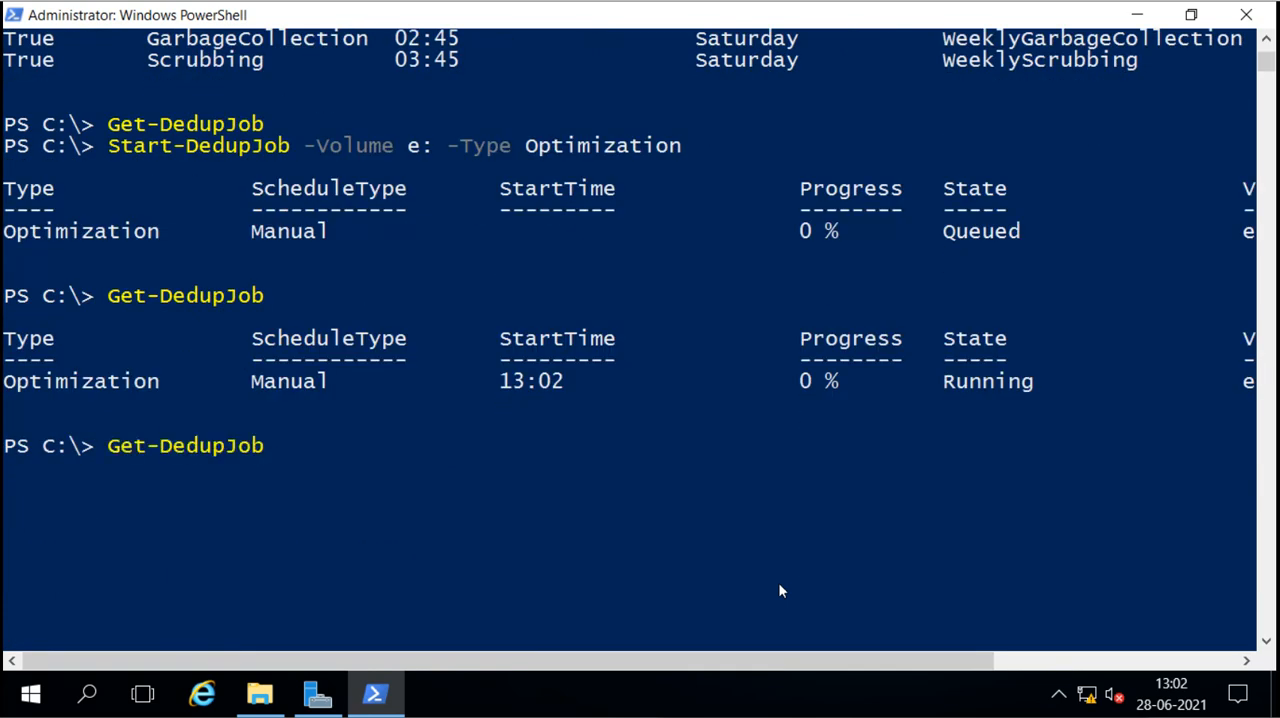
key(Return)
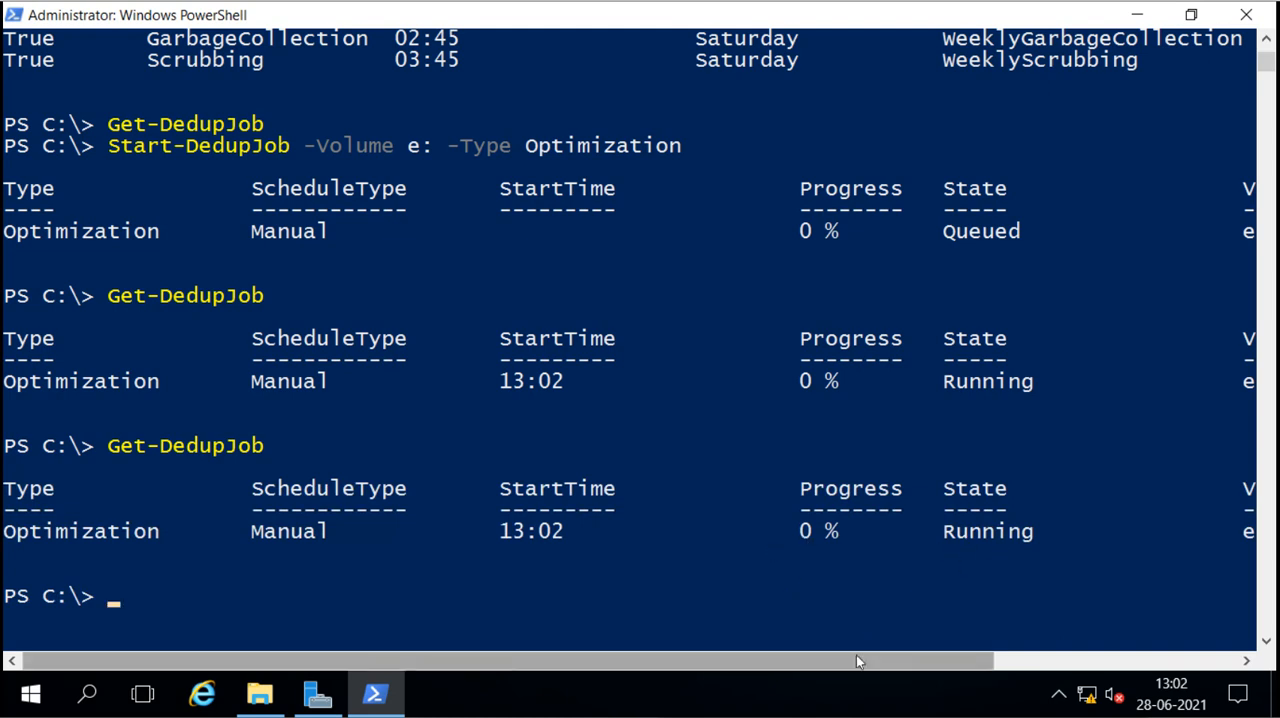
mouse_move(856, 656)
mouse_down()
mouse_move(950, 657)
mouse_move(833, 657)
mouse_up()
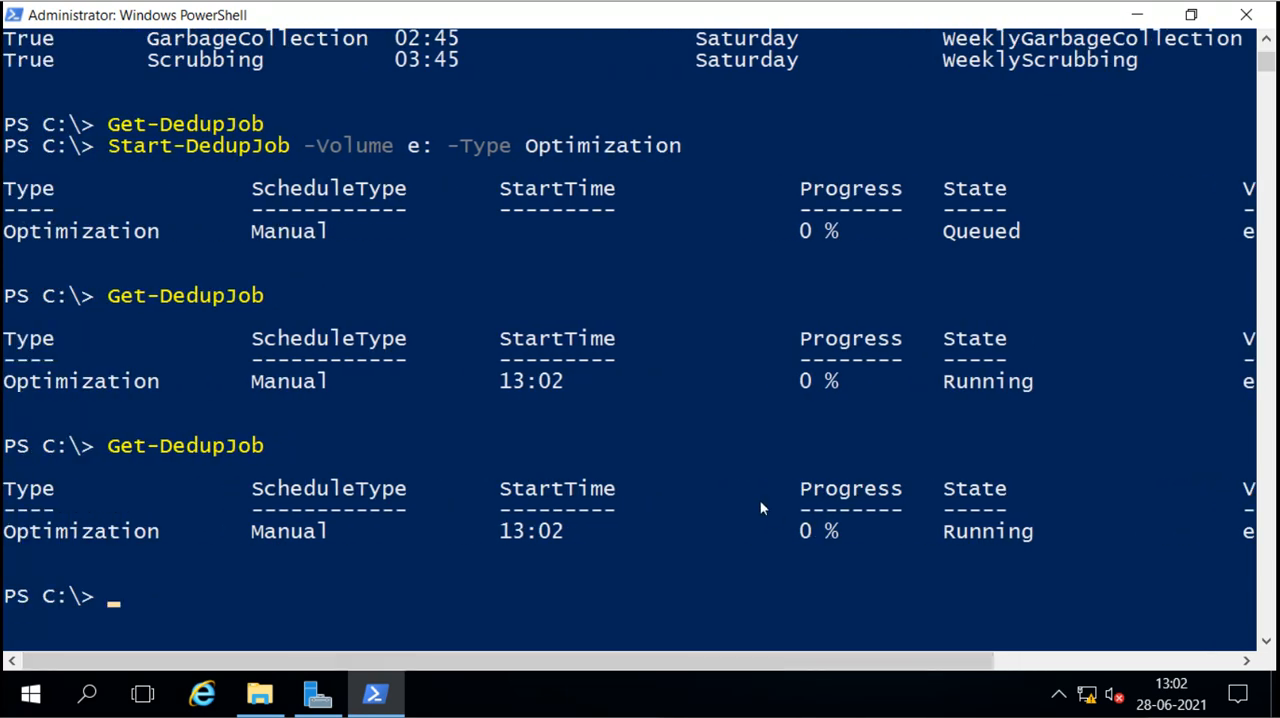
key(Up)
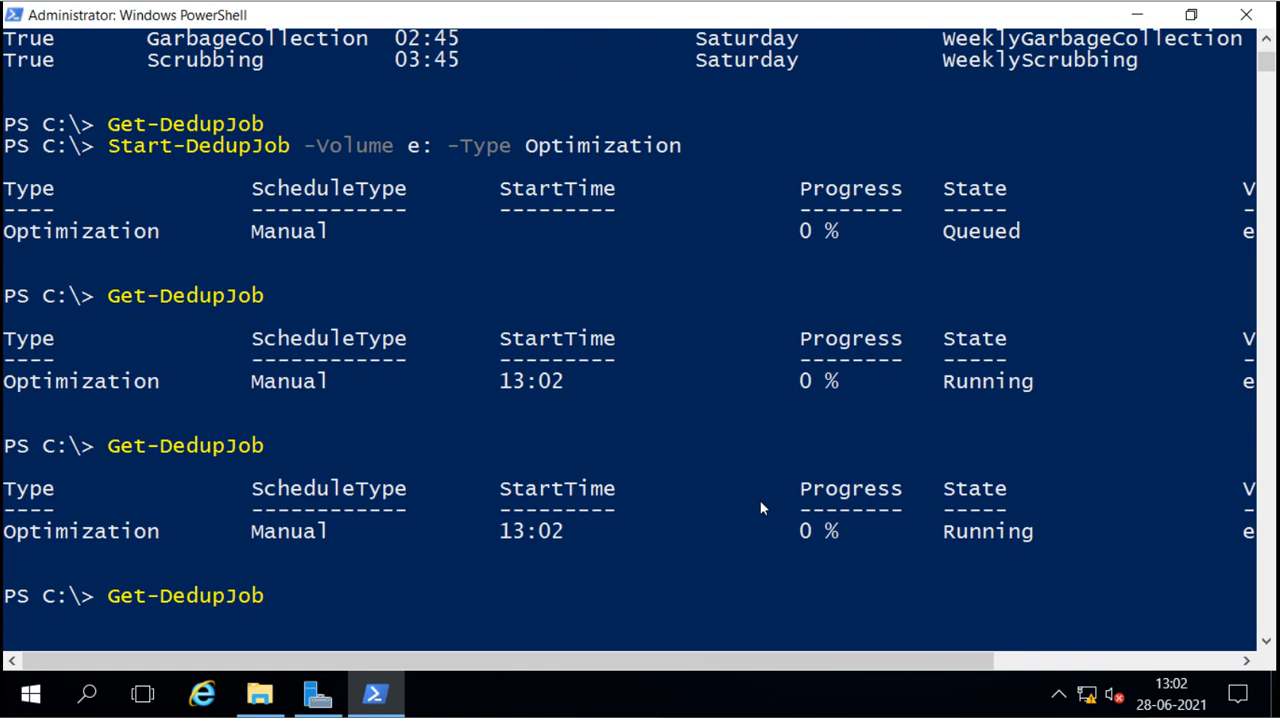
key(Return)
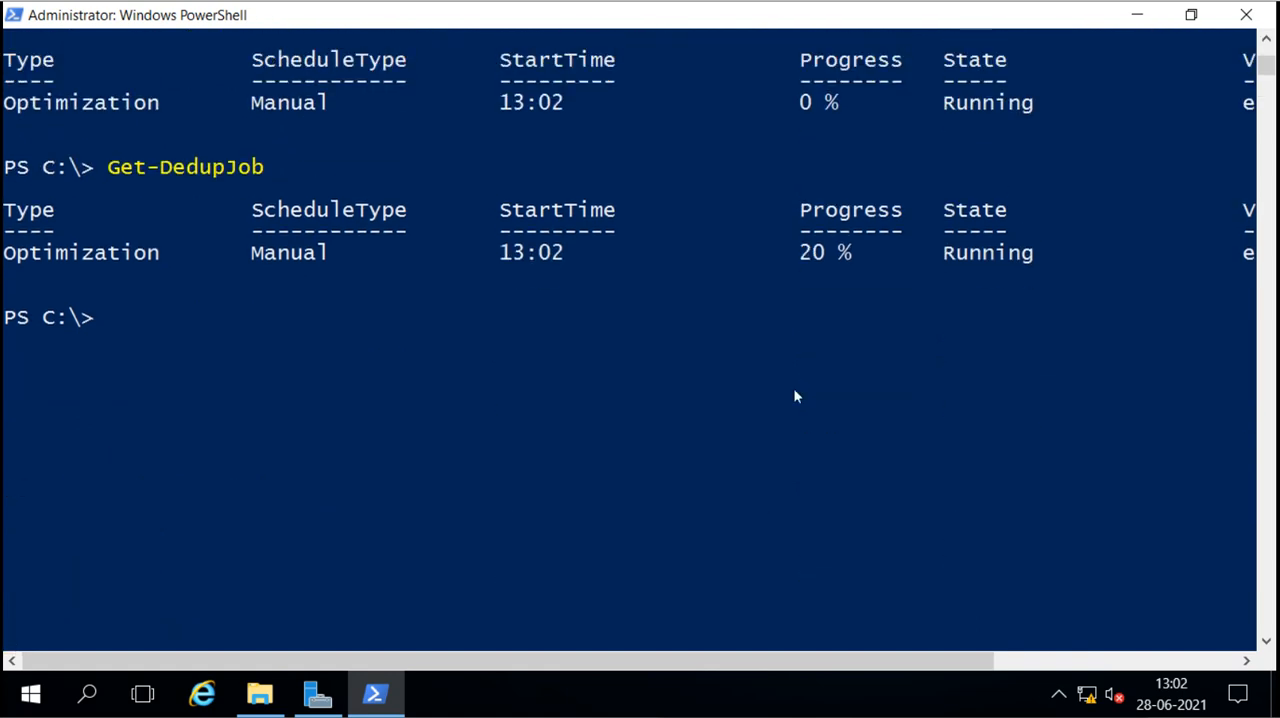
key(Up)
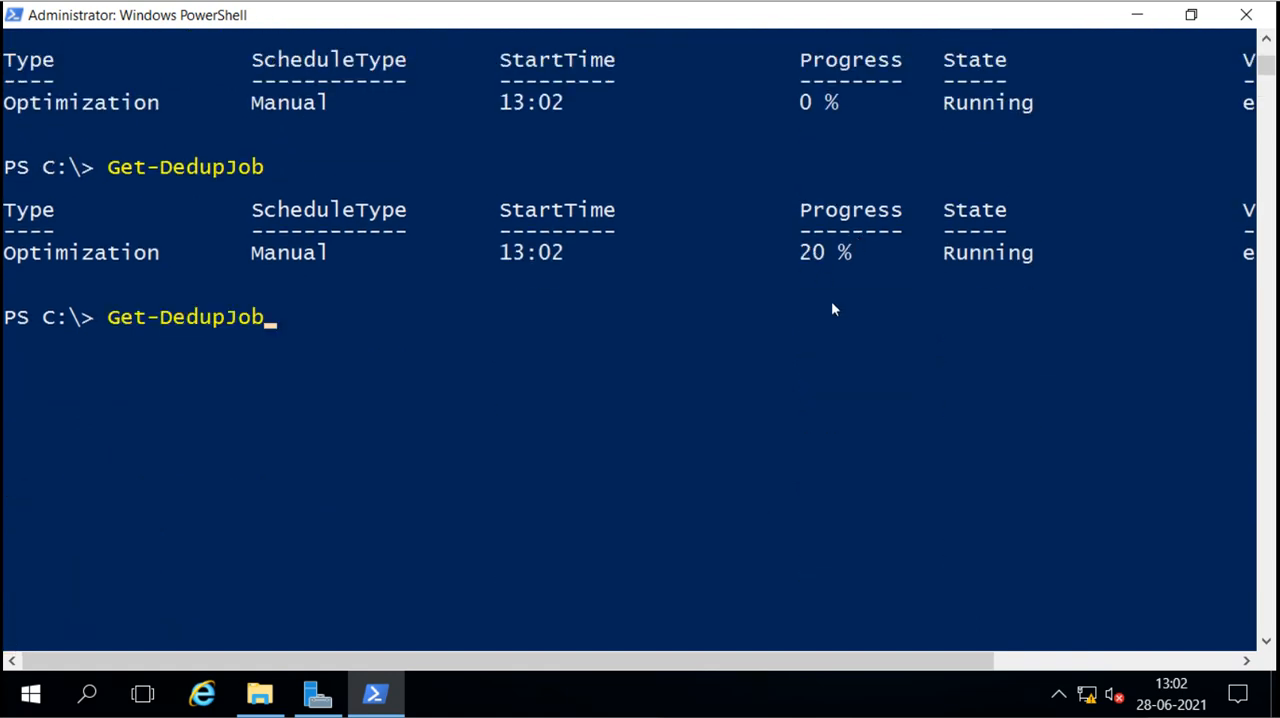
key(Return)
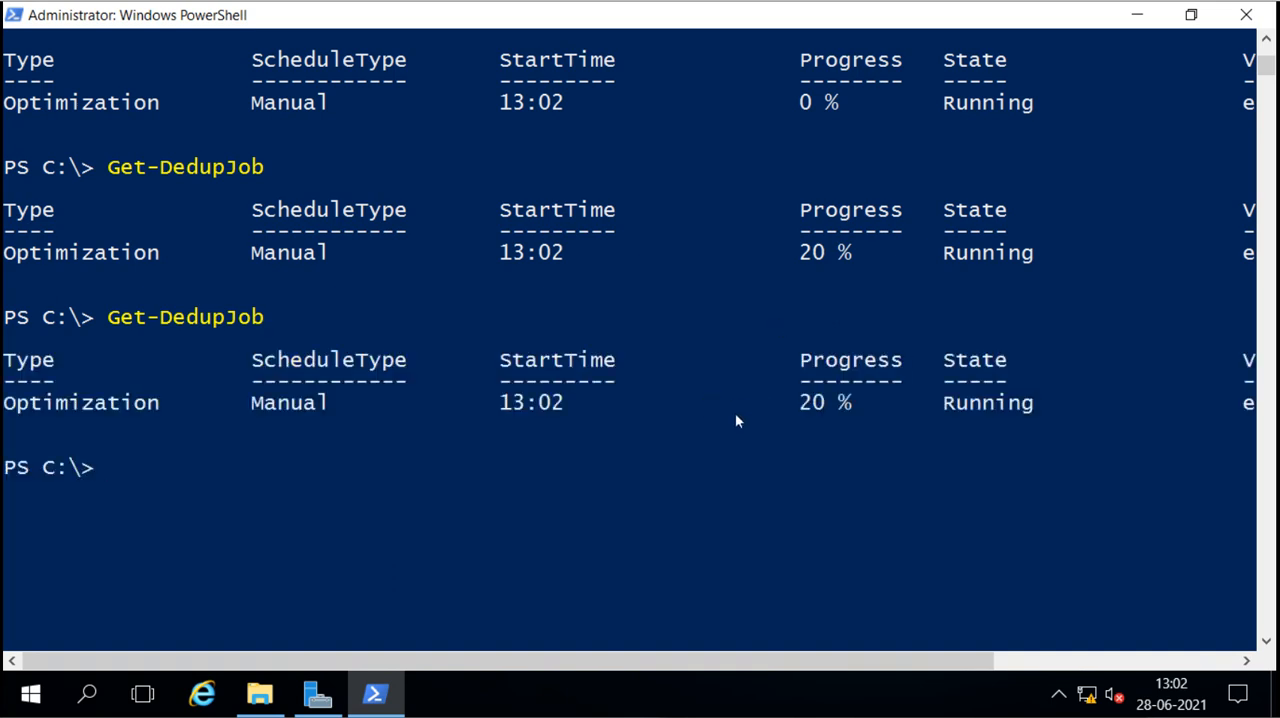
key(Up)
key(Return)
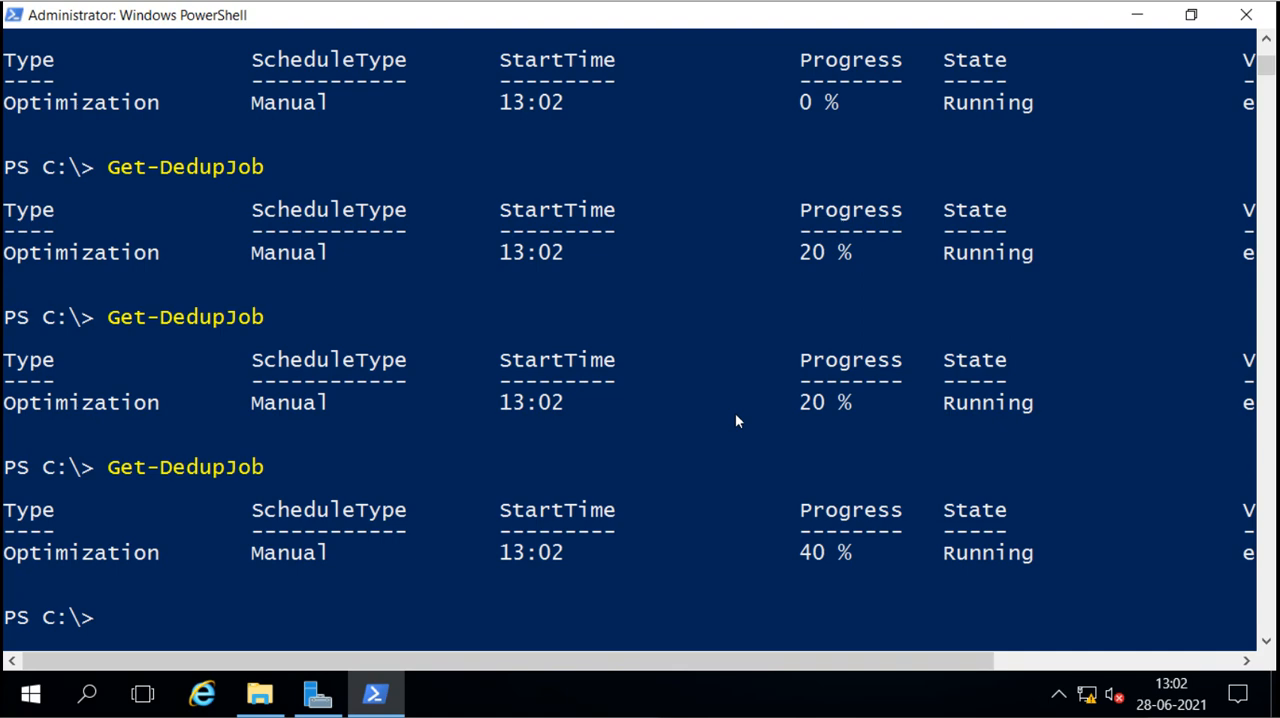
scroll(735, 420, down, 5)
key(Up)
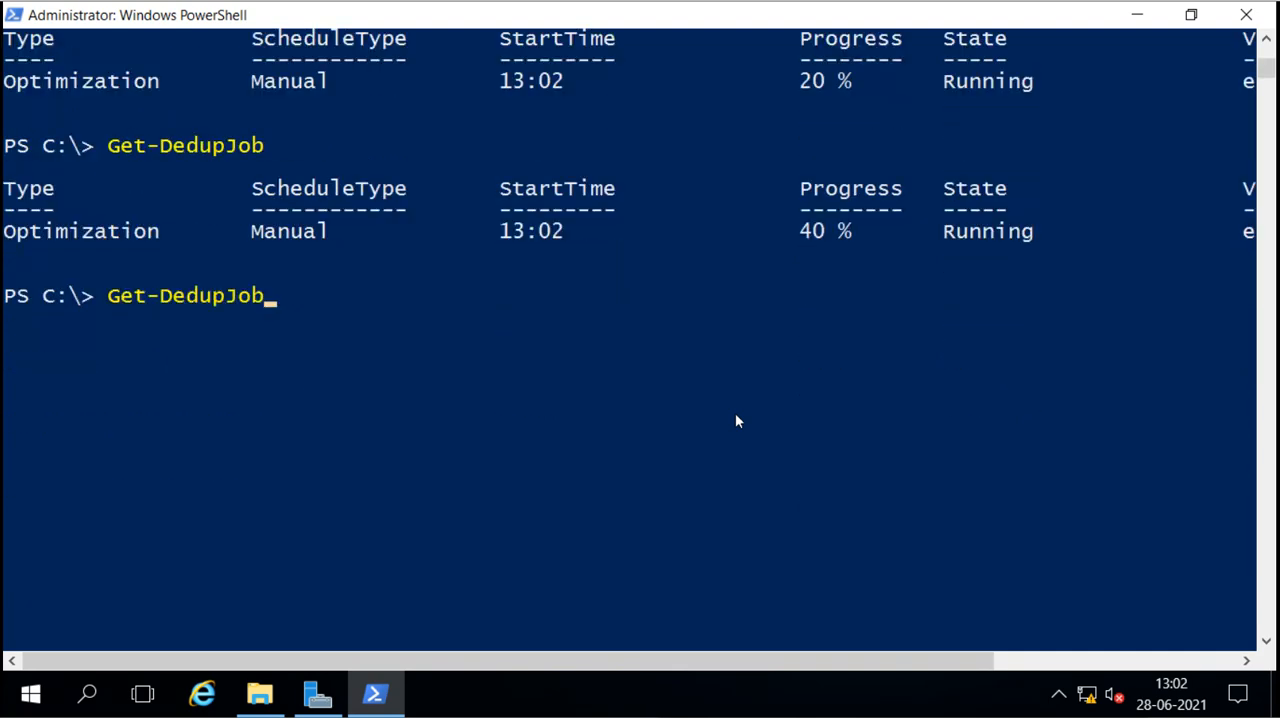
key(Return)
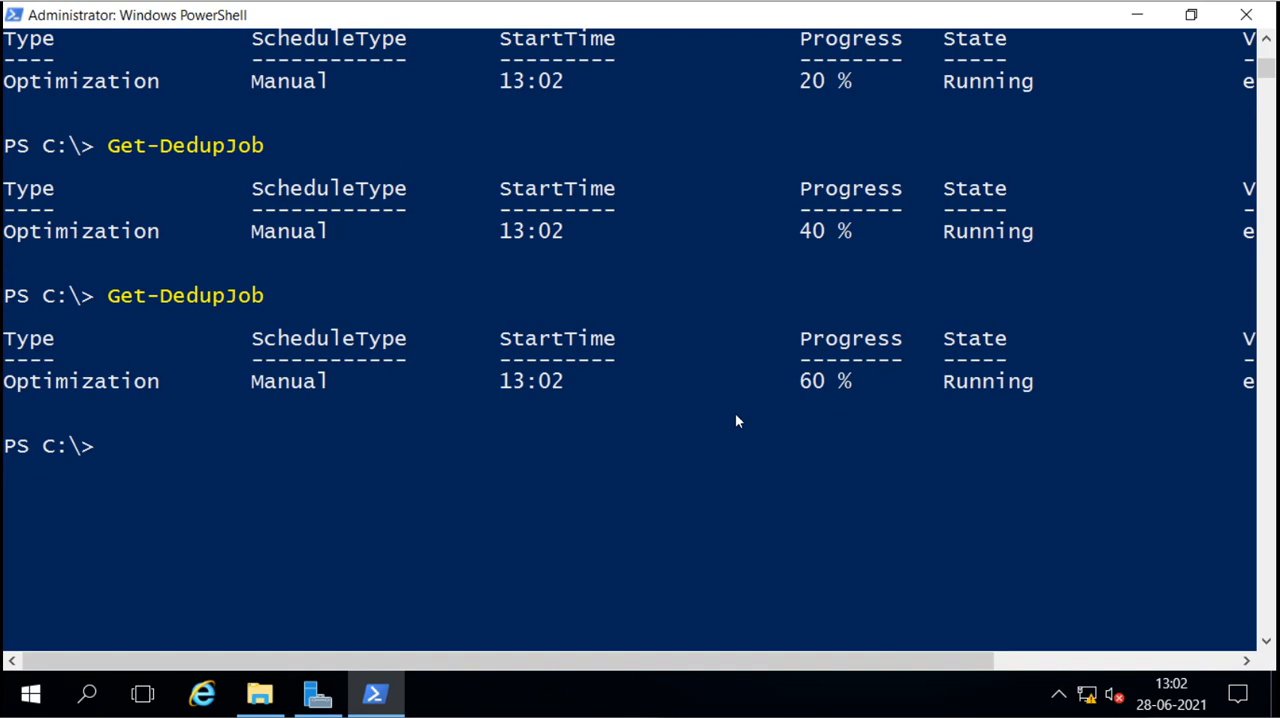
Step: Rerun Get-DedupJob until the manual optimization job on volume E: is no longer listed, and check its last reported state
scroll(735, 421, down, 2)
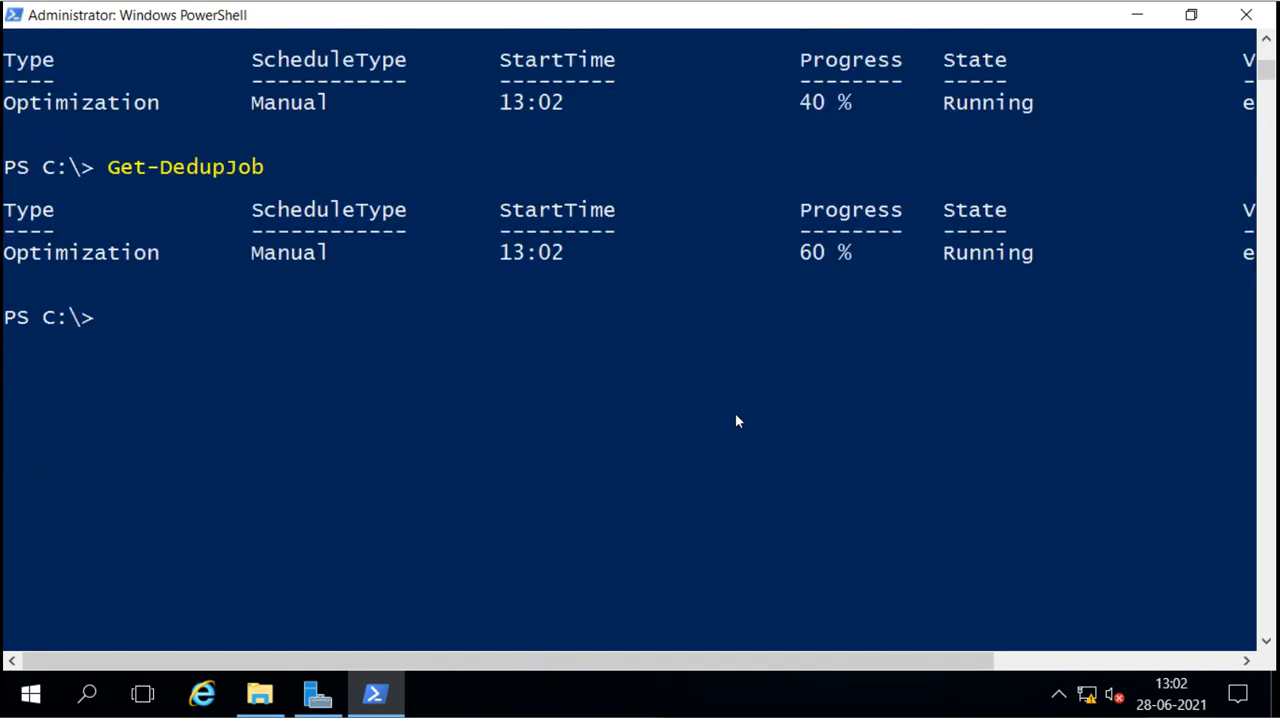
key(Up)
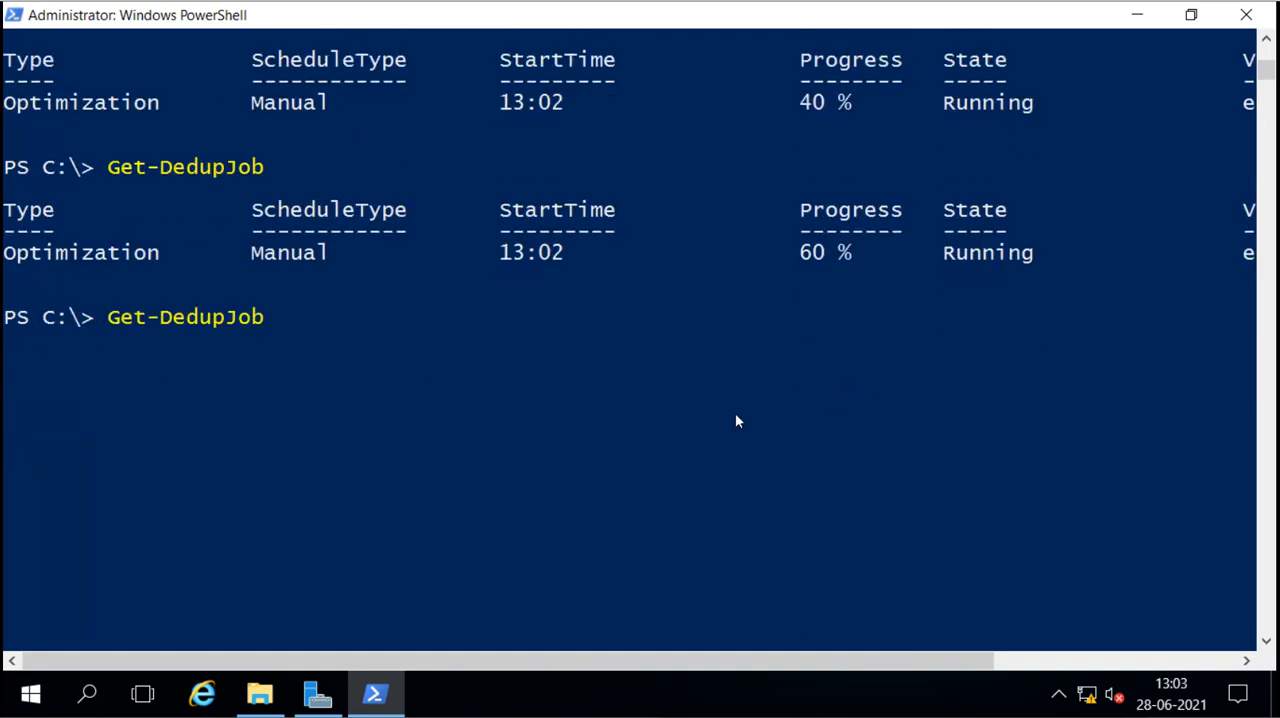
key(Return)
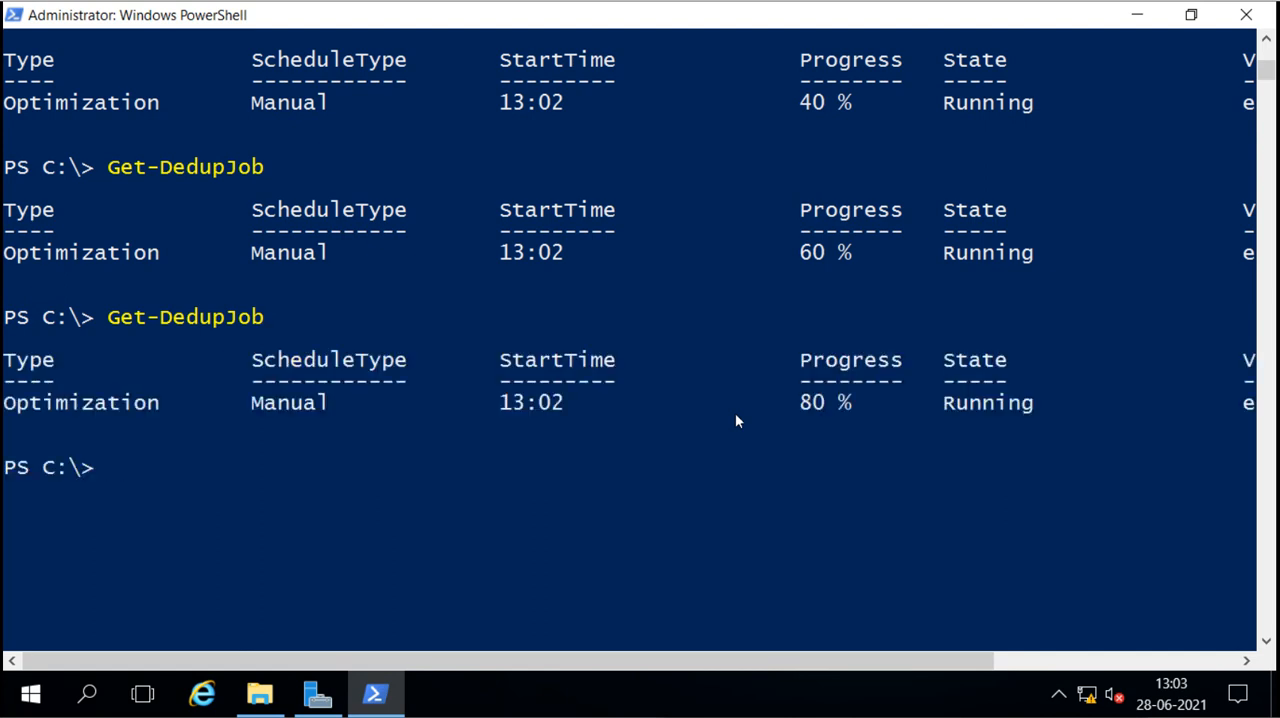
scroll(735, 421, down, 3)
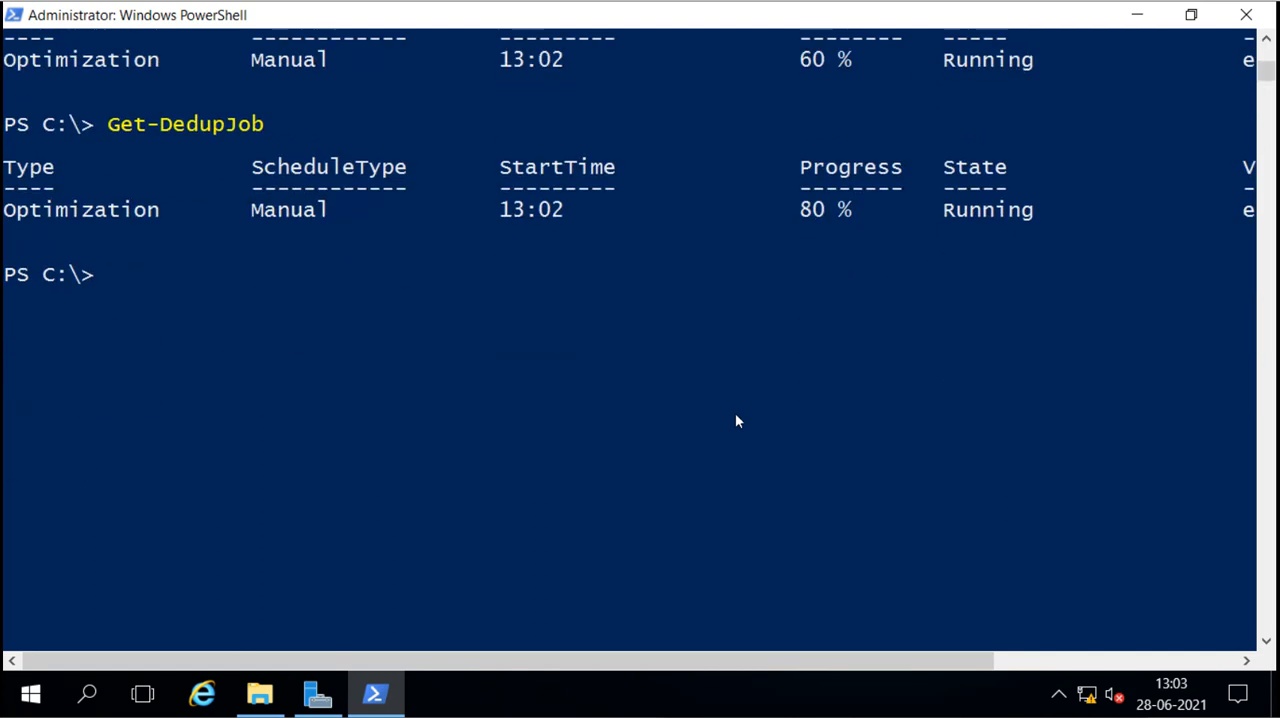
key(Up)
key(Return)
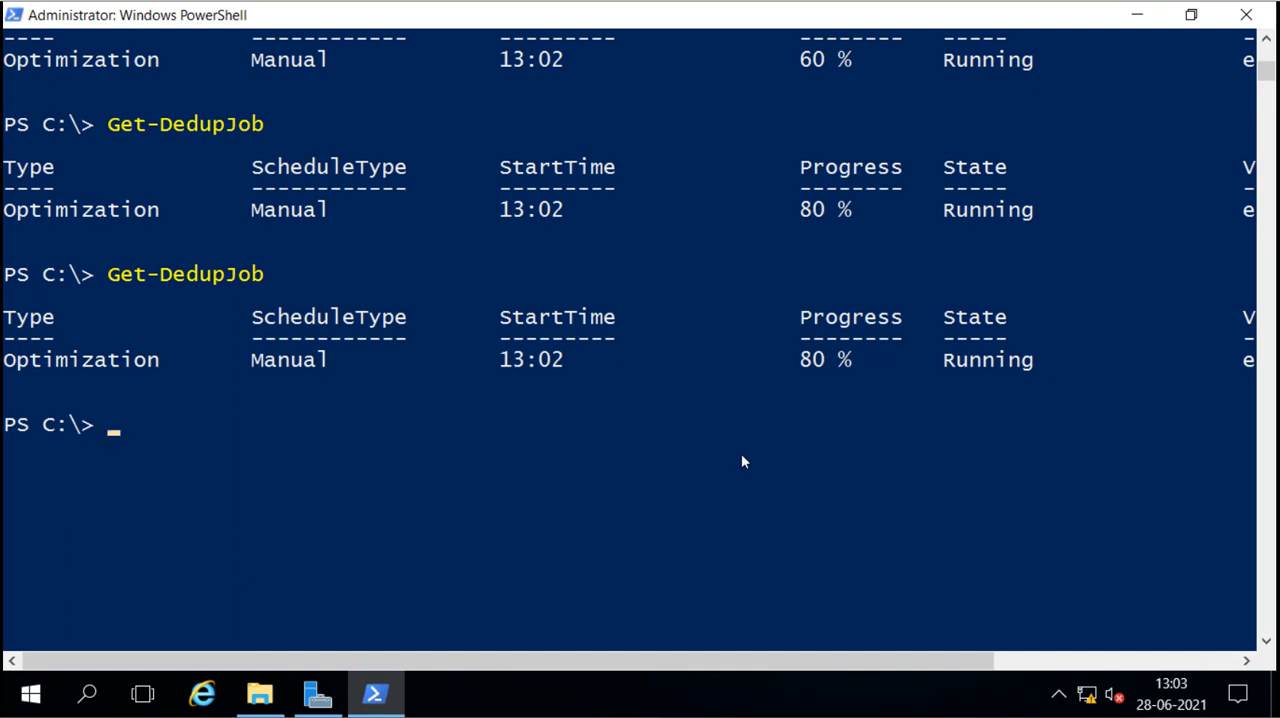
key(Up)
key(Return)
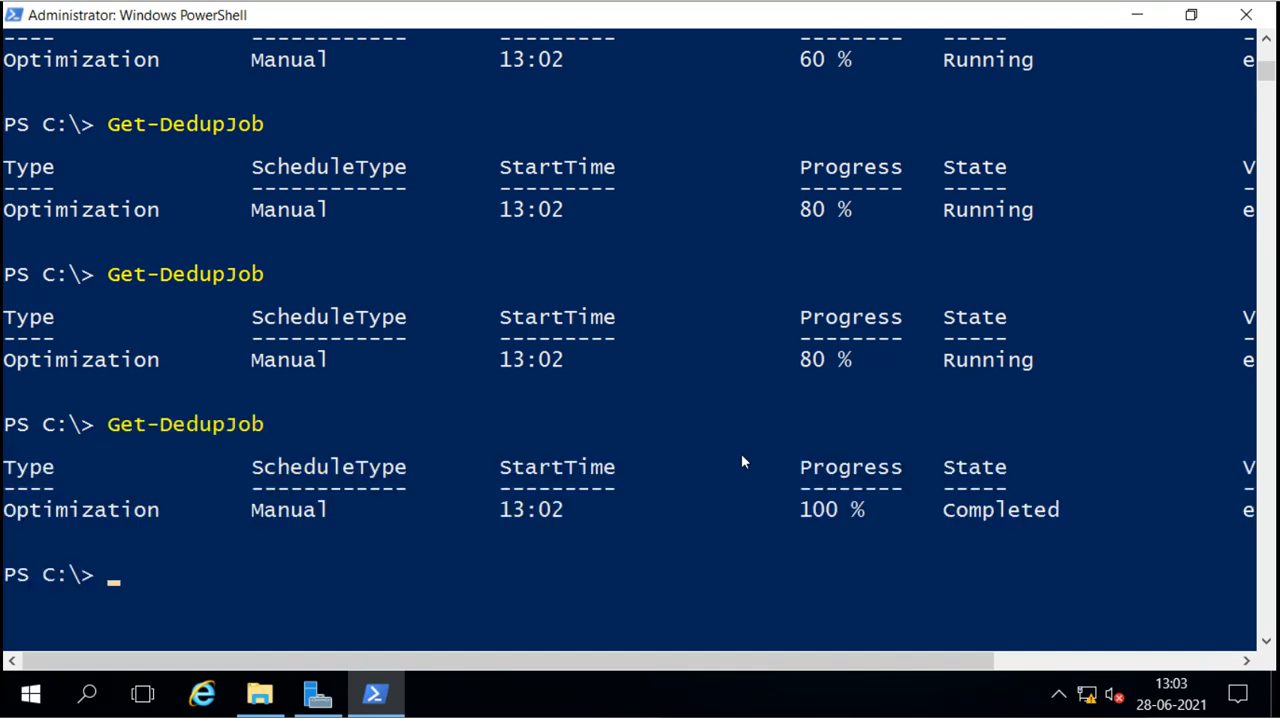
scroll(741, 461, down, 2)
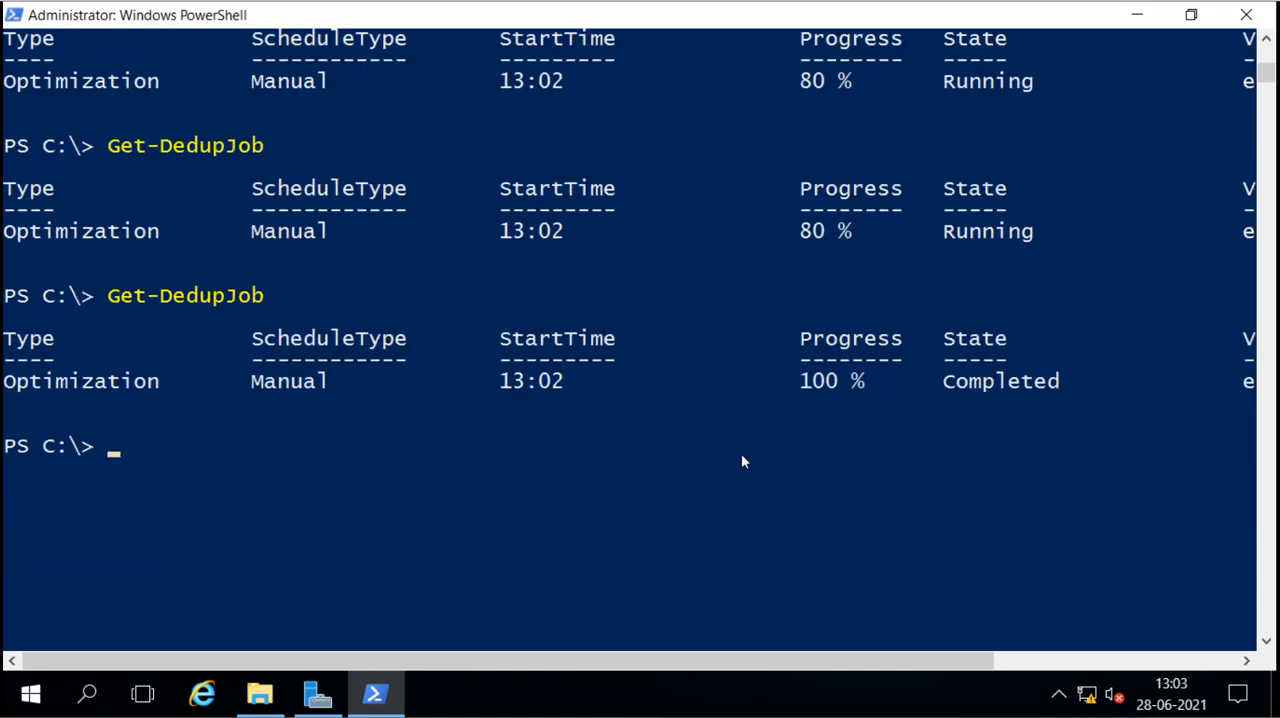
key(Up)
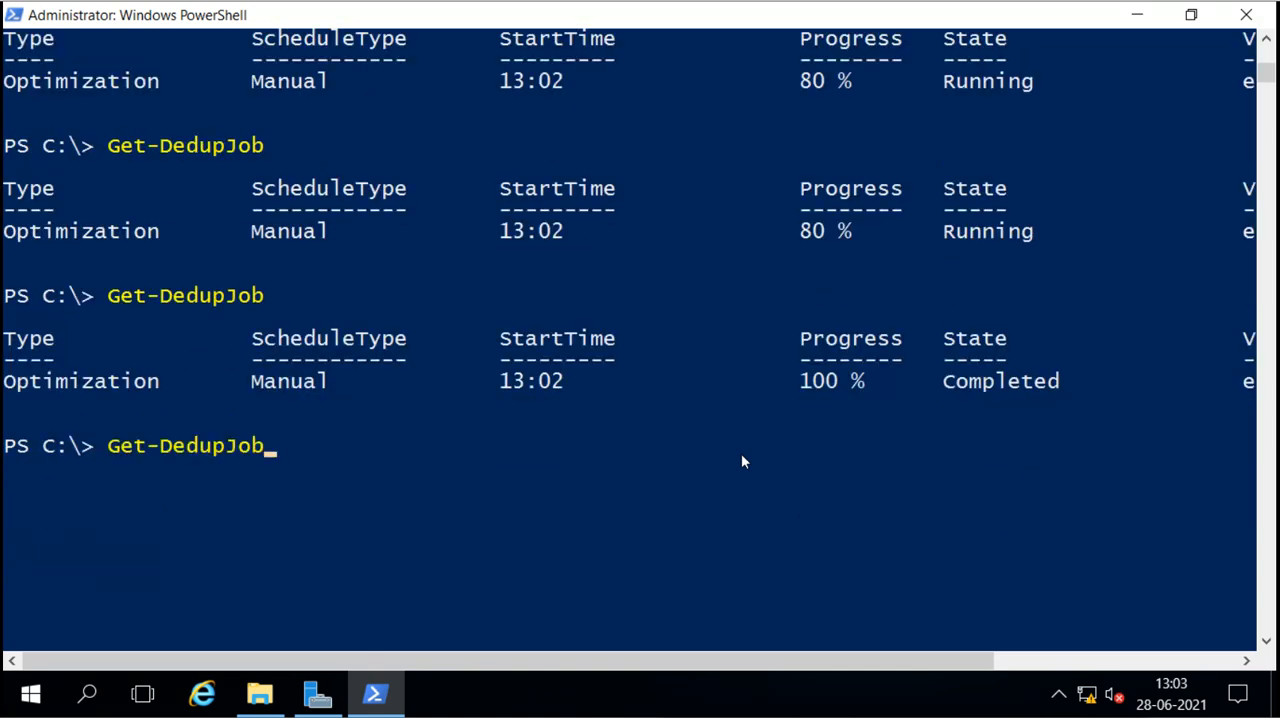
key(Return)
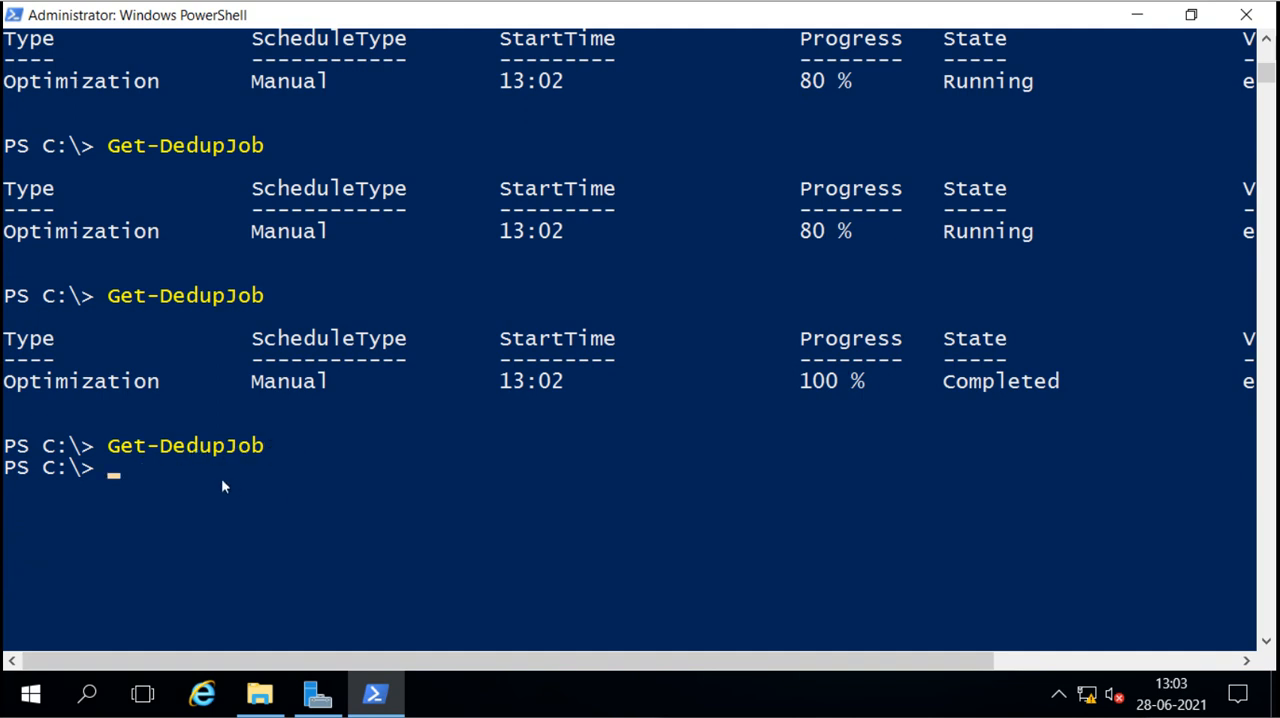
click(948, 384)
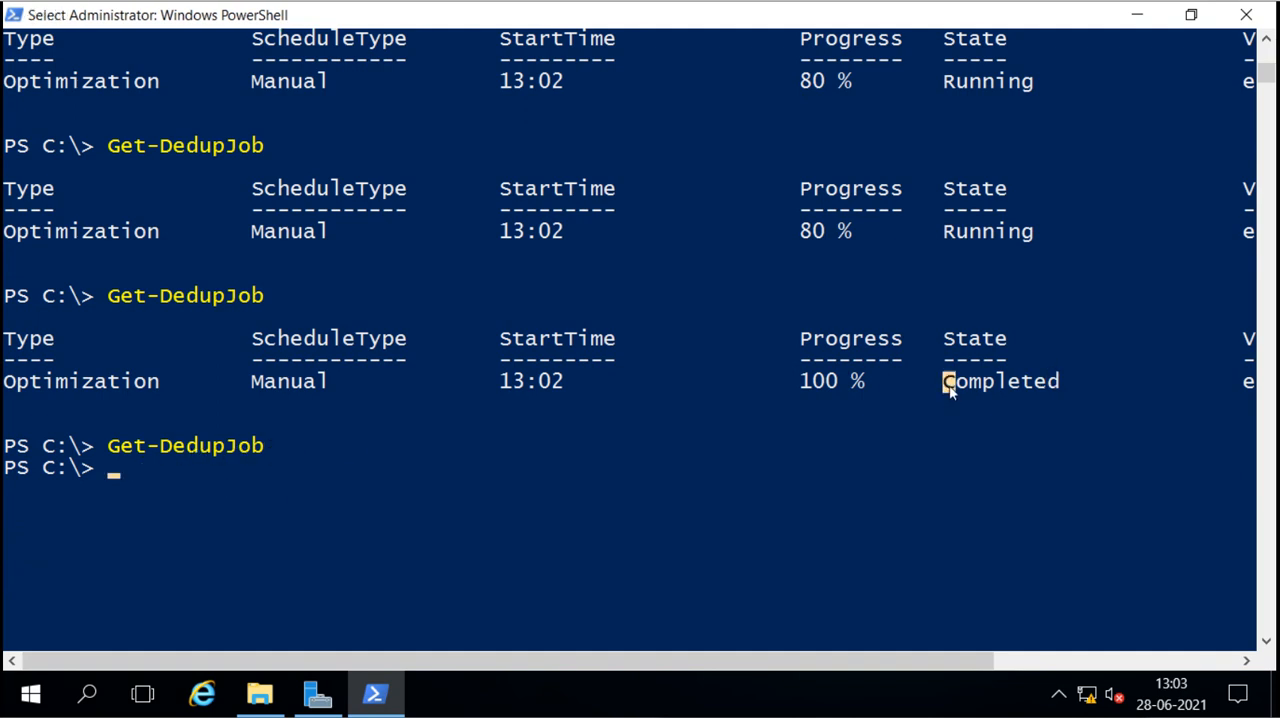
drag(950, 390, 1058, 388)
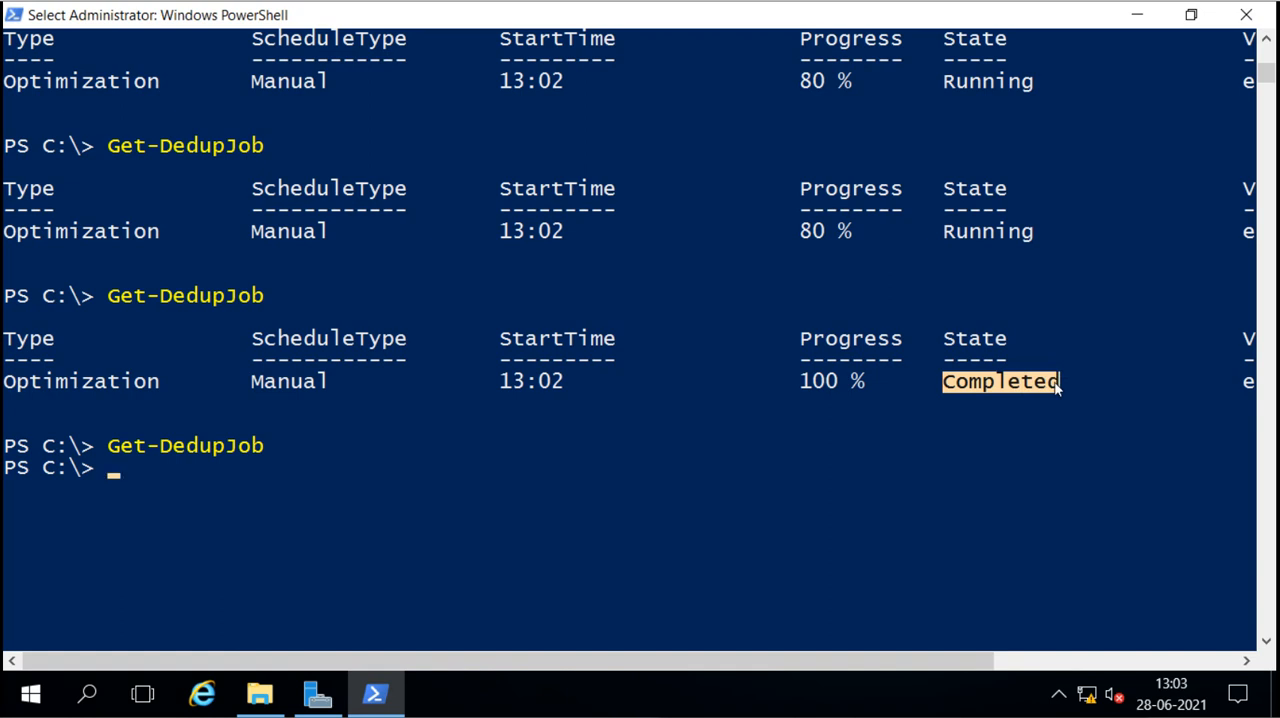
click(941, 422)
Step: Run Get-DedupStatus and examine the saved space and the number of optimized files for volume E:
key(Up)
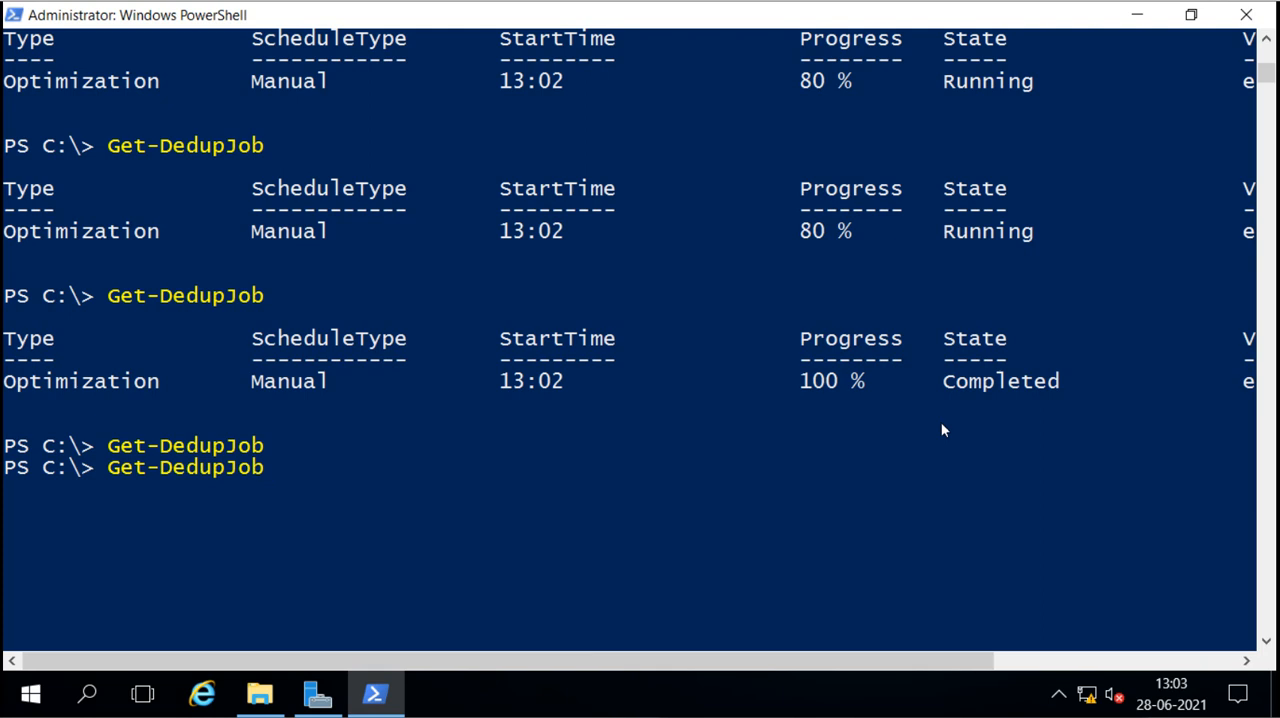
key(BackSpace)
key(BackSpace)
key(BackSpace)
key(BackSpace)
text(pStatus)
key(Return)
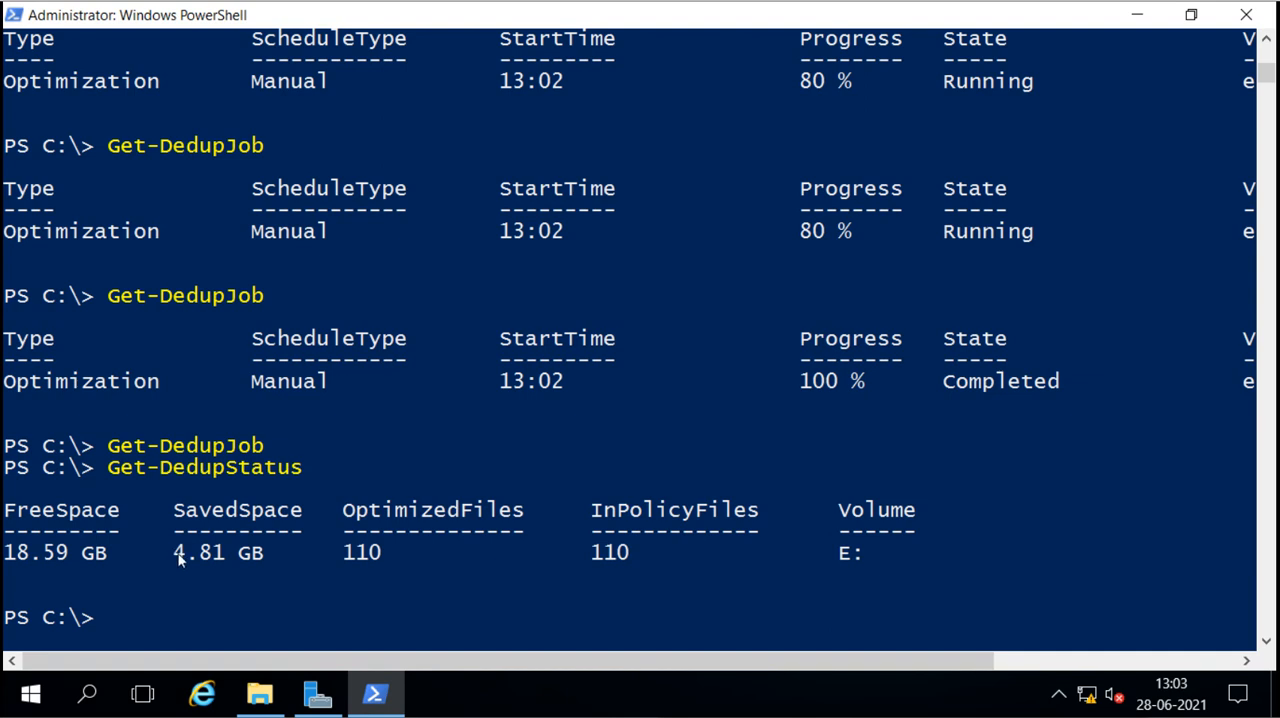
drag(176, 556, 263, 562)
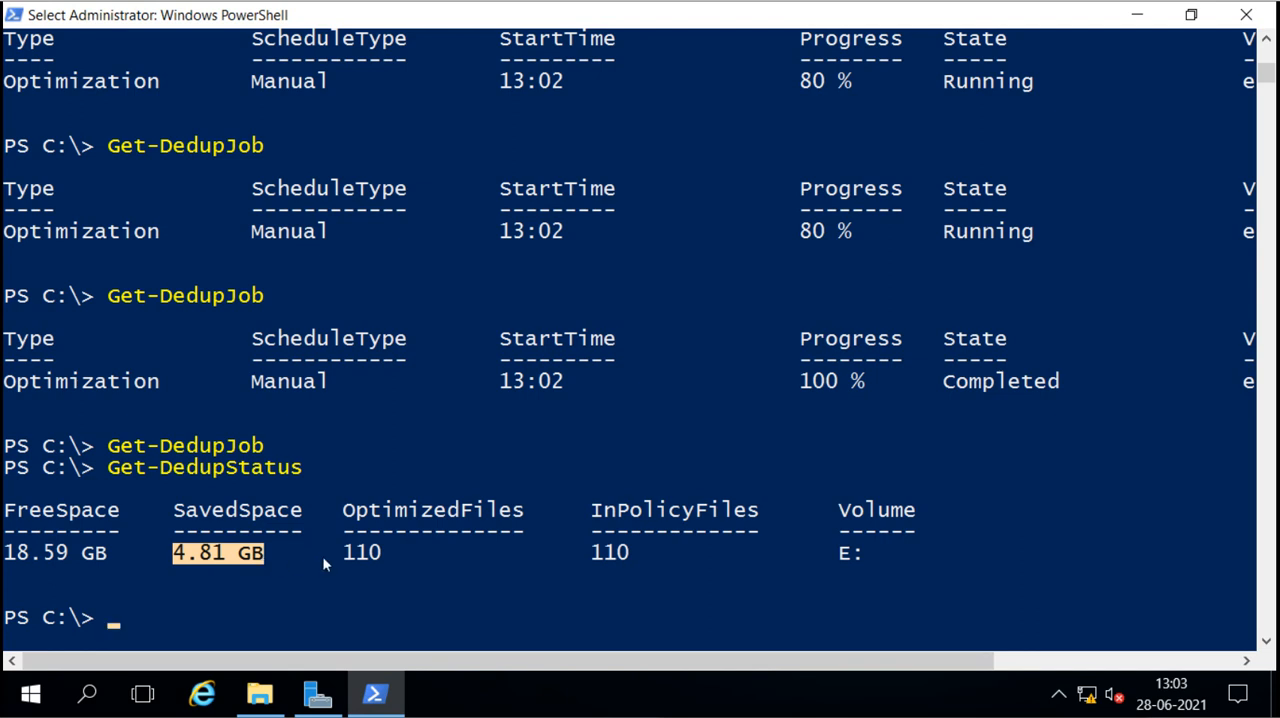
drag(345, 556, 389, 561)
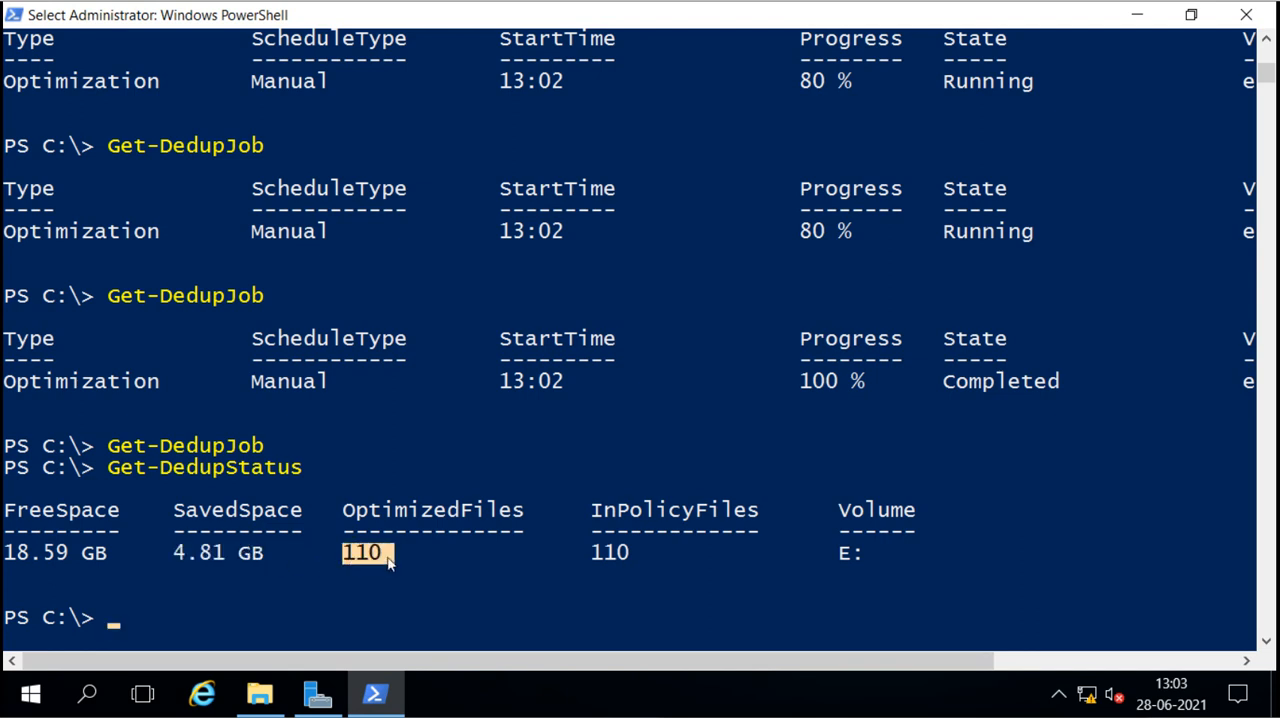
scroll(389, 563, down, 4)
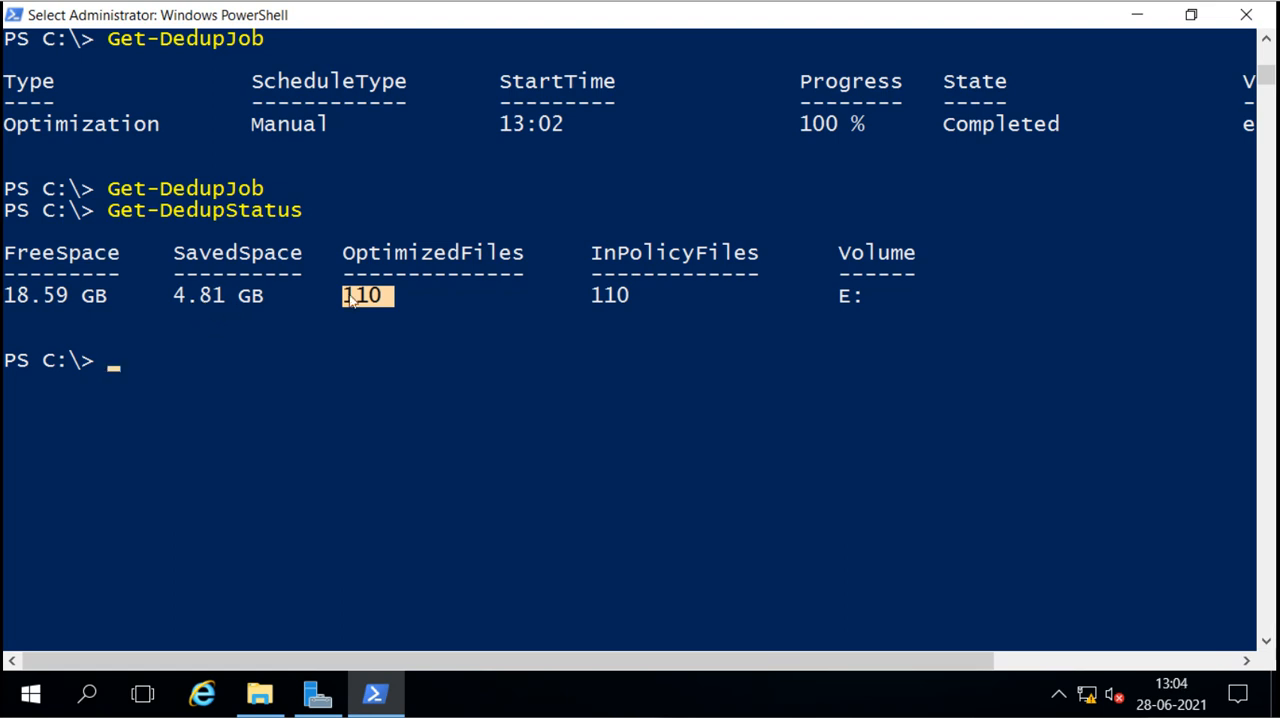
Step: Switch to Server Manager and refresh the volumes list to check the deduplication rate and savings of E:
click(318, 693)
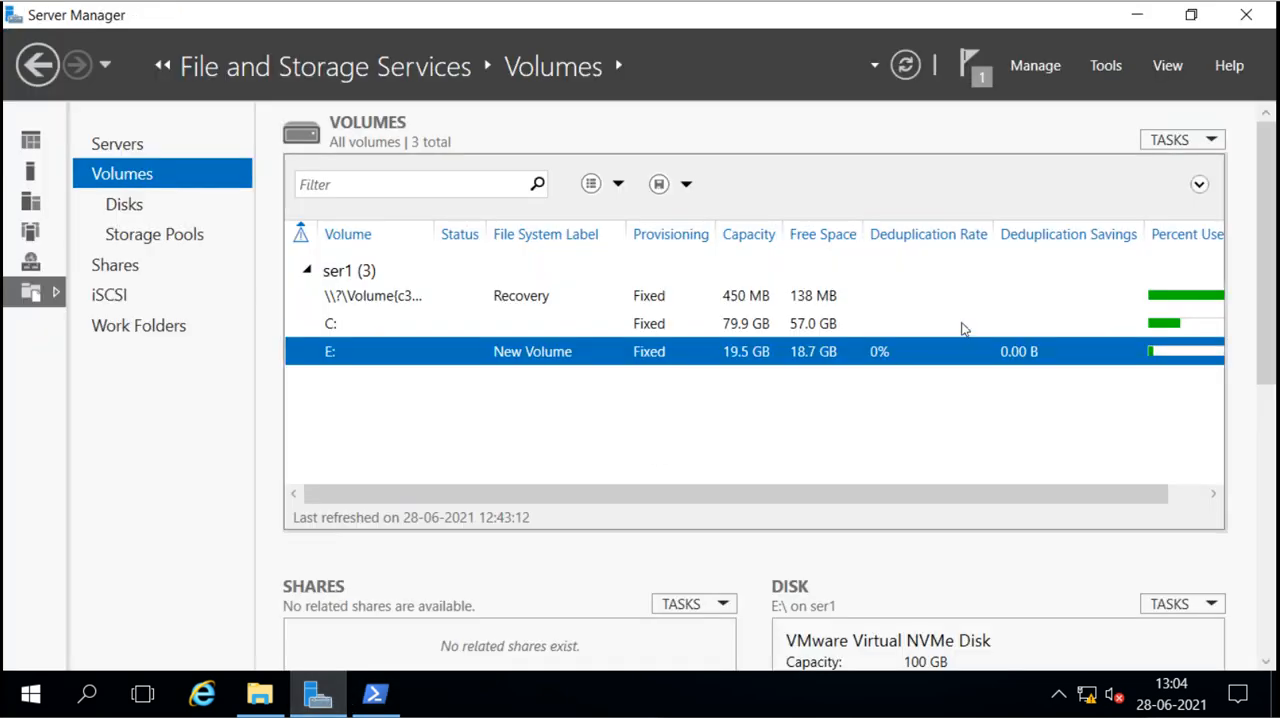
click(906, 70)
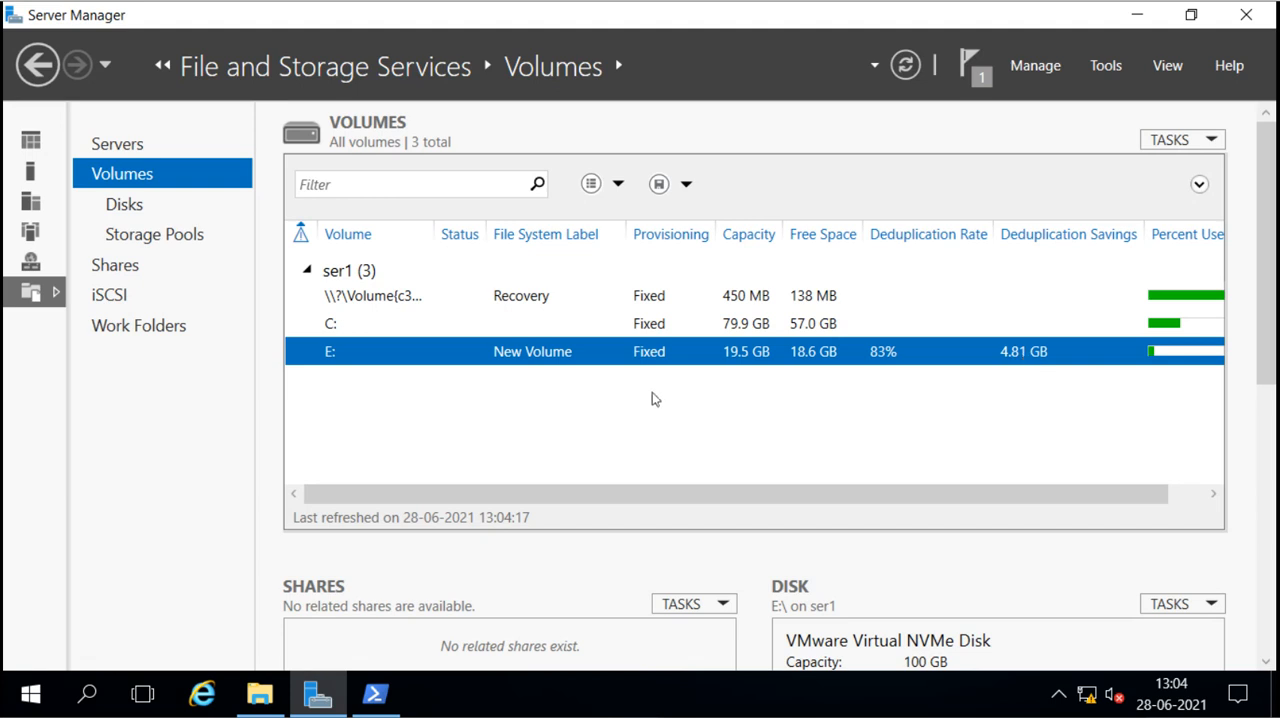
Step: Switch to File Explorer and inspect the contents of data1 - Copy (12) in the data folder on E:, then close the file
click(268, 697)
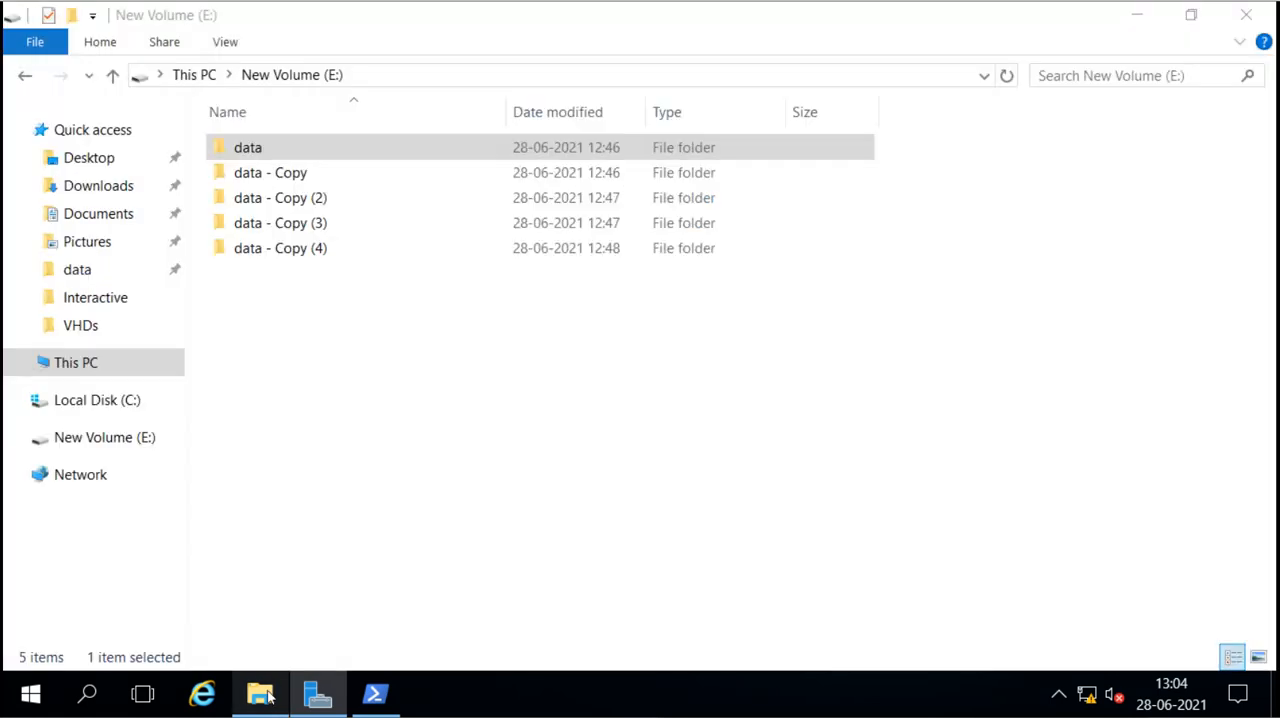
click(328, 288)
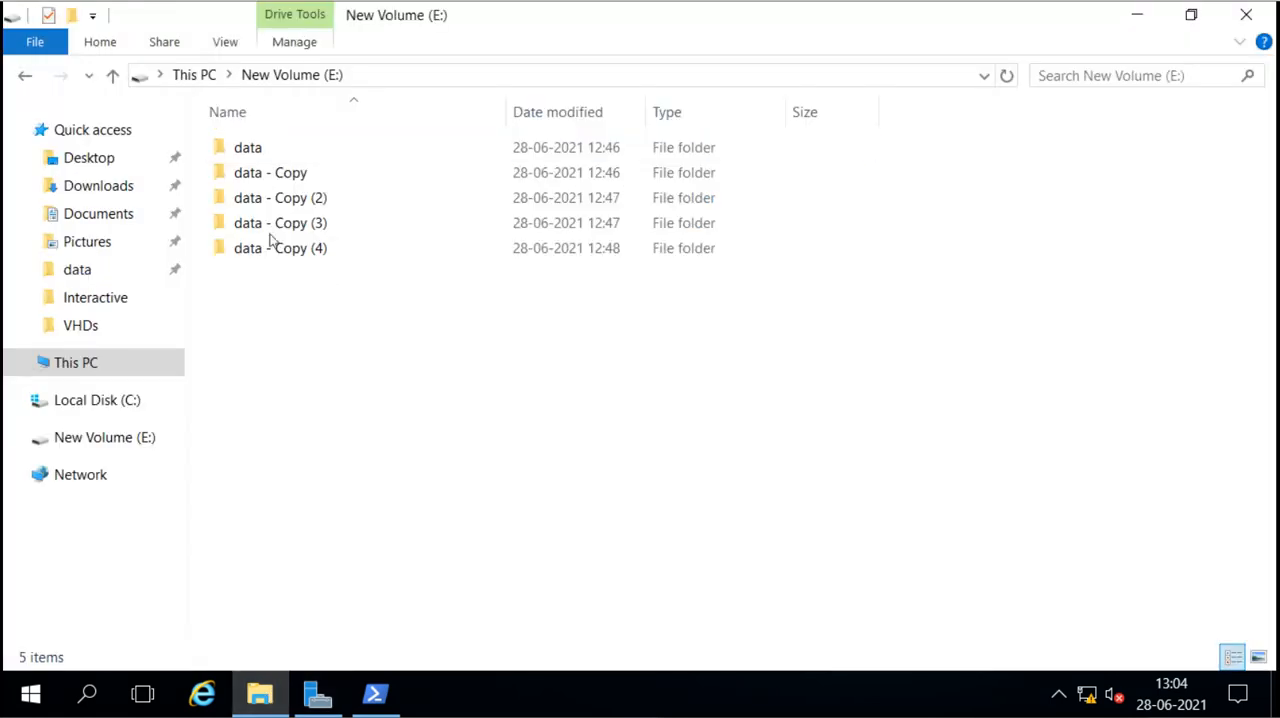
mouse_move(310, 174)
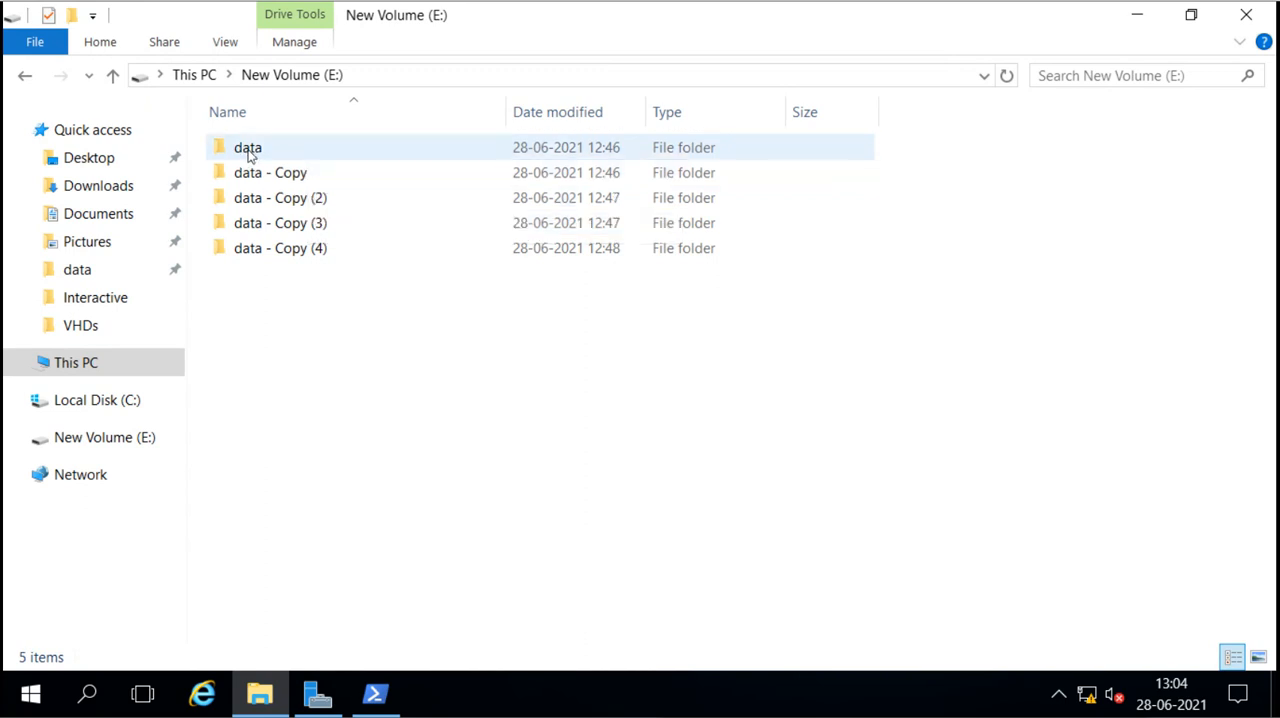
mouse_move(250, 155)
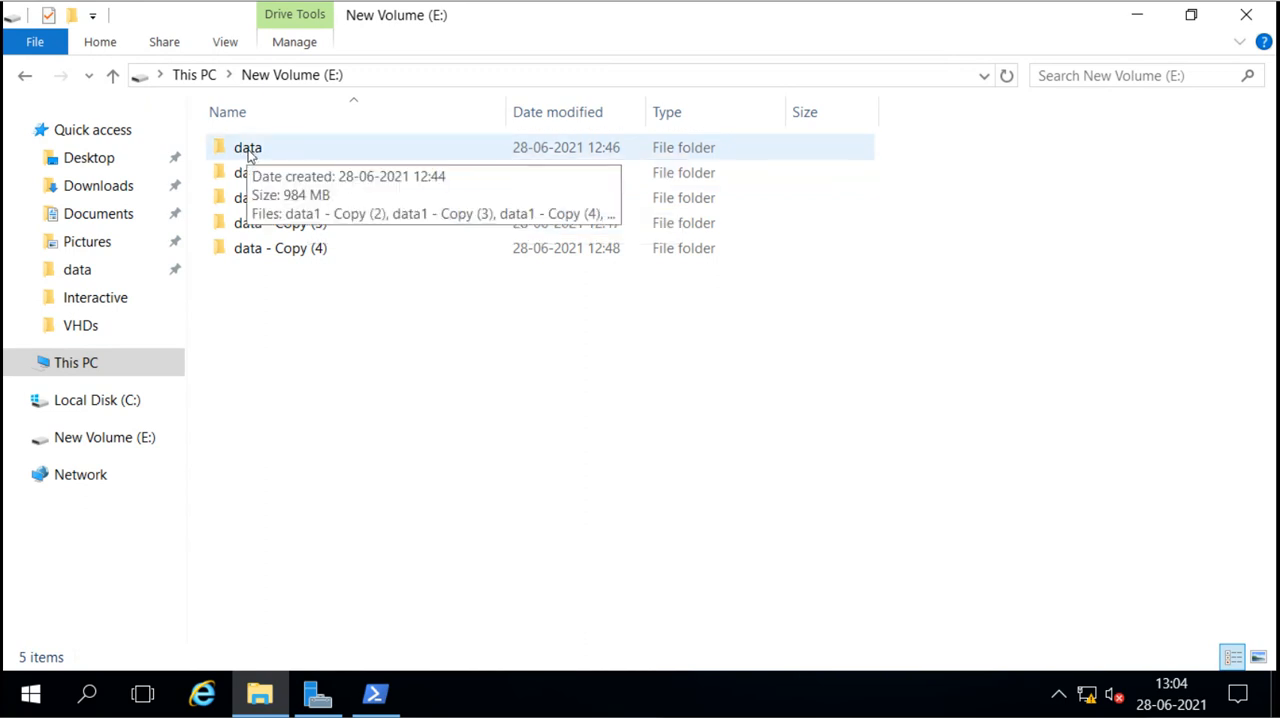
mouse_move(255, 205)
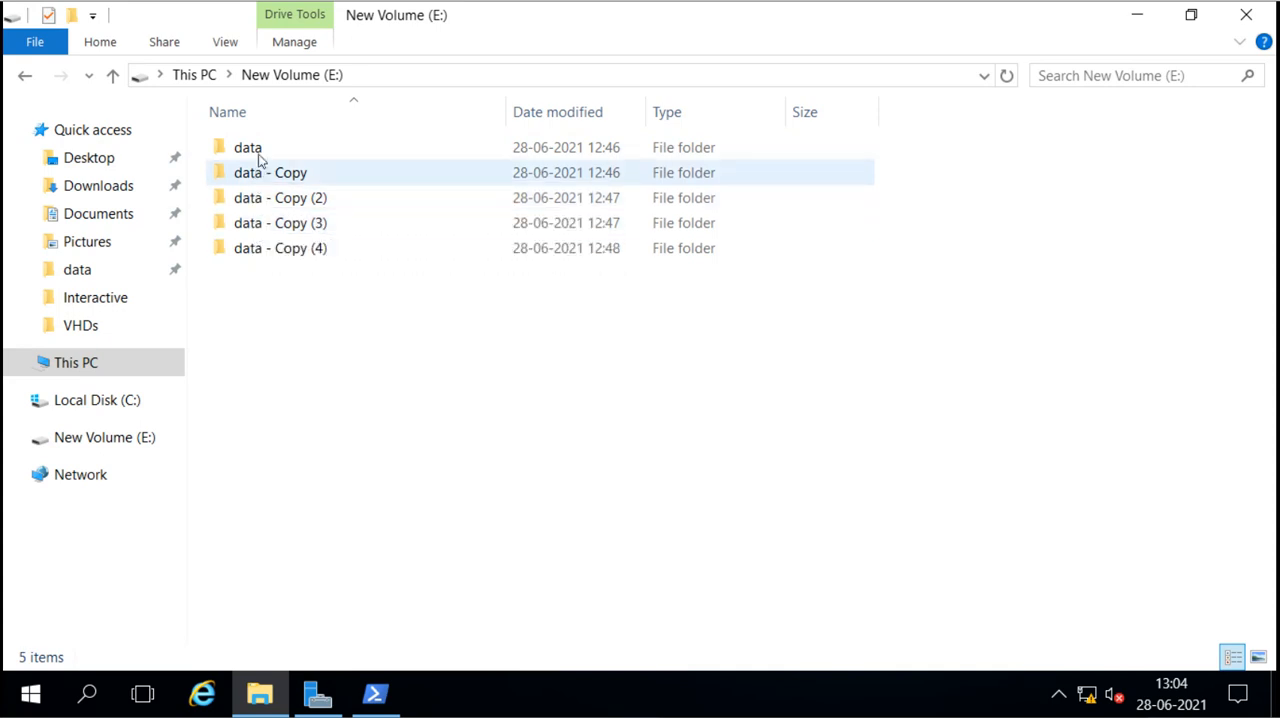
double_click(258, 150)
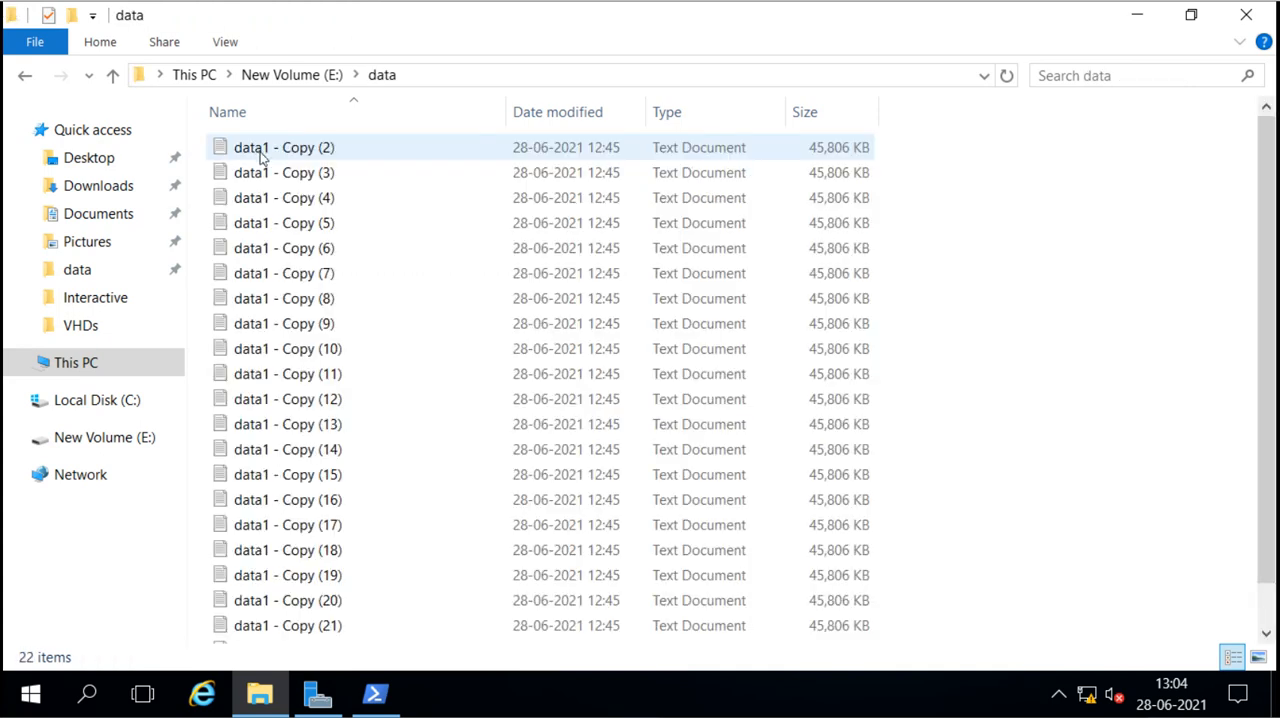
click(272, 197)
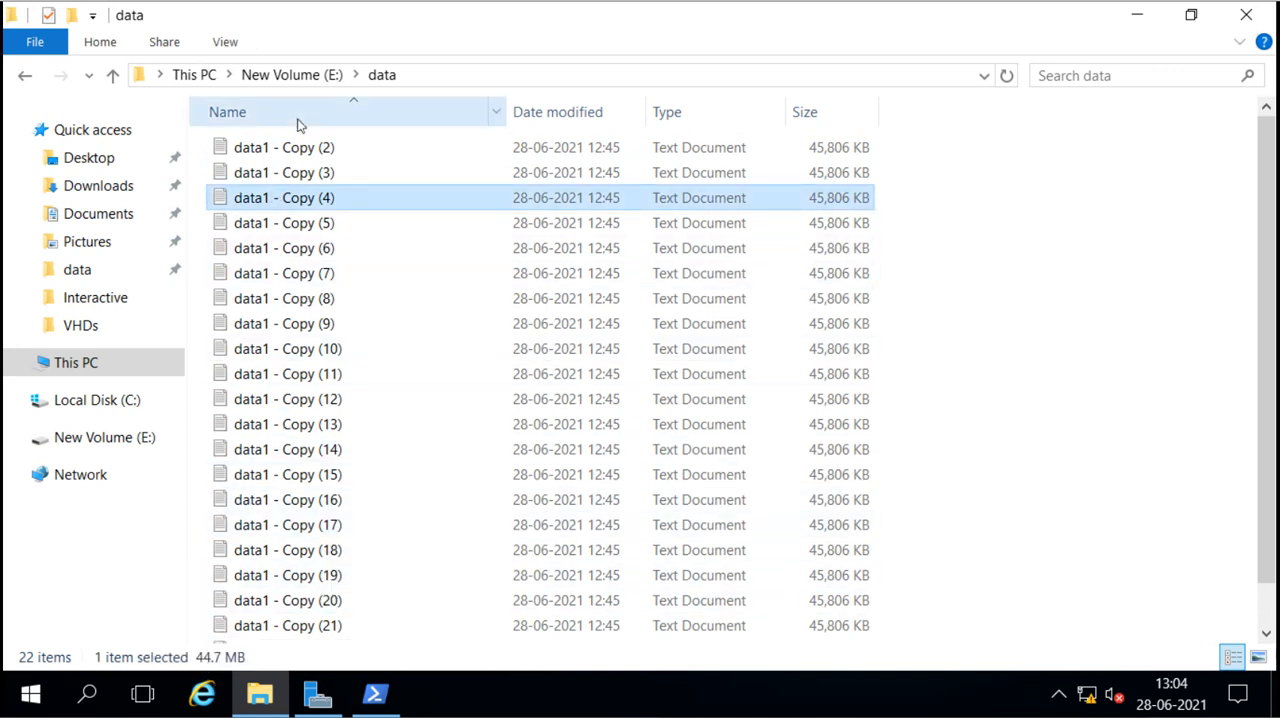
double_click(313, 408)
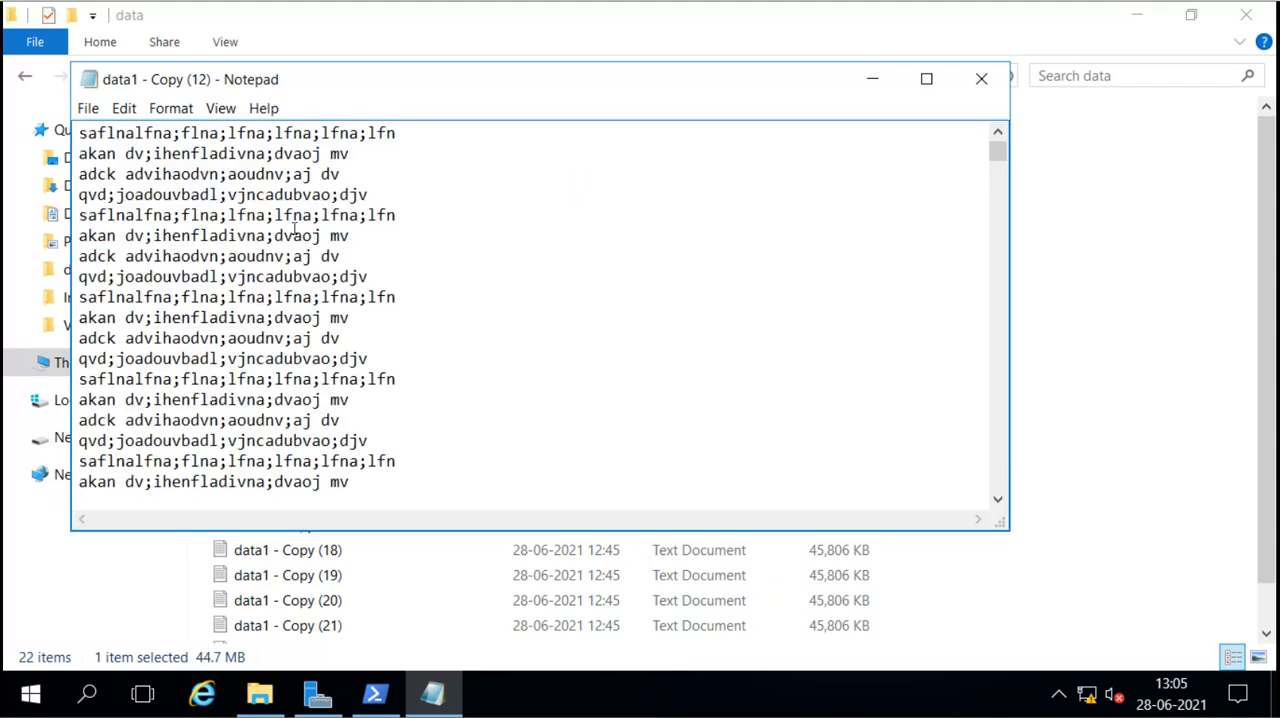
scroll(557, 358, down, 2)
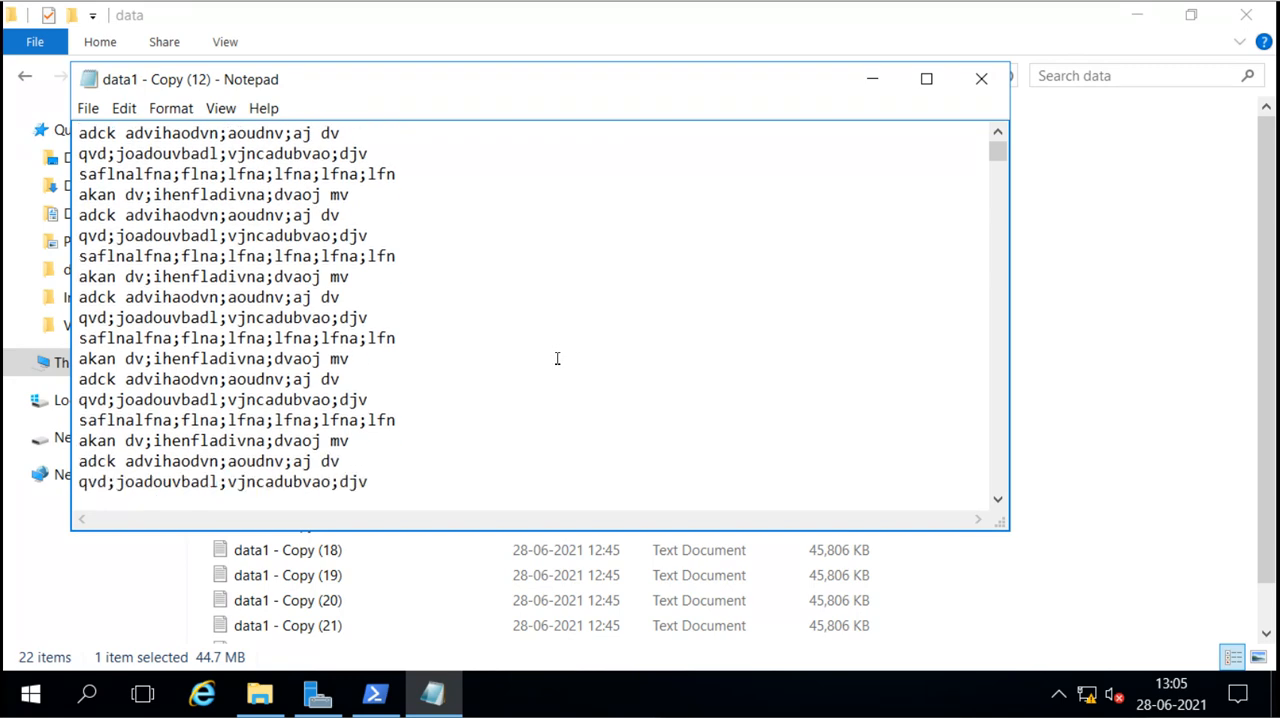
scroll(557, 358, down, 2)
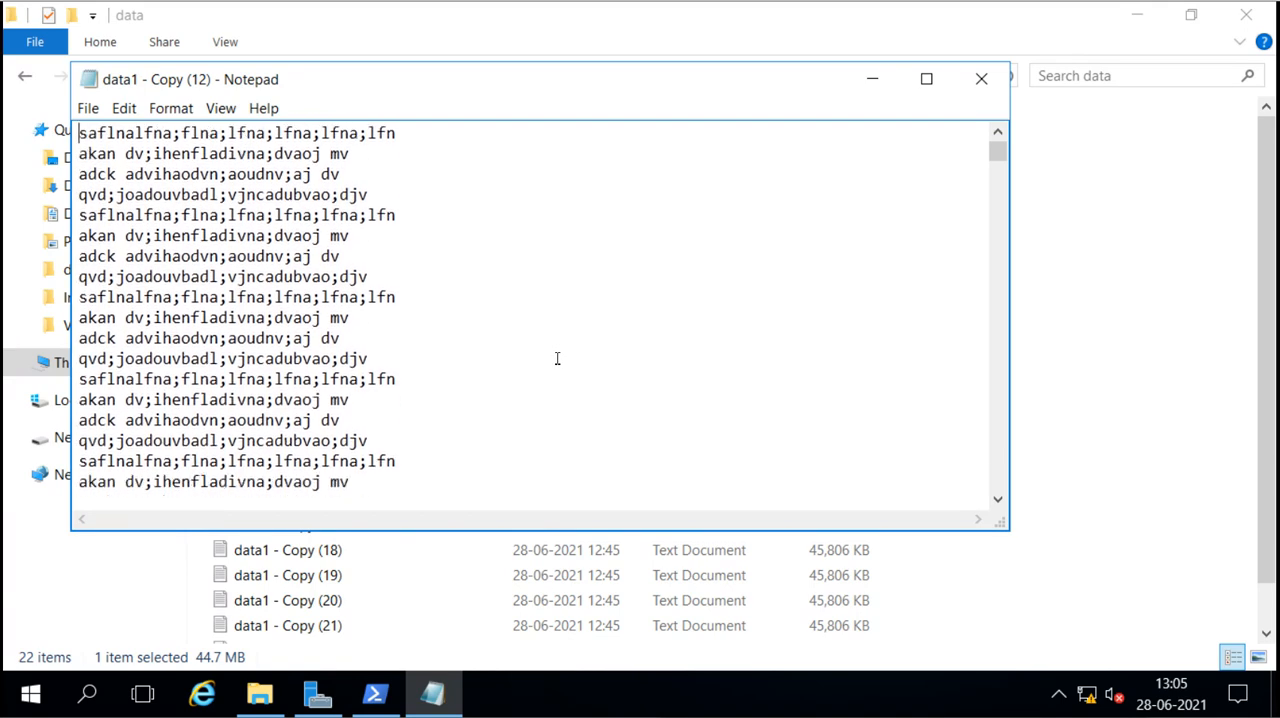
click(976, 82)
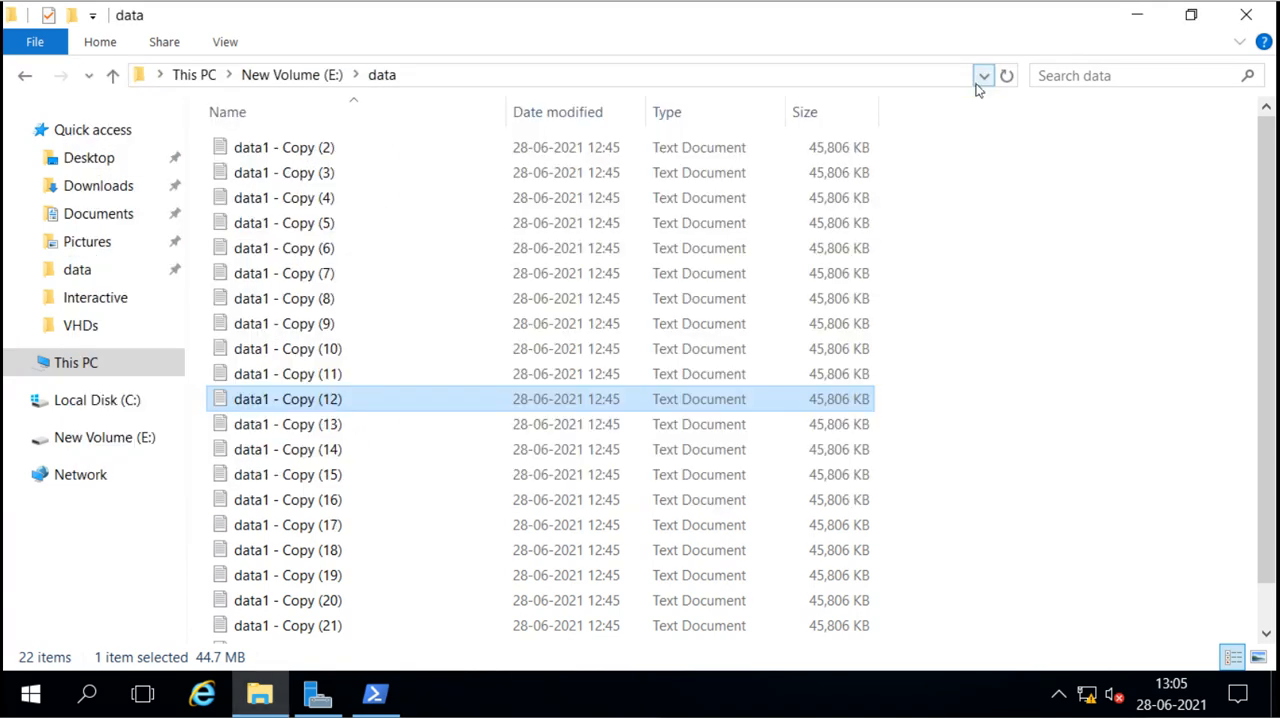
Step: Inspect the contents of data1 - Copy (8) in the data - Copy (4) folder, close it and return to the root of E:
click(280, 77)
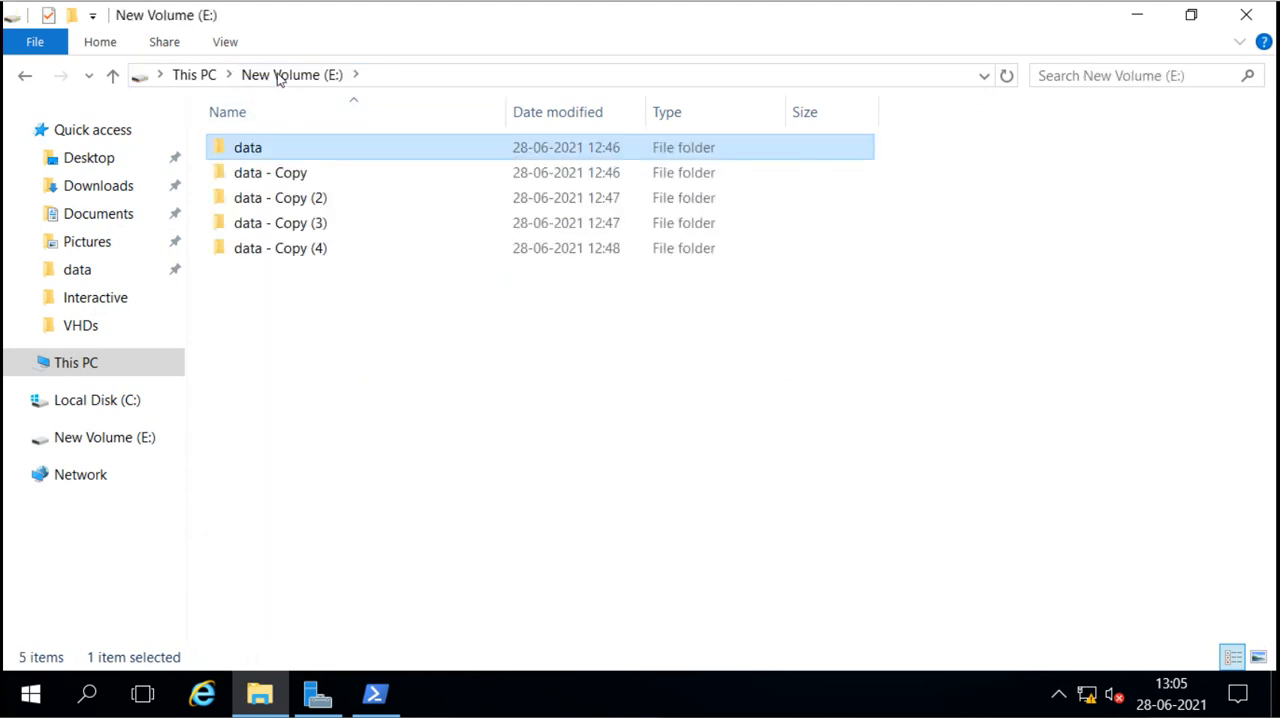
double_click(266, 253)
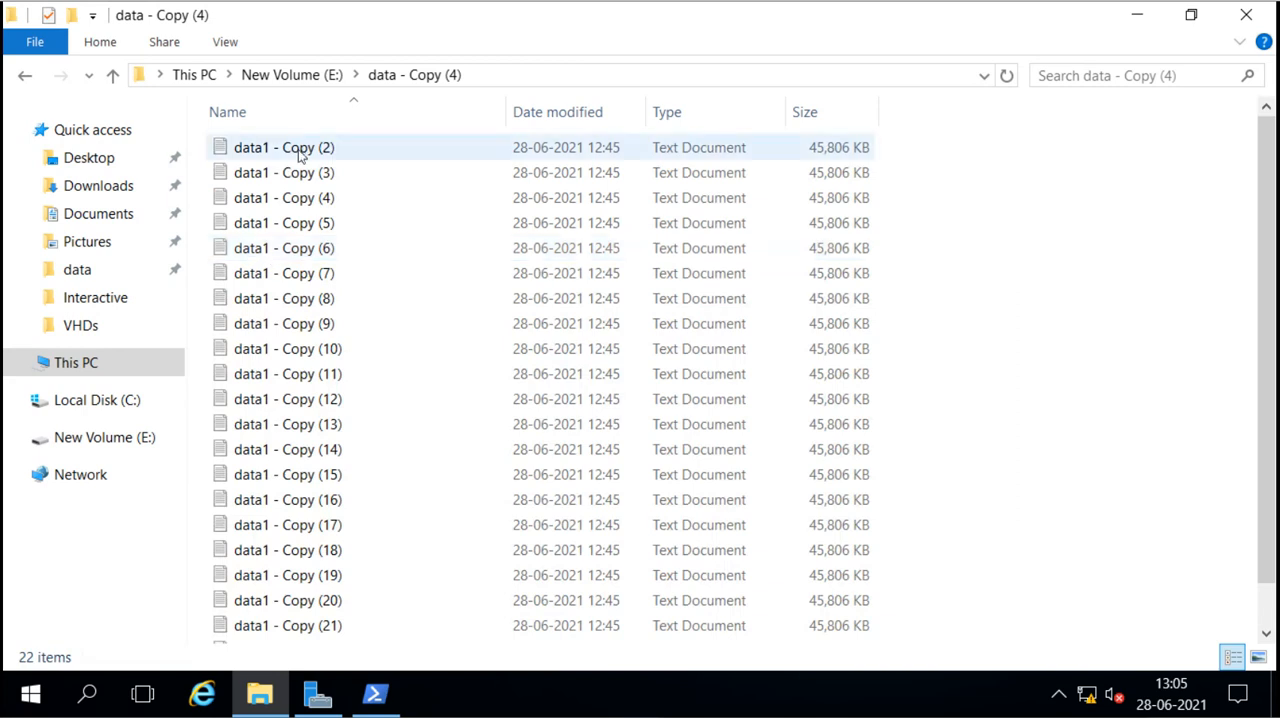
right_click(295, 305)
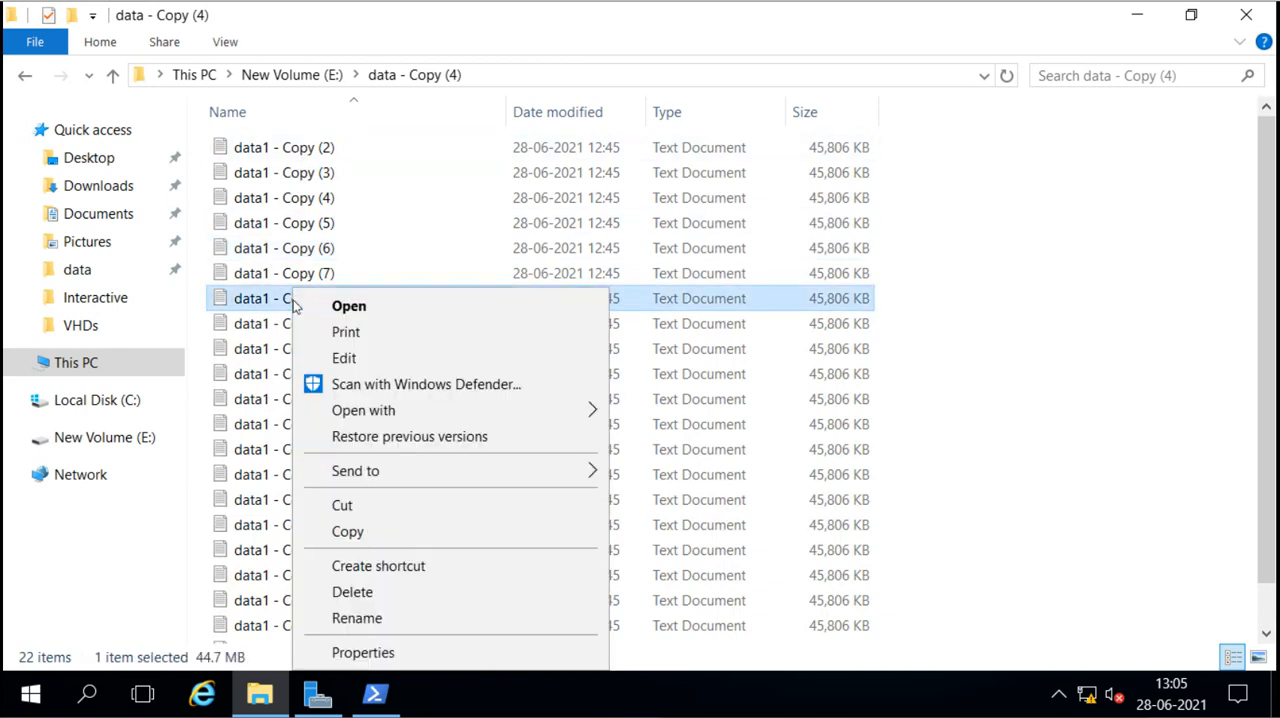
double_click(281, 299)
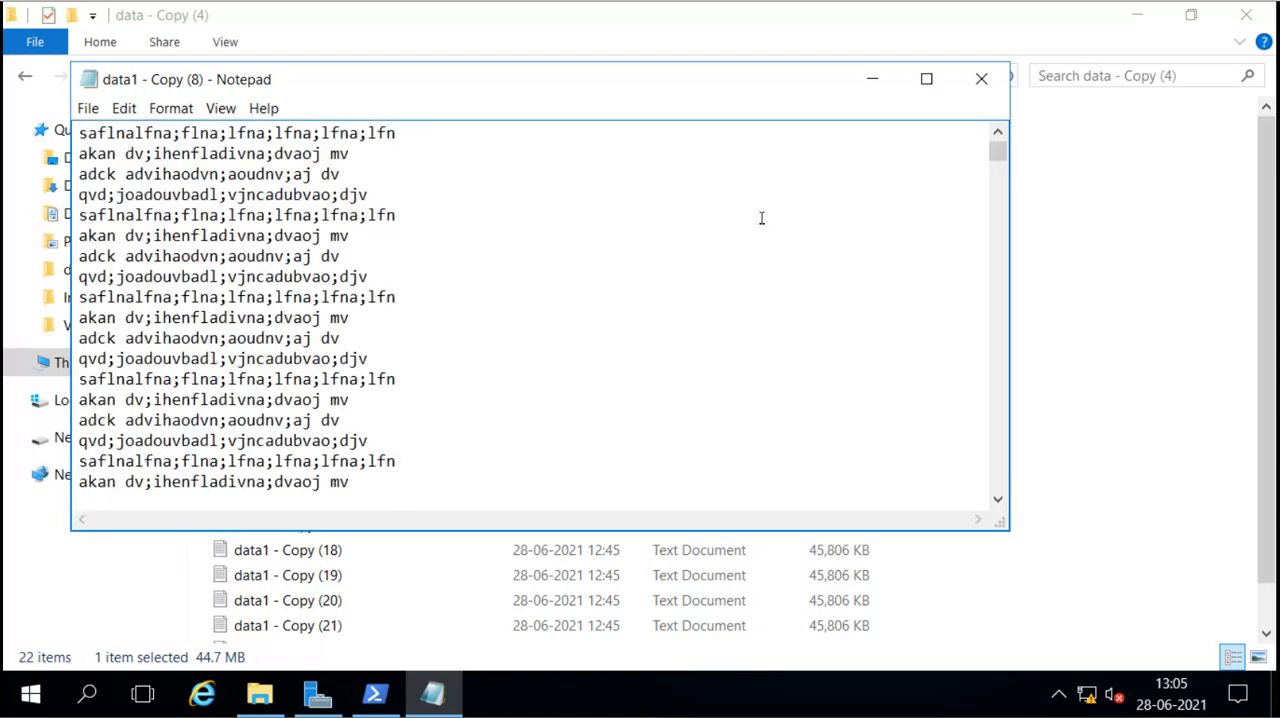
click(975, 86)
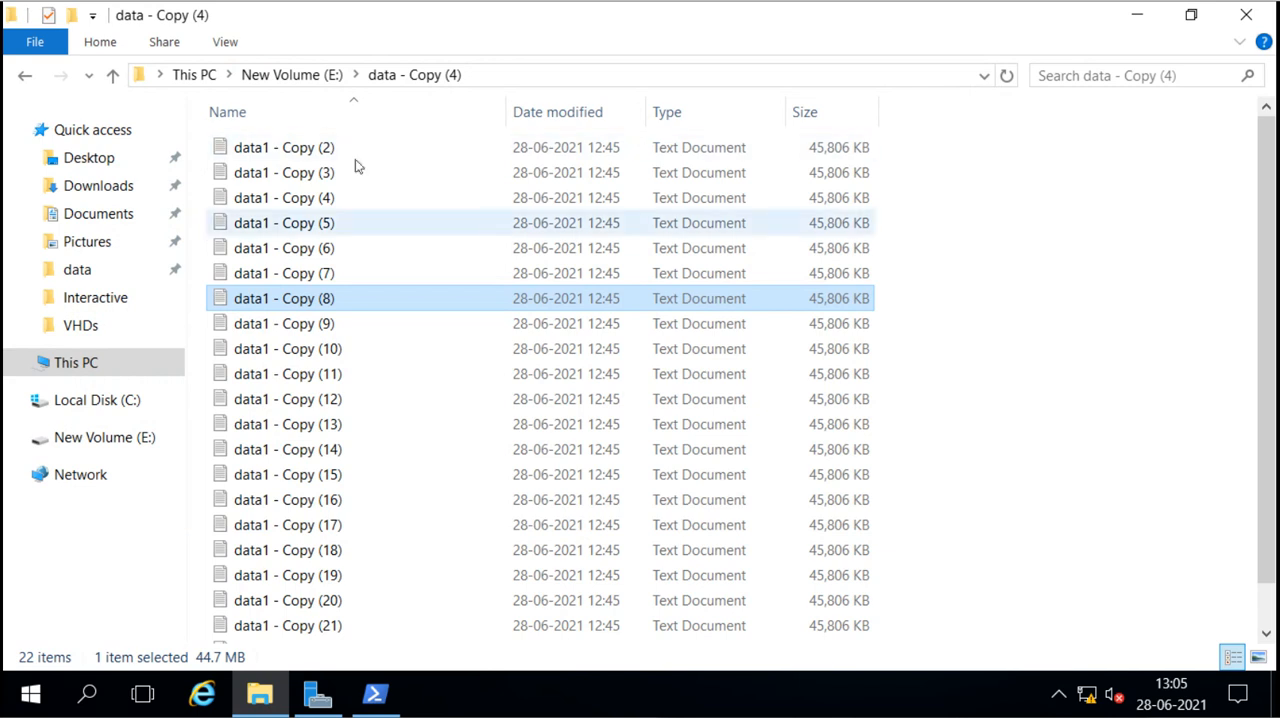
click(318, 80)
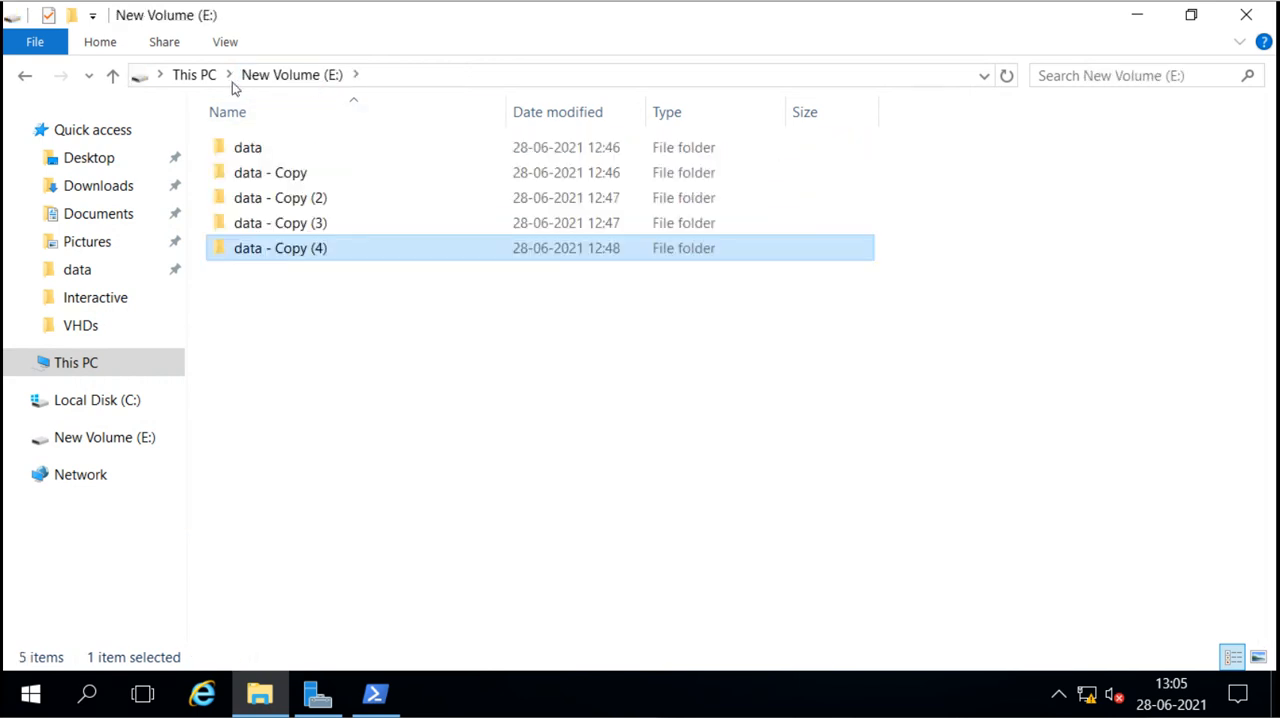
Step: Check the used and free space of New Volume (E:) in its properties, then close them without changes
click(189, 80)
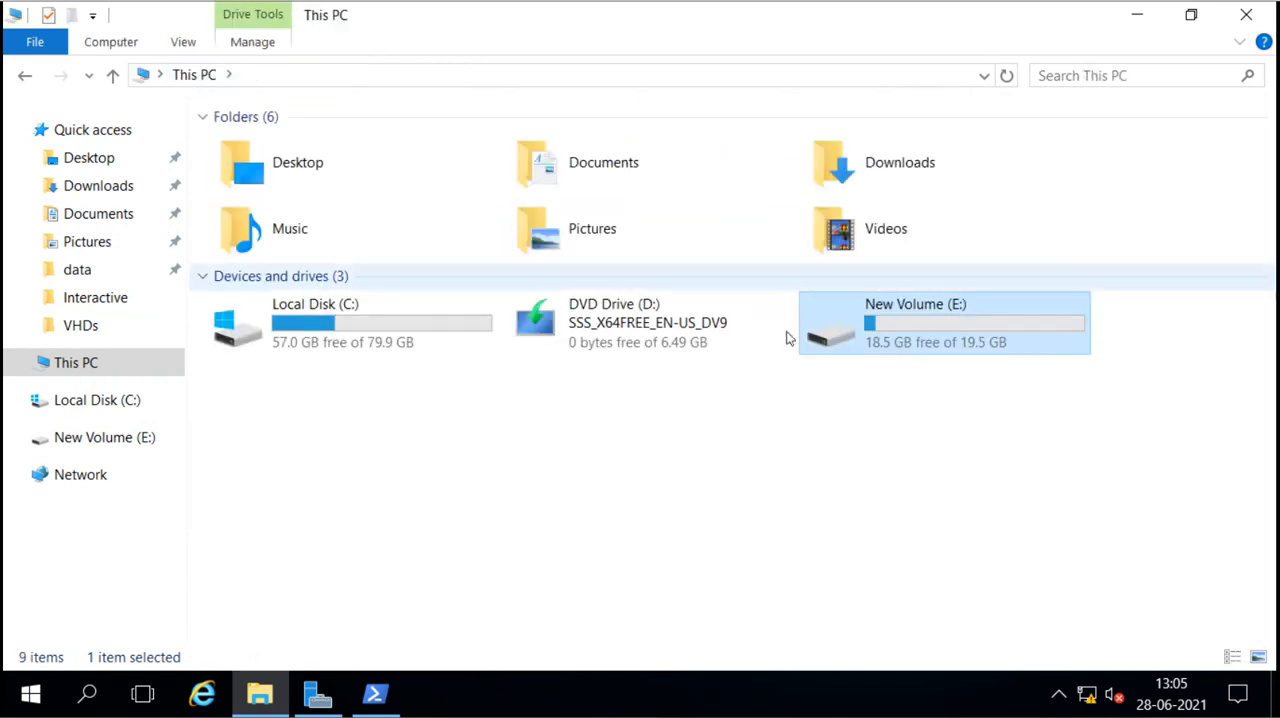
right_click(889, 327)
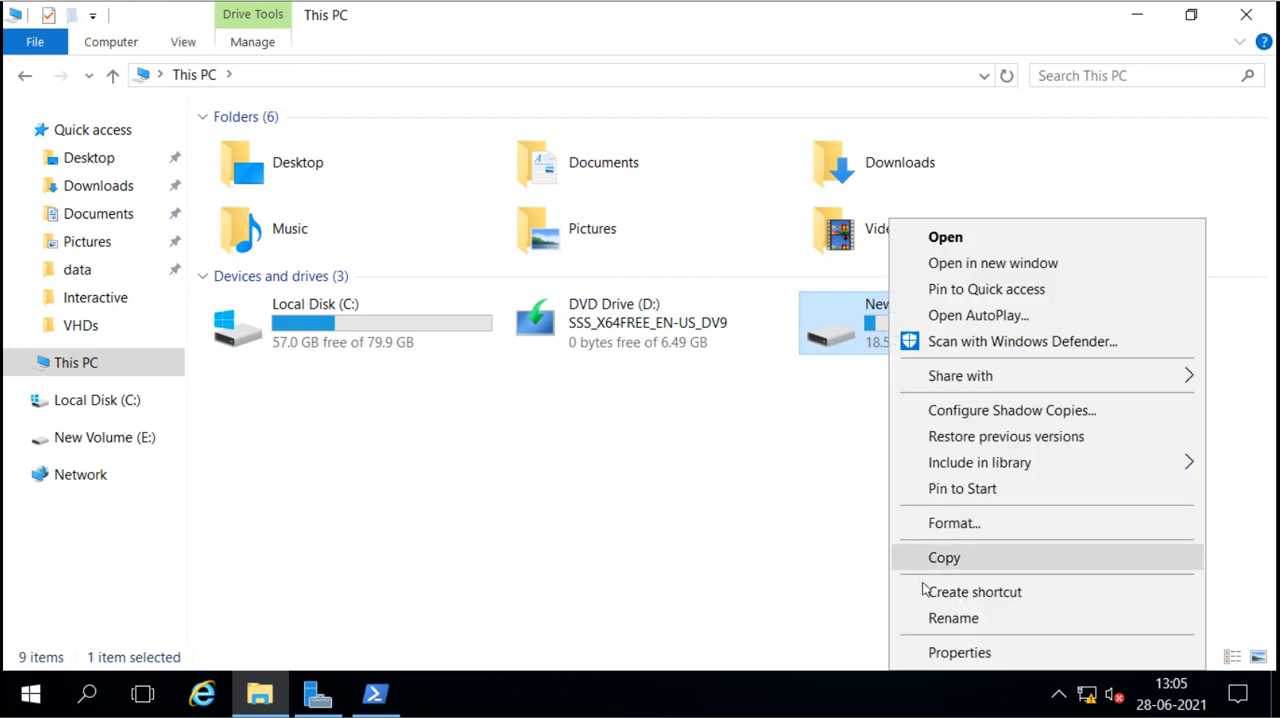
click(934, 653)
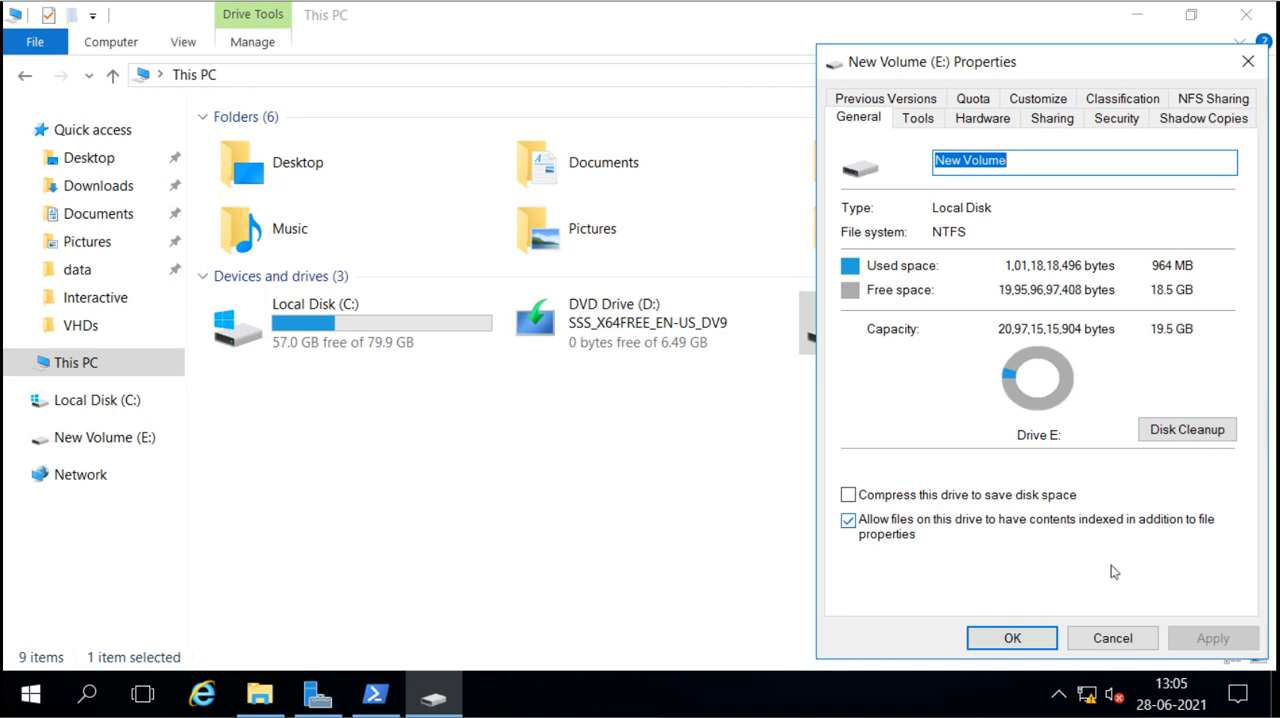
click(1116, 639)
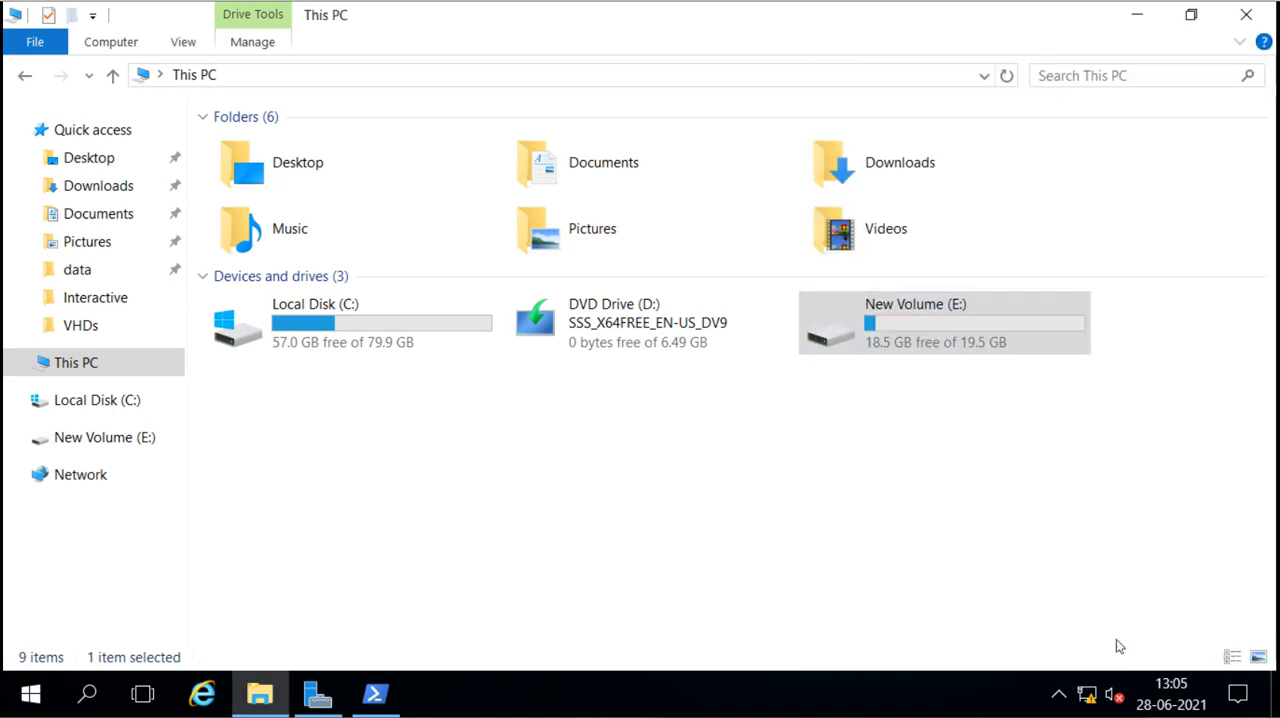
click(795, 408)
Step: Inspect the first four lines of data1 - Copy (2) in the data folder on E:, close it and return to the root of E:
double_click(878, 342)
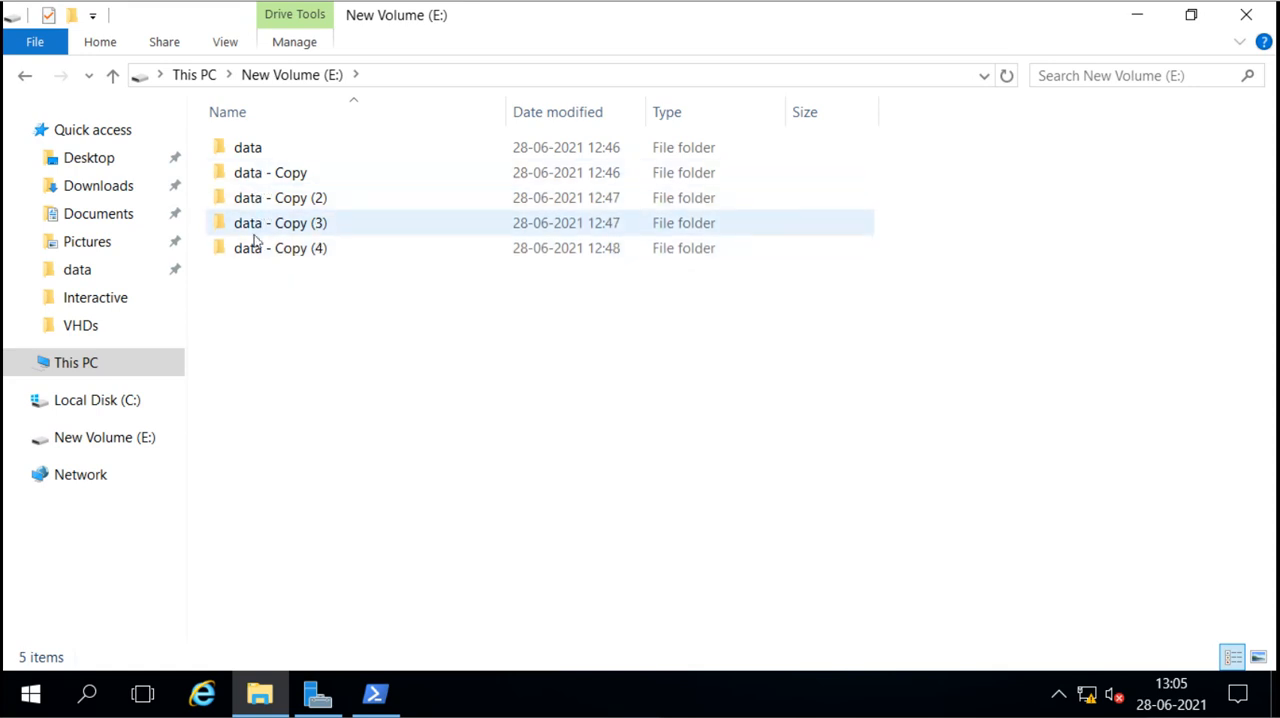
click(258, 156)
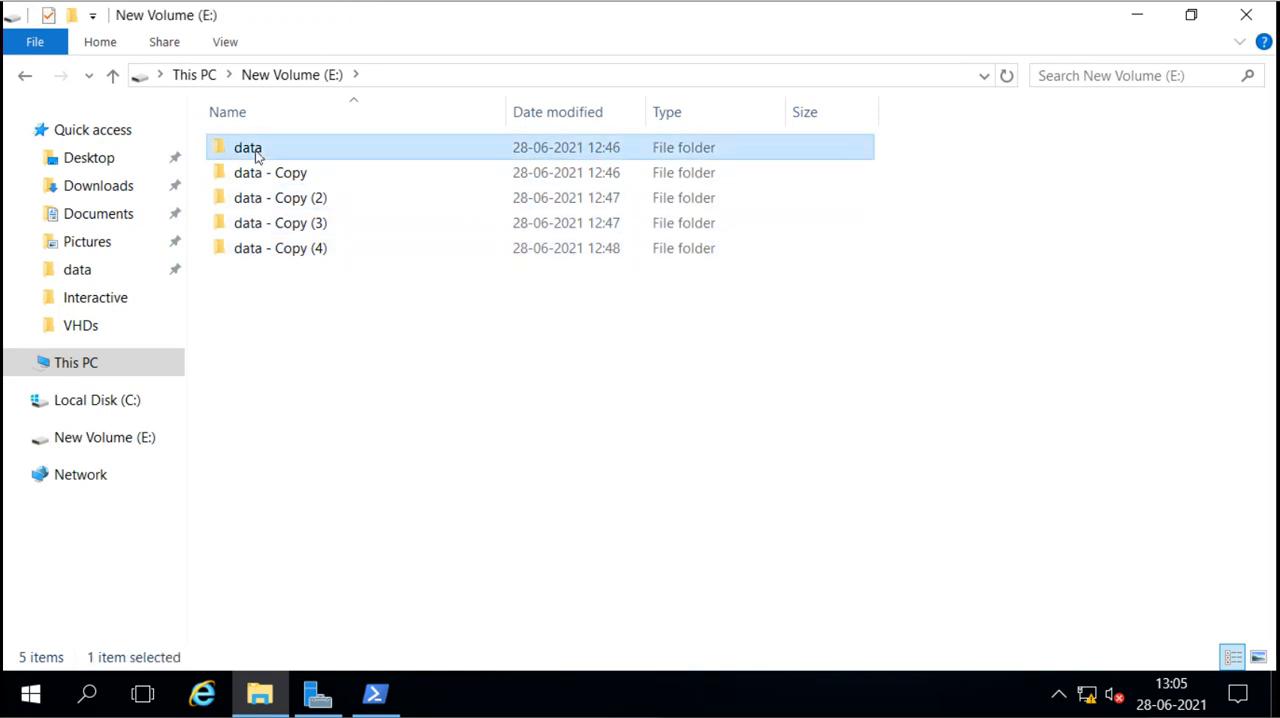
double_click(258, 155)
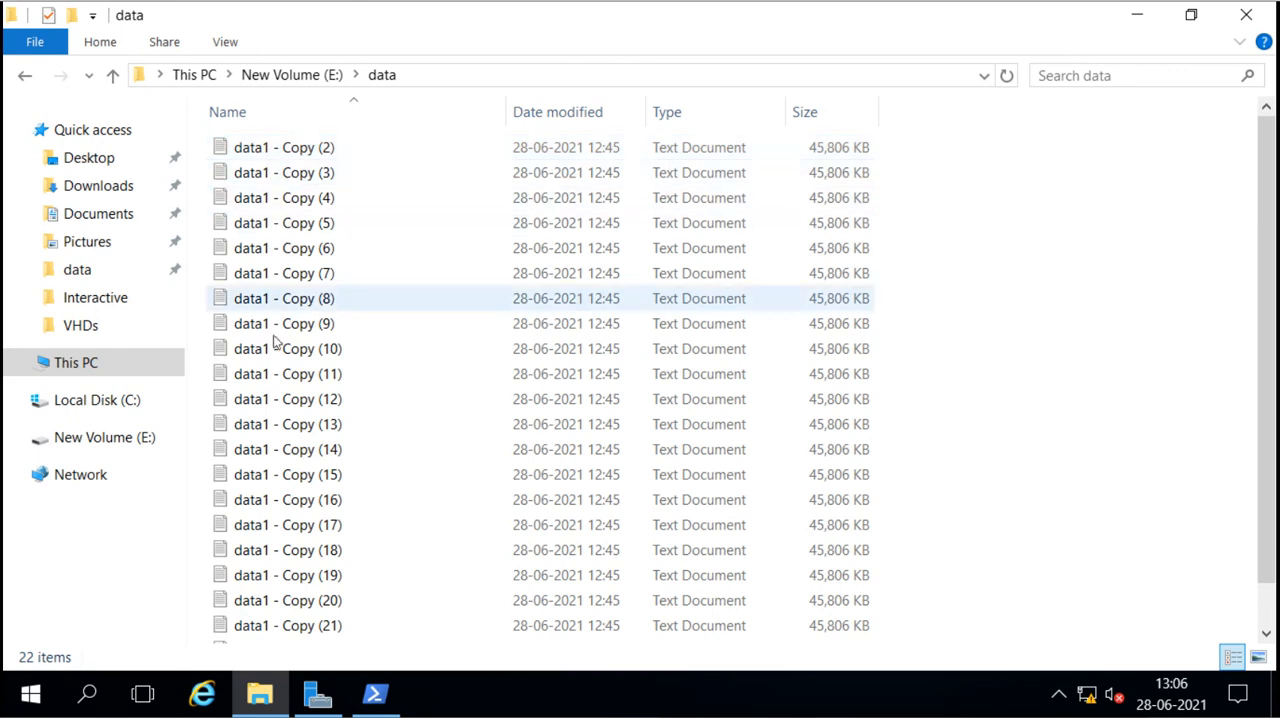
double_click(282, 147)
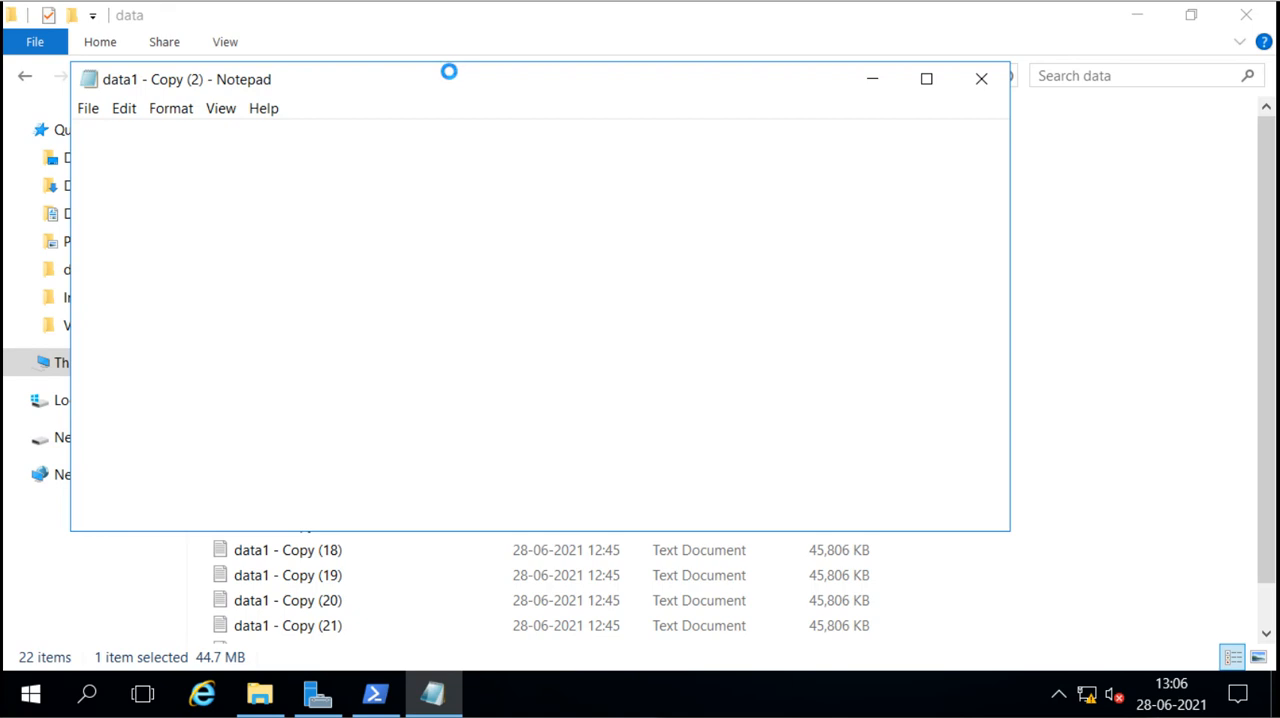
drag(451, 77, 548, 82)
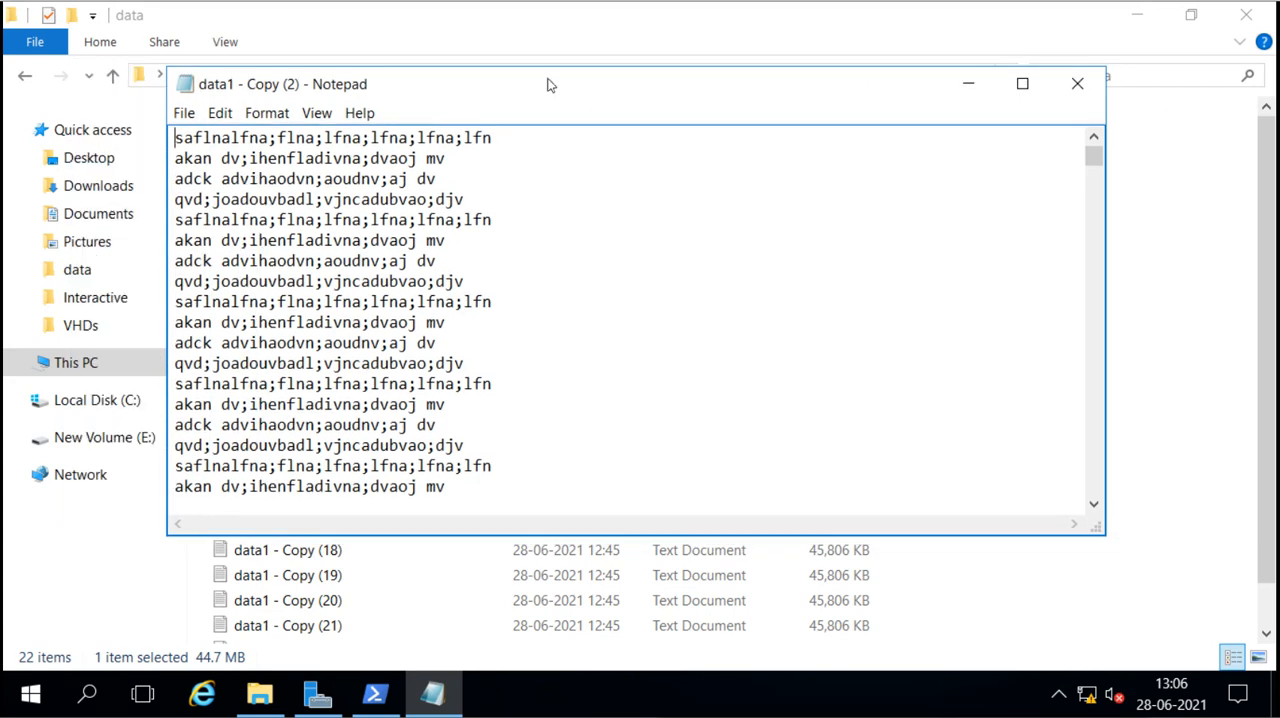
drag(174, 137, 471, 197)
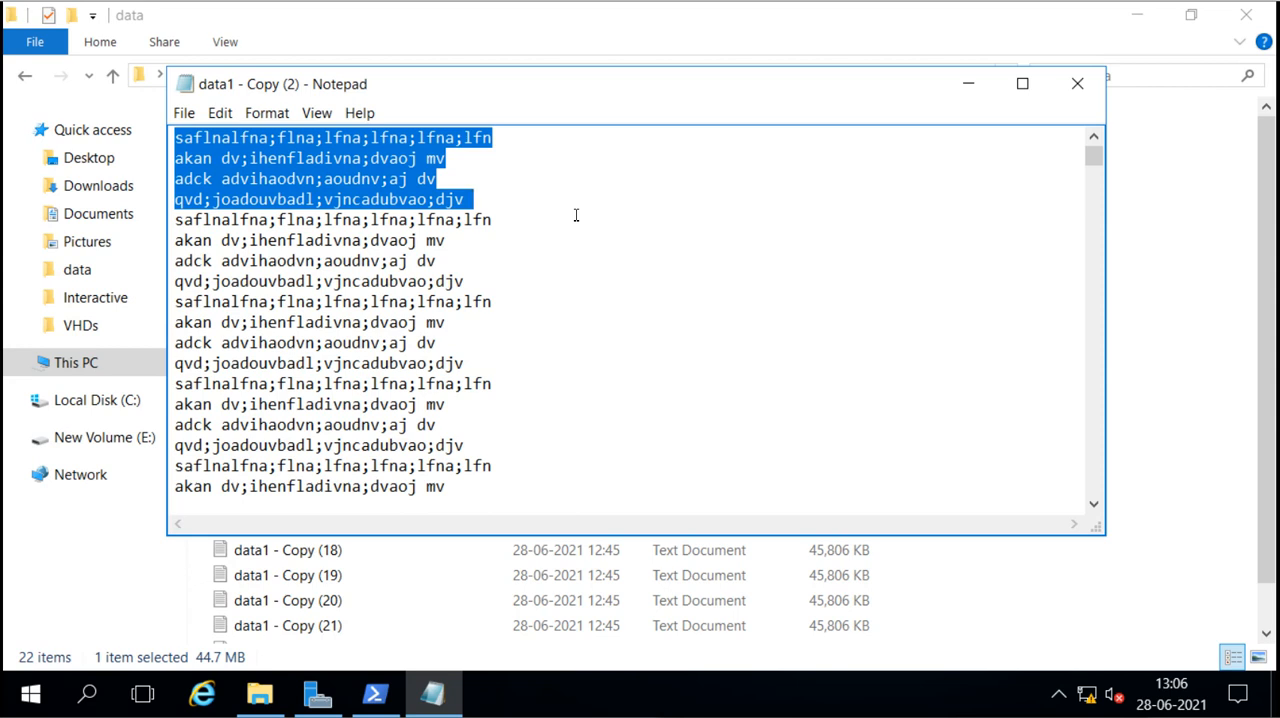
click(1072, 88)
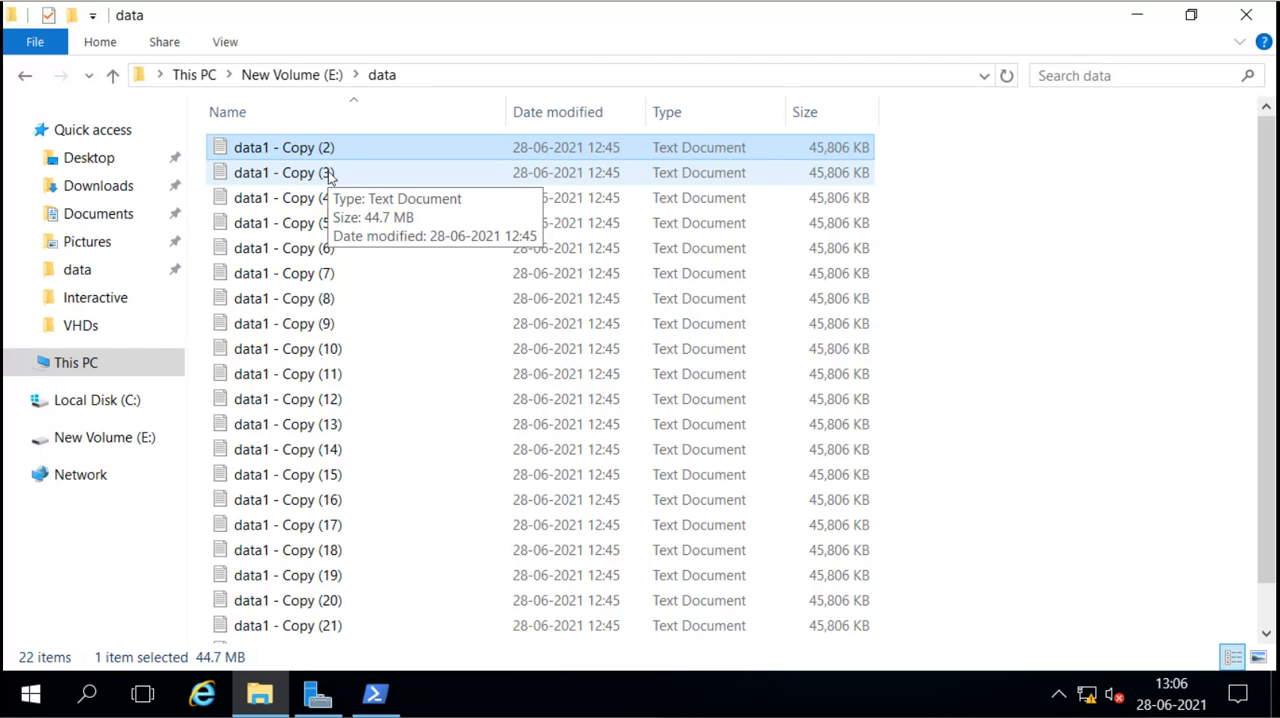
click(301, 80)
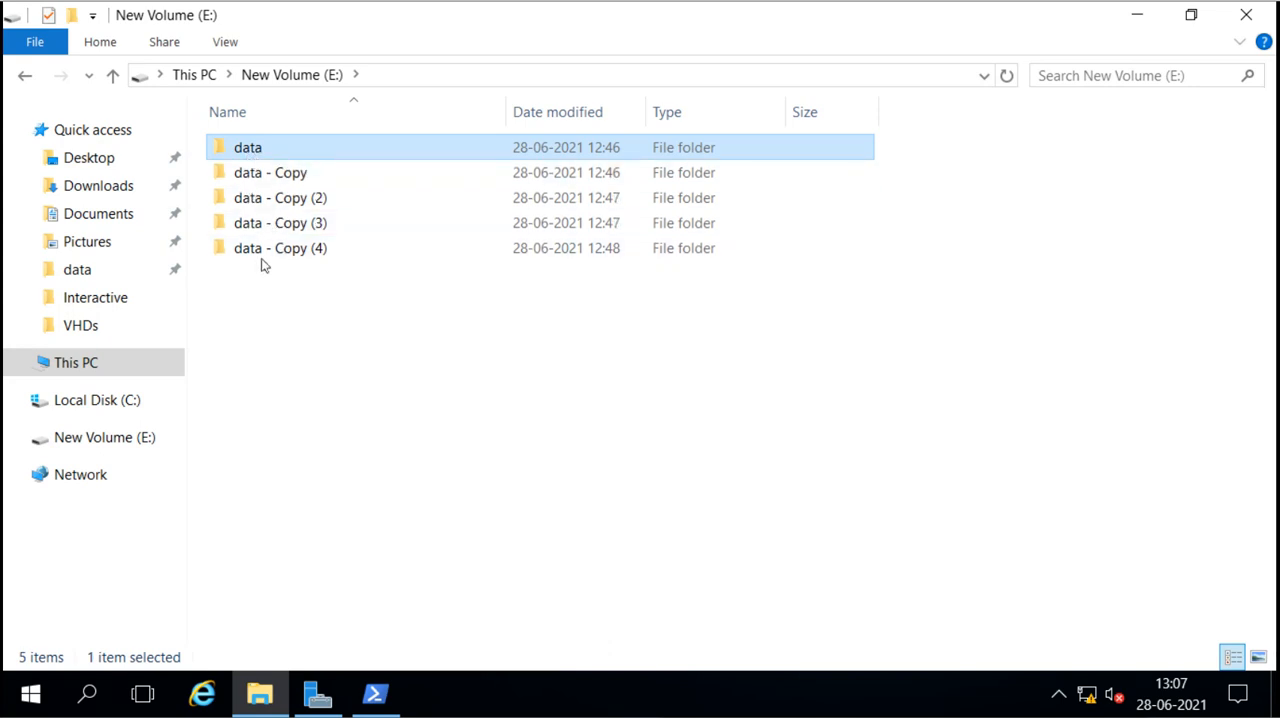
Step: Reopen the data folder on E:, look through the text of data1 - Copy (12) and close the file
double_click(261, 150)
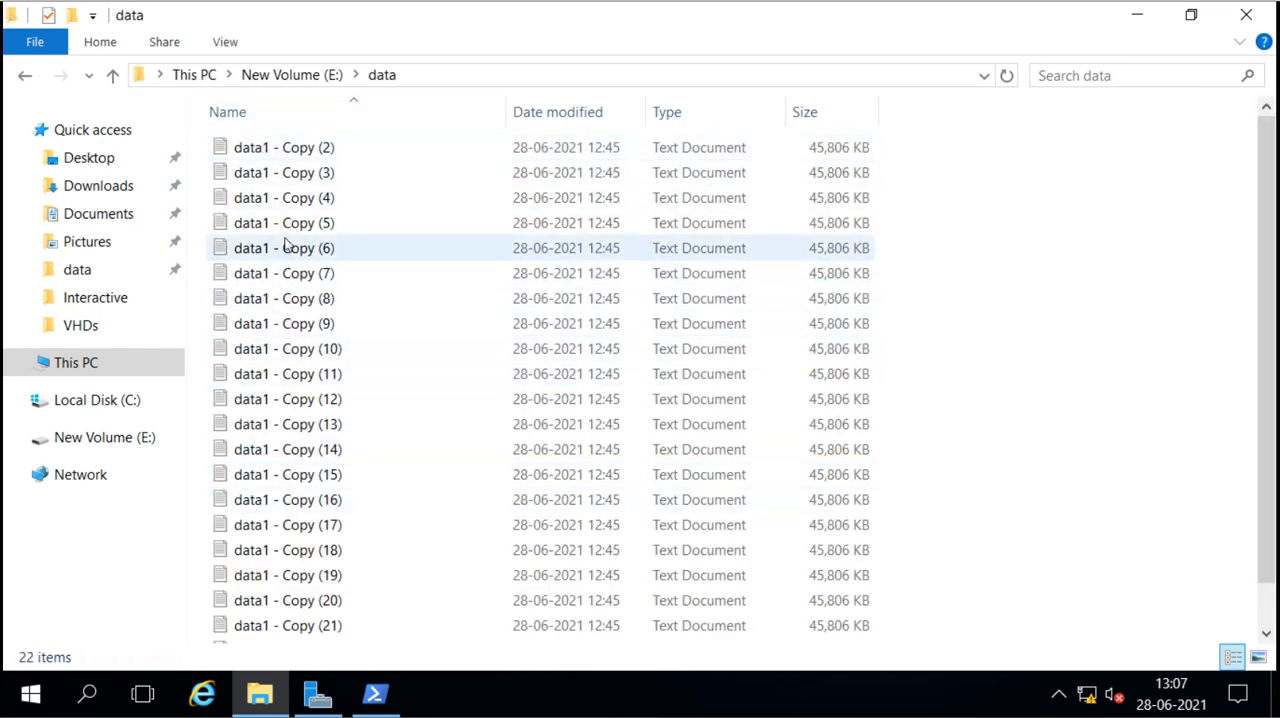
click(271, 181)
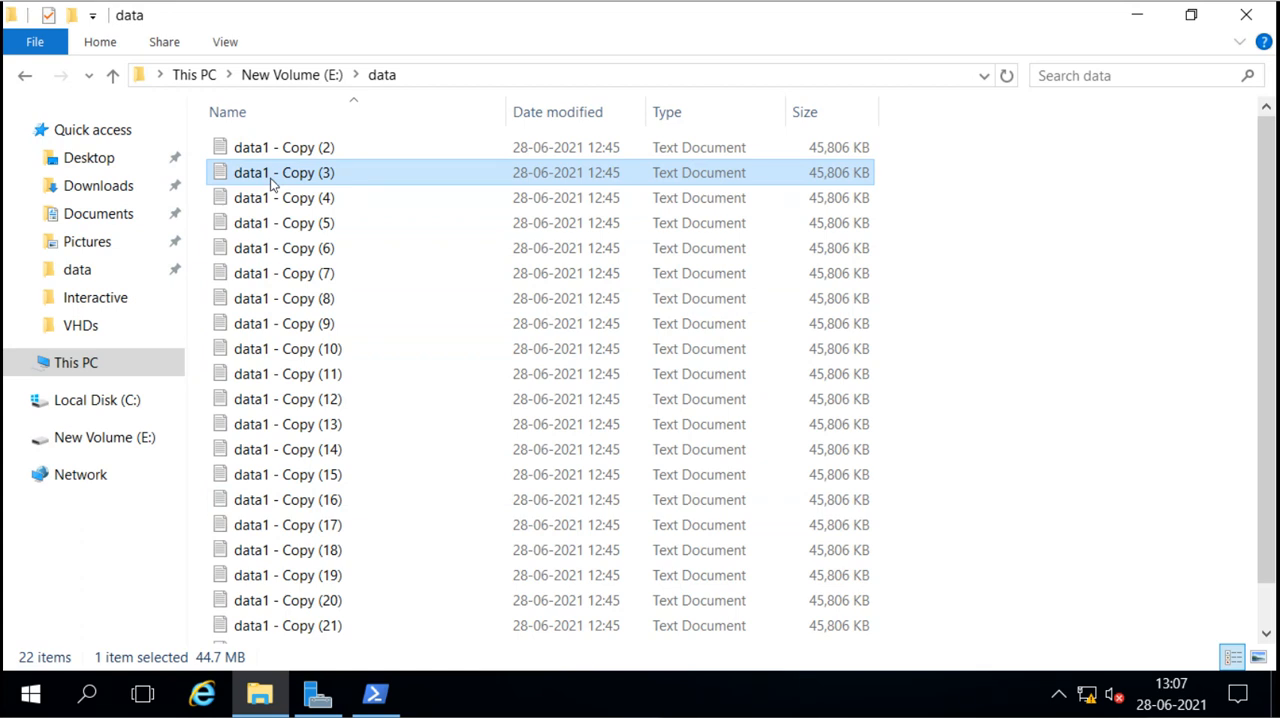
double_click(296, 399)
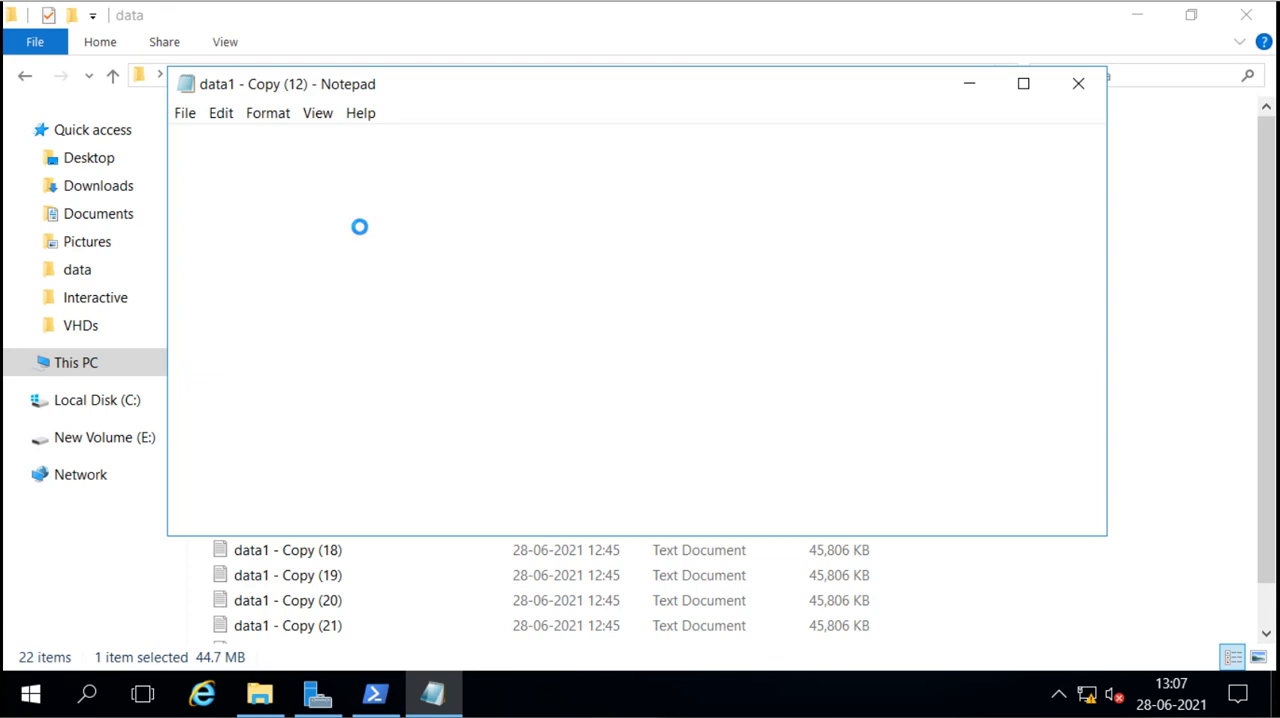
scroll(392, 250, down, 3)
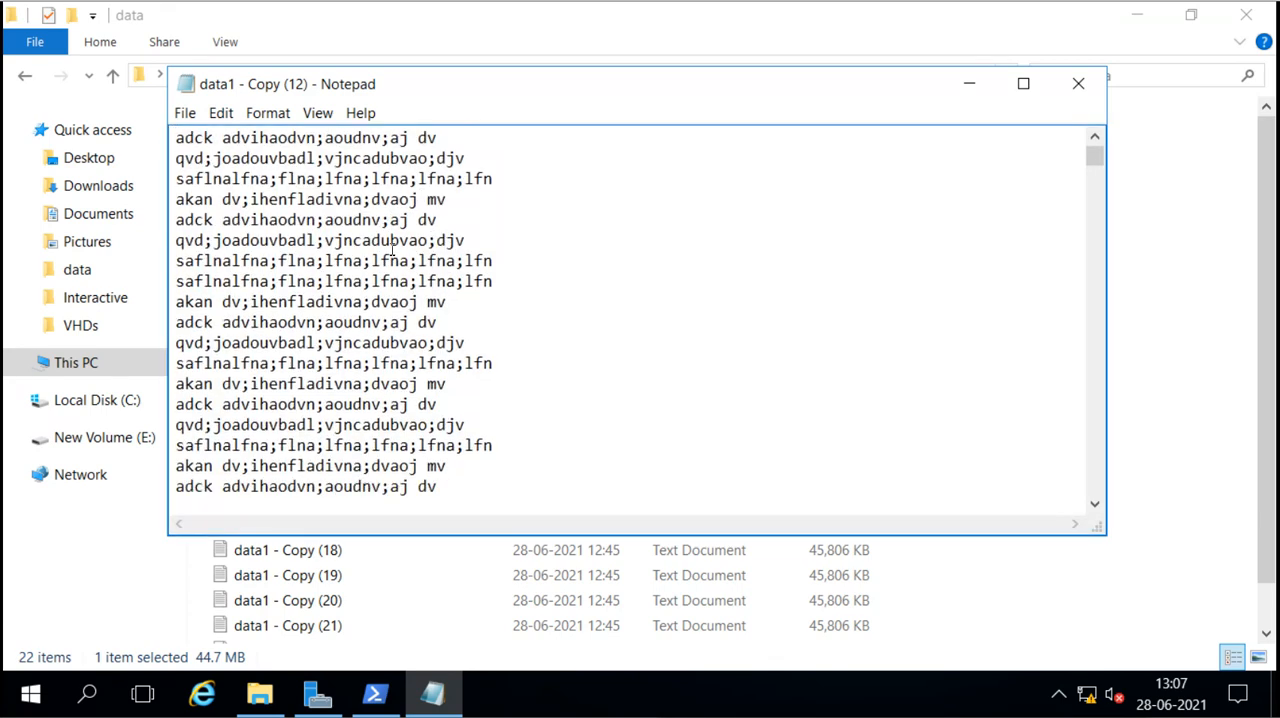
scroll(392, 250, down, 5)
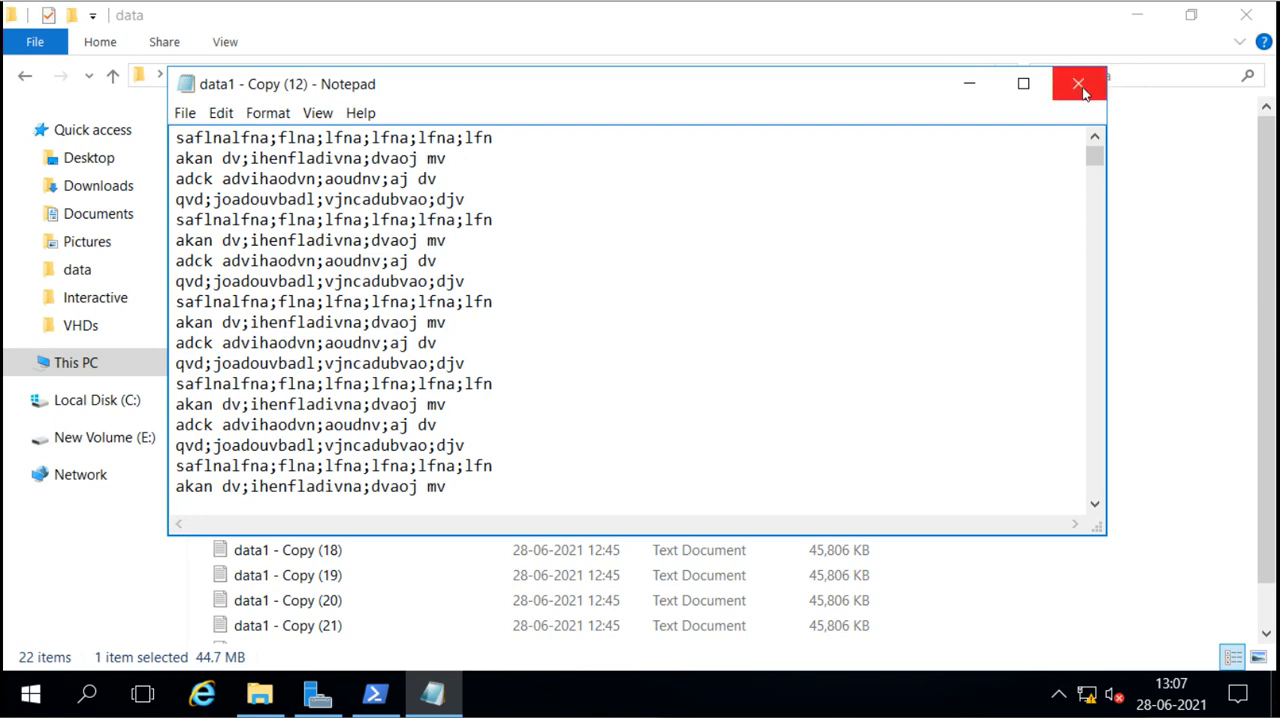
click(1079, 86)
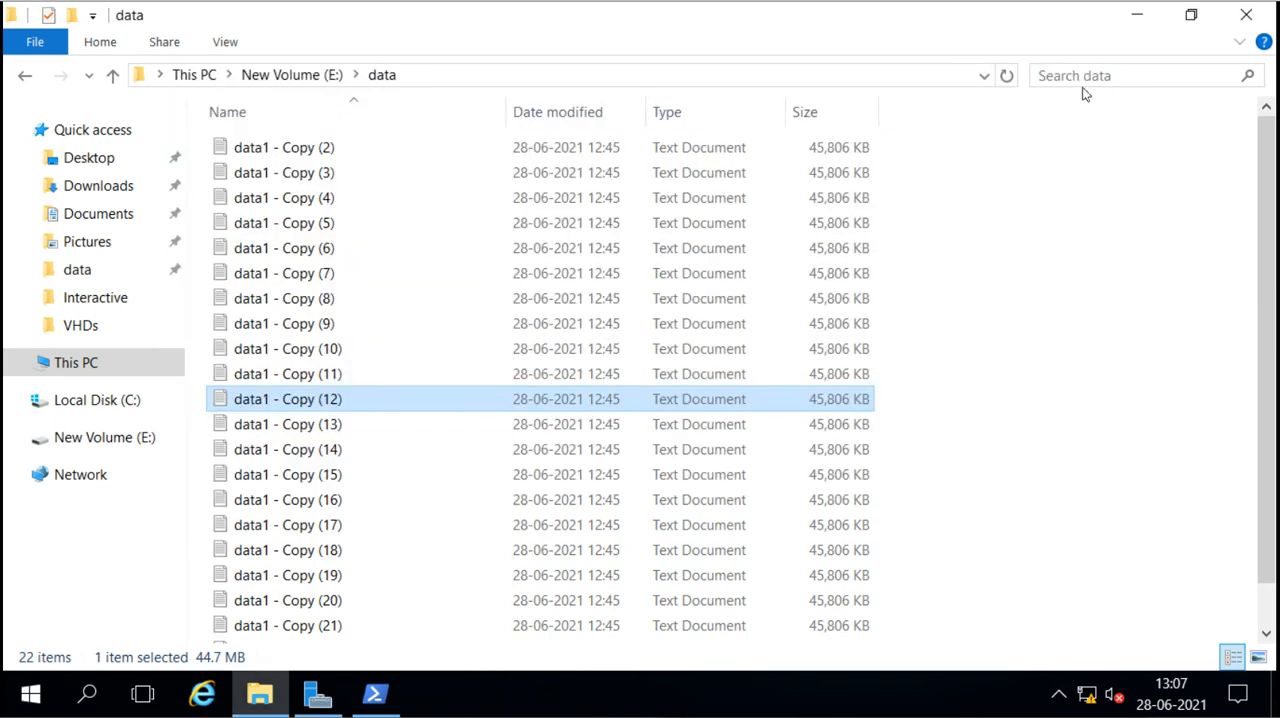
Step: Copy data1 - Copy (12) from the data folder on E: to the desktop, minimizing the open windows
right_click(262, 401)
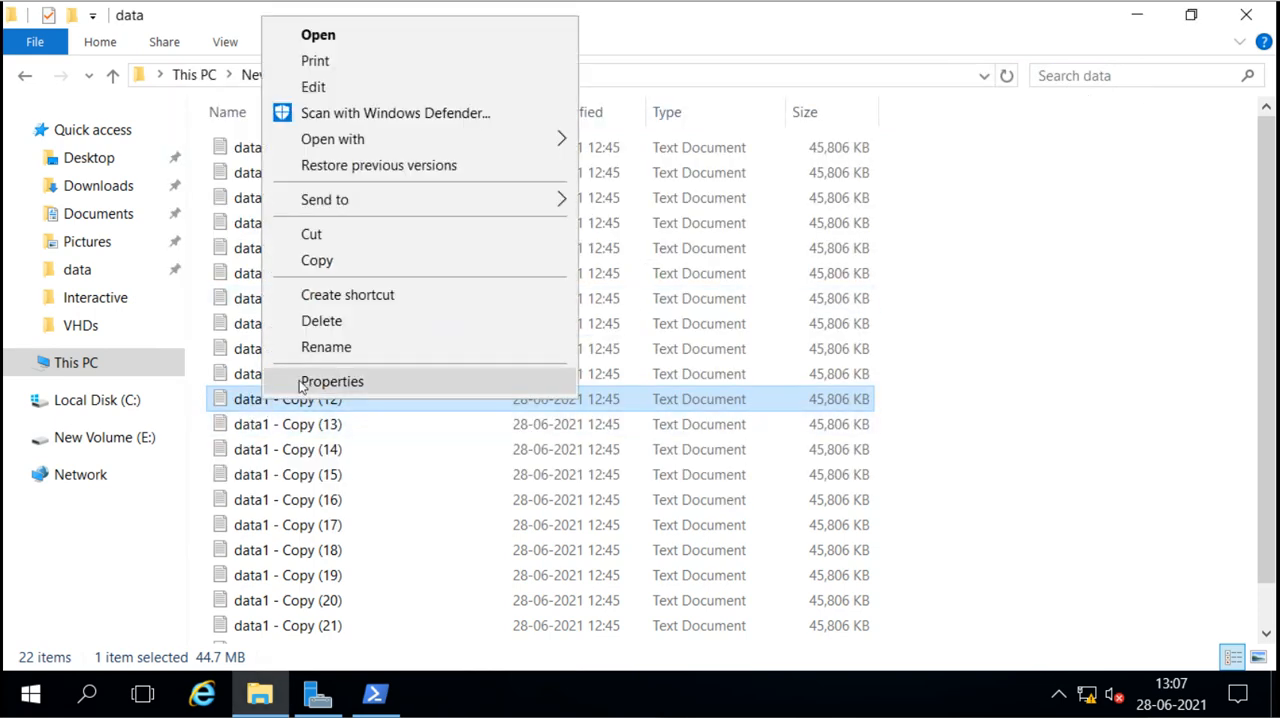
click(331, 264)
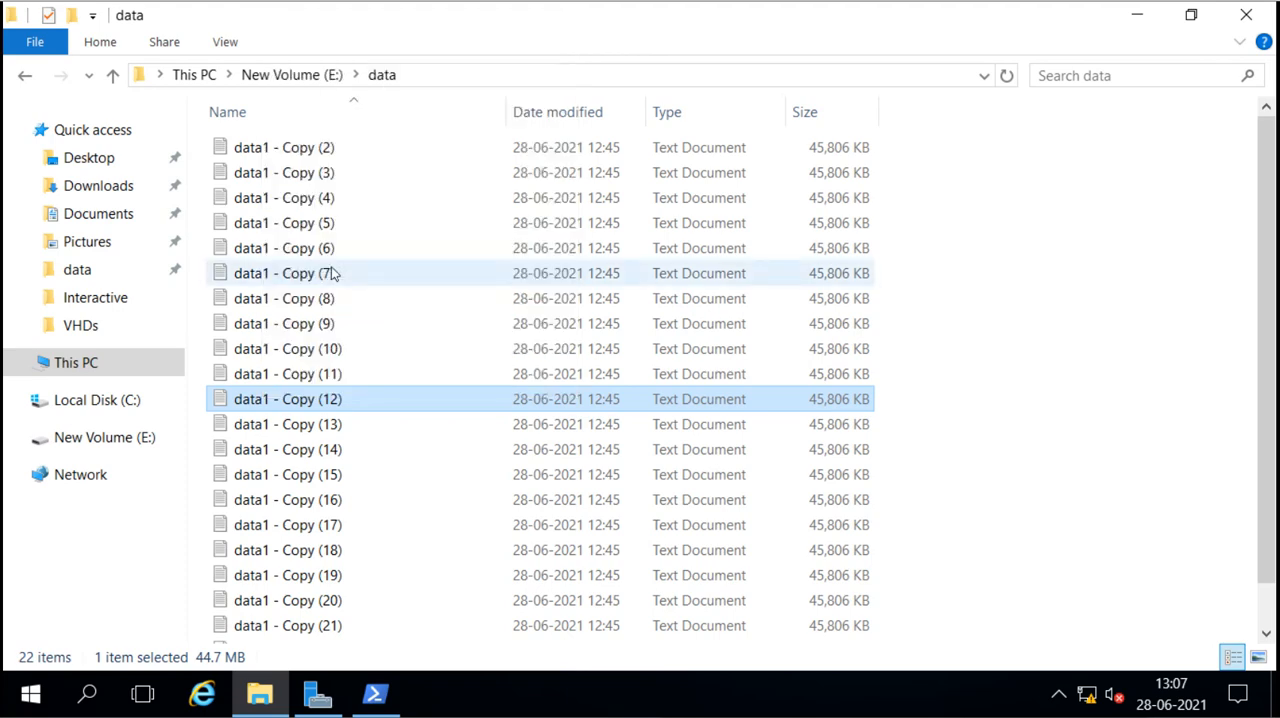
click(1141, 18)
click(1139, 16)
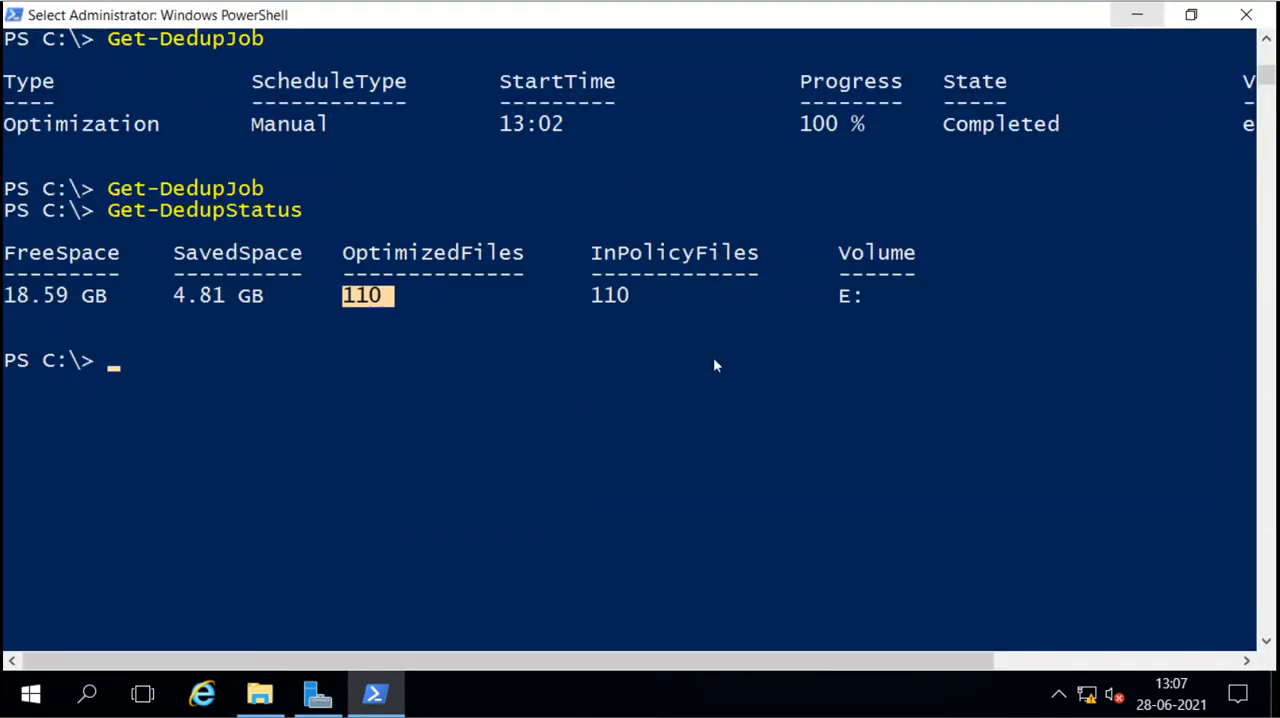
click(1132, 18)
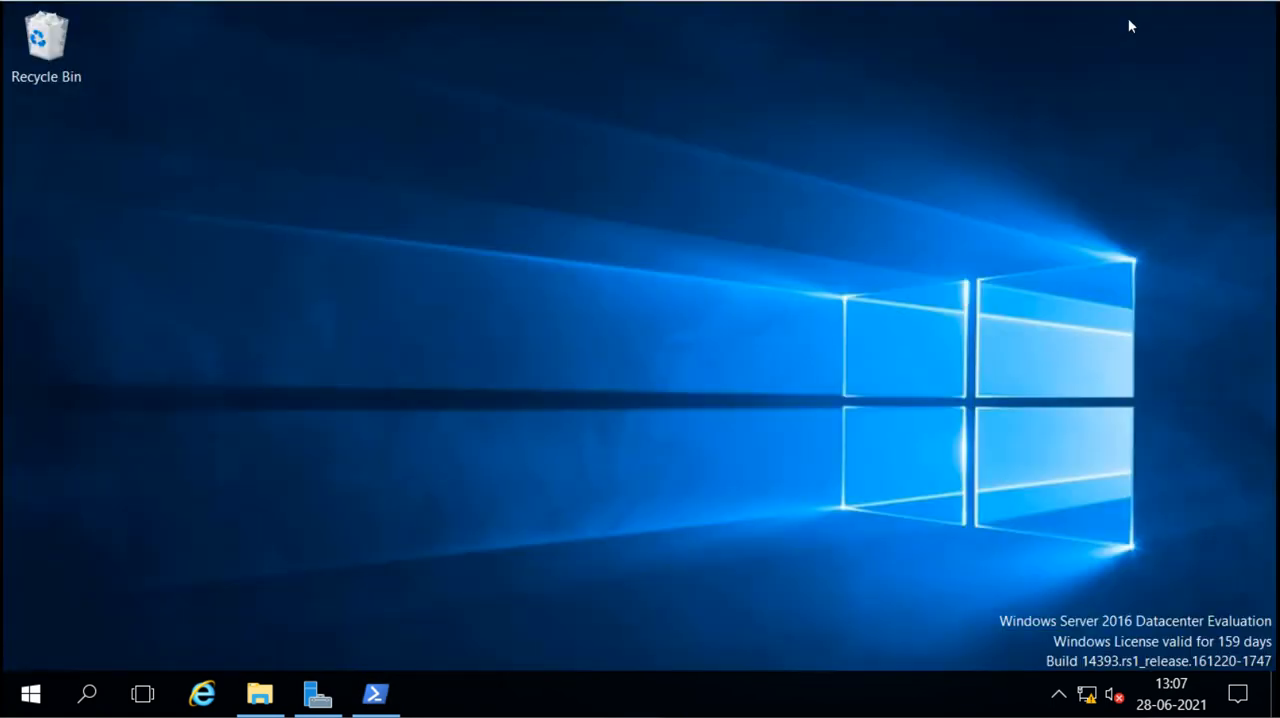
right_click(339, 324)
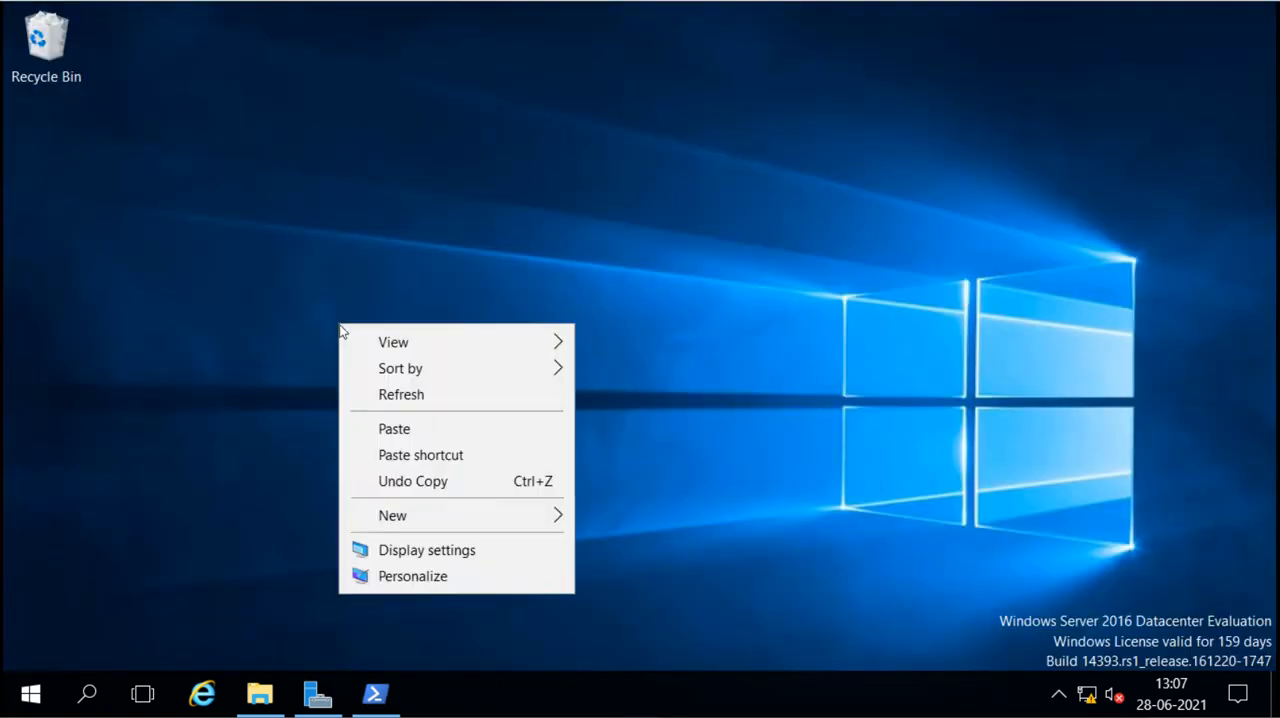
click(411, 431)
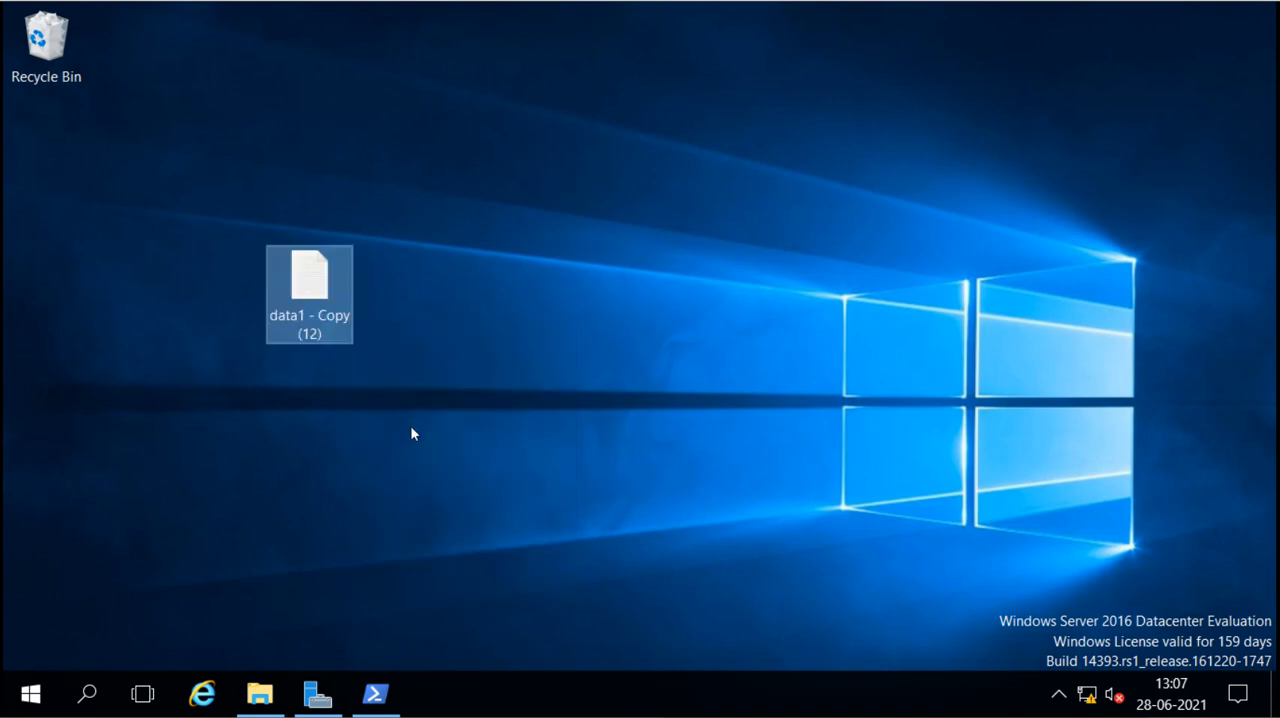
Step: Inspect the contents of the data1 - Copy (12) file on the desktop, then close it
mouse_move(296, 291)
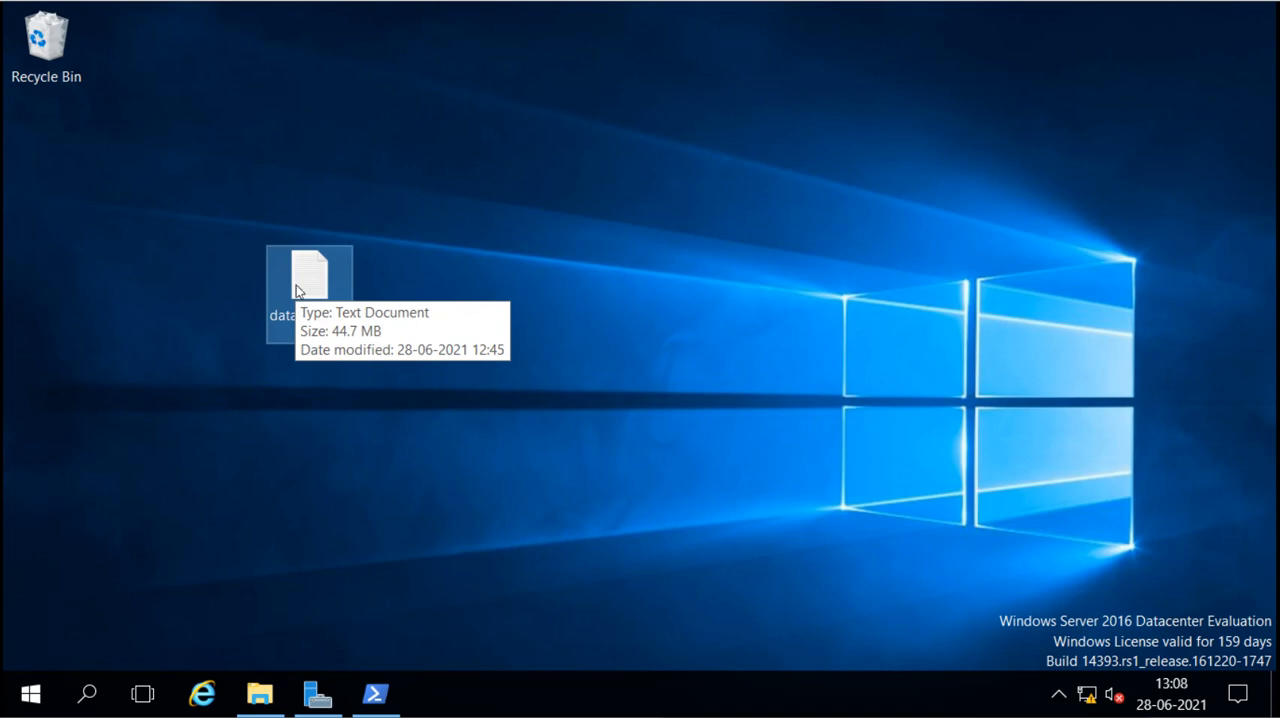
double_click(296, 291)
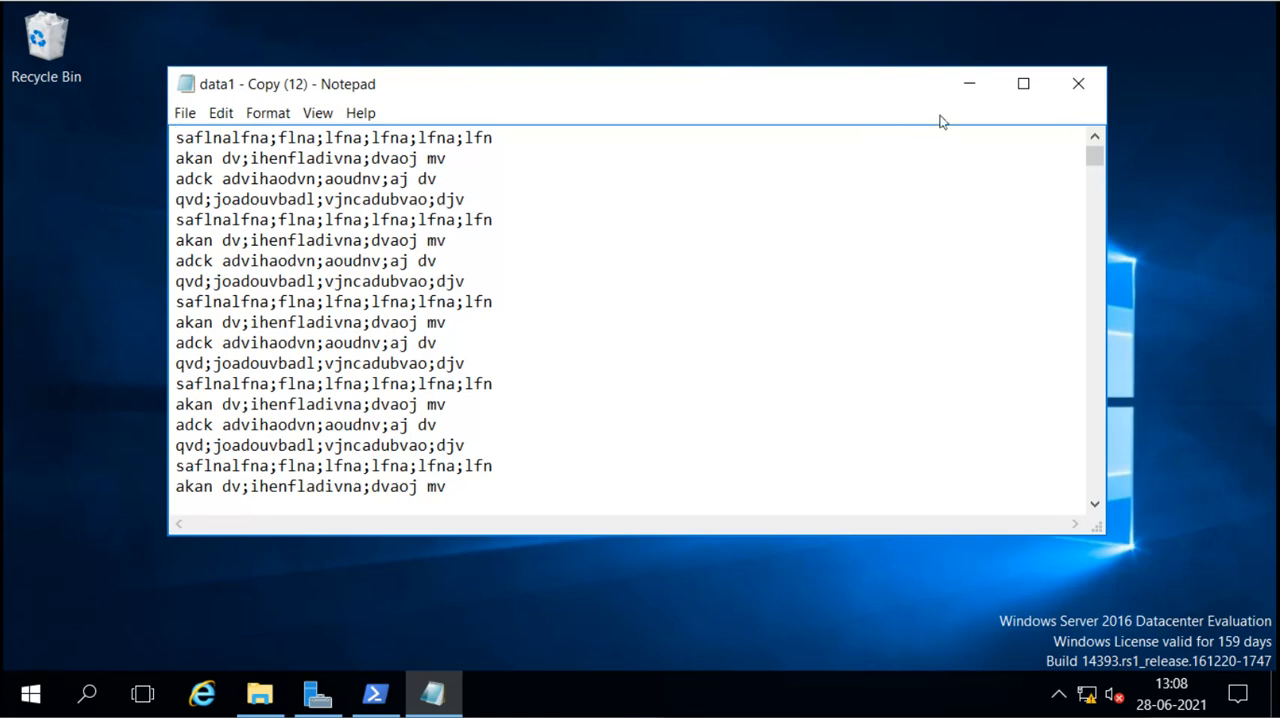
click(1067, 92)
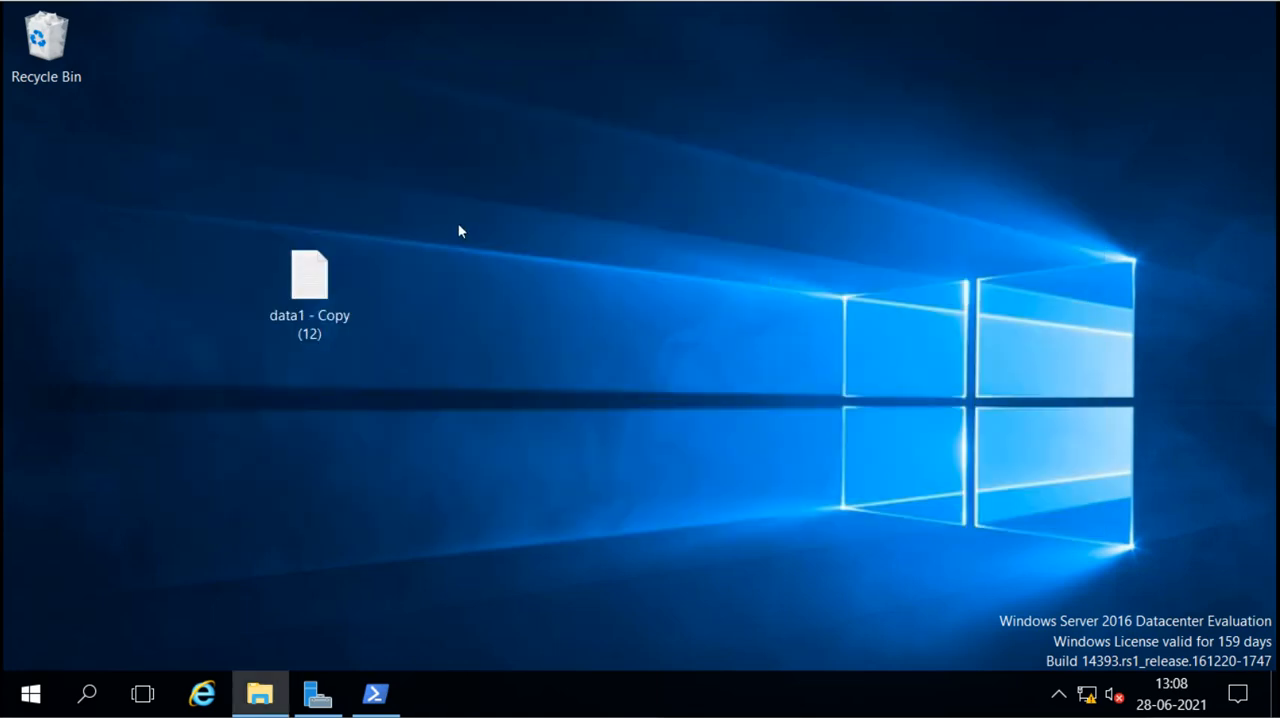
Step: Permanently delete data1 - Copy (12) from the desktop
drag(457, 223, 257, 358)
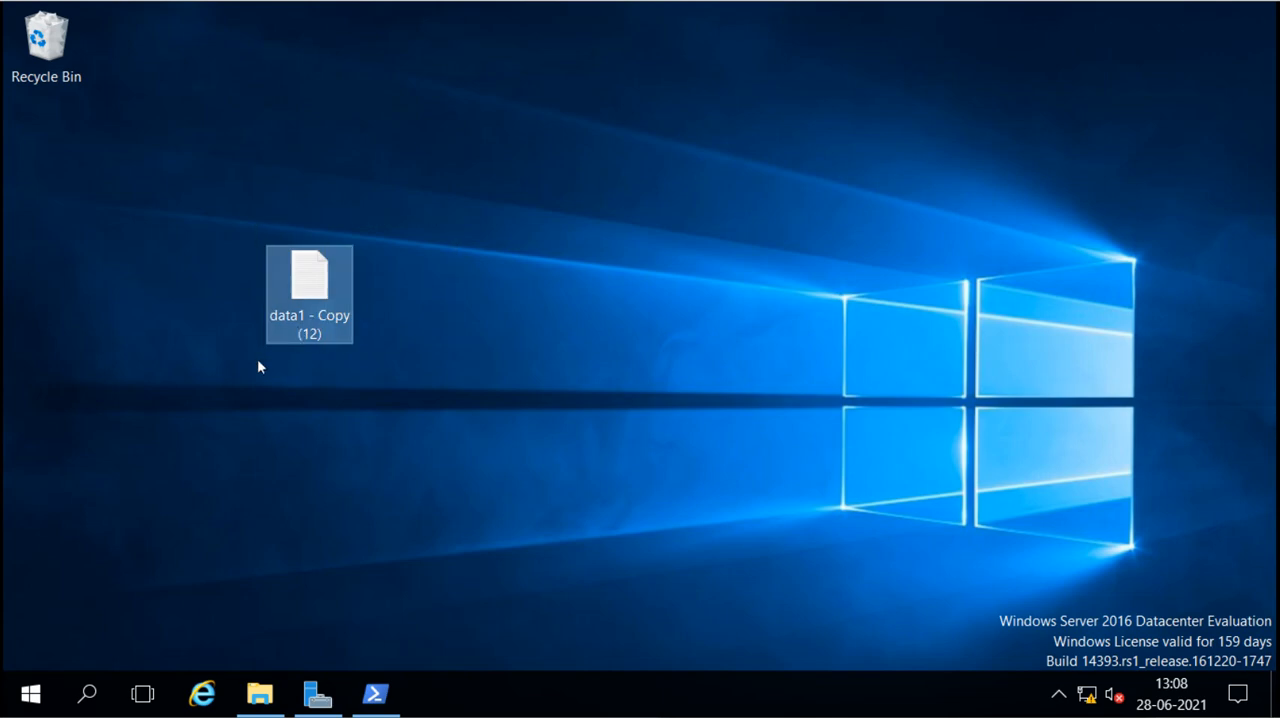
key(shift+Delete)
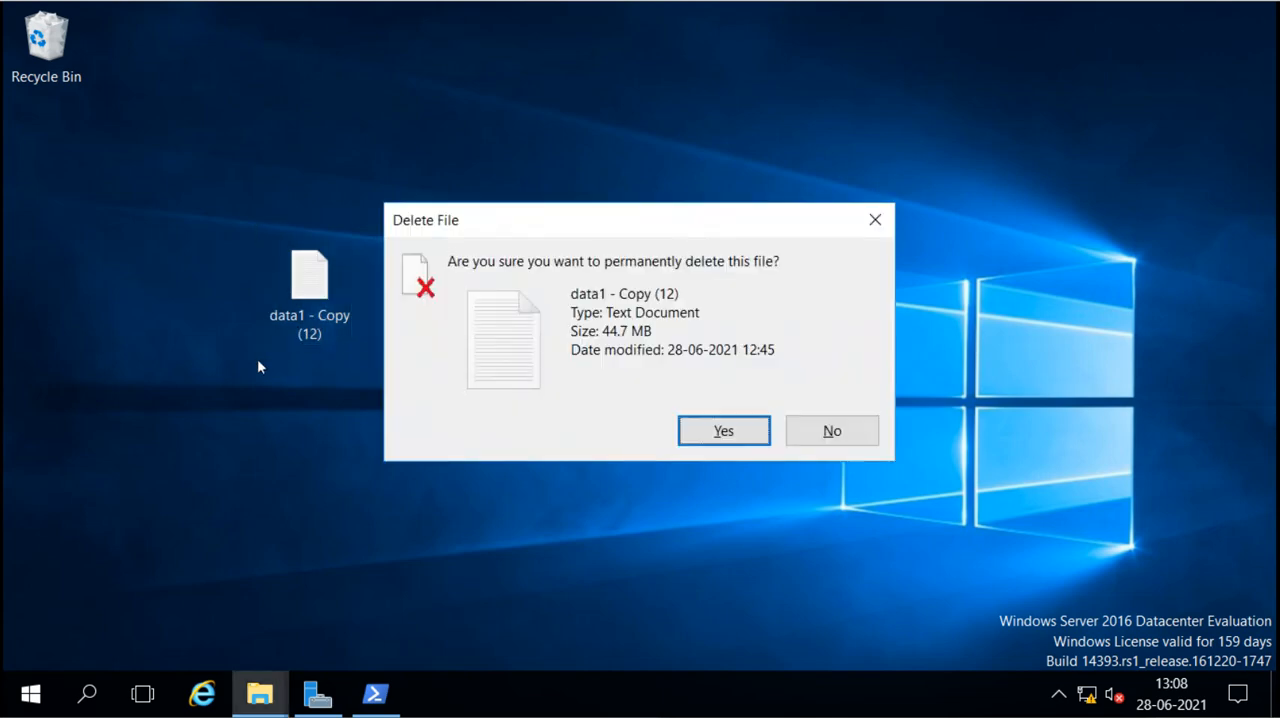
click(705, 425)
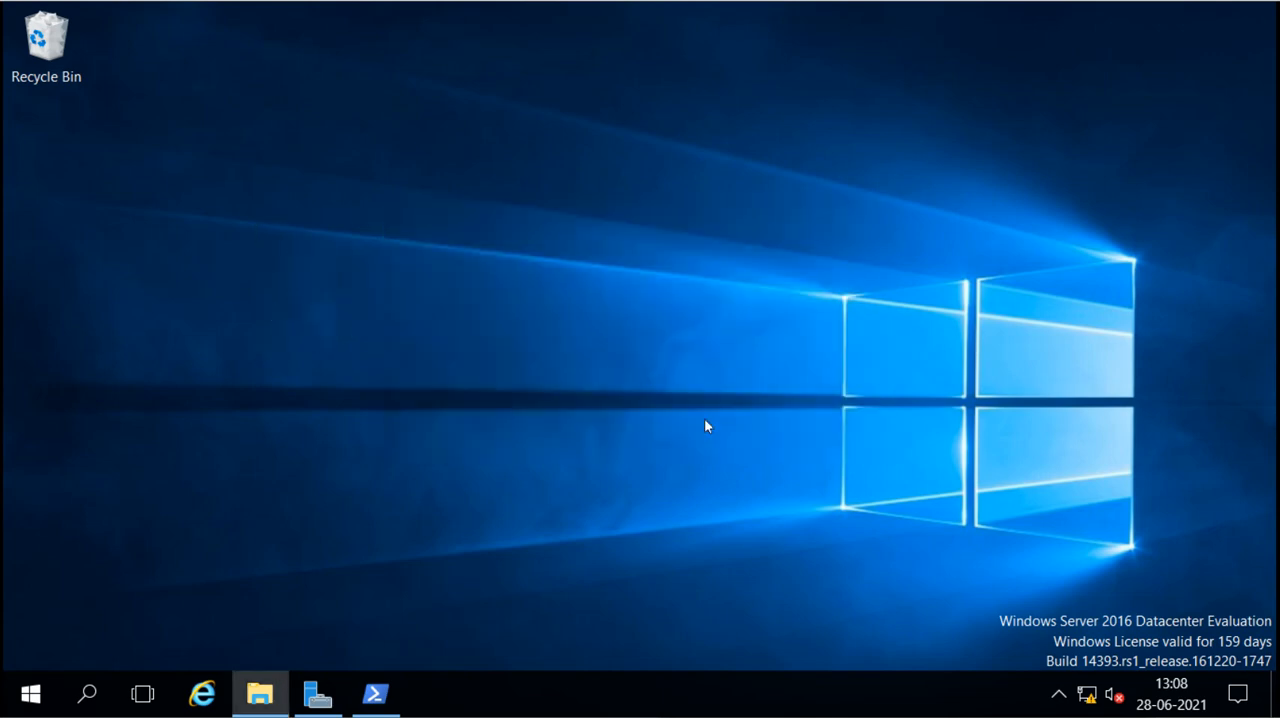